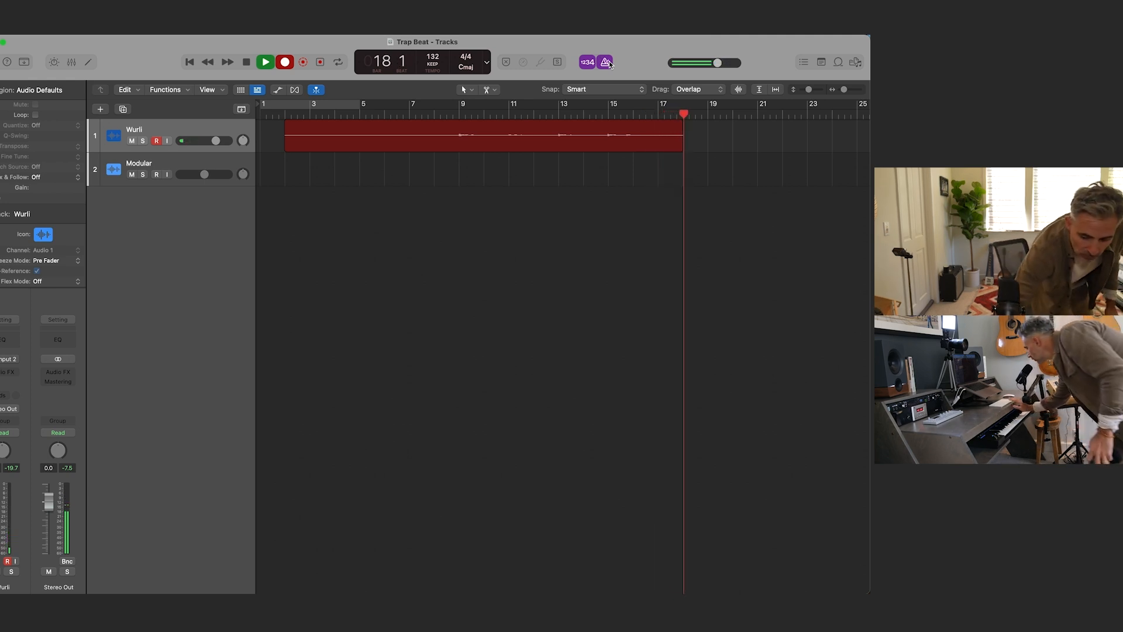
Step: Stop the Wurli recording and enlarge the waveform display so the recorded audio is easier to see
{"action": "key", "text": "space"}
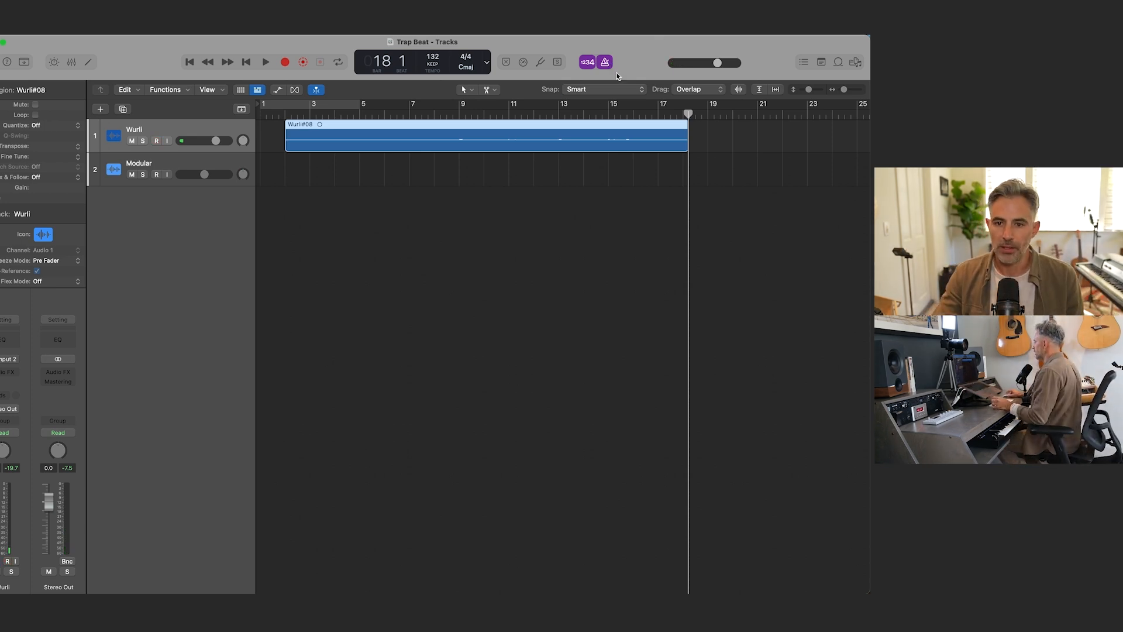
{"action": "left_click", "coordinate": [738, 90]}
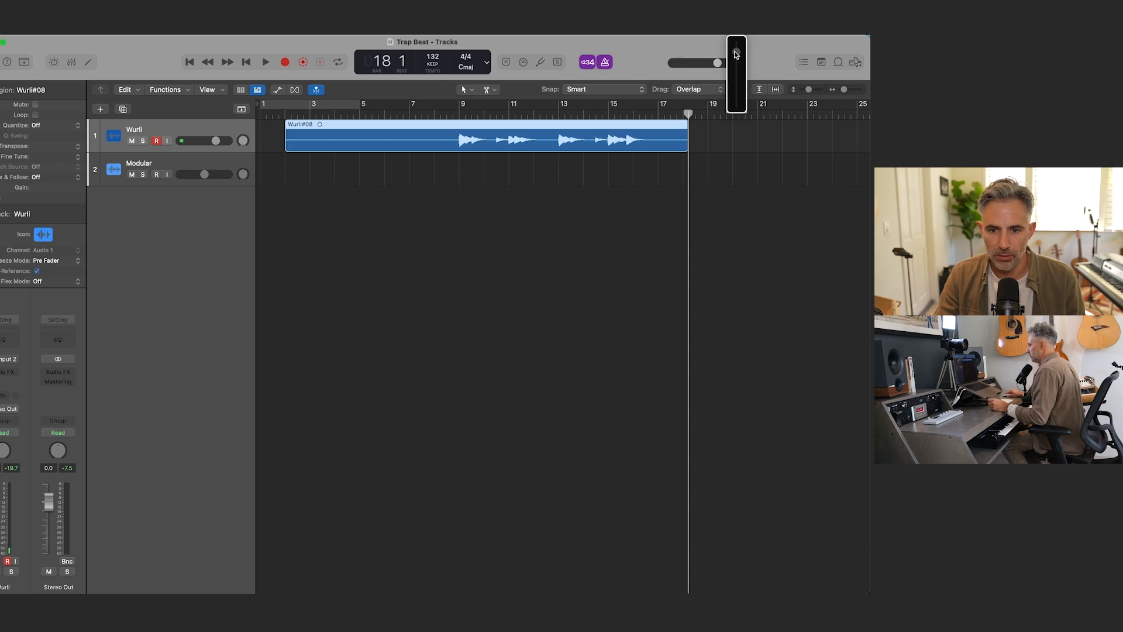
{"action": "left_click_drag", "start_coordinate": [735, 53], "coordinate": [733, 53]}
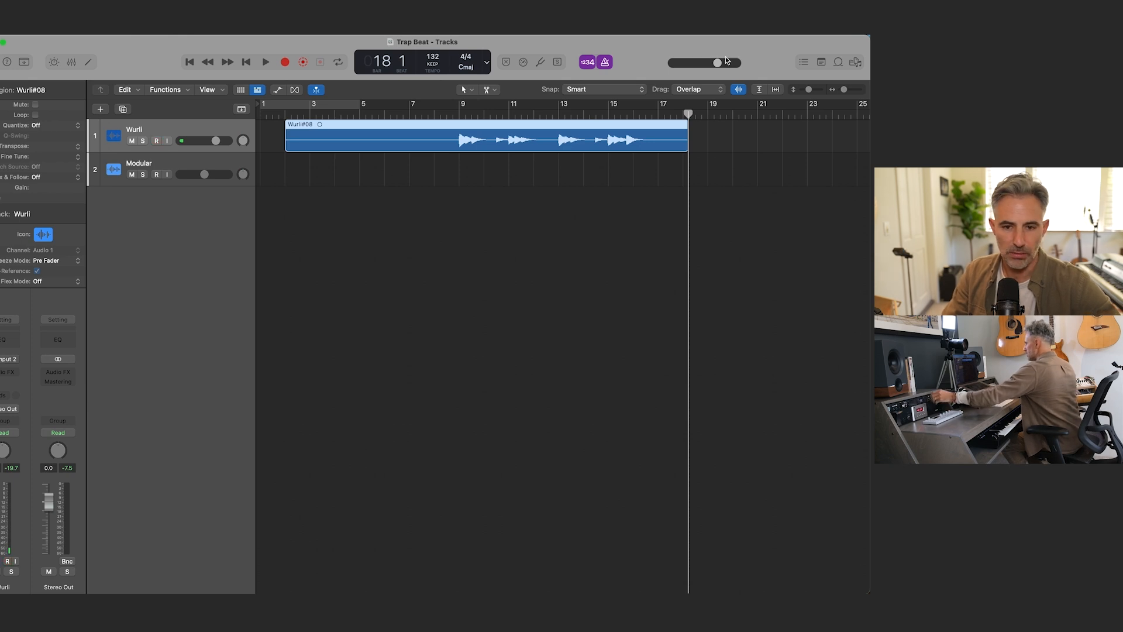
Step: Trim the Wurli recording to the section from bar 9 to bar 17 and move it to start at bar 1
{"action": "left_click", "coordinate": [459, 138], "text": "super"}
{"action": "left_click", "coordinate": [657, 134], "text": "super"}
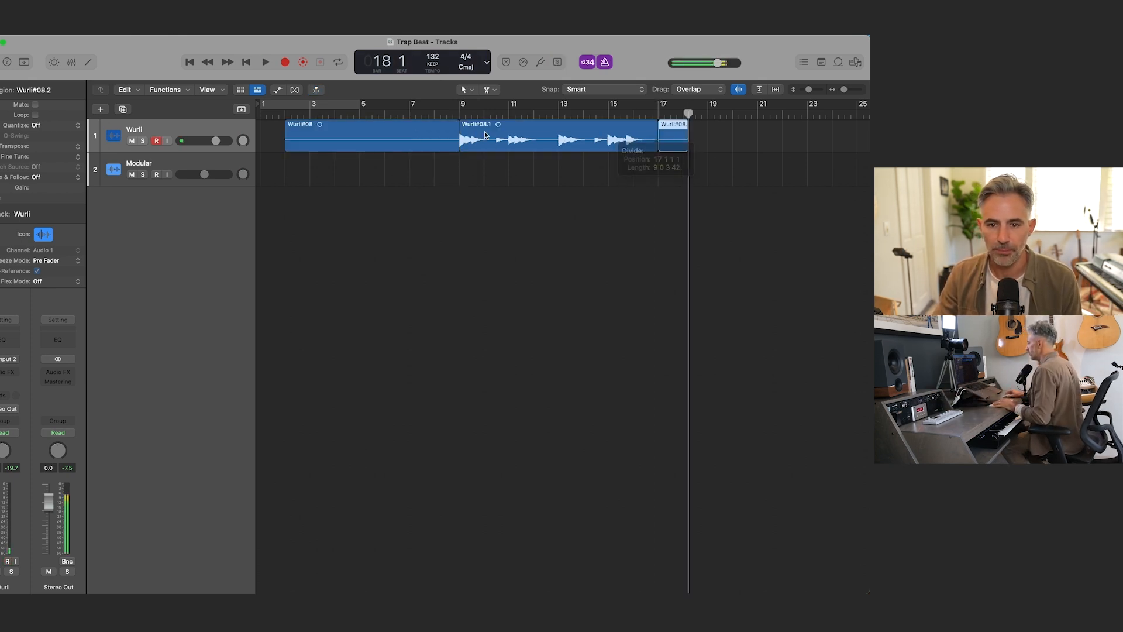
{"action": "left_click", "coordinate": [417, 136]}
{"action": "key", "text": "Delete"}
{"action": "left_click", "coordinate": [672, 148]}
{"action": "key", "text": "Delete"}
{"action": "left_click_drag", "start_coordinate": [532, 134], "coordinate": [316, 151]}
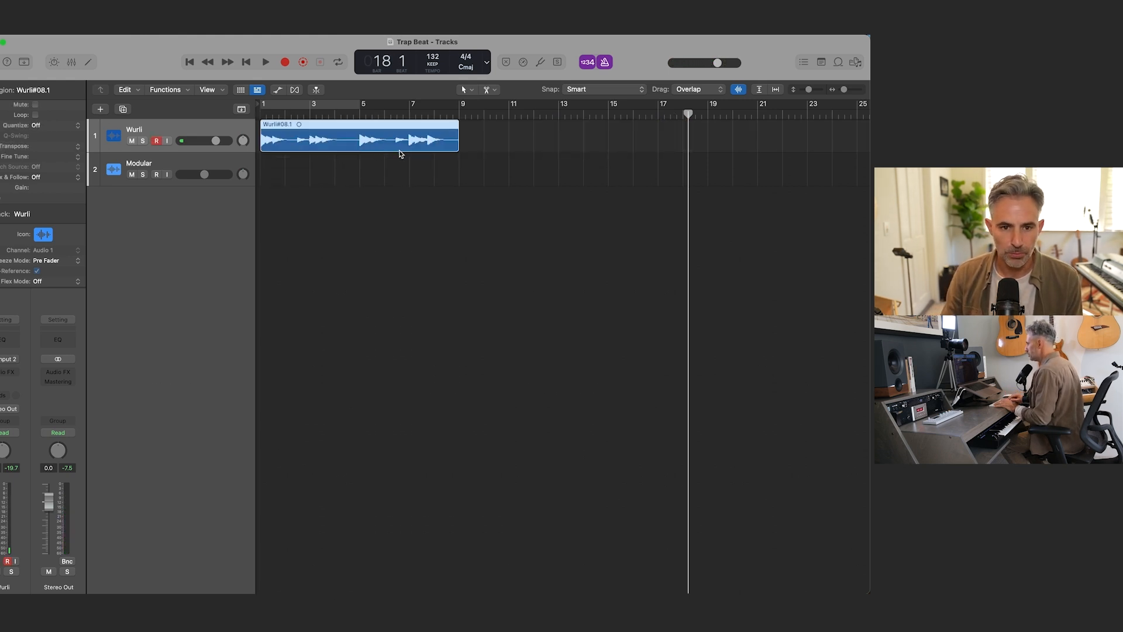
Step: Play the Wurli region from the beginning and raise the Wurli track's volume slightly
{"action": "key", "text": "Return"}
{"action": "key", "text": "space"}
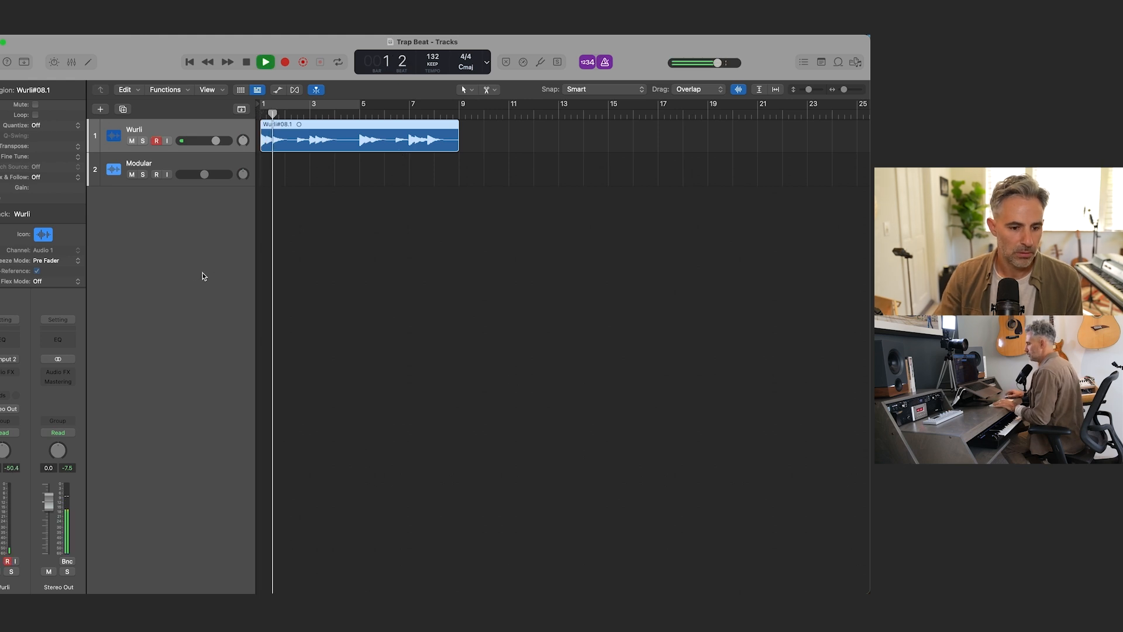
{"action": "left_click_drag", "start_coordinate": [215, 140], "coordinate": [224, 140]}
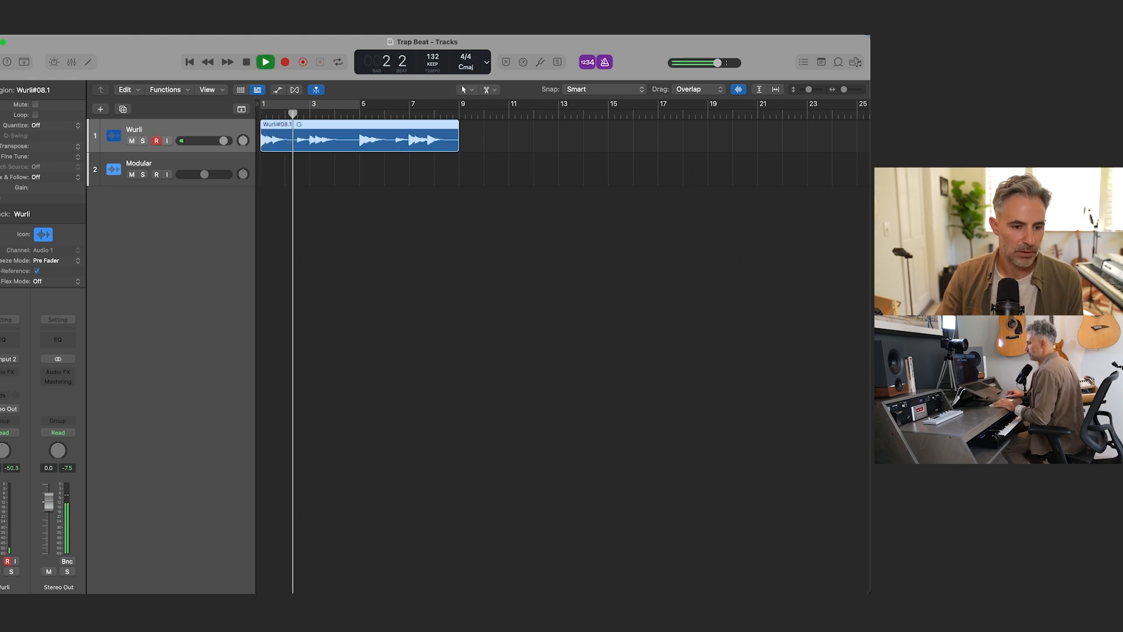
Step: Add a Channel EQ to Wurli with a -9.4 dB low shelf at 238 Hz, -4.6 dB at 2500 Hz and a -9.0 dB high shelf at 3340 Hz
{"action": "left_click", "coordinate": [11, 341]}
{"action": "left_click_drag", "start_coordinate": [666, 318], "coordinate": [567, 362]}
{"action": "left_click_drag", "start_coordinate": [335, 325], "coordinate": [412, 365]}
{"action": "left_click_drag", "start_coordinate": [565, 319], "coordinate": [591, 333]}
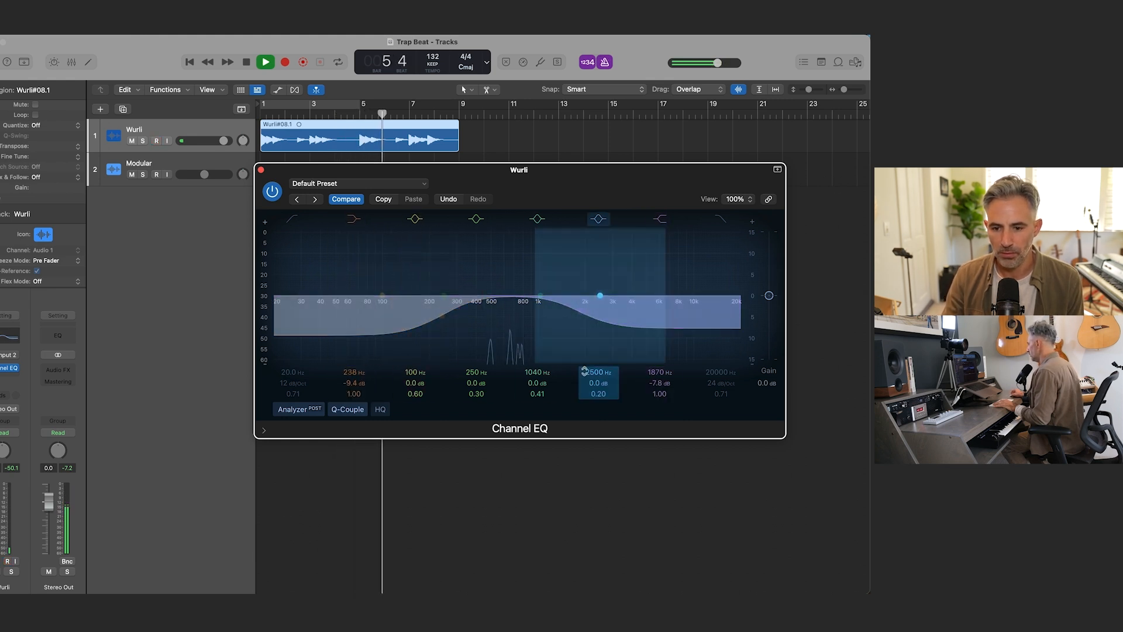
{"action": "left_click_drag", "start_coordinate": [600, 296], "coordinate": [599, 314]}
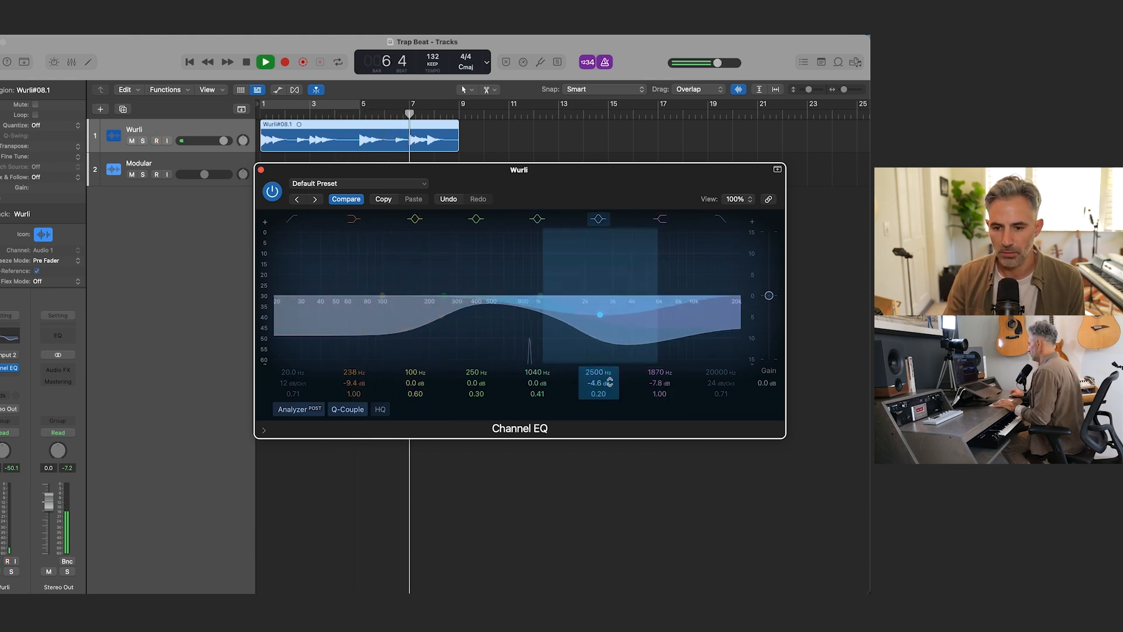
{"action": "left_click_drag", "start_coordinate": [655, 384], "coordinate": [657, 354]}
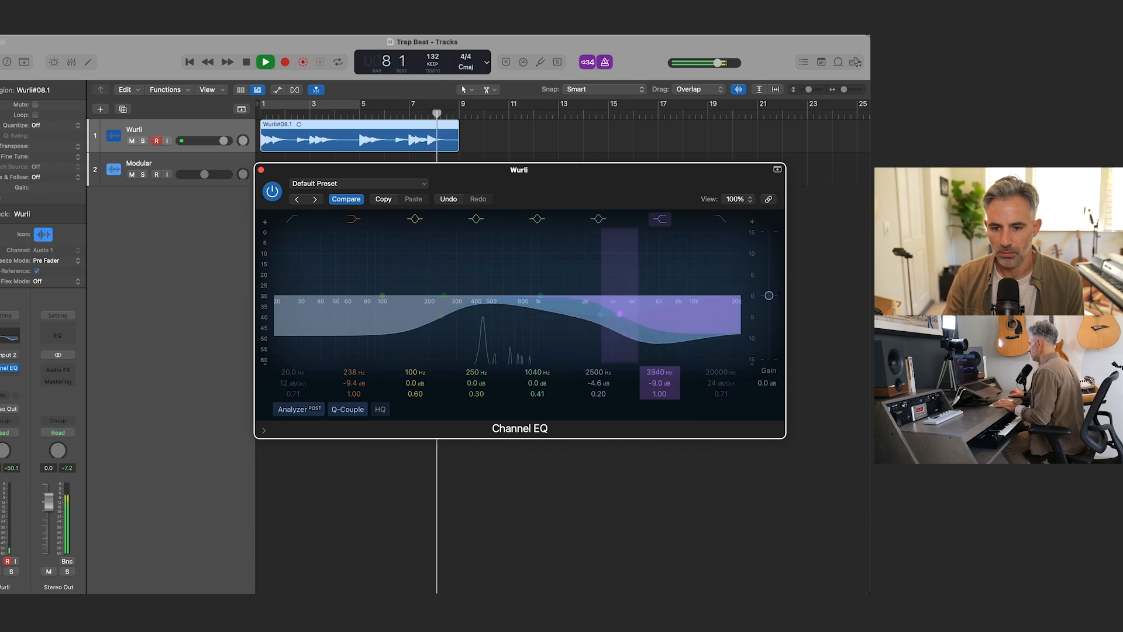
{"action": "key", "text": "space"}
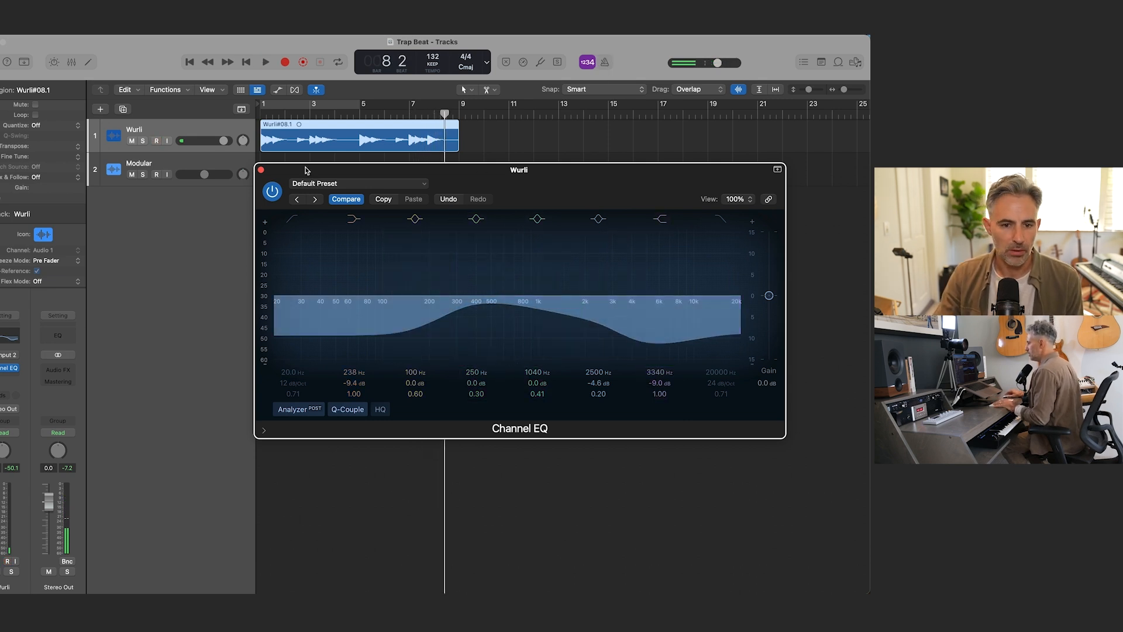
{"action": "left_click", "coordinate": [261, 171]}
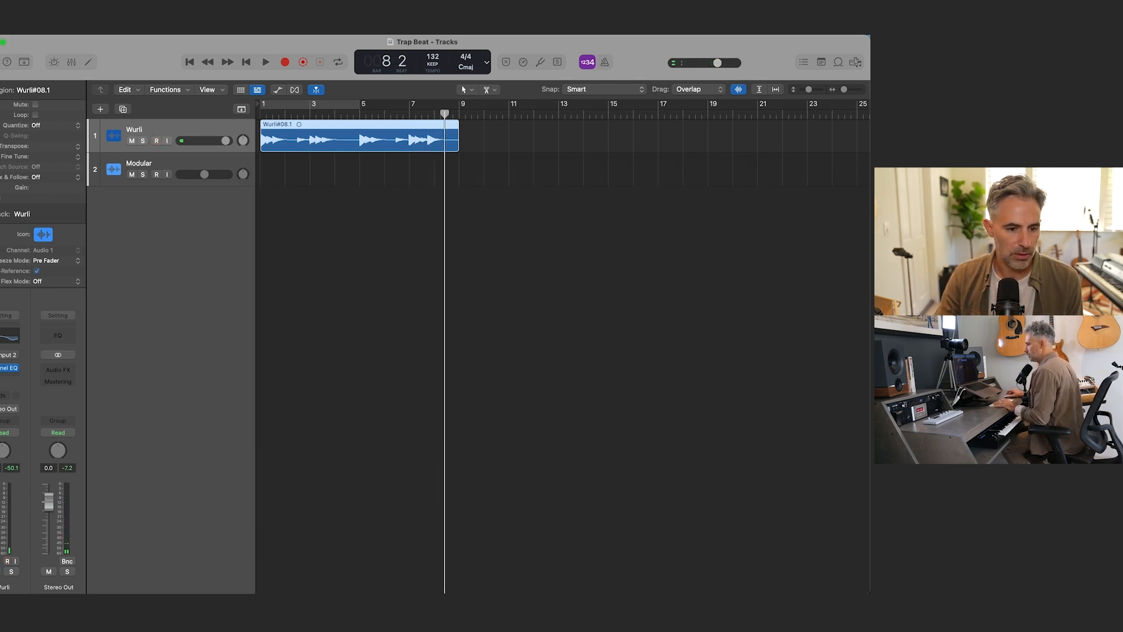
Step: Insert a Mono->Stereo Scanner Vibrato on the Wurli channel and listen to it from the beginning
{"action": "left_click", "coordinate": [15, 379]}
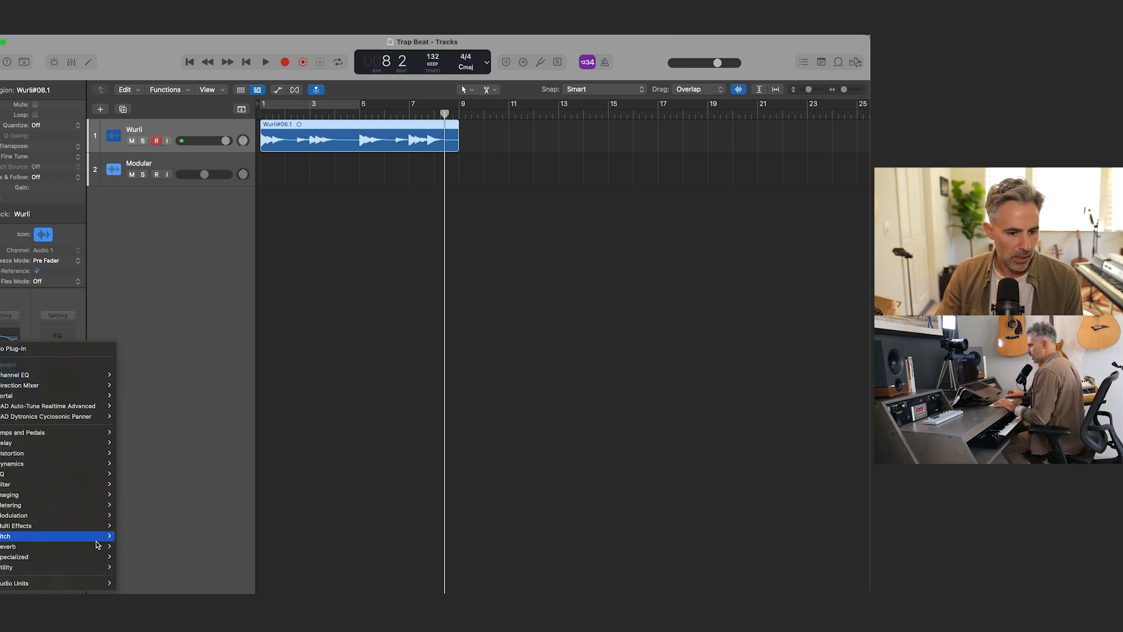
{"action": "mouse_move", "coordinate": [97, 546]}
{"action": "mouse_move", "coordinate": [72, 509]}
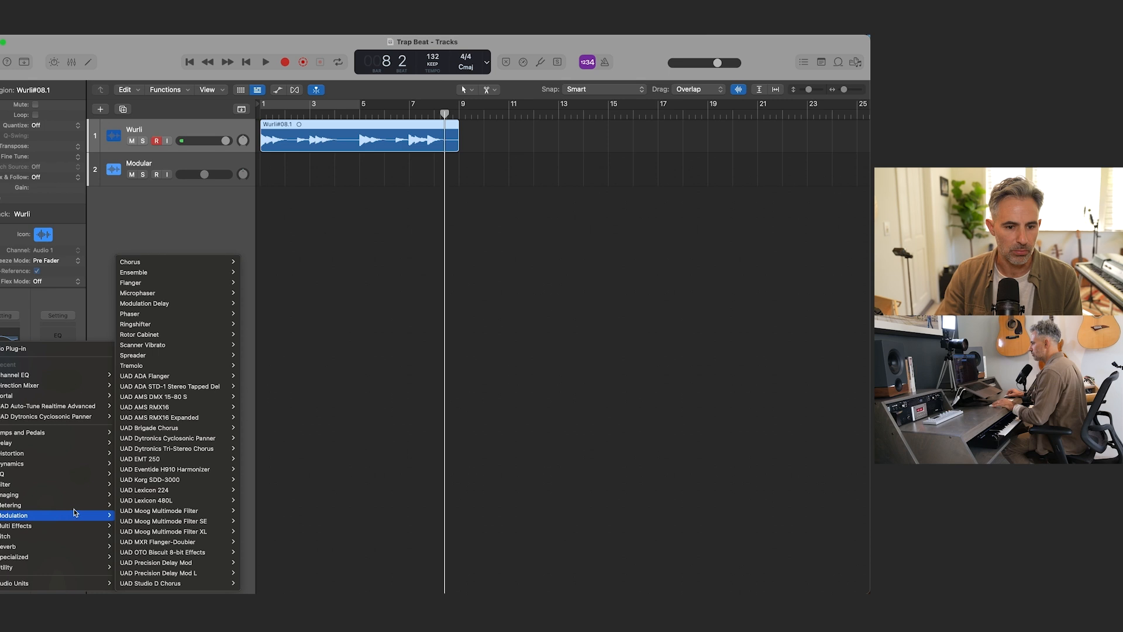
{"action": "mouse_move", "coordinate": [181, 346]}
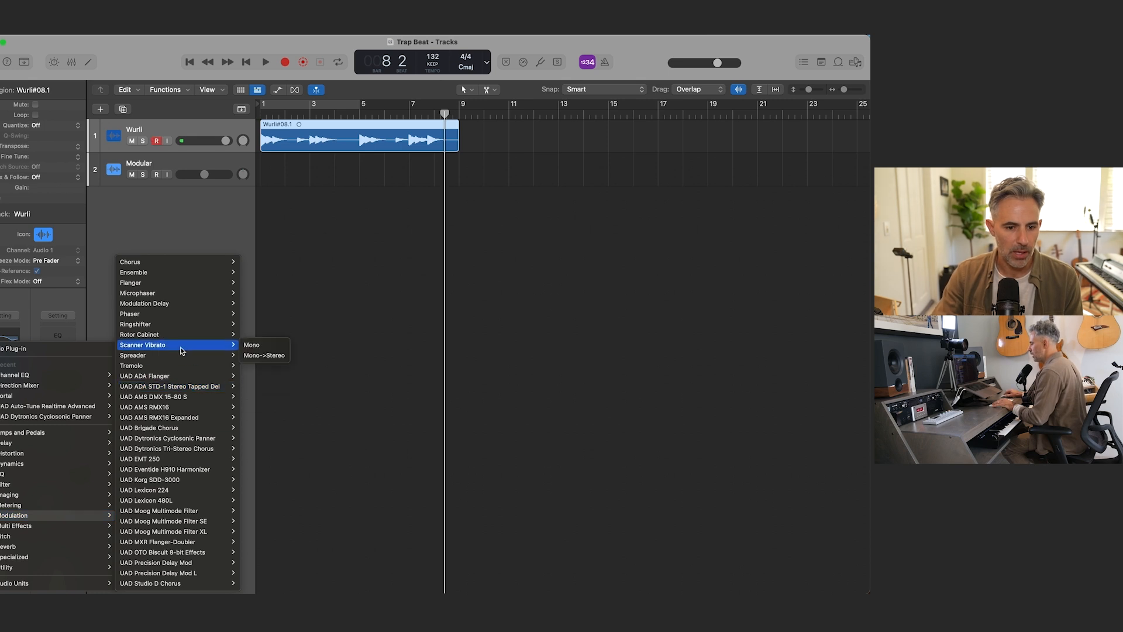
{"action": "left_click", "coordinate": [269, 355]}
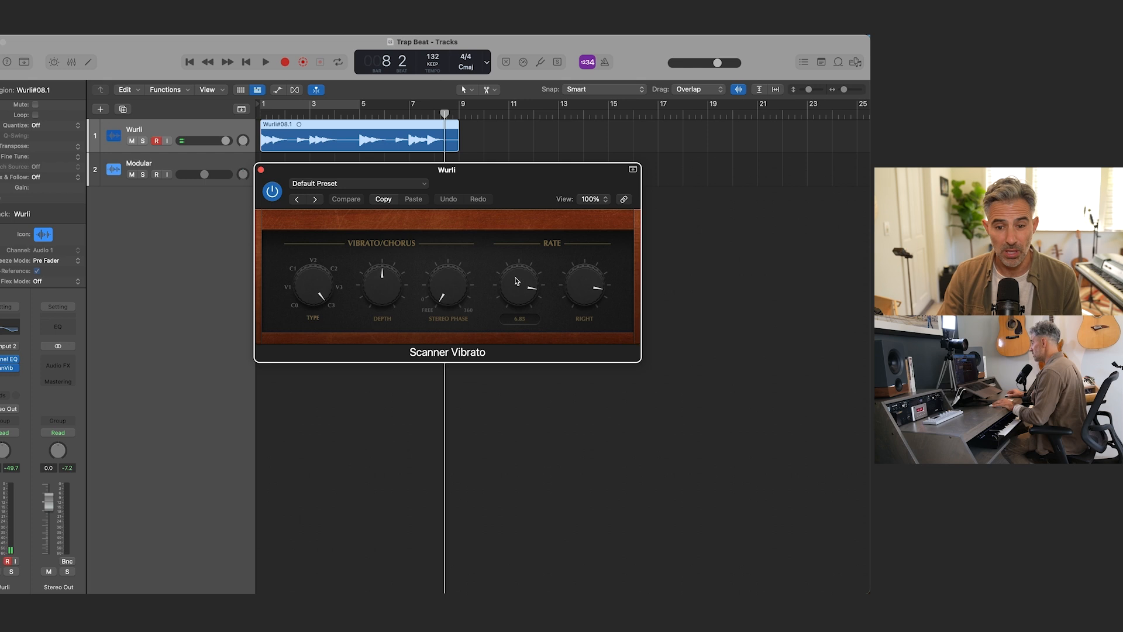
{"action": "mouse_move", "coordinate": [442, 286]}
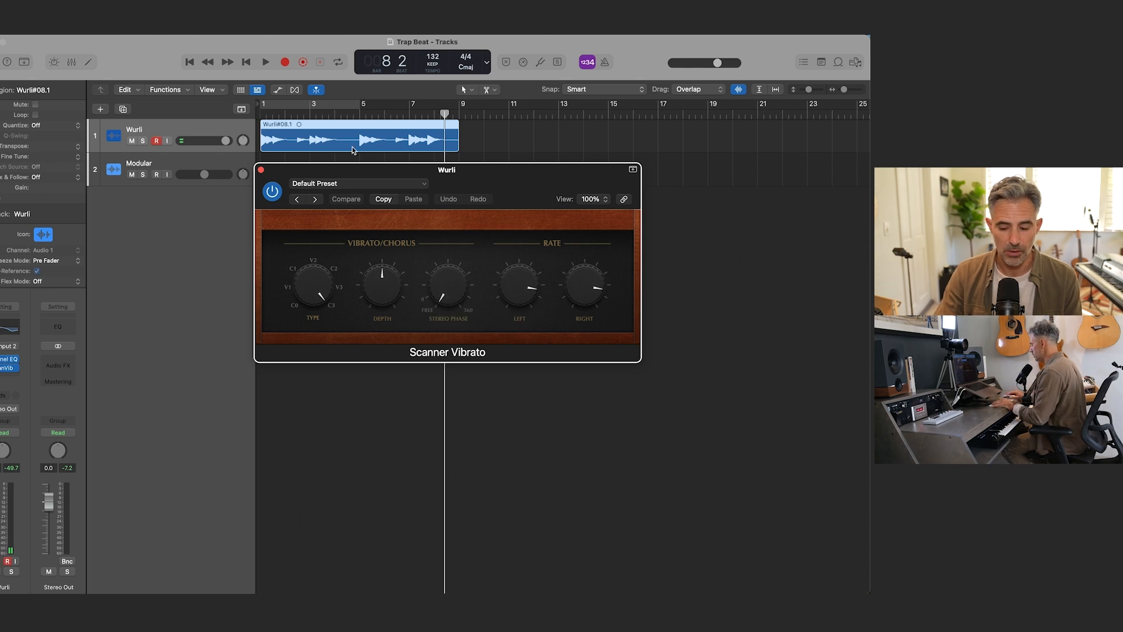
{"action": "key", "text": "Return"}
{"action": "key", "text": "space"}
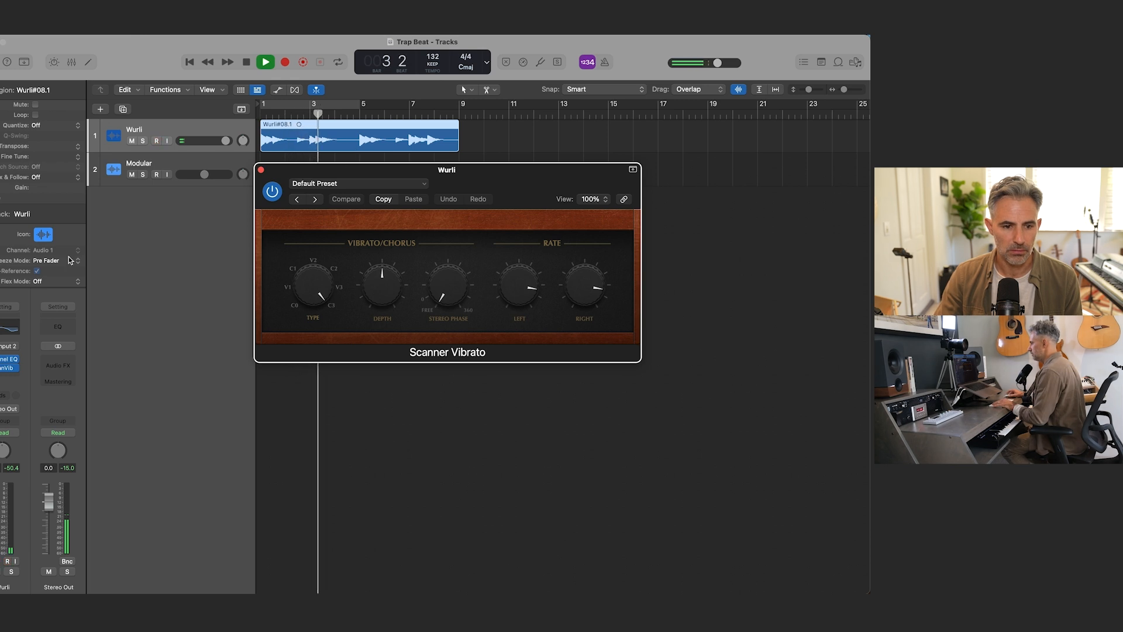
{"action": "key", "text": "space"}
Step: Set the Wurli EQ's 1040 Hz band to +1.4 dB and its 2500 Hz band to -3.7 dB, and audition from the beginning
{"action": "left_click", "coordinate": [13, 333]}
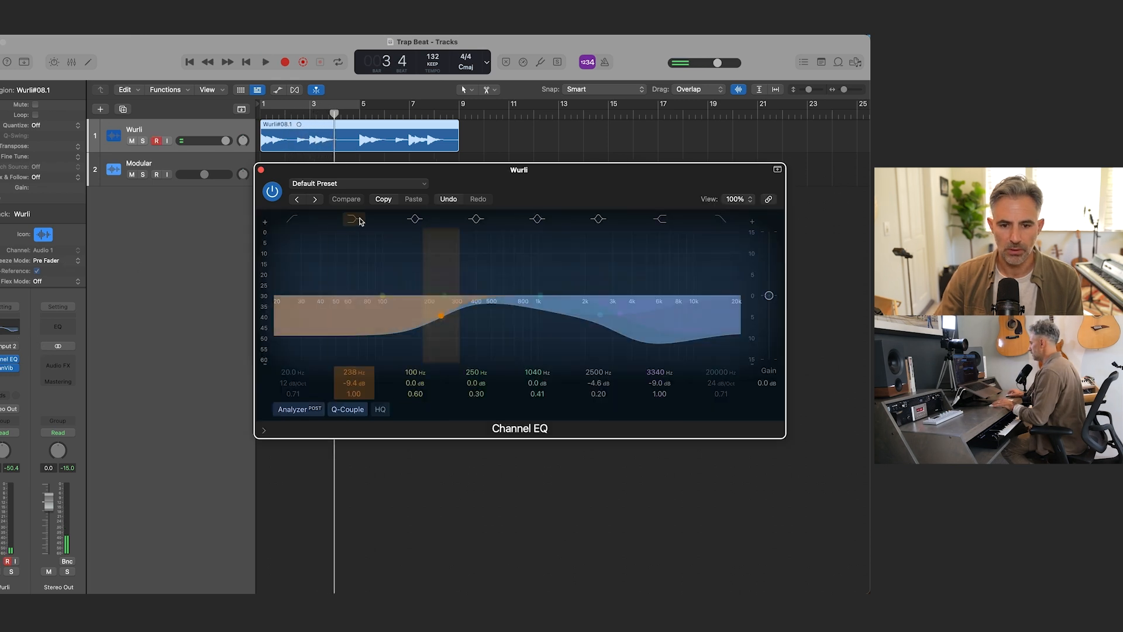
{"action": "left_click_drag", "start_coordinate": [533, 383], "coordinate": [599, 378]}
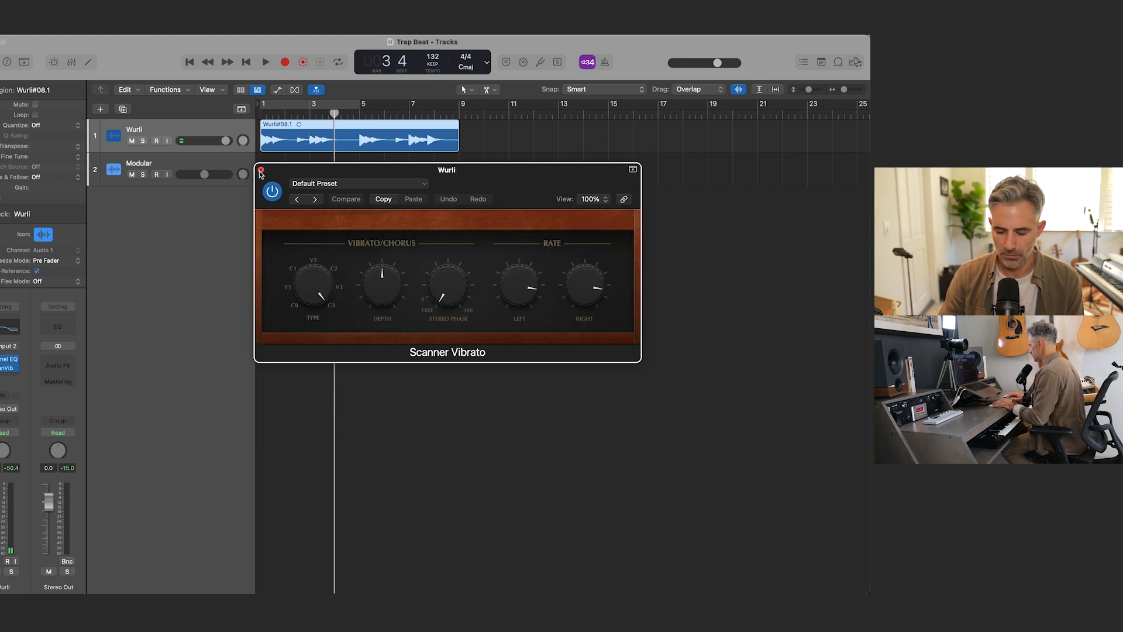
{"action": "key", "text": "Return"}
{"action": "key", "text": "space"}
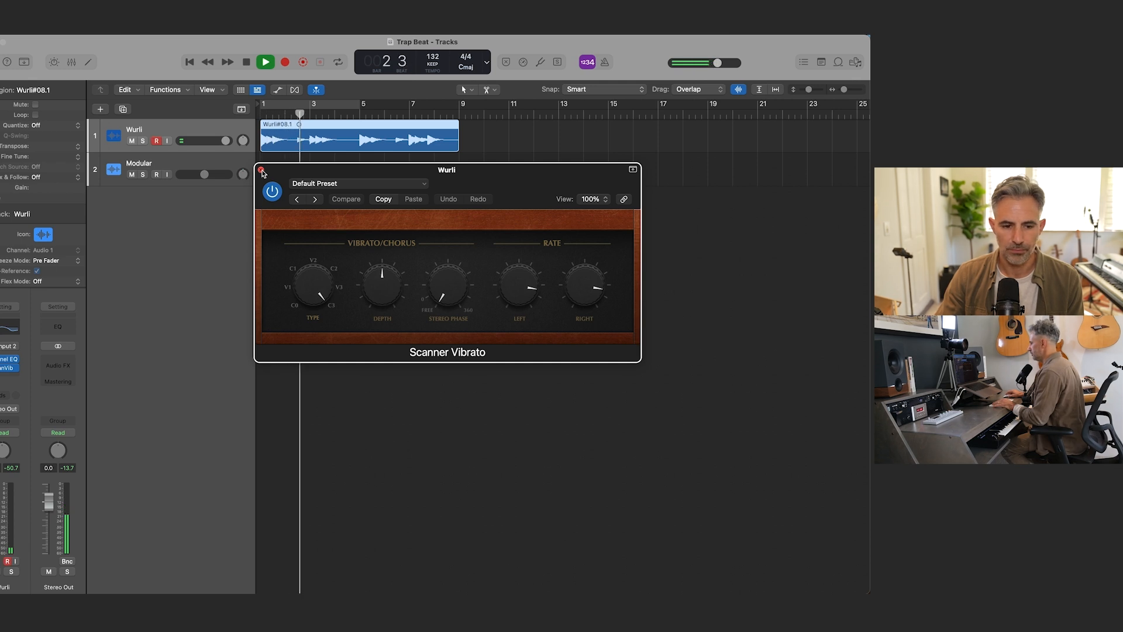
{"action": "left_click", "coordinate": [262, 170]}
{"action": "key", "text": "space"}
Step: Add a send from Wurli to Bus 1 and insert a stereo Space Designer reverb on its aux channel
{"action": "left_click", "coordinate": [7, 400]}
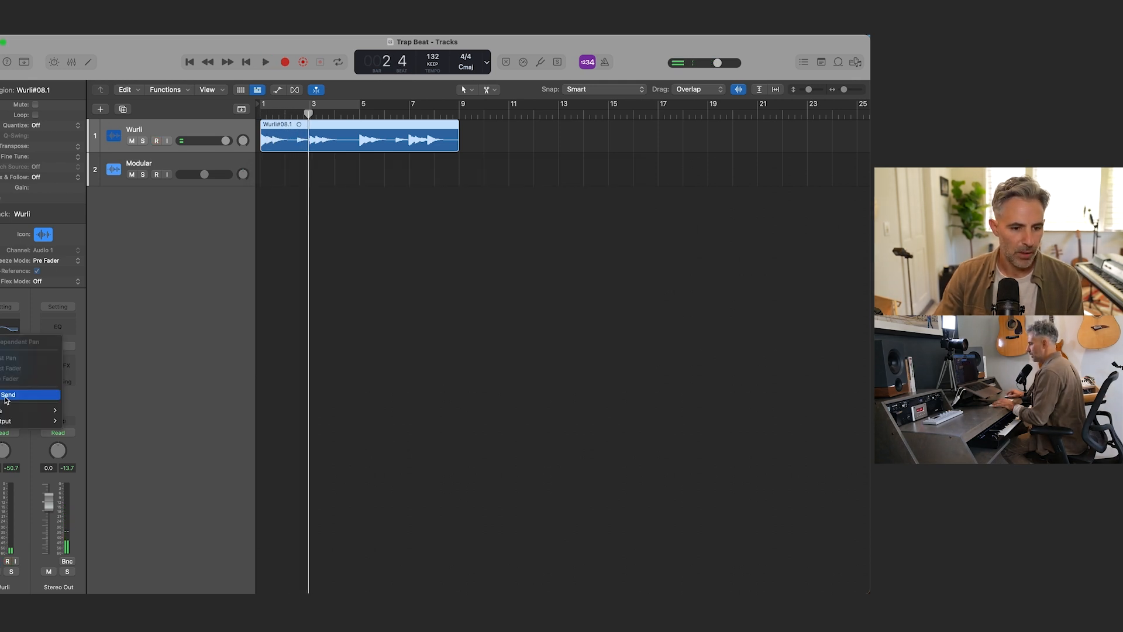
{"action": "mouse_move", "coordinate": [26, 407]}
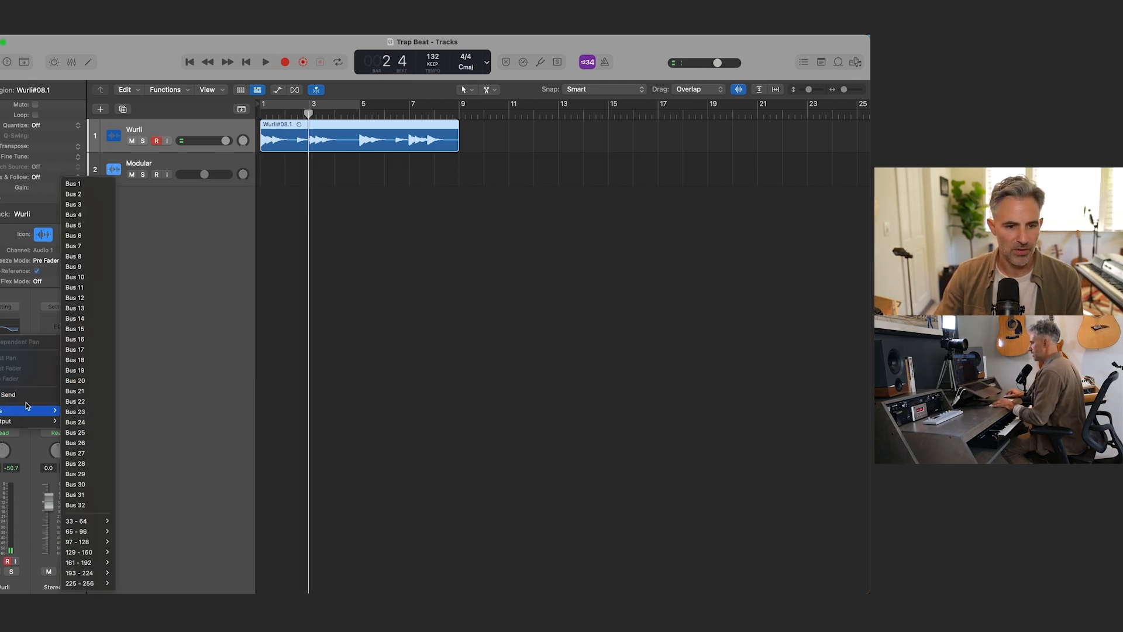
{"action": "left_click", "coordinate": [80, 185]}
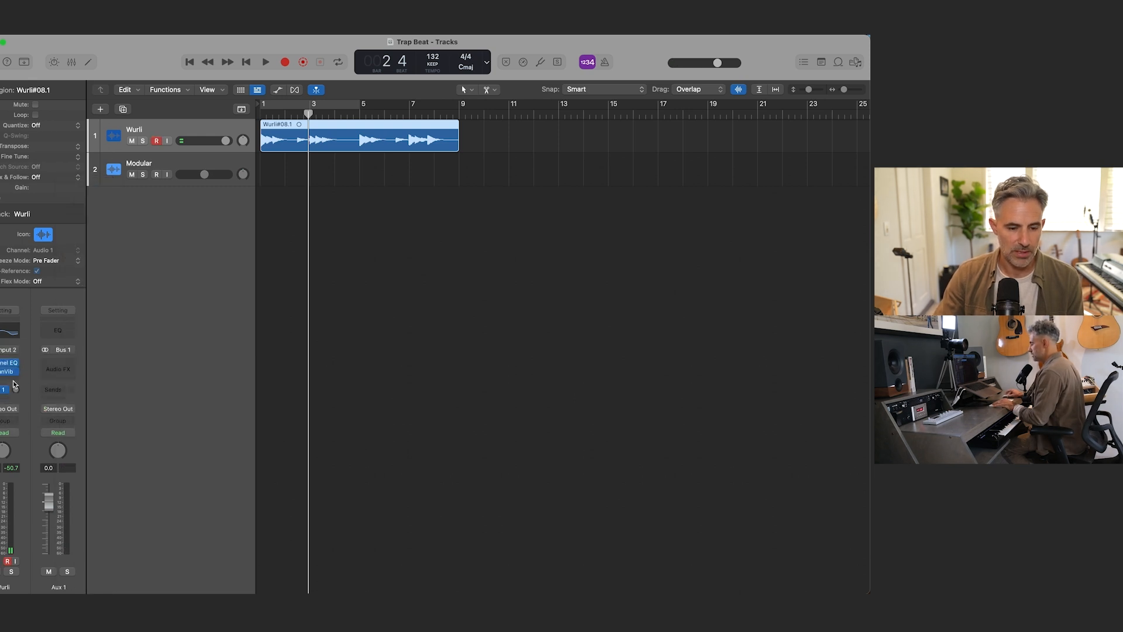
{"action": "left_click", "coordinate": [72, 365]}
{"action": "mouse_move", "coordinate": [85, 585]}
{"action": "mouse_move", "coordinate": [104, 477]}
{"action": "mouse_move", "coordinate": [94, 546]}
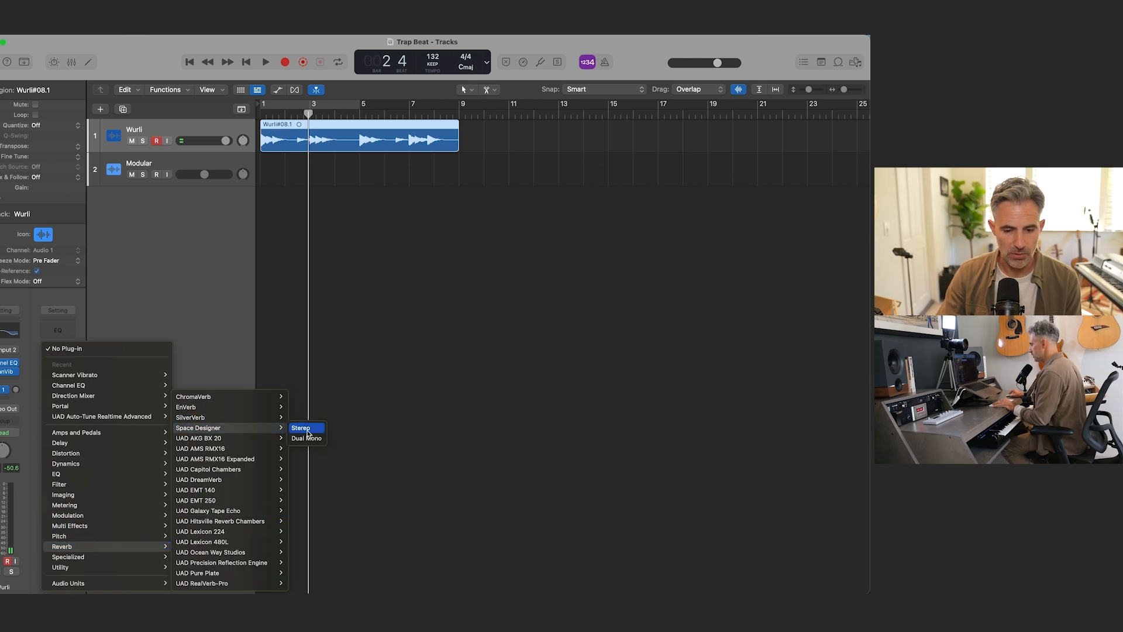
{"action": "left_click", "coordinate": [310, 427]}
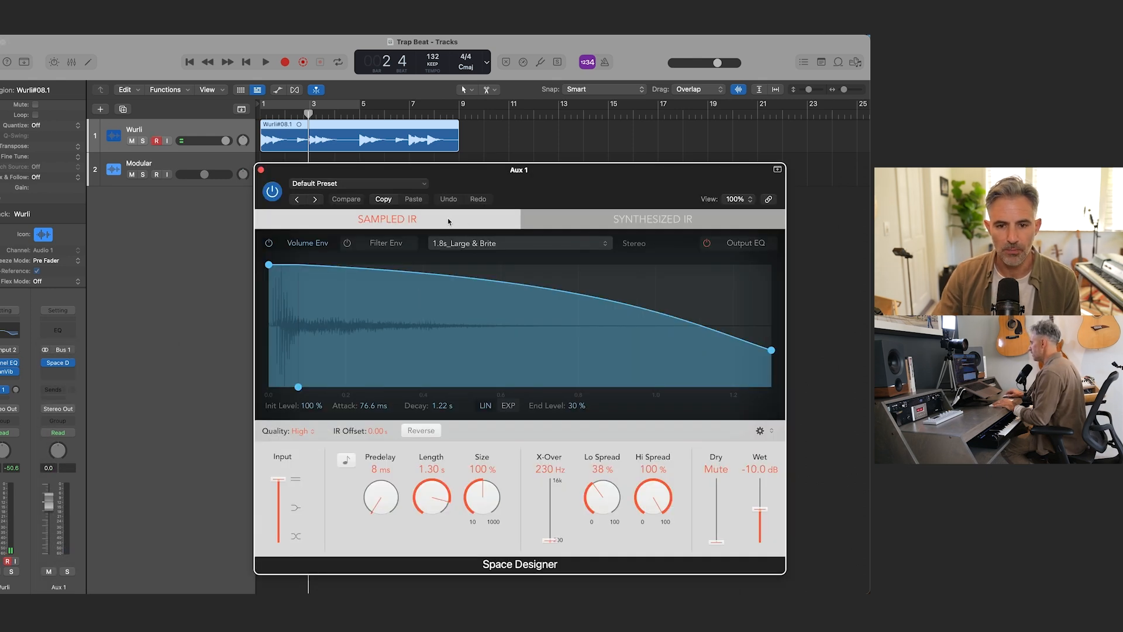
Step: Load the 0.8s Bright Plate preset from the small-space plate reverbs into the Space Designer on Aux 1
{"action": "left_click", "coordinate": [421, 186]}
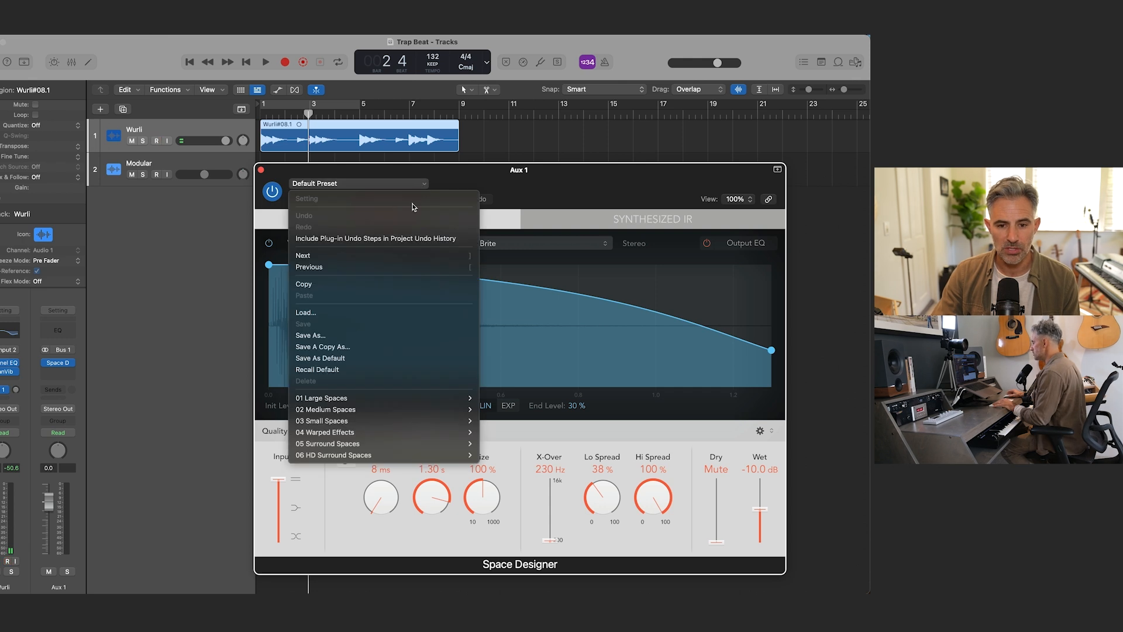
{"action": "mouse_move", "coordinate": [440, 422]}
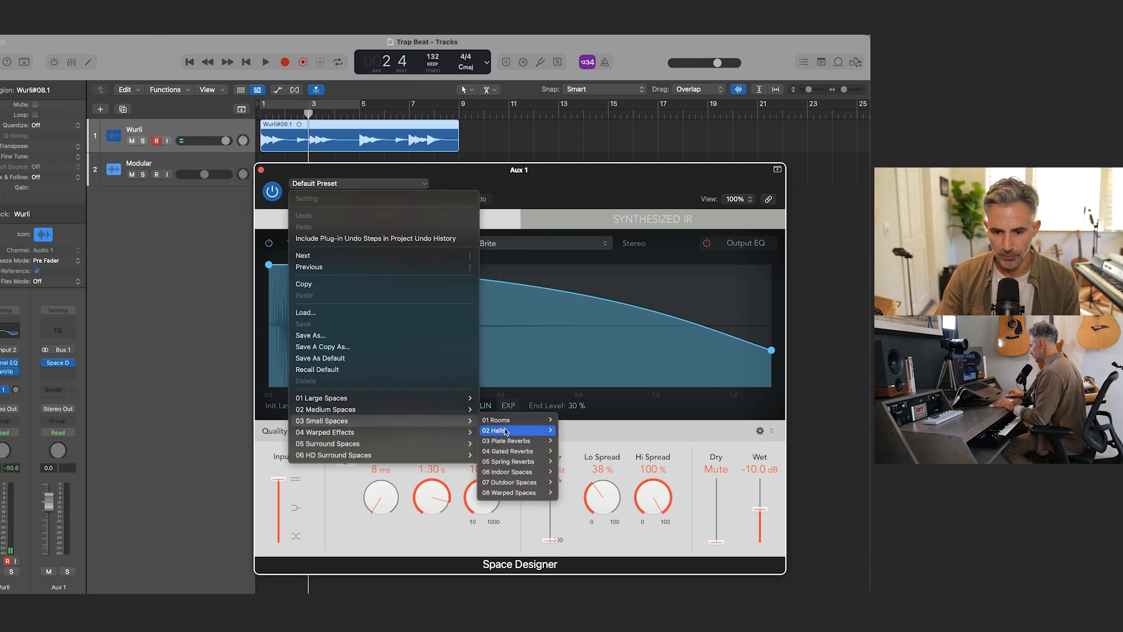
{"action": "mouse_move", "coordinate": [520, 444]}
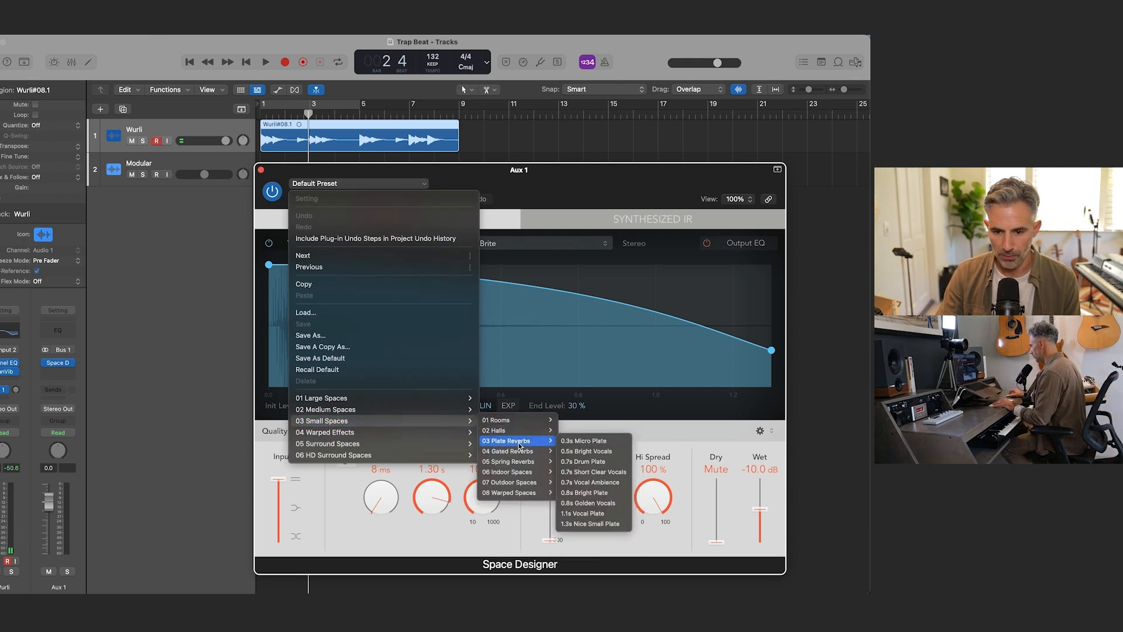
{"action": "left_click", "coordinate": [587, 492]}
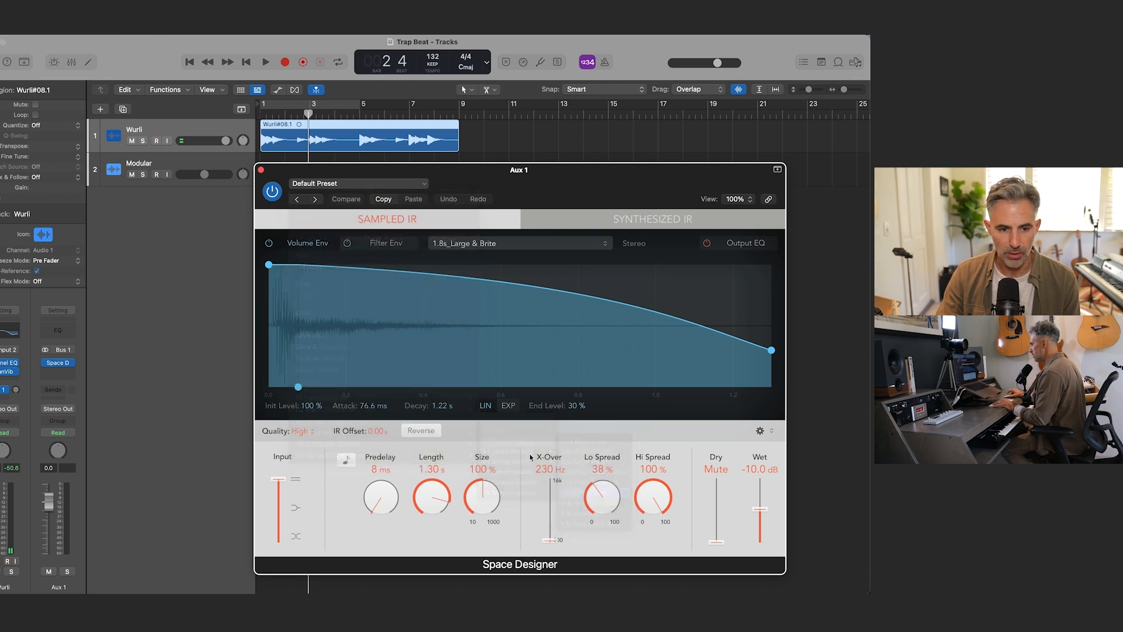
Step: Add a second send from Wurli to Bus 2 and insert a stereo Space Designer on Aux 2
{"action": "left_click", "coordinate": [4, 389]}
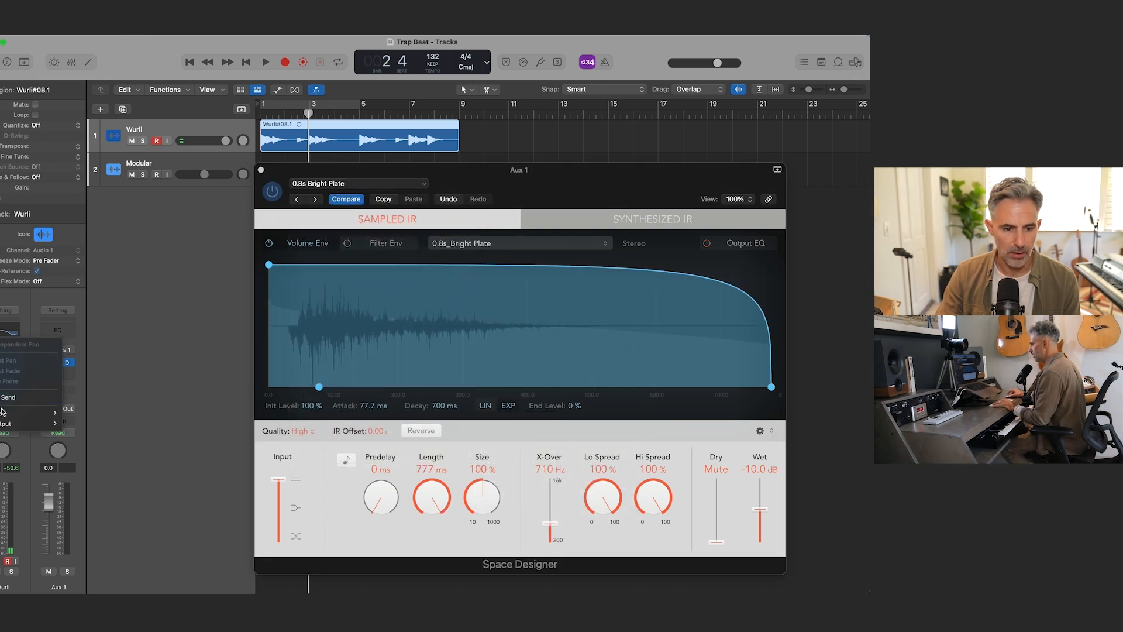
{"action": "mouse_move", "coordinate": [2, 414]}
{"action": "left_click", "coordinate": [122, 194]}
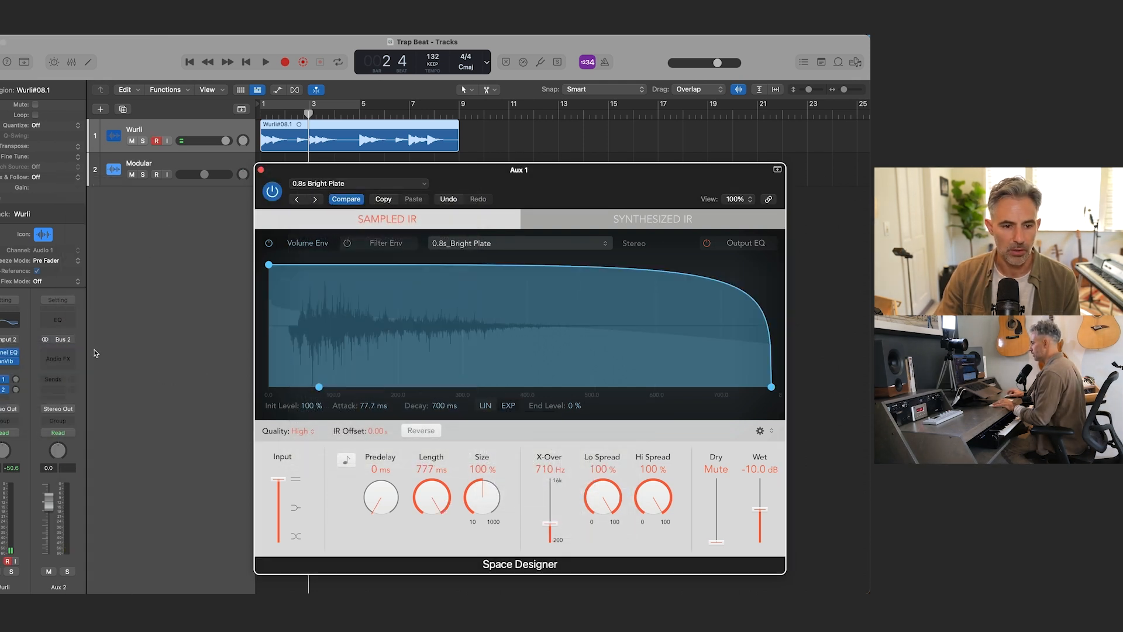
{"action": "left_click", "coordinate": [74, 355]}
{"action": "mouse_move", "coordinate": [88, 375]}
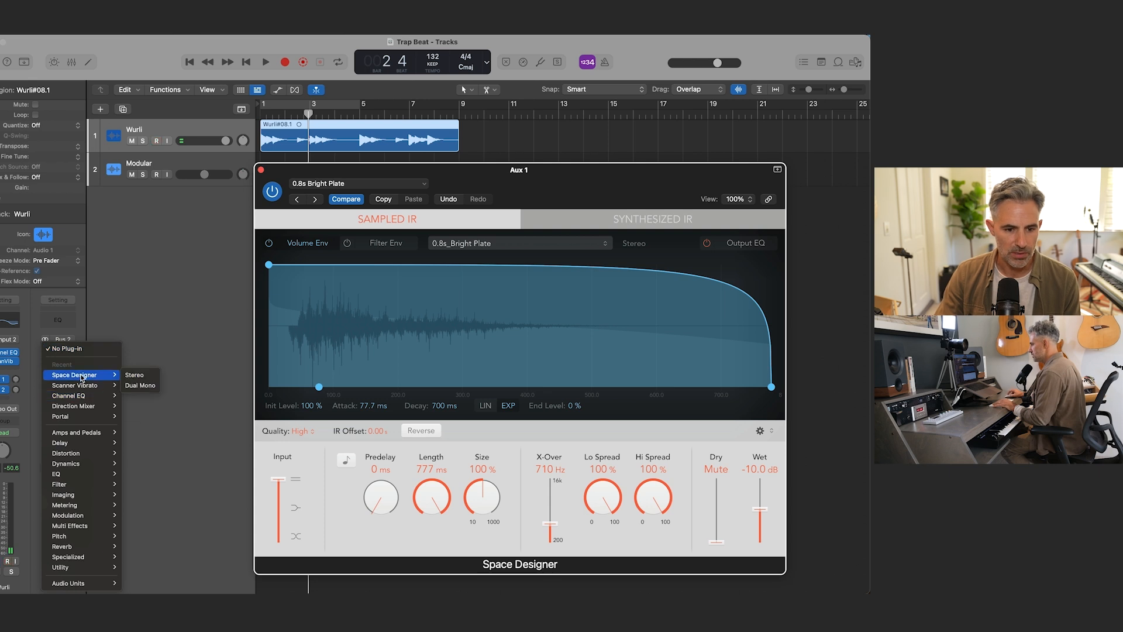
{"action": "left_click", "coordinate": [154, 376]}
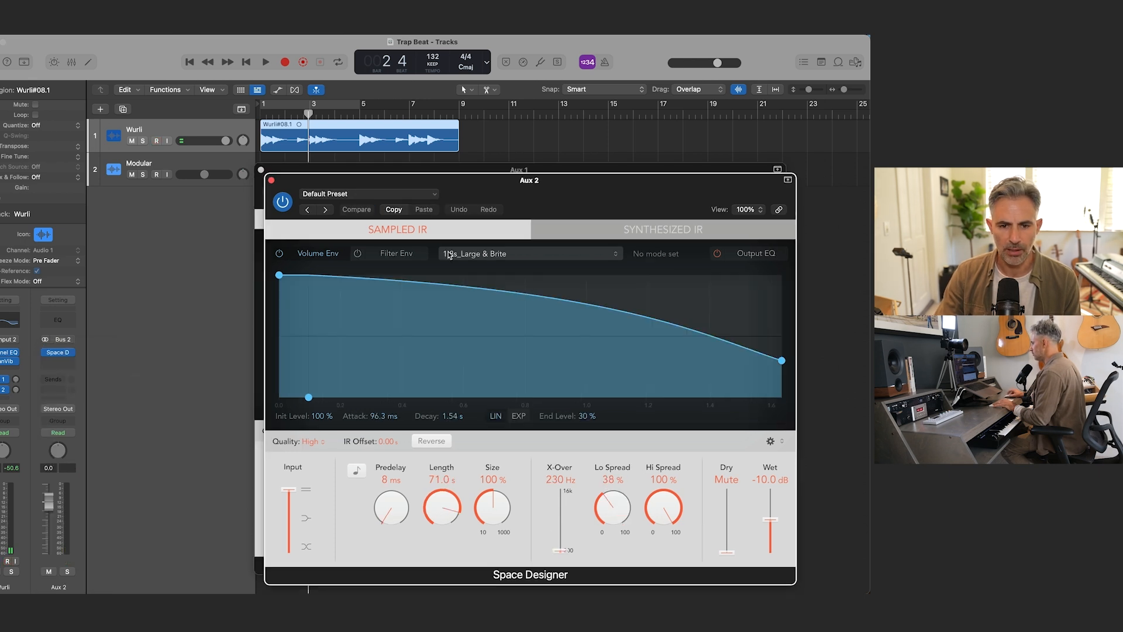
Step: Load the 1.7s Medium Sweet preset from the medium-space rooms into the Space Designer on Aux 2
{"action": "left_click", "coordinate": [430, 195]}
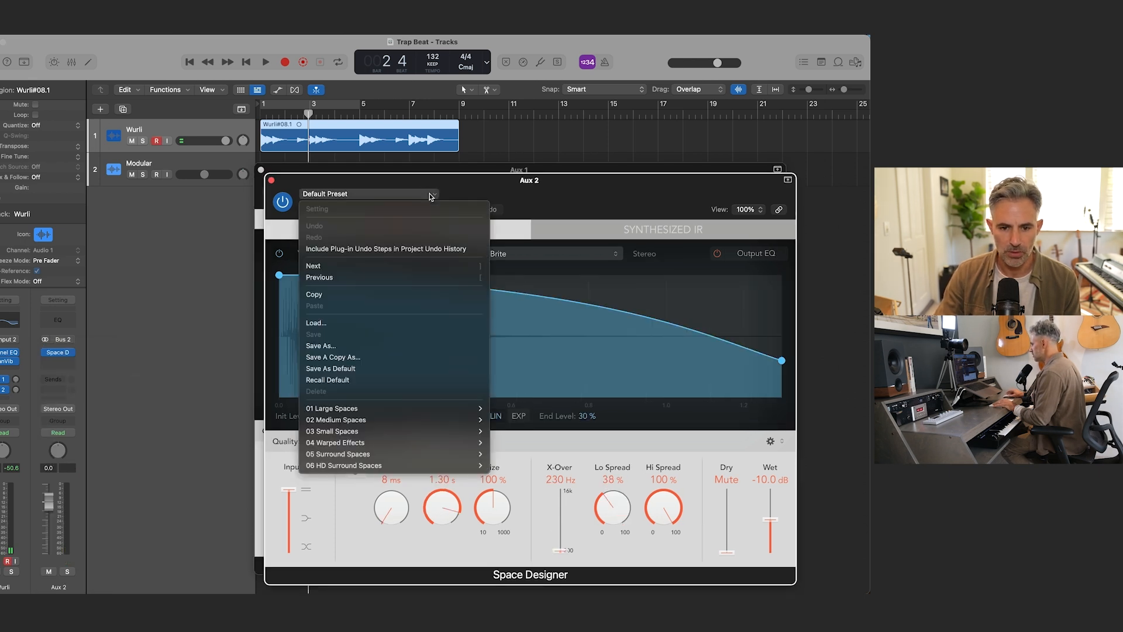
{"action": "mouse_move", "coordinate": [476, 419]}
{"action": "mouse_move", "coordinate": [522, 430]}
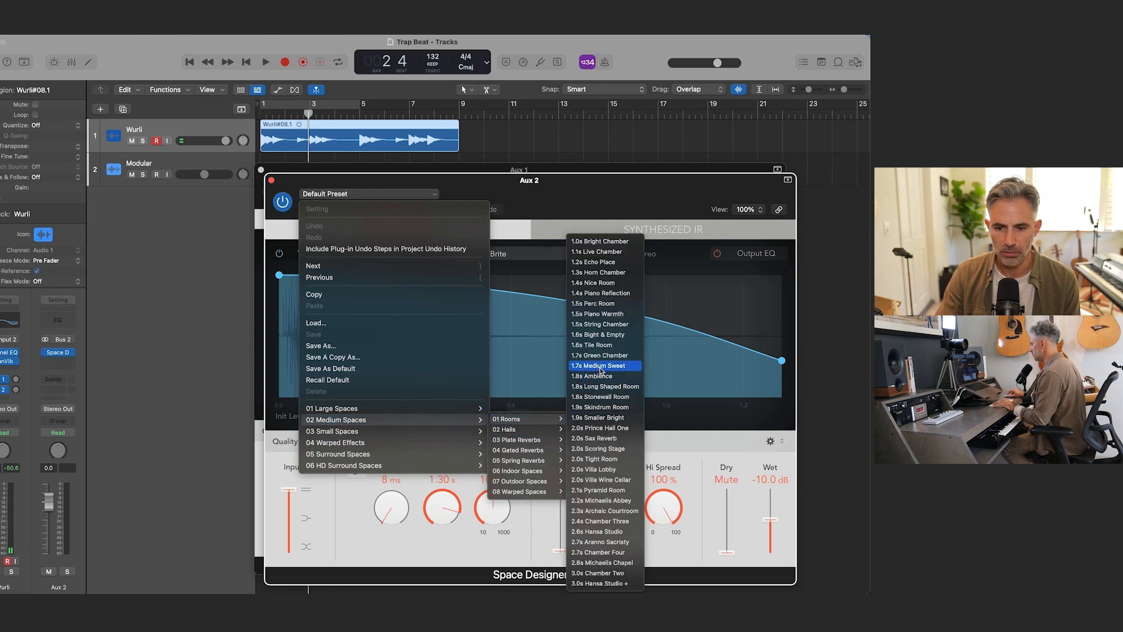
{"action": "left_click", "coordinate": [599, 366]}
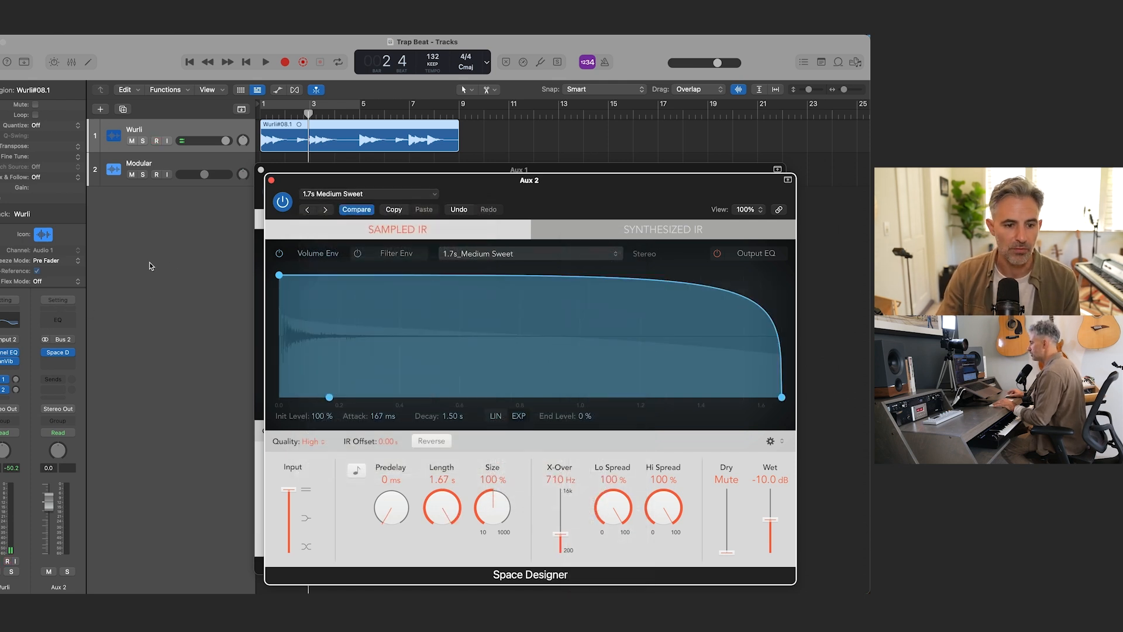
Step: Add a Channel EQ to Aux 2, set its low shelf to -10.2 dB at 266 Hz, and close the open plug-in windows
{"action": "left_click", "coordinate": [60, 321]}
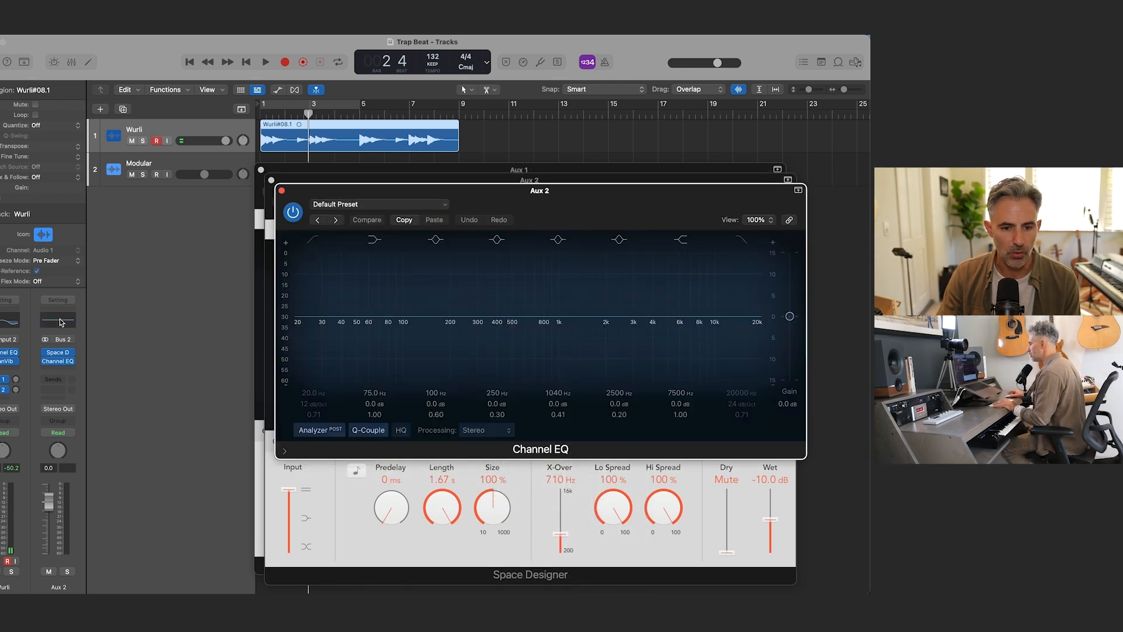
{"action": "left_click_drag", "start_coordinate": [300, 322], "coordinate": [397, 393]}
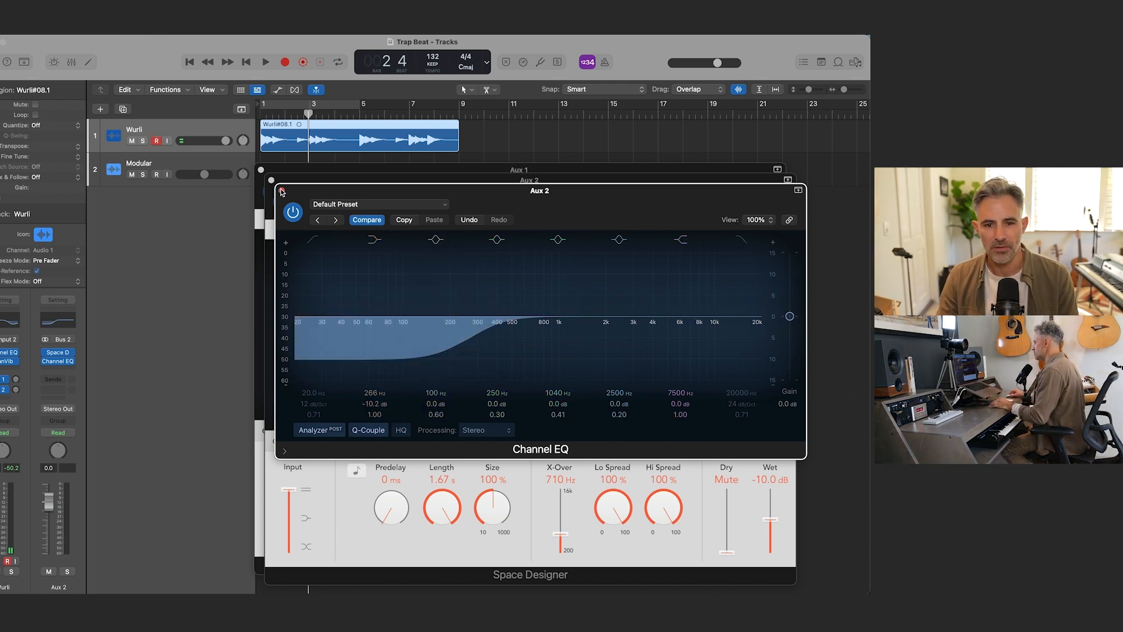
{"action": "left_click", "coordinate": [282, 191]}
{"action": "left_click", "coordinate": [272, 181]}
{"action": "left_click", "coordinate": [261, 170]}
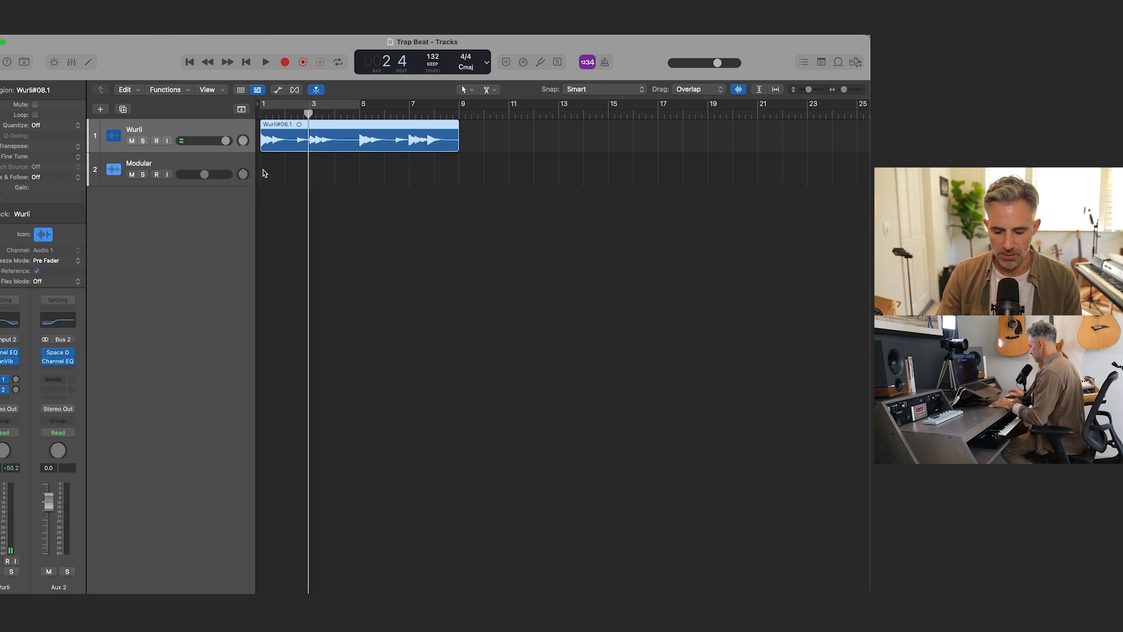
Step: Play the Wurli part from the beginning while raising its send levels to Bus 1 and Bus 2, and stop playback
{"action": "key", "text": "Return"}
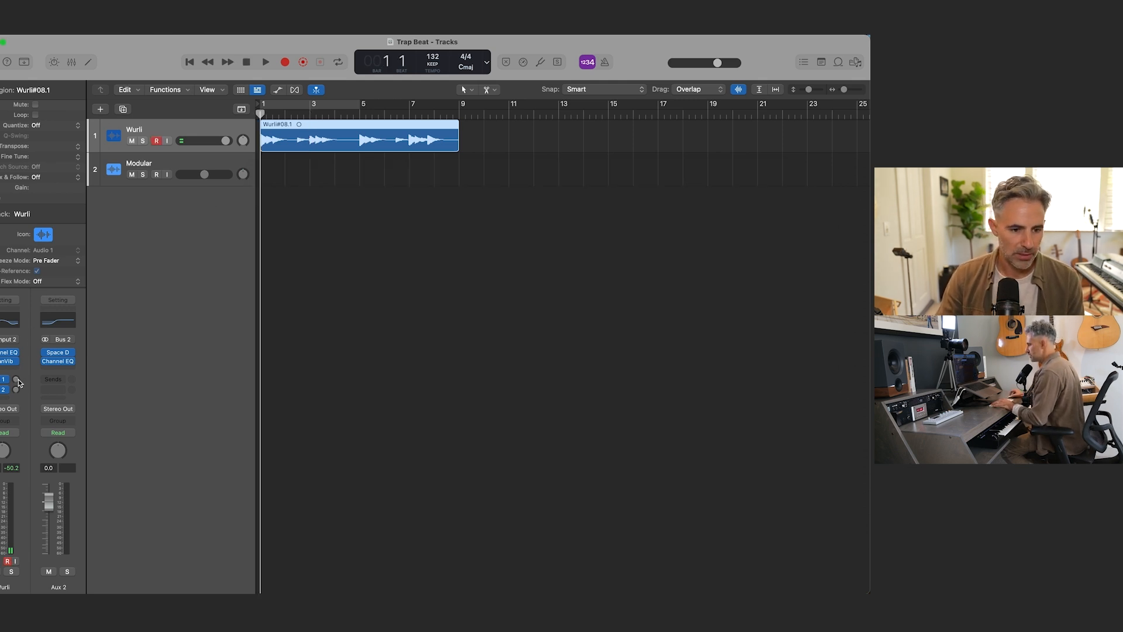
{"action": "key", "text": "space"}
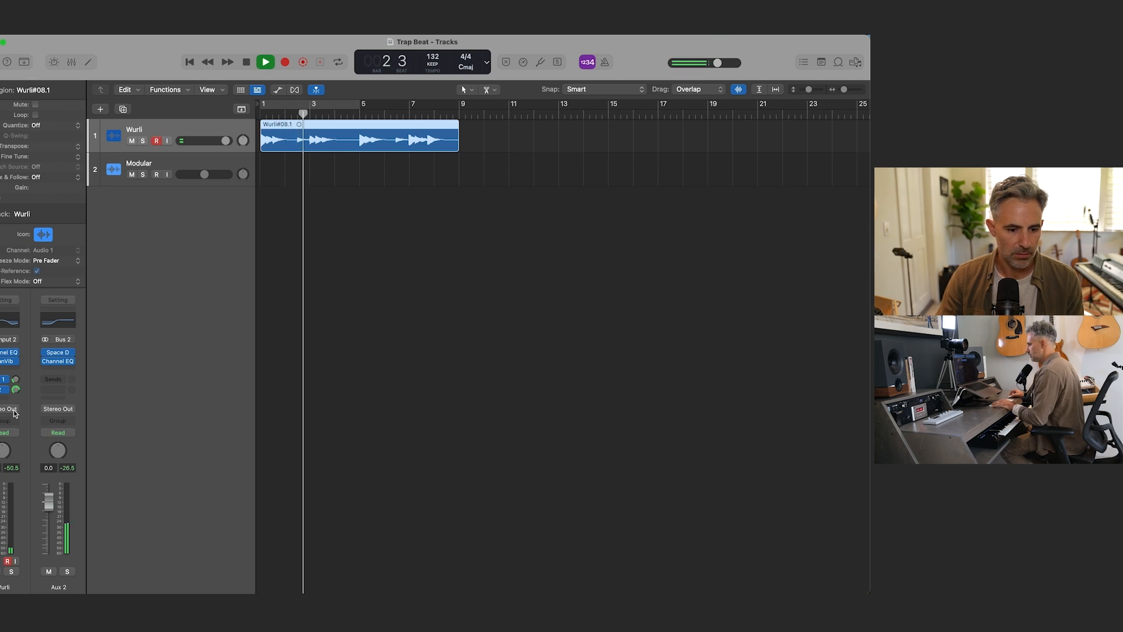
{"action": "left_click_drag", "start_coordinate": [14, 410], "coordinate": [12, 422]}
{"action": "mouse_move", "coordinate": [15, 379]}
{"action": "left_mouse_down"}
{"action": "mouse_move", "coordinate": [13, 400]}
{"action": "mouse_move", "coordinate": [18, 392]}
{"action": "left_mouse_up"}
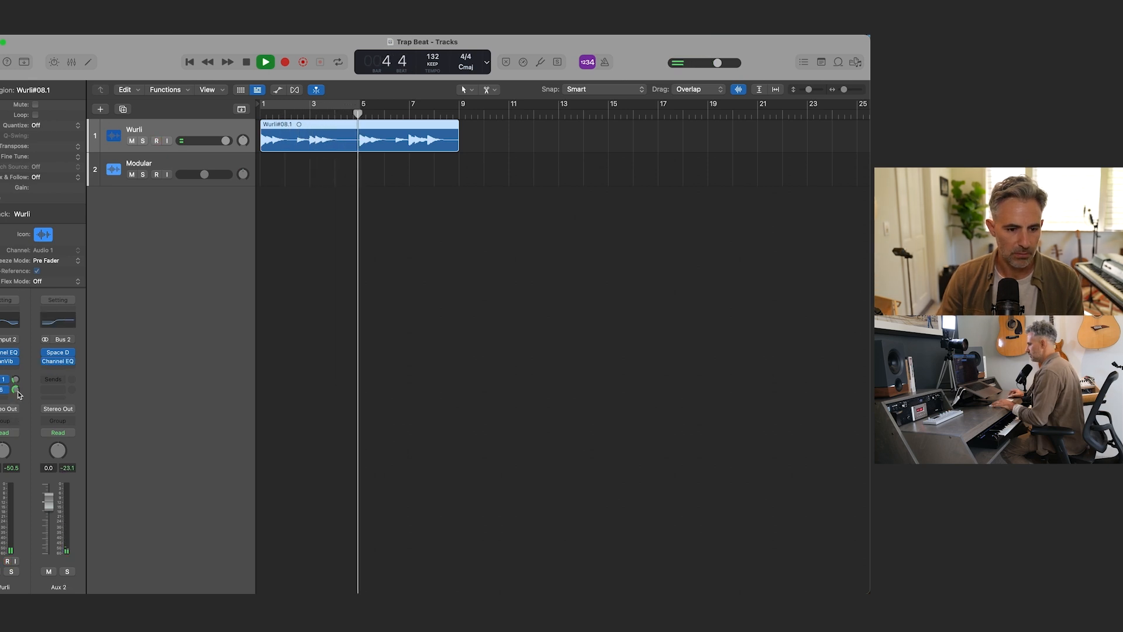
{"action": "left_click", "coordinate": [16, 380]}
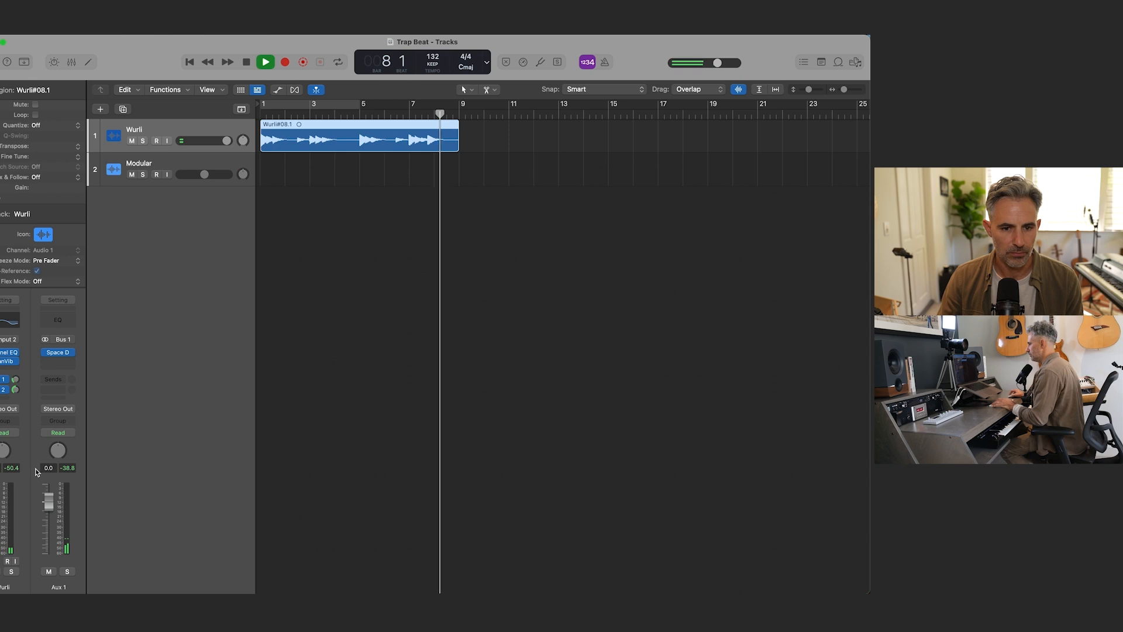
{"action": "key", "text": "space"}
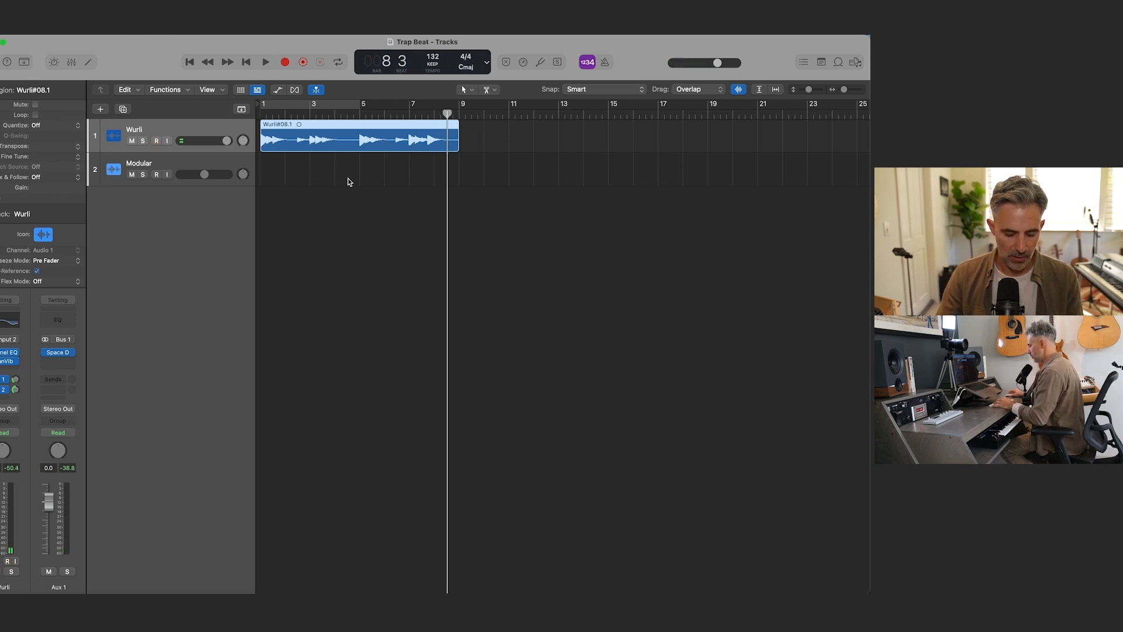
Step: Repeat the Wurli region back to back up to bar 105 and return the playhead to the start
{"action": "key", "text": "super+r"}
{"action": "key", "text": "super+r"}
{"action": "key", "text": "super+r"}
{"action": "key", "text": "super+r"}
{"action": "key", "text": "super+r"}
{"action": "key", "text": "super+r"}
{"action": "key", "text": "super+r"}
{"action": "key", "text": "super+r"}
{"action": "key", "text": "super+r"}
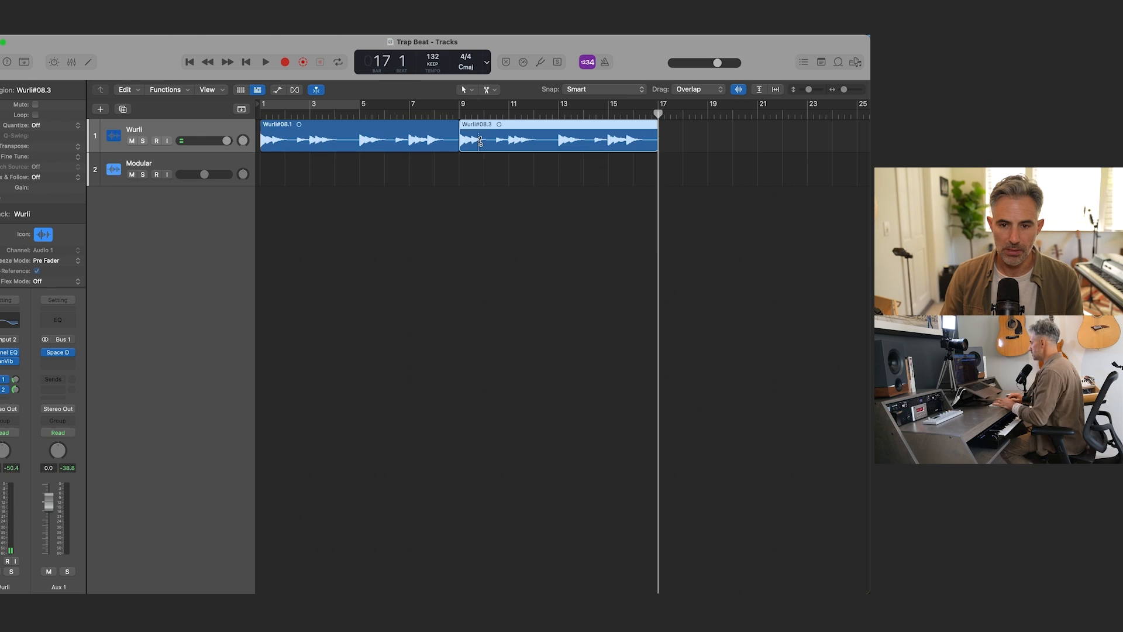
{"action": "key", "text": "super+r"}
{"action": "key", "text": "super+Left"}
{"action": "key", "text": "super+Left"}
{"action": "key", "text": "super+Left"}
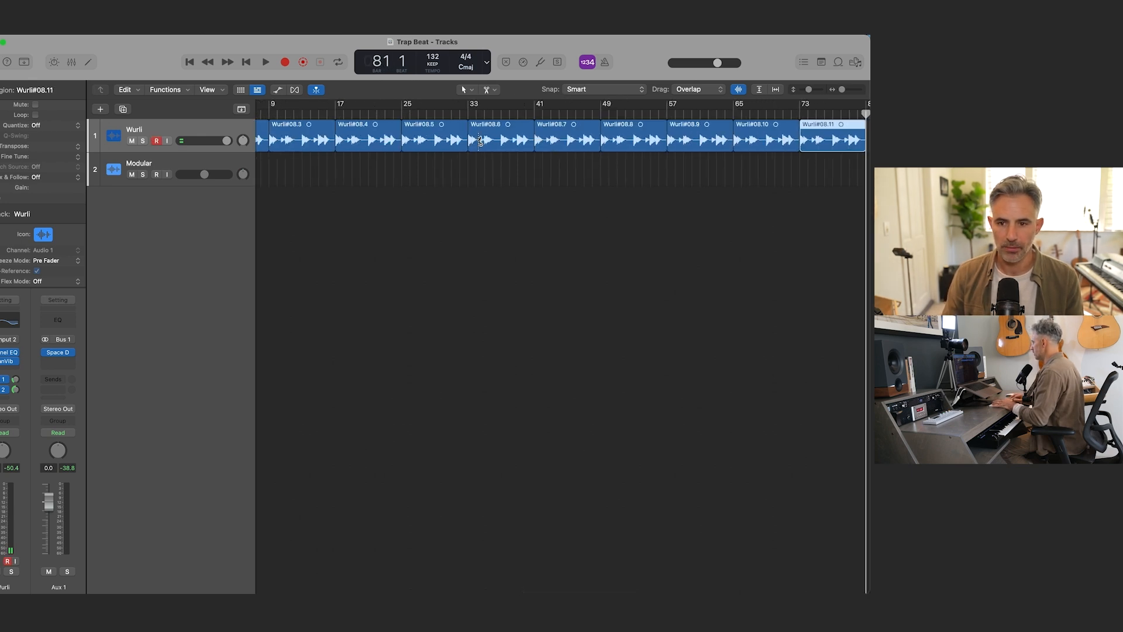
{"action": "key", "text": "super+r"}
{"action": "key", "text": "super+r"}
{"action": "key", "text": "super+r"}
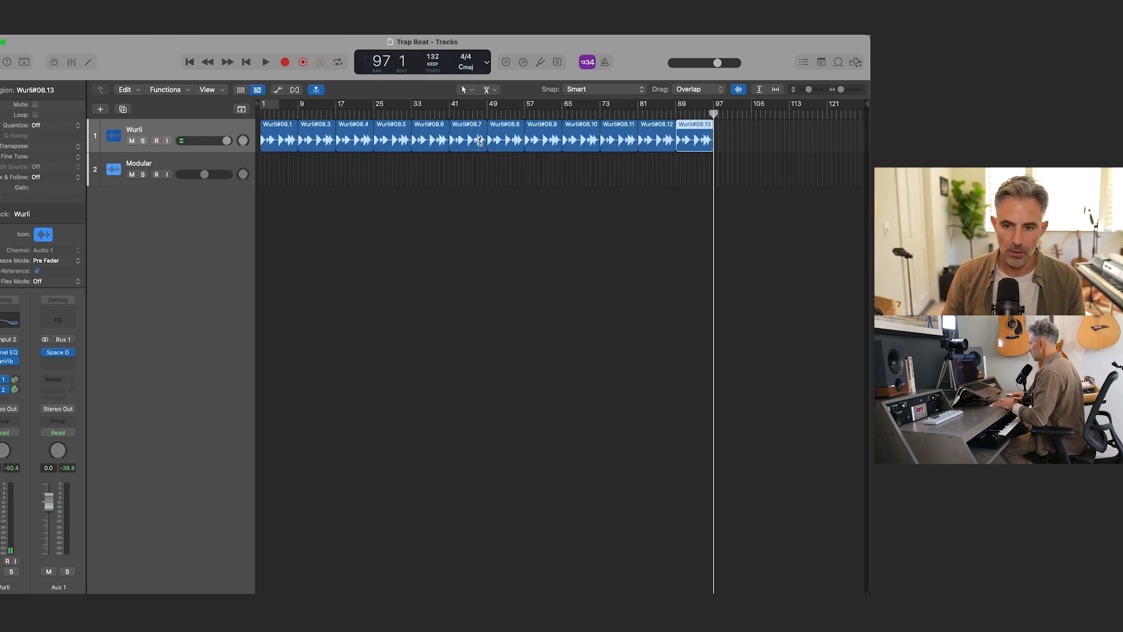
{"action": "key", "text": "Return"}
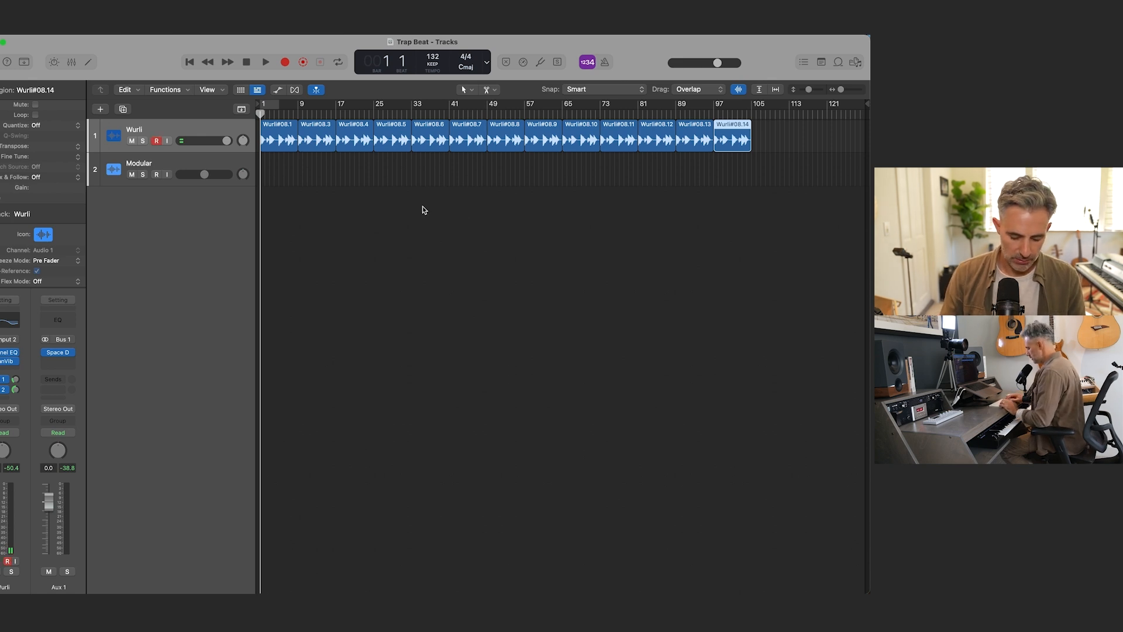
Step: Create a software instrument track with a mono Vintage Mellotron and hide the sound library
{"action": "key", "text": "alt+super+n"}
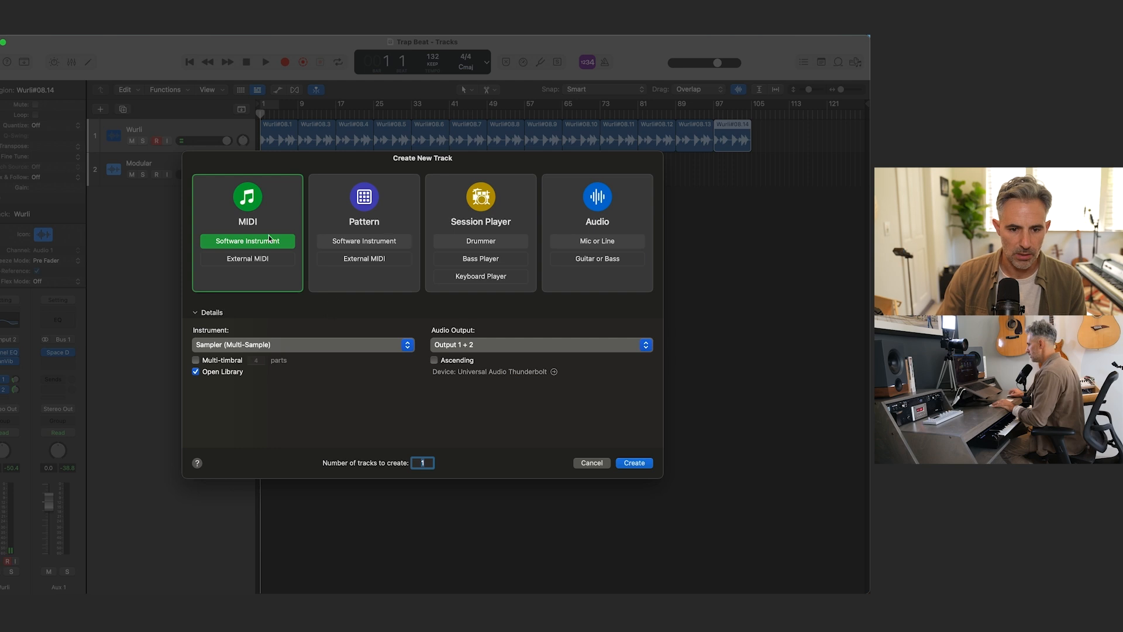
{"action": "left_click", "coordinate": [329, 345]}
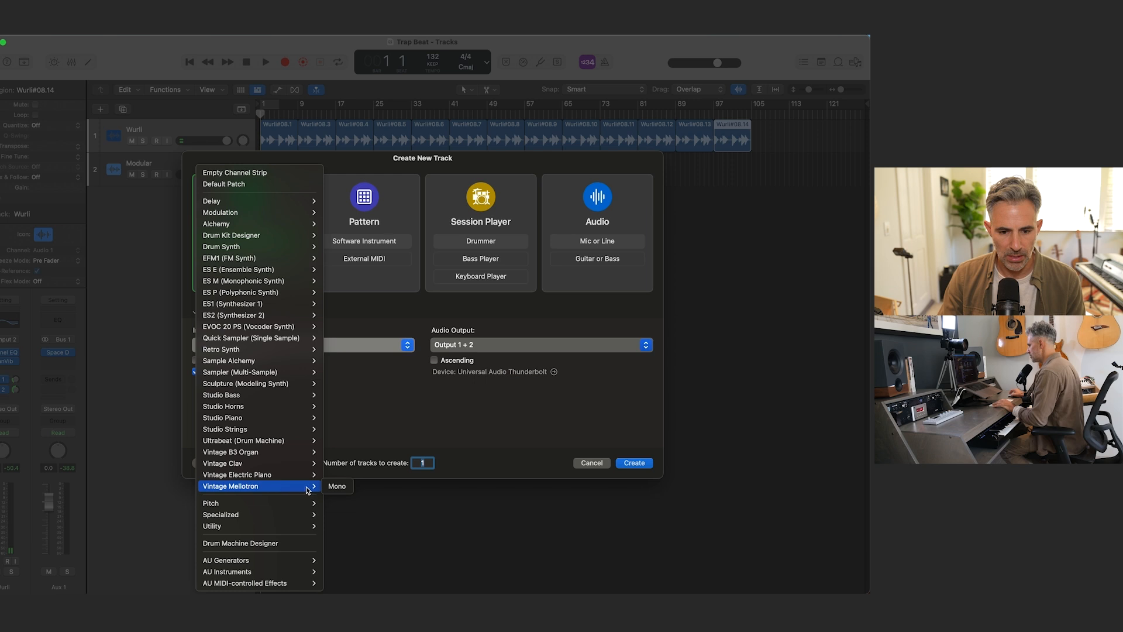
{"action": "left_click", "coordinate": [338, 487]}
{"action": "left_click", "coordinate": [640, 465]}
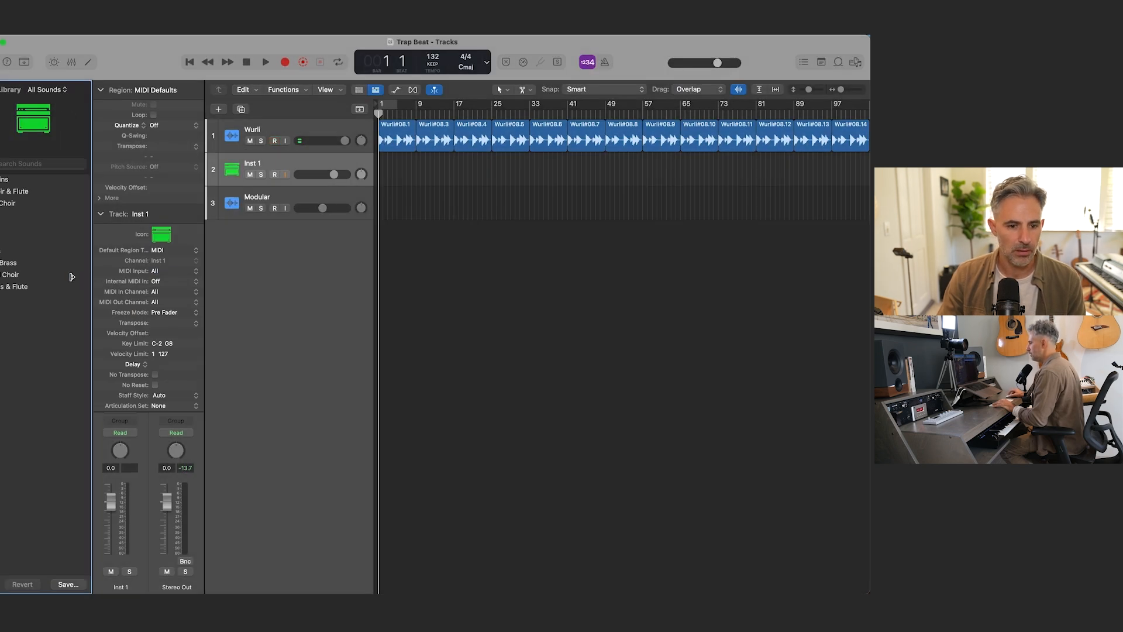
{"action": "key", "text": "y"}
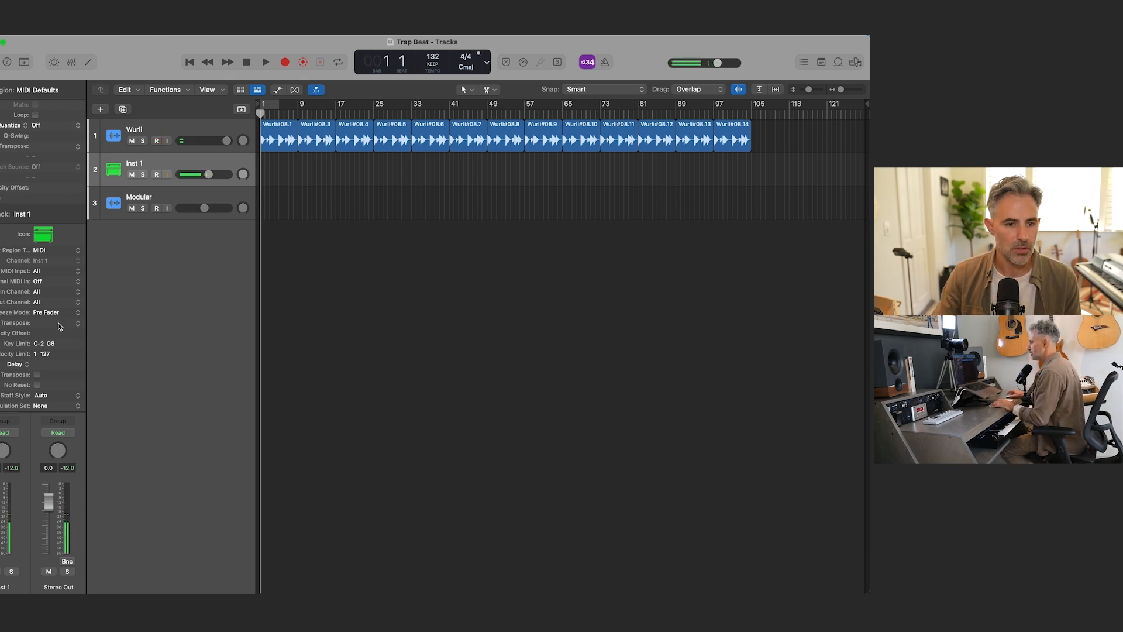
Step: Set the Vintage Mellotron's blend to about midway between 3 Violins and Boys Choir, and close its window
{"action": "left_click", "coordinate": [1, 90]}
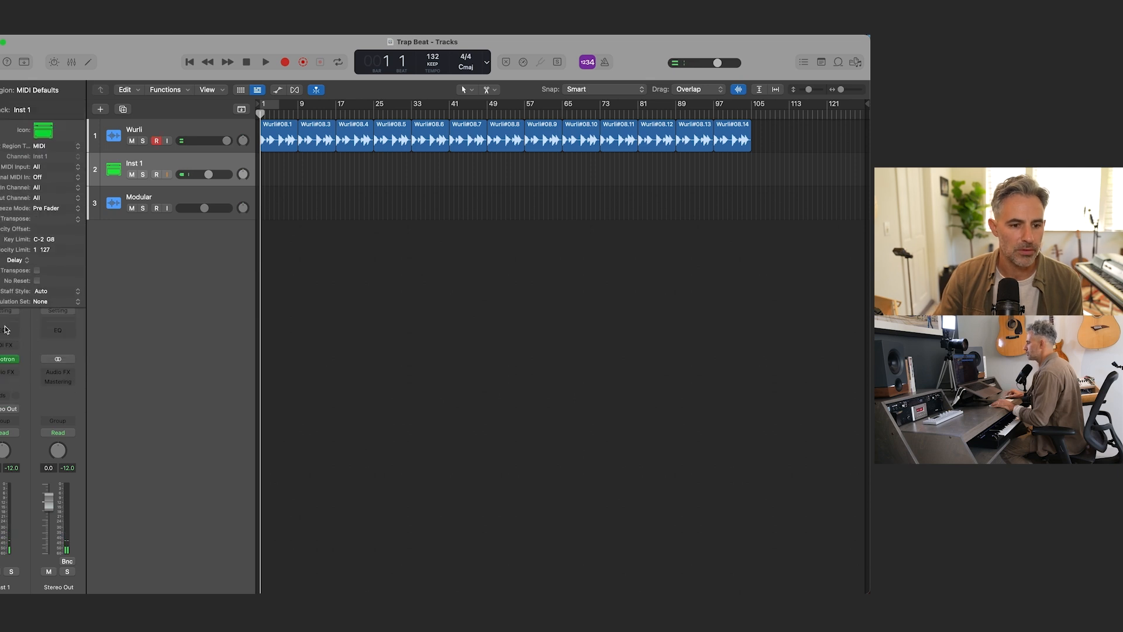
{"action": "left_click", "coordinate": [5, 359]}
{"action": "mouse_move", "coordinate": [384, 272]}
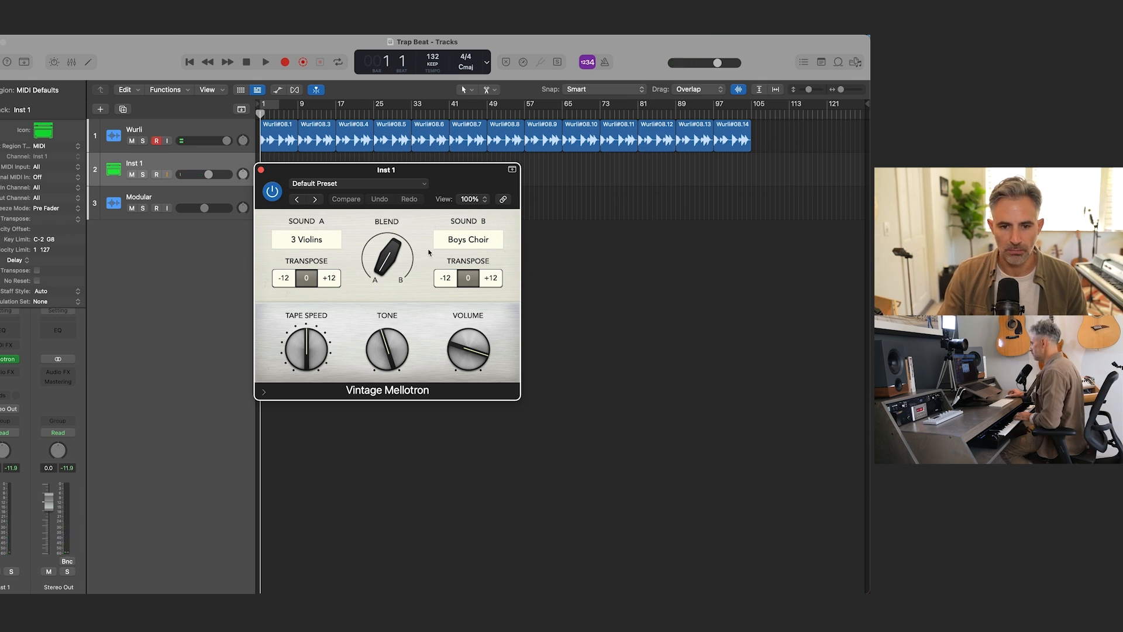
{"action": "left_click_drag", "start_coordinate": [405, 253], "coordinate": [400, 190]}
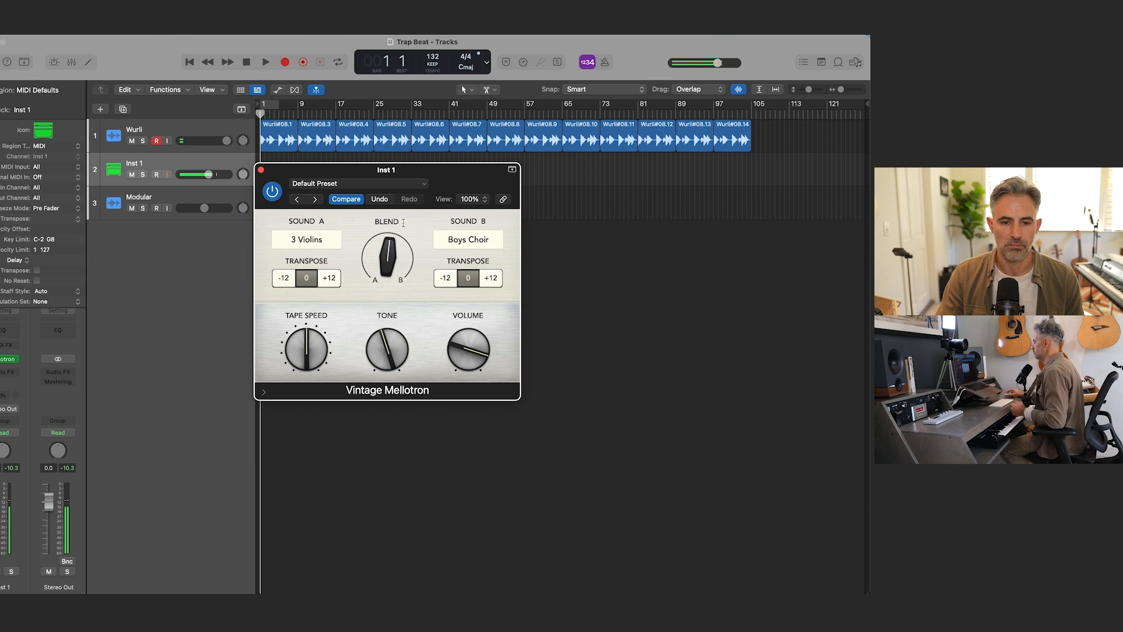
{"action": "left_click", "coordinate": [261, 170]}
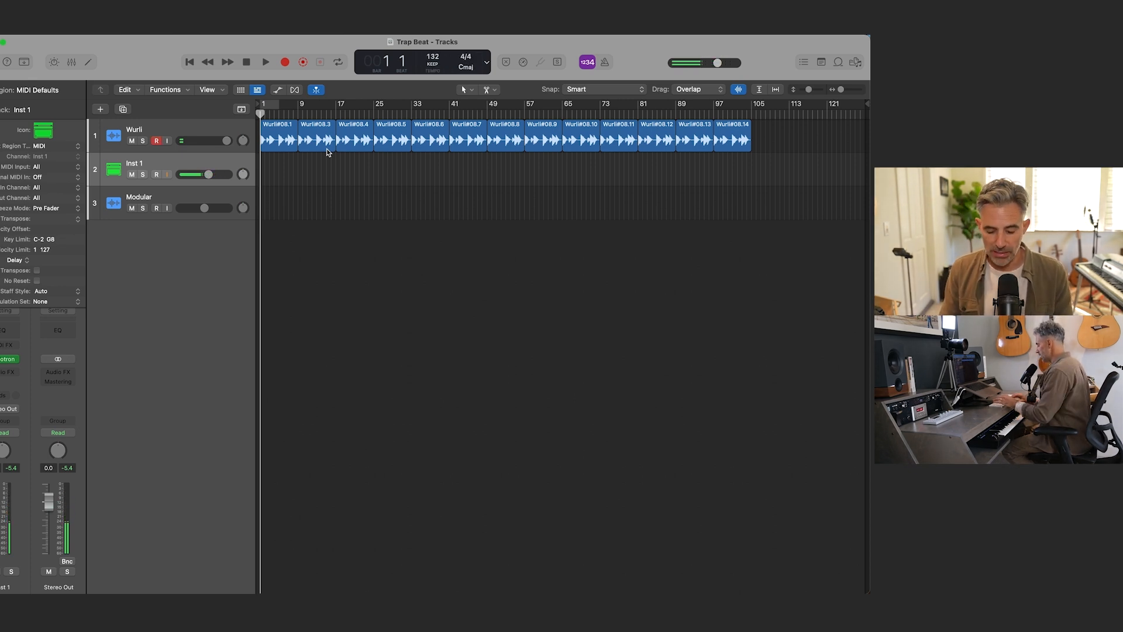
Step: Stop the recording started on the wrong track and switch record arming from Wurli to Inst 1
{"action": "key", "text": "r"}
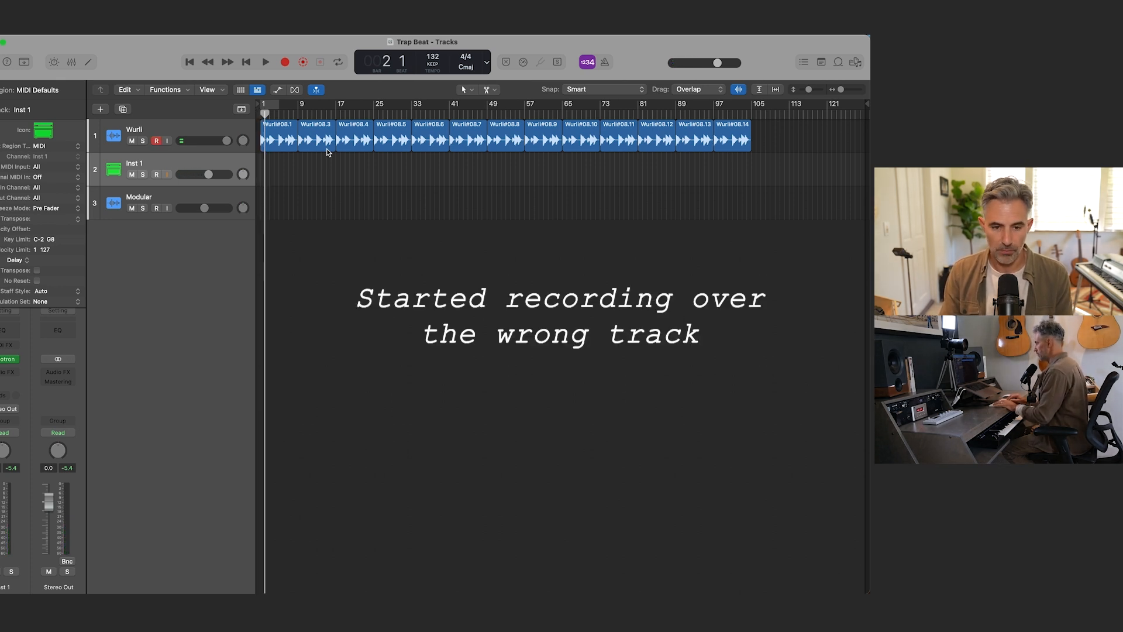
{"action": "key", "text": "space"}
{"action": "left_click", "coordinate": [159, 173]}
{"action": "left_click", "coordinate": [156, 140]}
Step: Move the playhead to bar 2 and slightly lower the Inst 1 track's volume
{"action": "key", "text": "super+Right"}
{"action": "key", "text": "super+Right"}
{"action": "key", "text": "super+Down"}
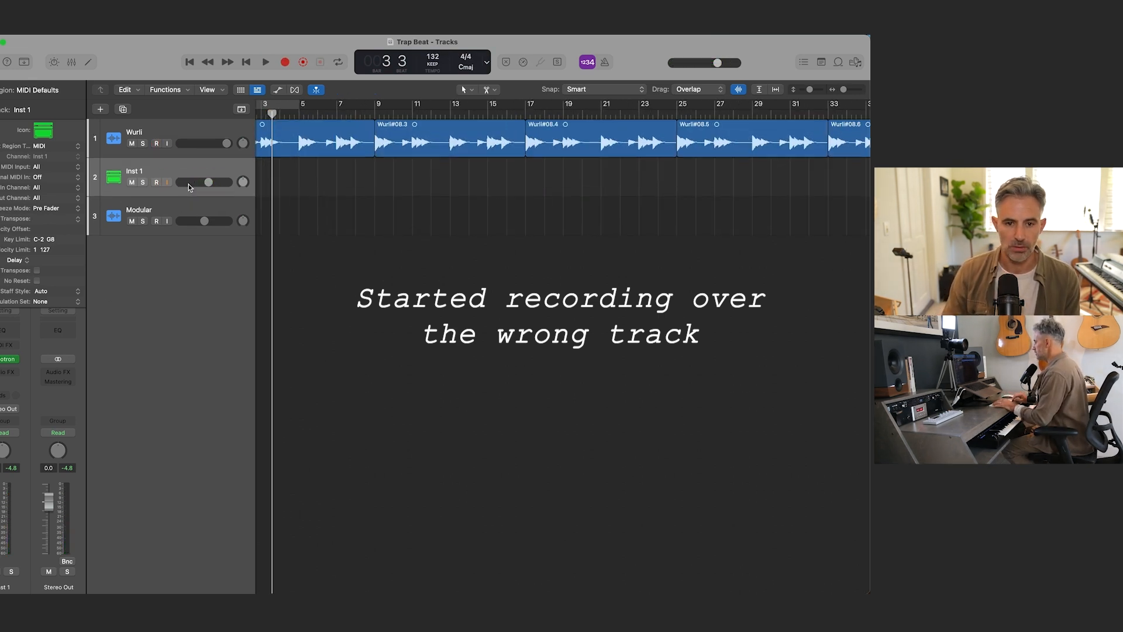
{"action": "key", "text": "super+Down"}
{"action": "key", "text": "super+Down"}
{"action": "key", "text": "super+Right"}
{"action": "key", "text": "super+Right"}
{"action": "key", "text": "super+Right"}
{"action": "key", "text": "Return"}
{"action": "key", "text": "period"}
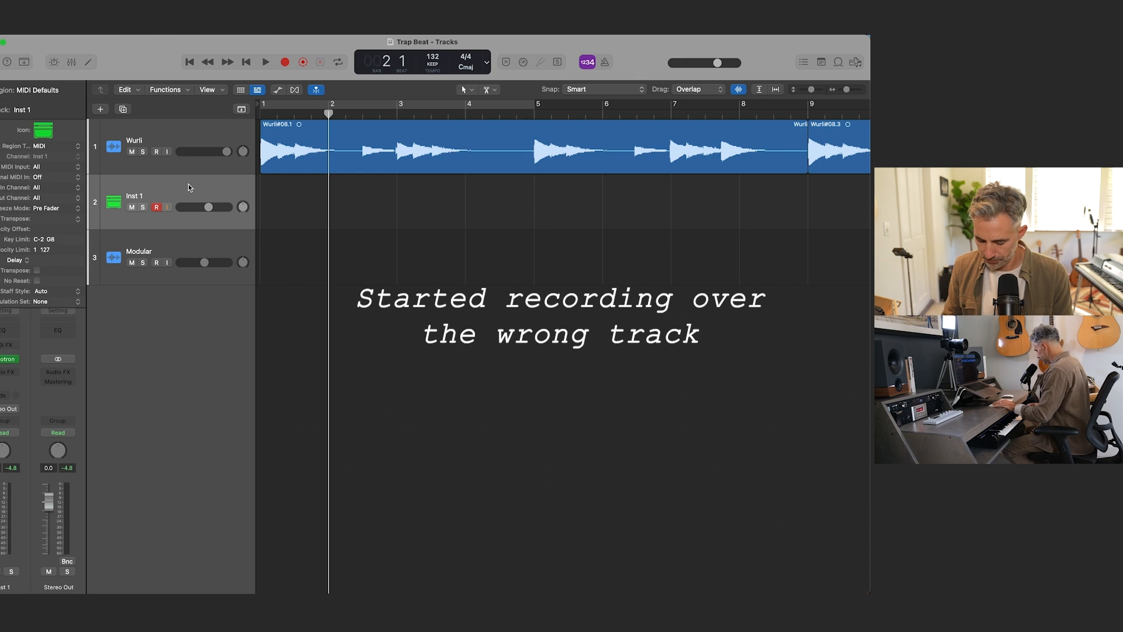
{"action": "left_click_drag", "start_coordinate": [0, 498], "coordinate": [0, 502]}
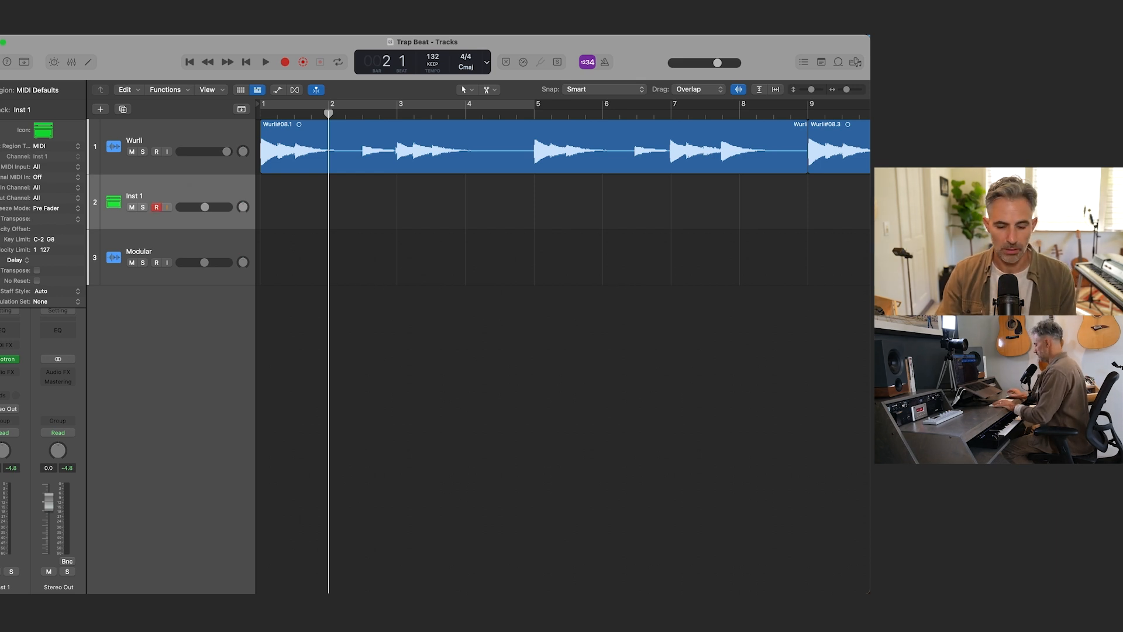
Step: Try a four-bar Mellotron chord take on Inst 1 from bar 1 and delete the recorded region
{"action": "key", "text": "r"}
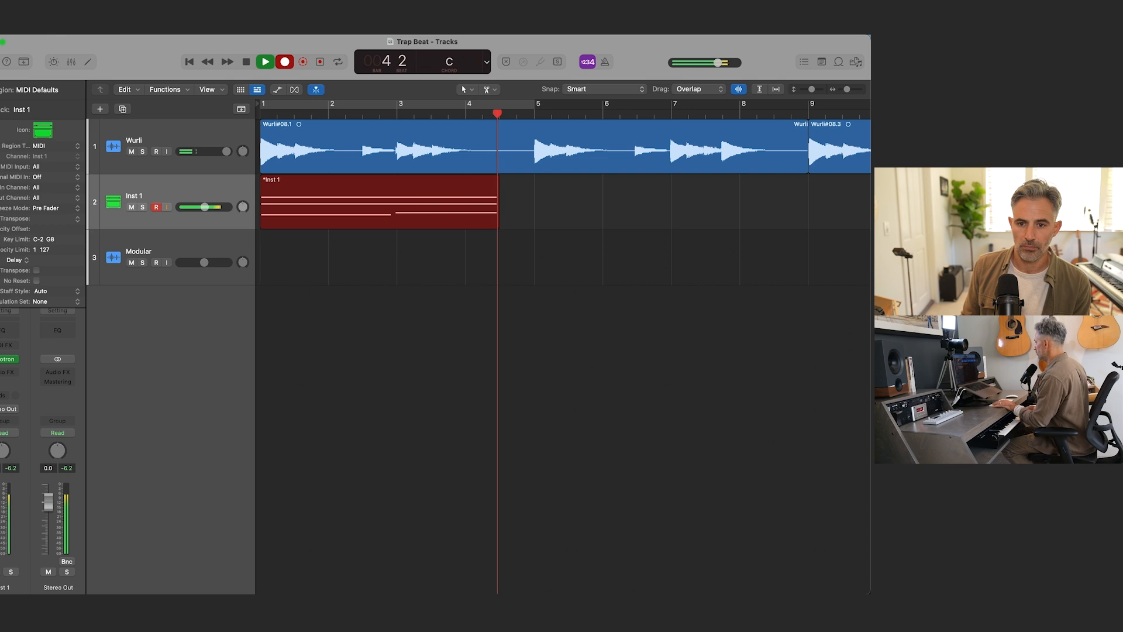
{"action": "key", "text": "space"}
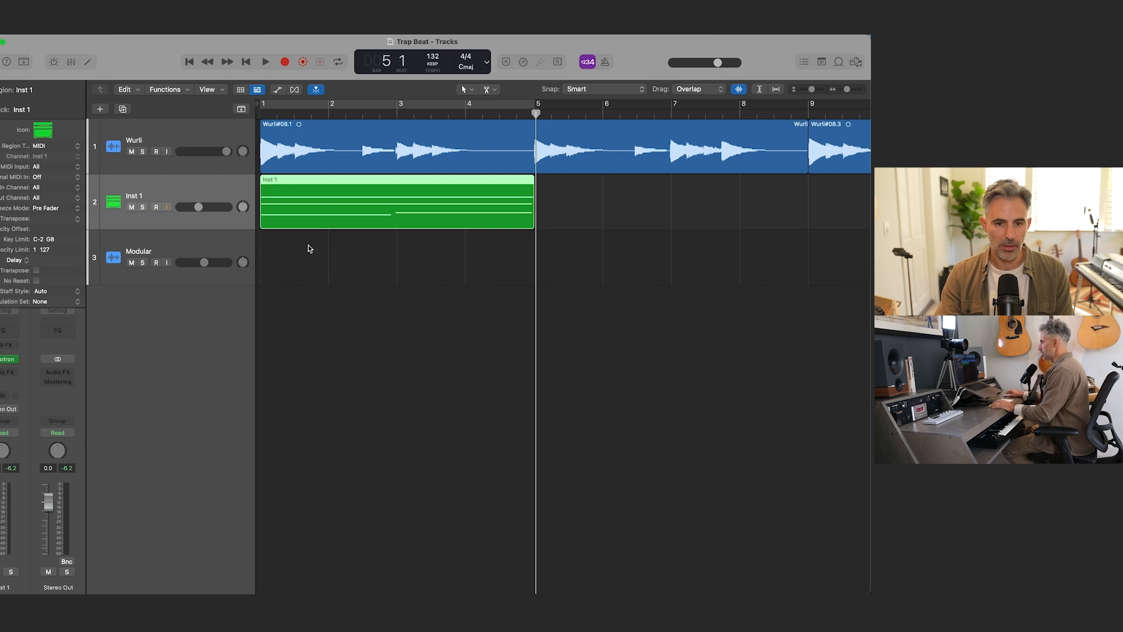
{"action": "key", "text": "Delete"}
Step: Record a new Mellotron chord take on Inst 1 from bar 1 through the full eight-bar Wurli phrase
{"action": "key", "text": "Return"}
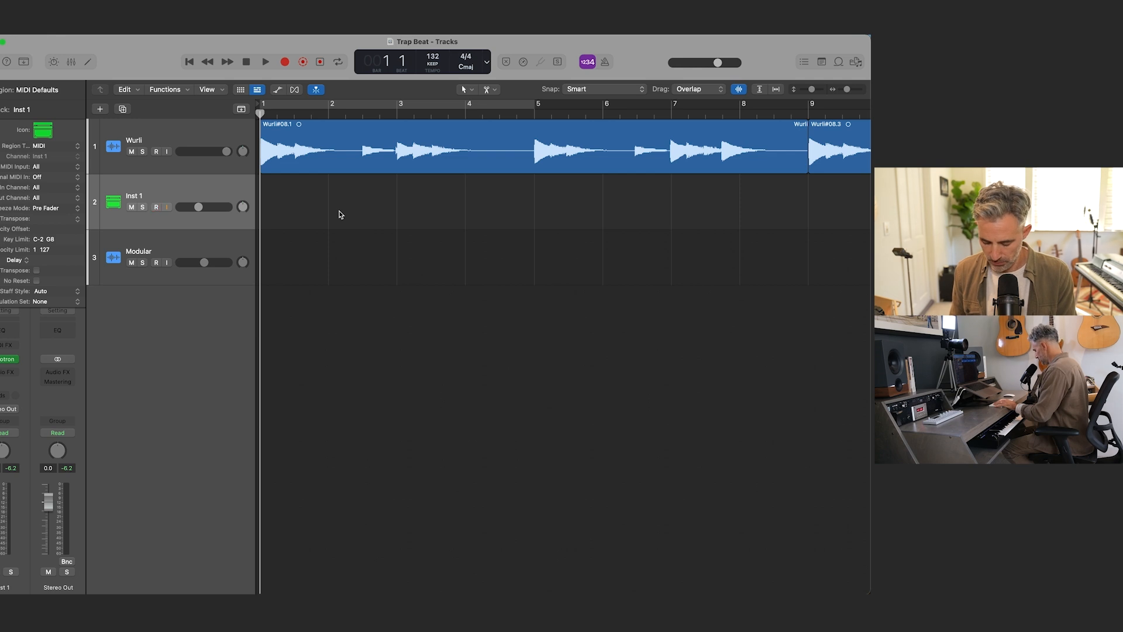
{"action": "key", "text": "r"}
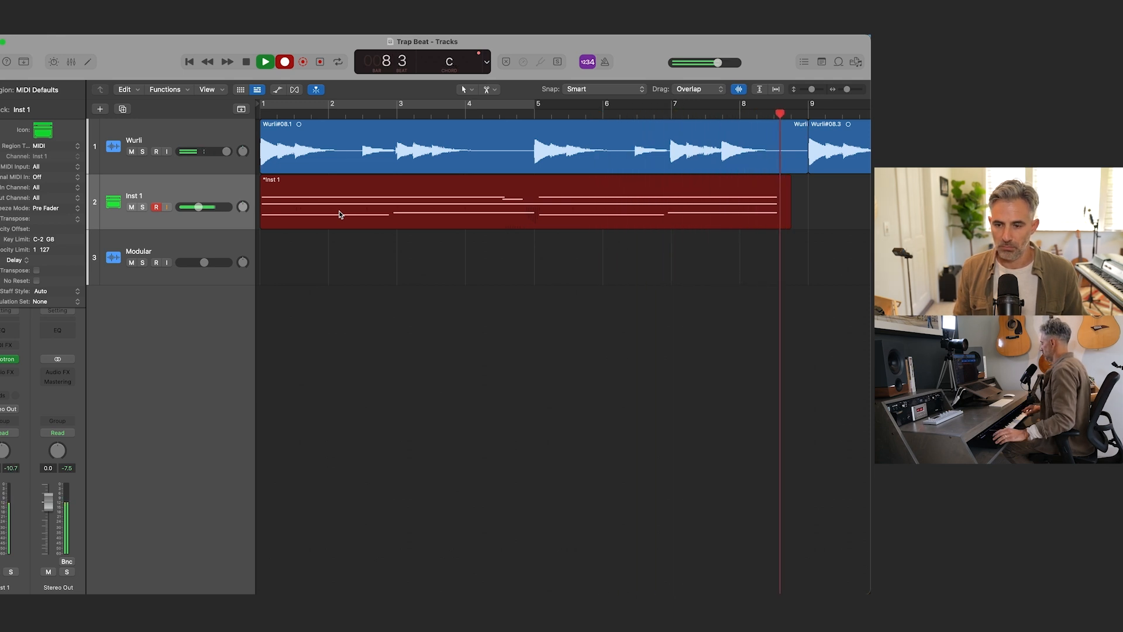
{"action": "key", "text": "space"}
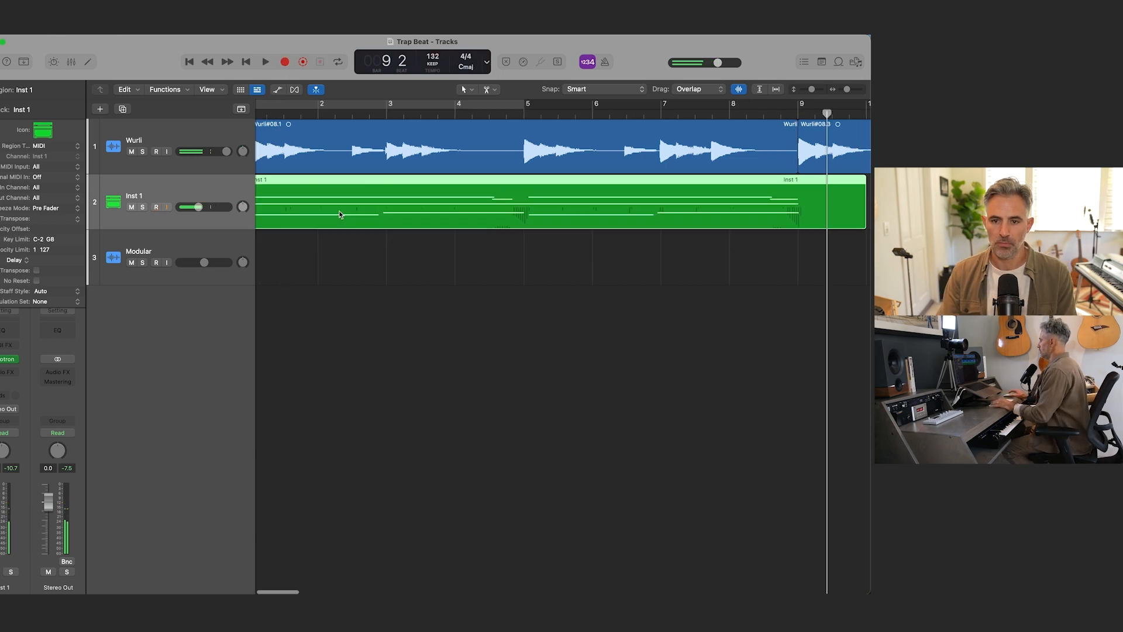
Step: Record a second eight-bar Mellotron chord take on Inst 1 starting at bar 17
{"action": "key", "text": "super+Left"}
{"action": "key", "text": "super+Left"}
{"action": "key", "text": "super+Left"}
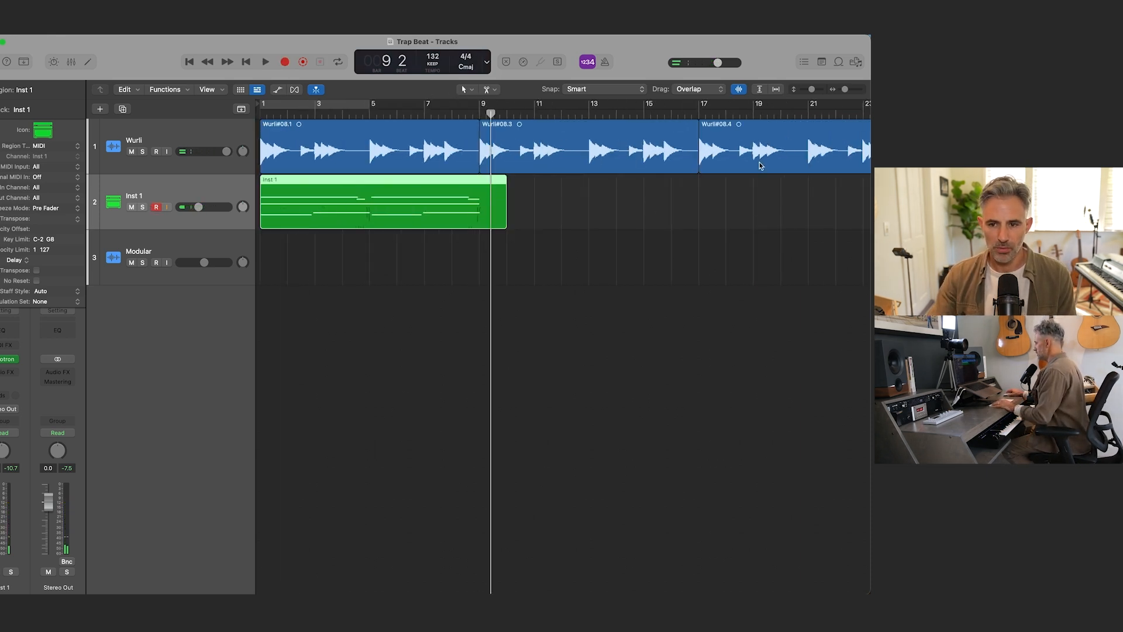
{"action": "left_click", "coordinate": [696, 115]}
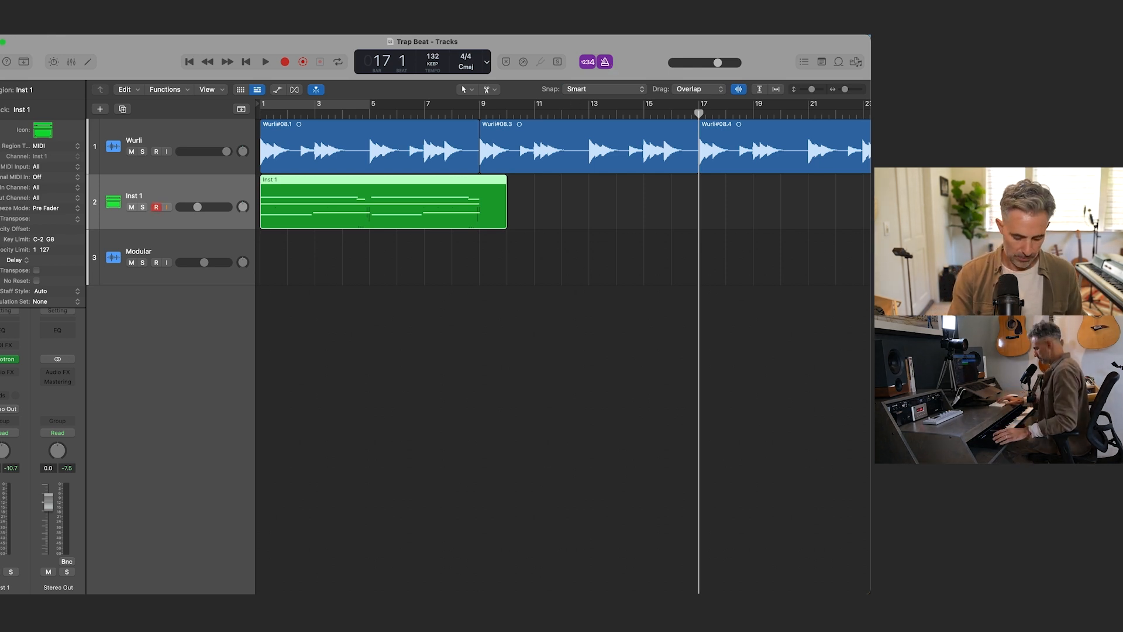
{"action": "key", "text": "r"}
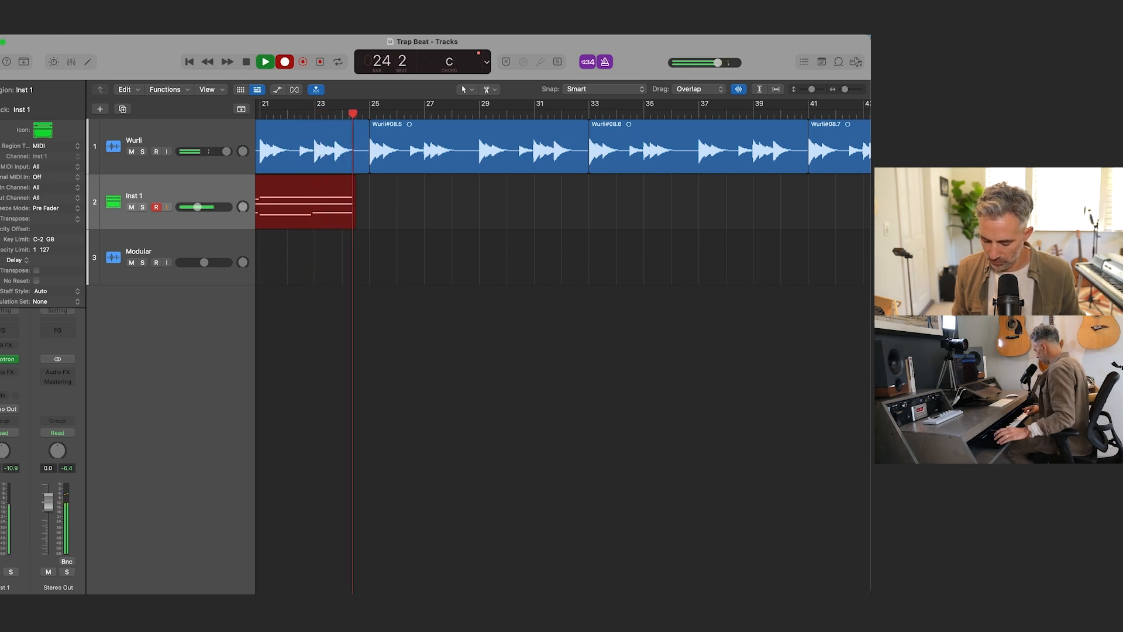
{"action": "key", "text": "space"}
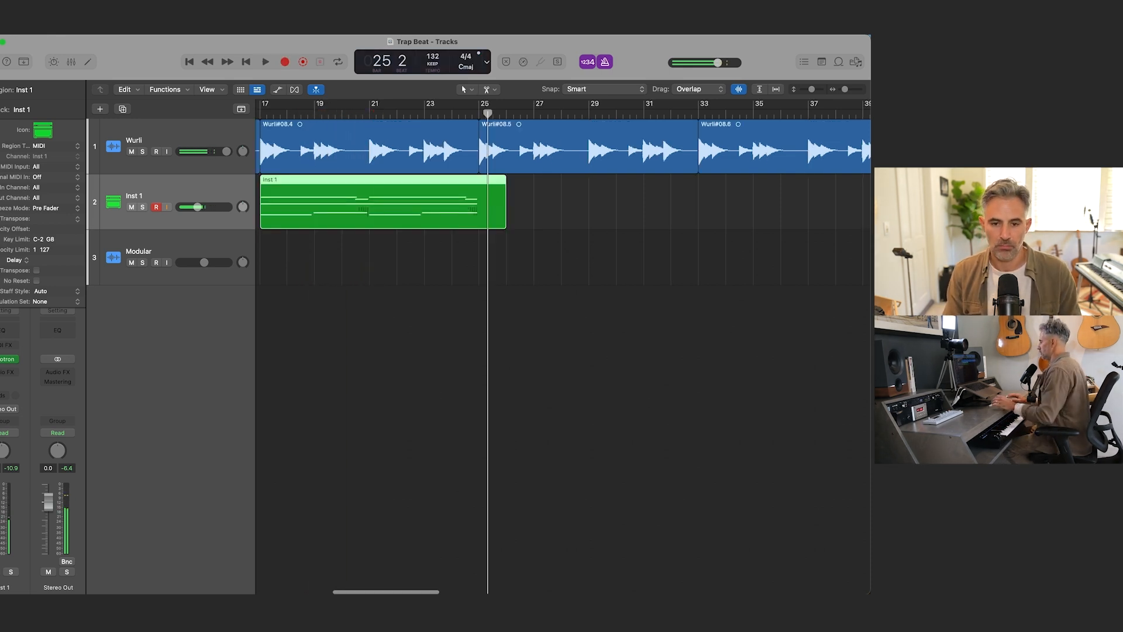
Step: Record a third eight-bar Mellotron chord take on Inst 1 starting at bar 33
{"action": "key", "text": "period"}
{"action": "key", "text": "period"}
{"action": "key", "text": "period"}
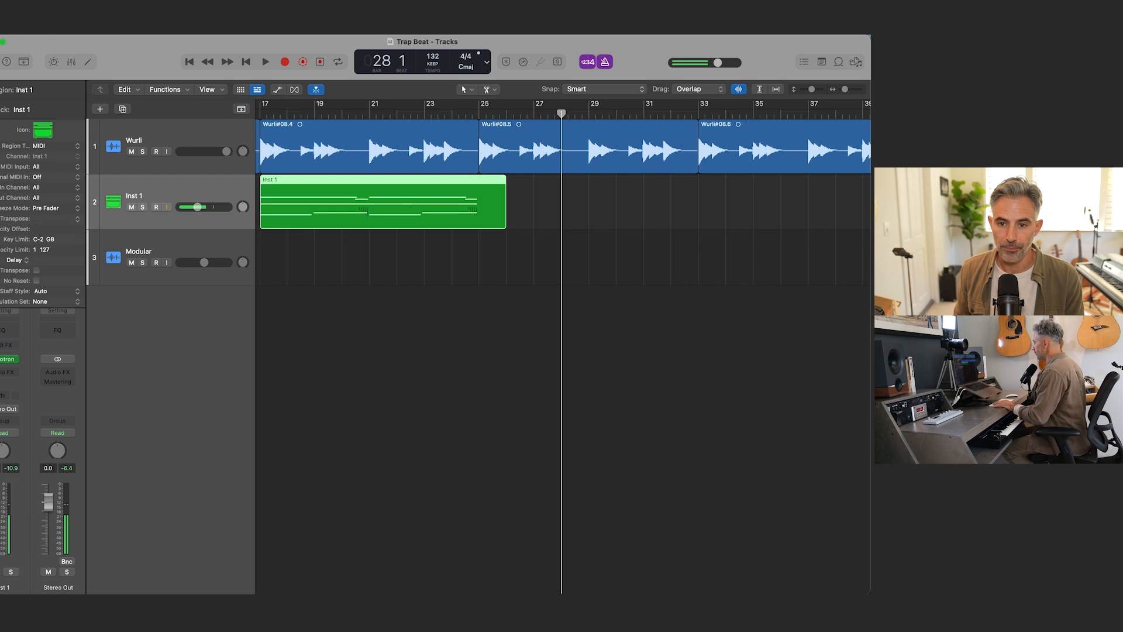
{"action": "key", "text": "period"}
{"action": "key", "text": "period"}
{"action": "key", "text": "period"}
{"action": "key", "text": "period"}
{"action": "key", "text": "period"}
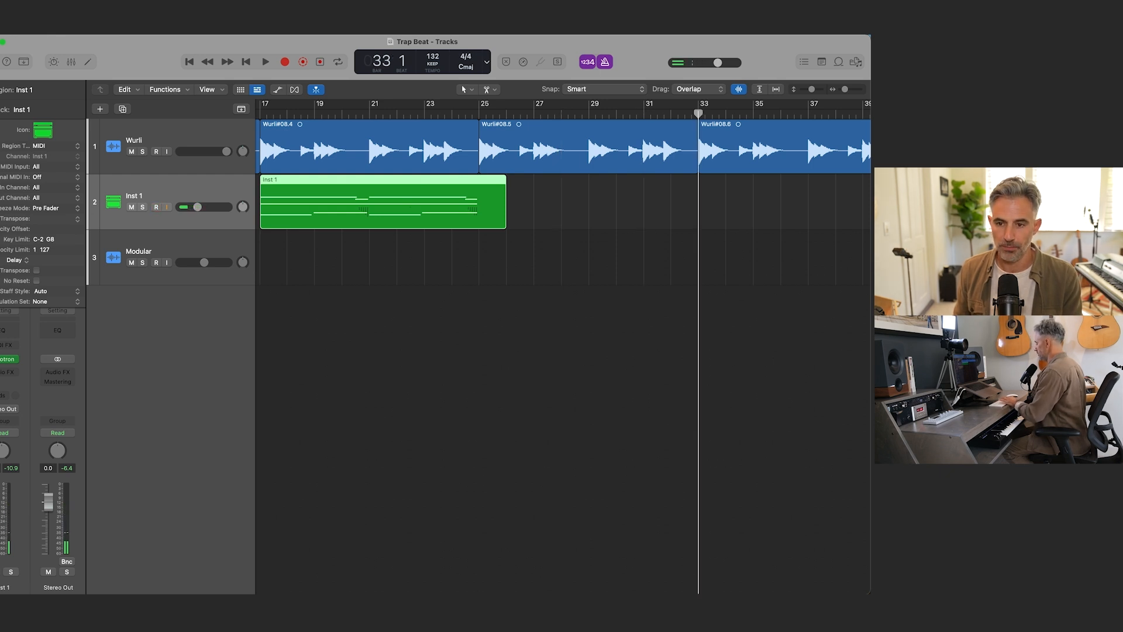
{"action": "key", "text": "r"}
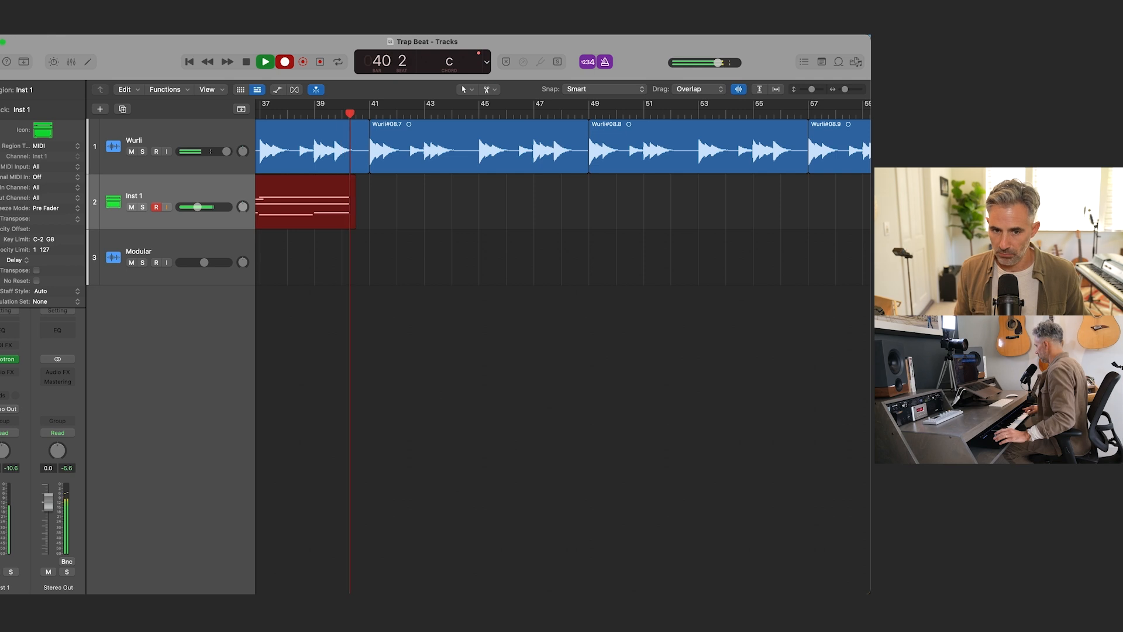
{"action": "key", "text": "space"}
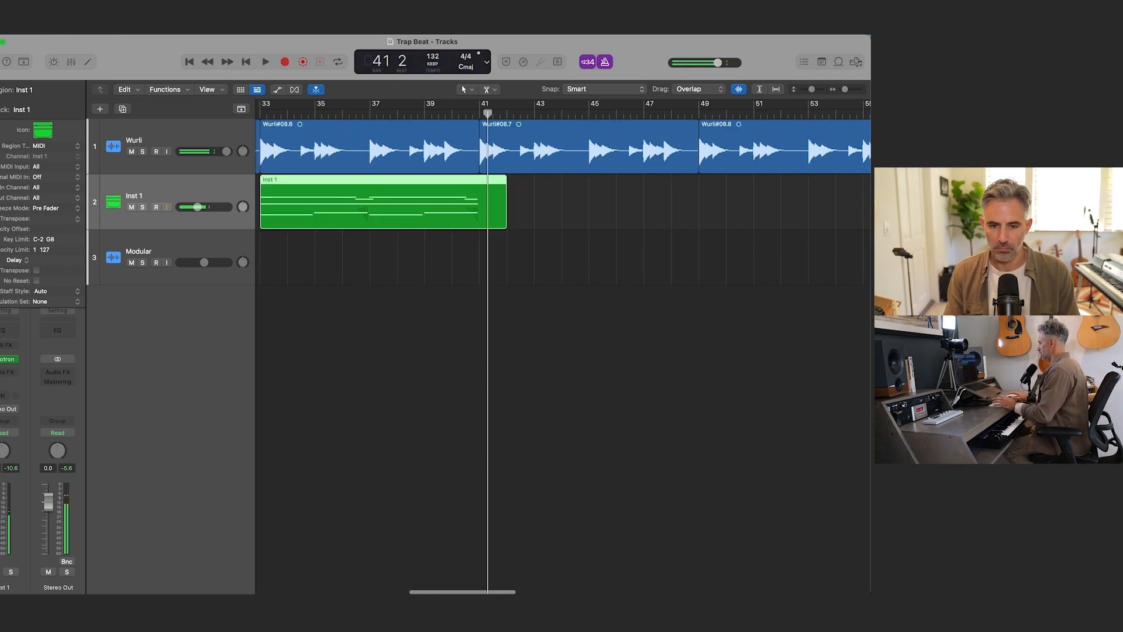
Step: Examine the recorded notes of the bar 33 chord take in the Piano Roll, then close the editor
{"action": "double_click", "coordinate": [414, 193]}
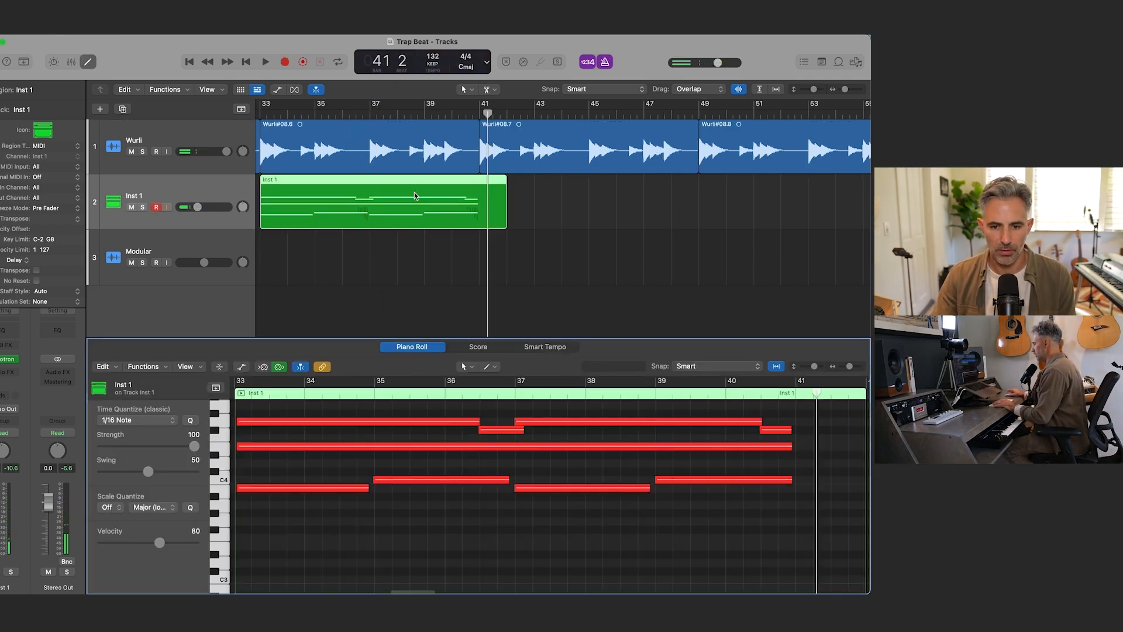
{"action": "scroll", "coordinate": [558, 532], "scroll_direction": "right", "scroll_amount": 5}
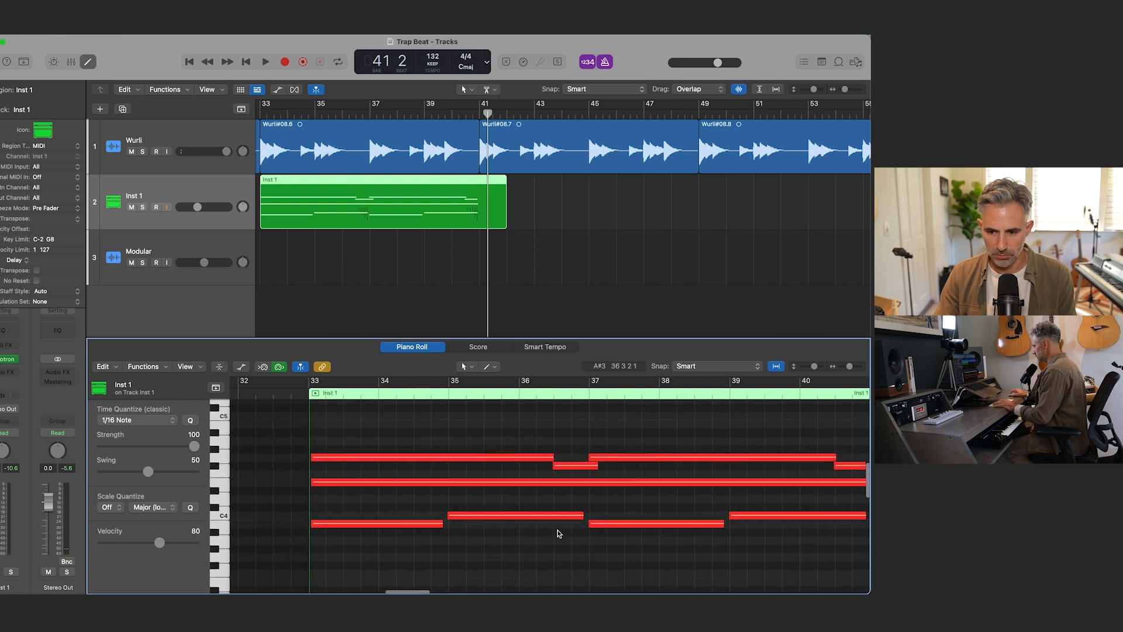
{"action": "key", "text": "x"}
{"action": "key", "text": "x"}
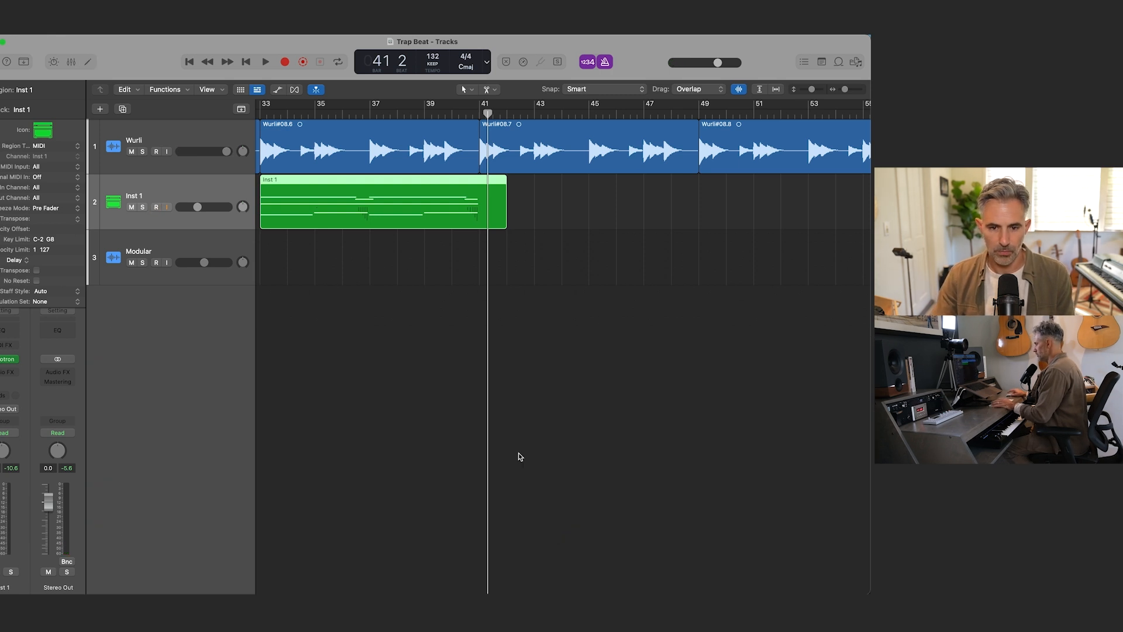
Step: Delete the first Inst 1 take and move the other two chord takes to bars 1 and 9
{"action": "key", "text": "super+Left"}
{"action": "scroll", "coordinate": [511, 428], "scroll_direction": "left", "scroll_amount": 10}
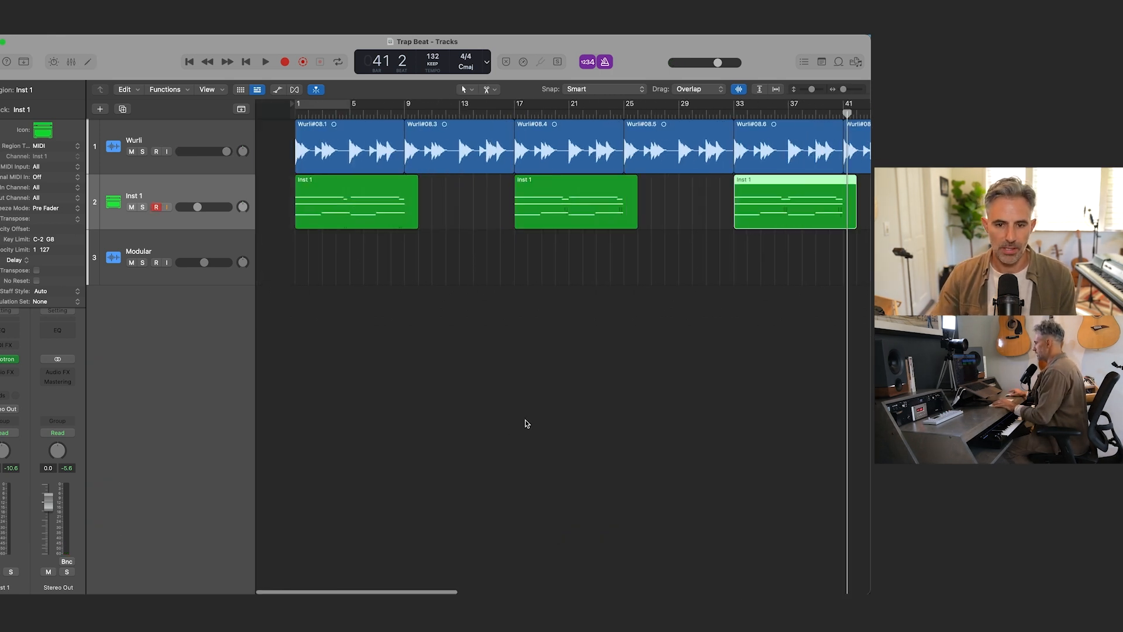
{"action": "left_click", "coordinate": [321, 186]}
{"action": "key", "text": "Delete"}
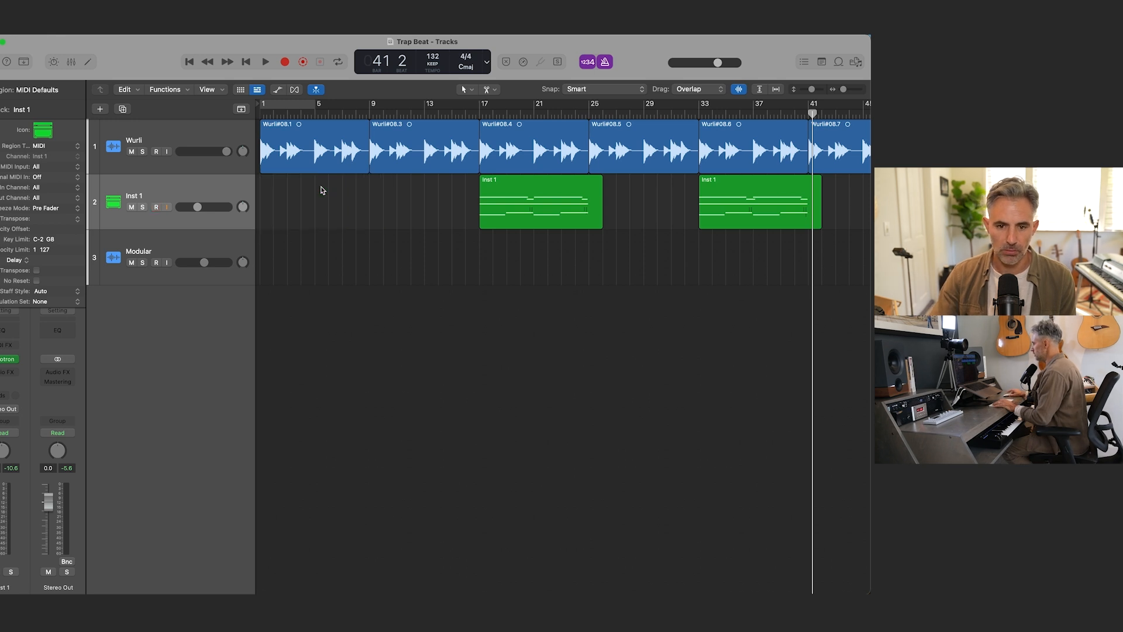
{"action": "left_click_drag", "start_coordinate": [535, 195], "coordinate": [316, 202]}
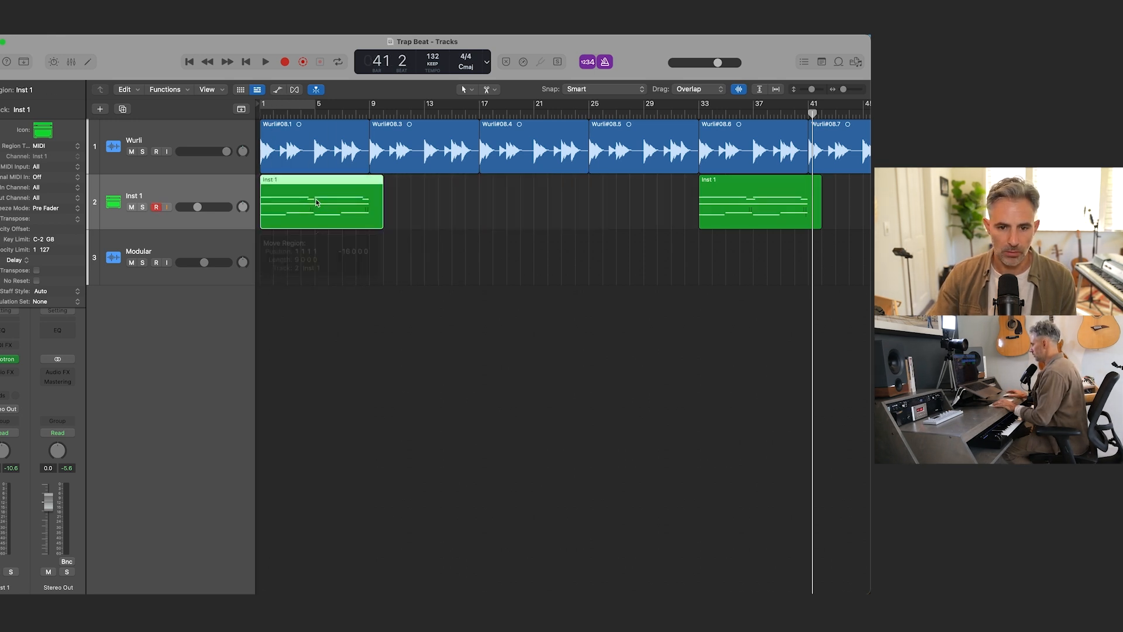
{"action": "left_click_drag", "start_coordinate": [772, 212], "coordinate": [442, 205]}
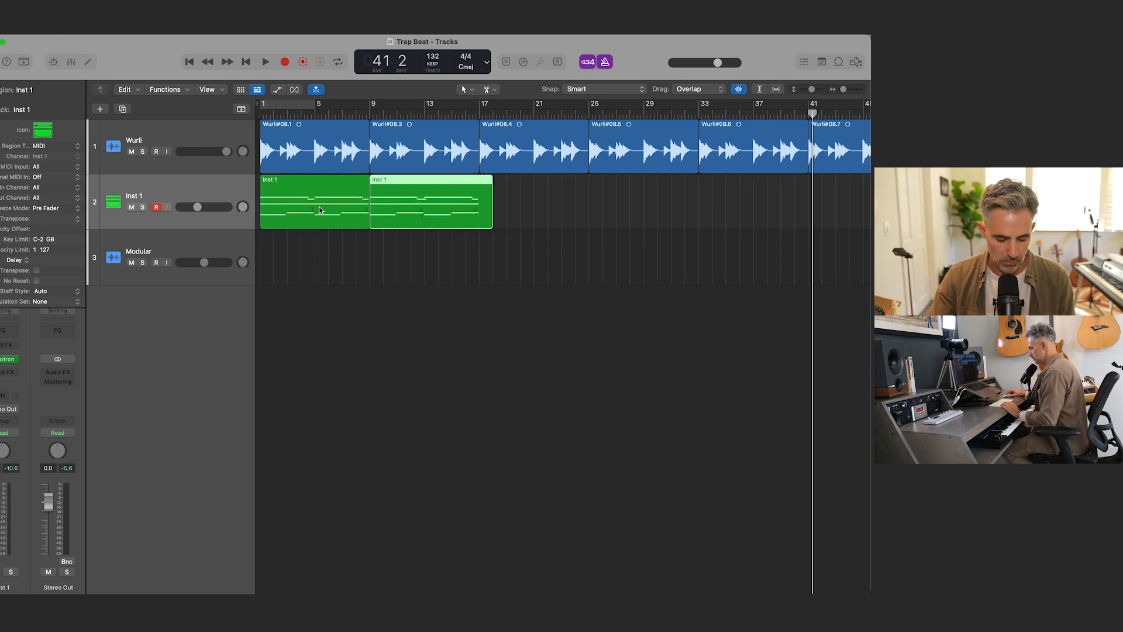
Step: Copy the chord take regions end to end along Inst 1 from bar 17 to beyond bar 41
{"action": "left_click_drag", "start_coordinate": [401, 201], "coordinate": [715, 187]}
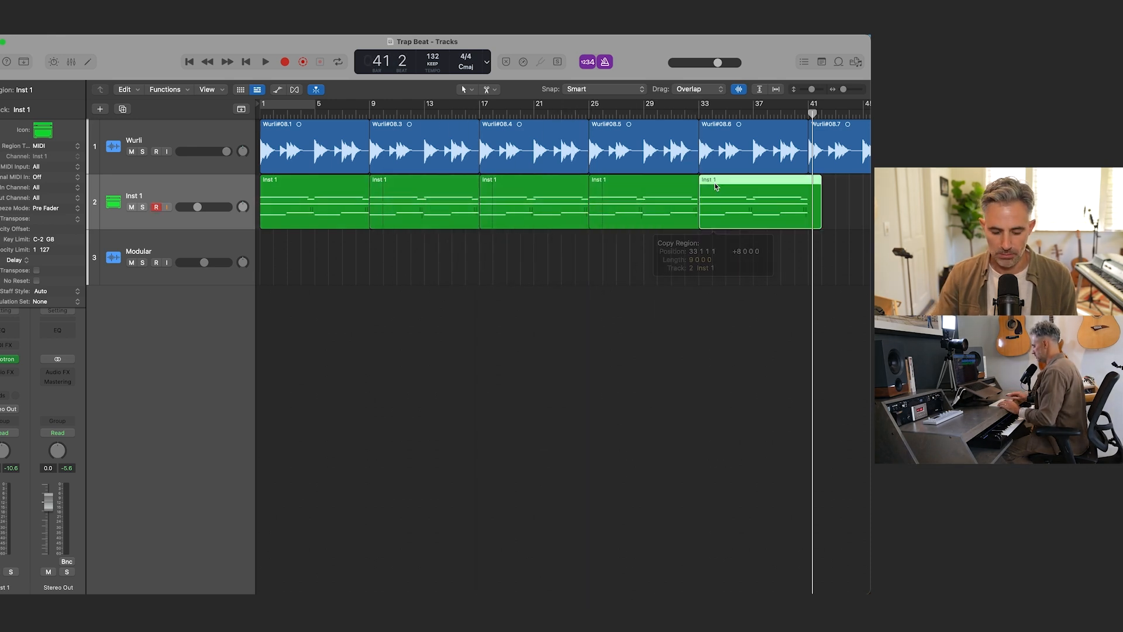
{"action": "key", "text": "super+Left"}
{"action": "key", "text": "super+Left"}
{"action": "key", "text": "super+Left"}
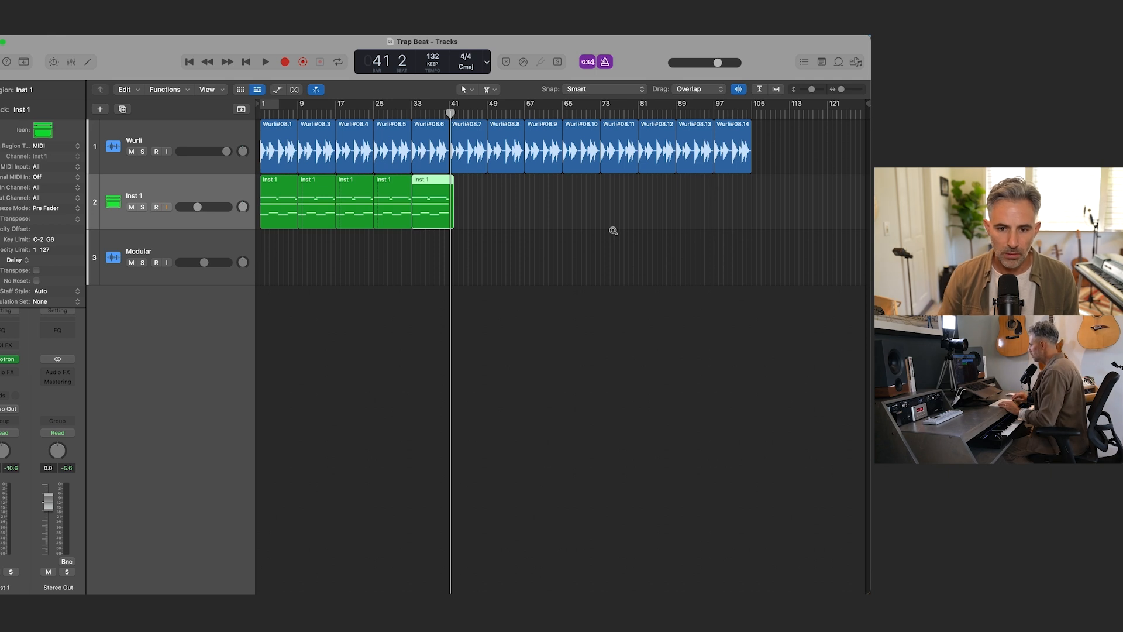
{"action": "key", "text": "super+Right"}
{"action": "key", "text": "super+Right"}
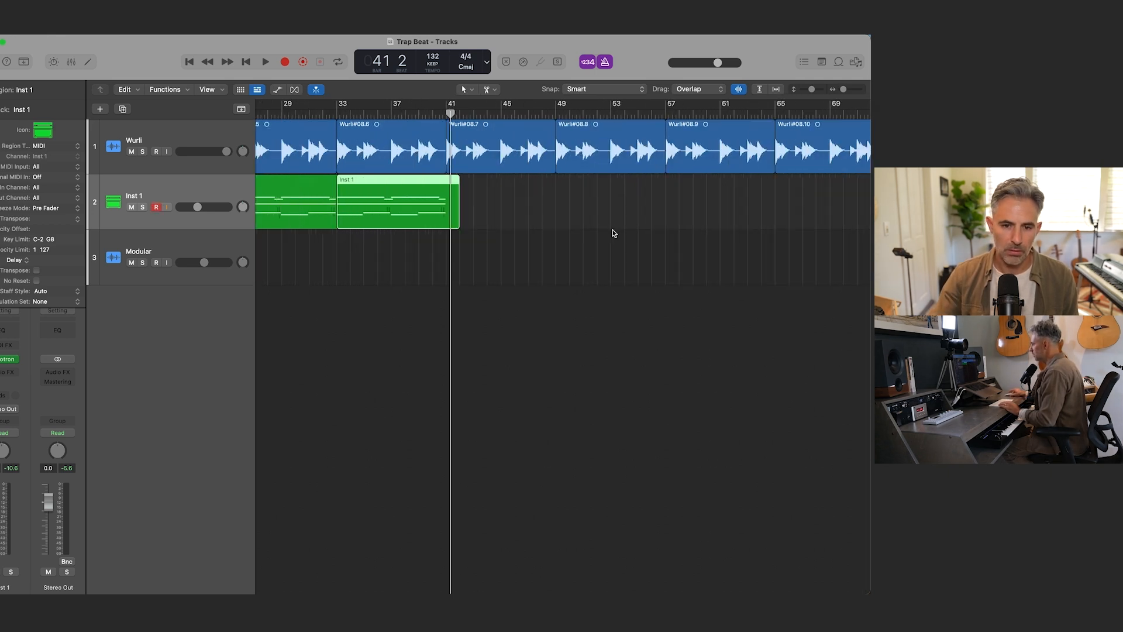
{"action": "left_click_drag", "start_coordinate": [391, 190], "coordinate": [689, 191]}
Step: Play the arrangement from bar 1 with the metronome click turned off
{"action": "key", "text": "Return"}
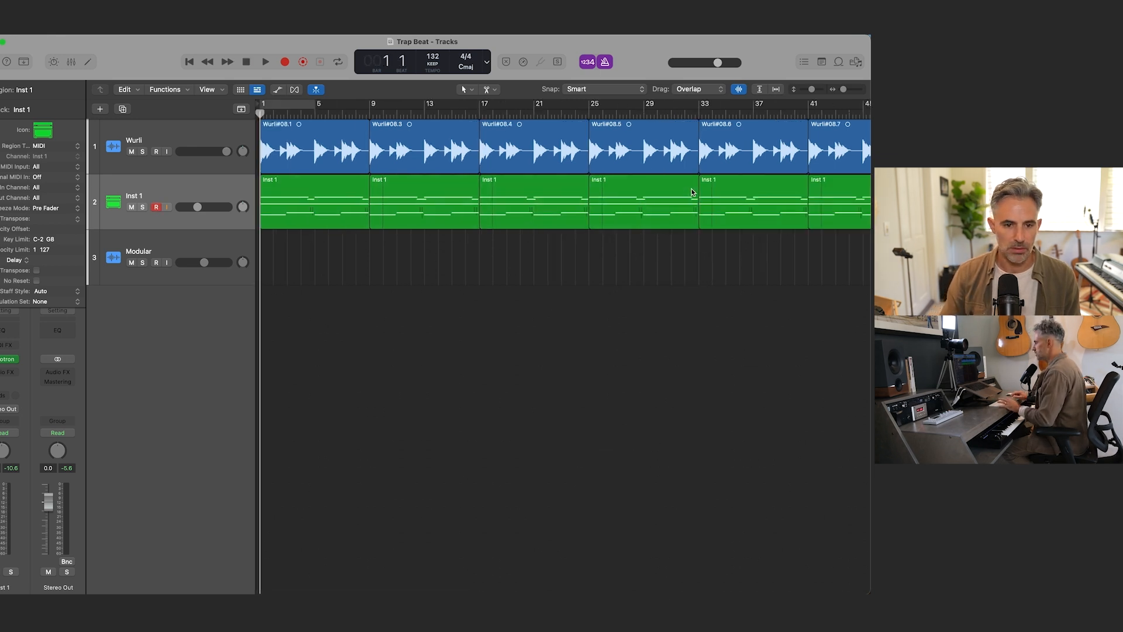
{"action": "key", "text": "space"}
{"action": "left_click", "coordinate": [606, 62]}
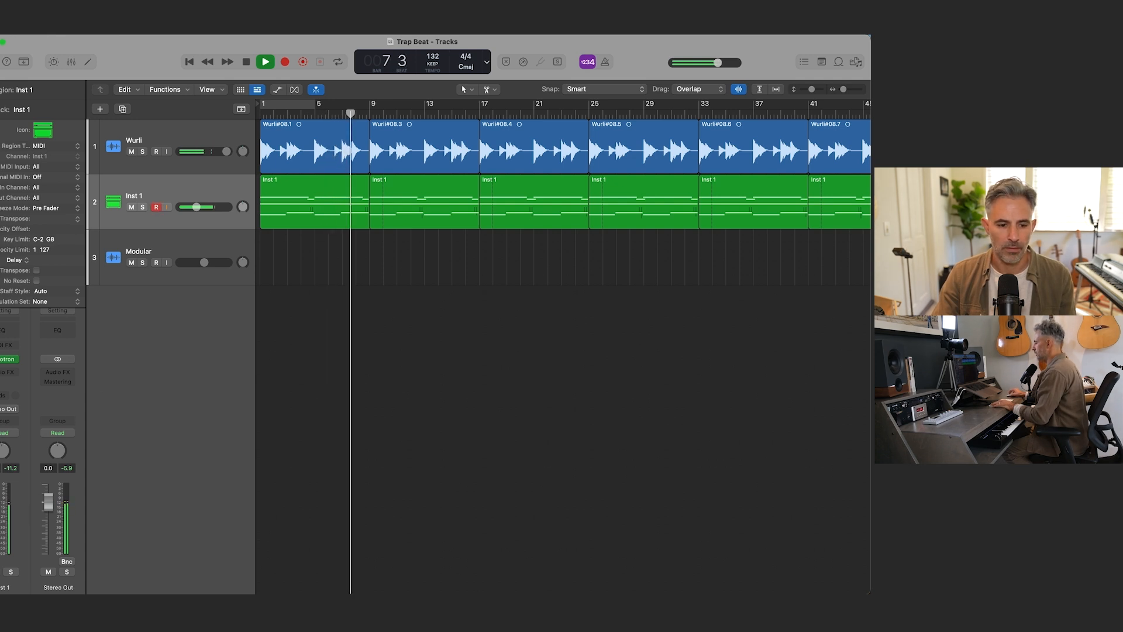
Step: Add sends to Bus 1 and Bus 2 on the Inst 1 channel and raise their levels during playback
{"action": "left_click", "coordinate": [7, 407]}
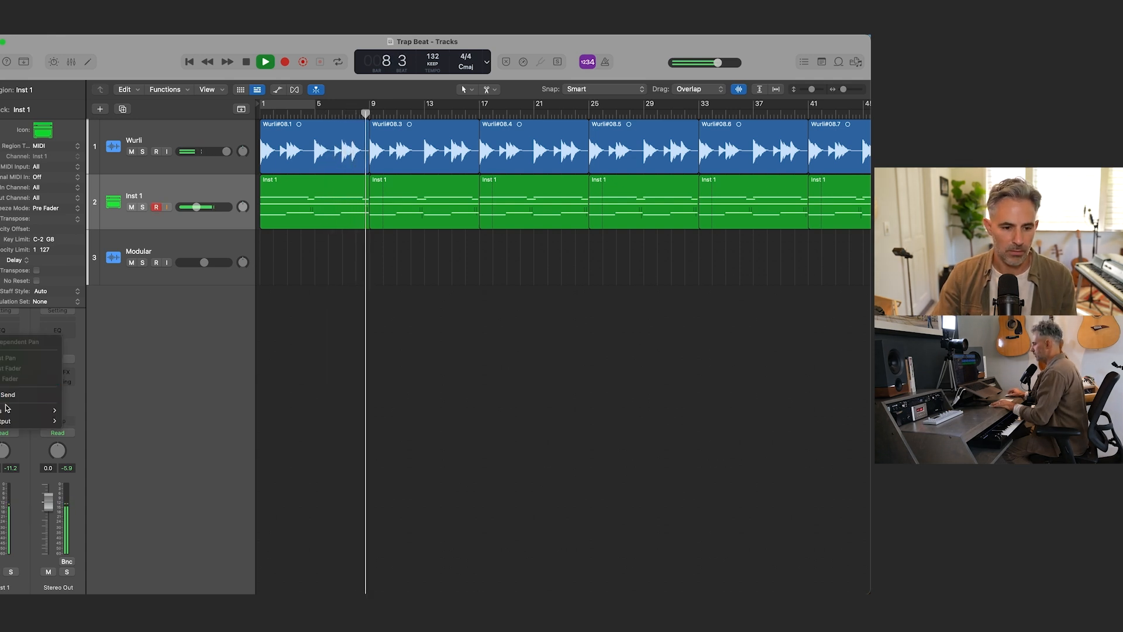
{"action": "mouse_move", "coordinate": [7, 408]}
{"action": "left_click", "coordinate": [87, 185]}
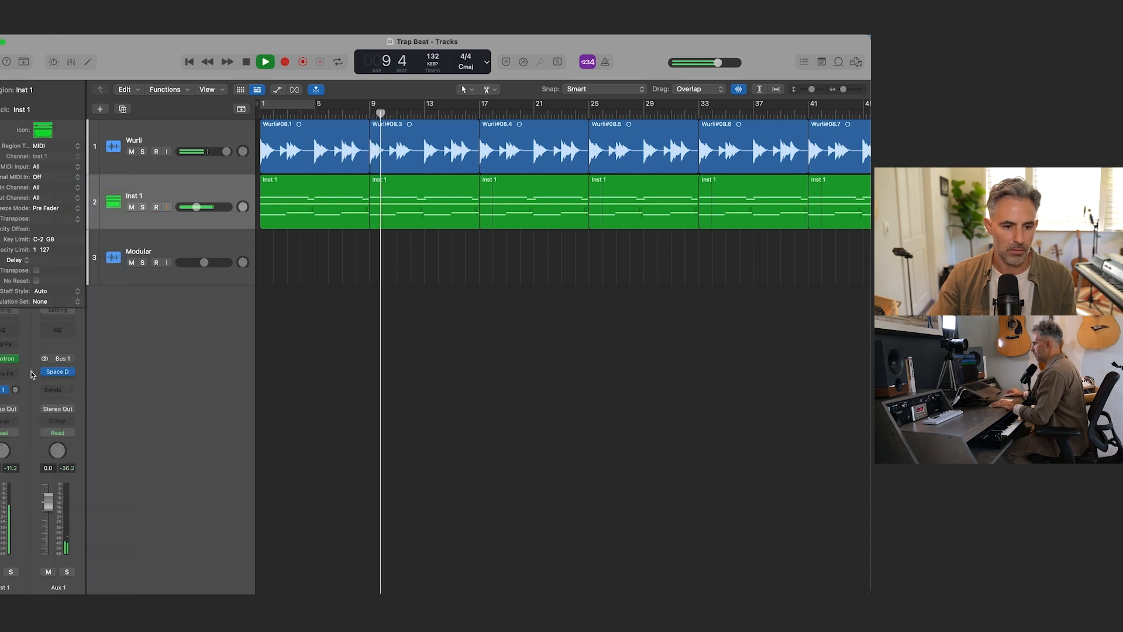
{"action": "left_click", "coordinate": [7, 408]}
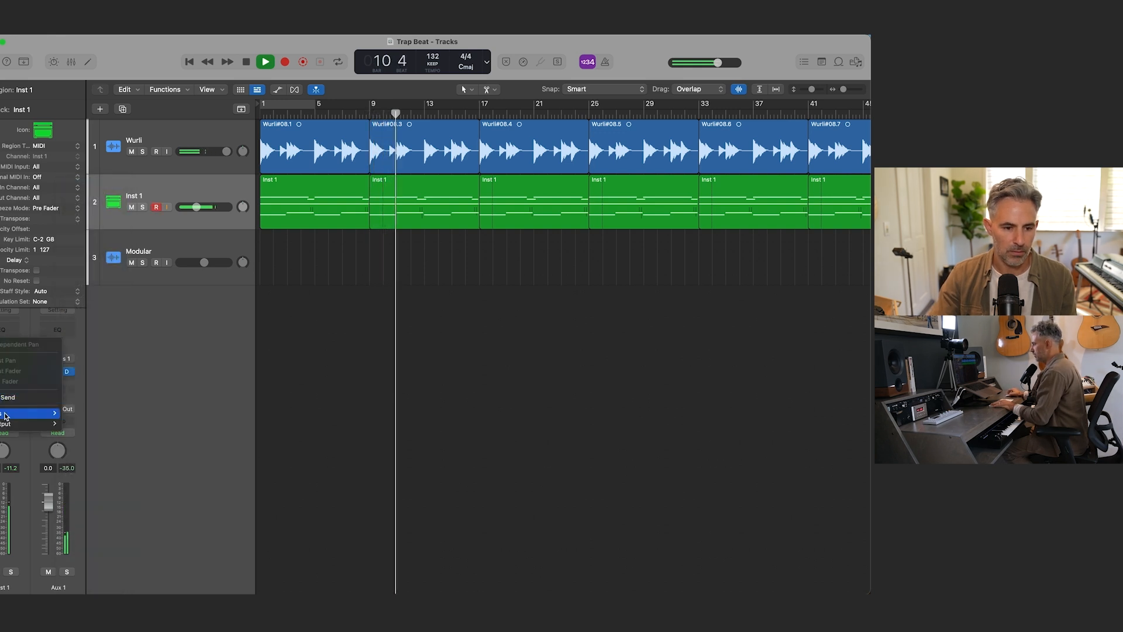
{"action": "mouse_move", "coordinate": [4, 414]}
{"action": "left_click", "coordinate": [88, 195]}
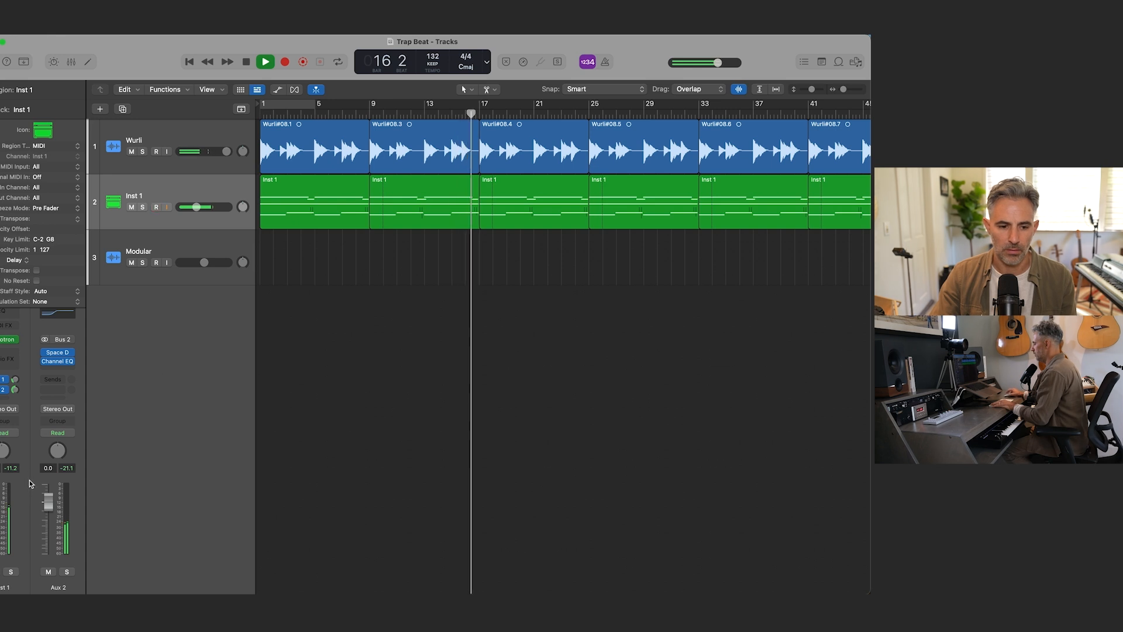
{"action": "key", "text": "space"}
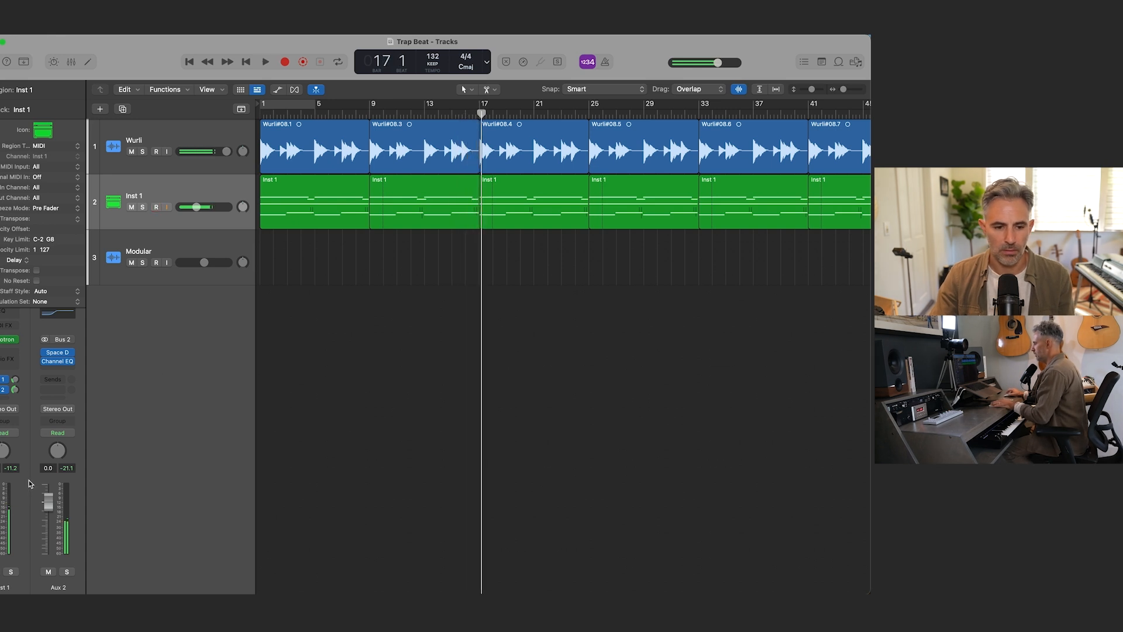
Step: Insert Output's Movement plug-in as Mono->Stereo on the Inst 1 channel and reposition its window
{"action": "left_click", "coordinate": [14, 354]}
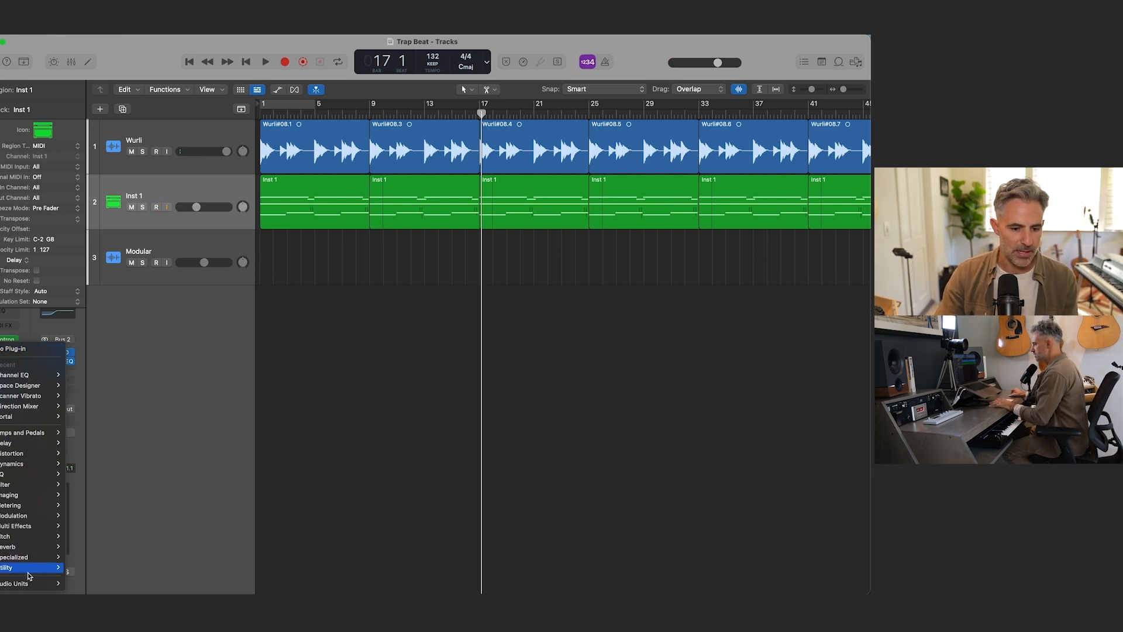
{"action": "mouse_move", "coordinate": [31, 584]}
{"action": "mouse_move", "coordinate": [95, 577]}
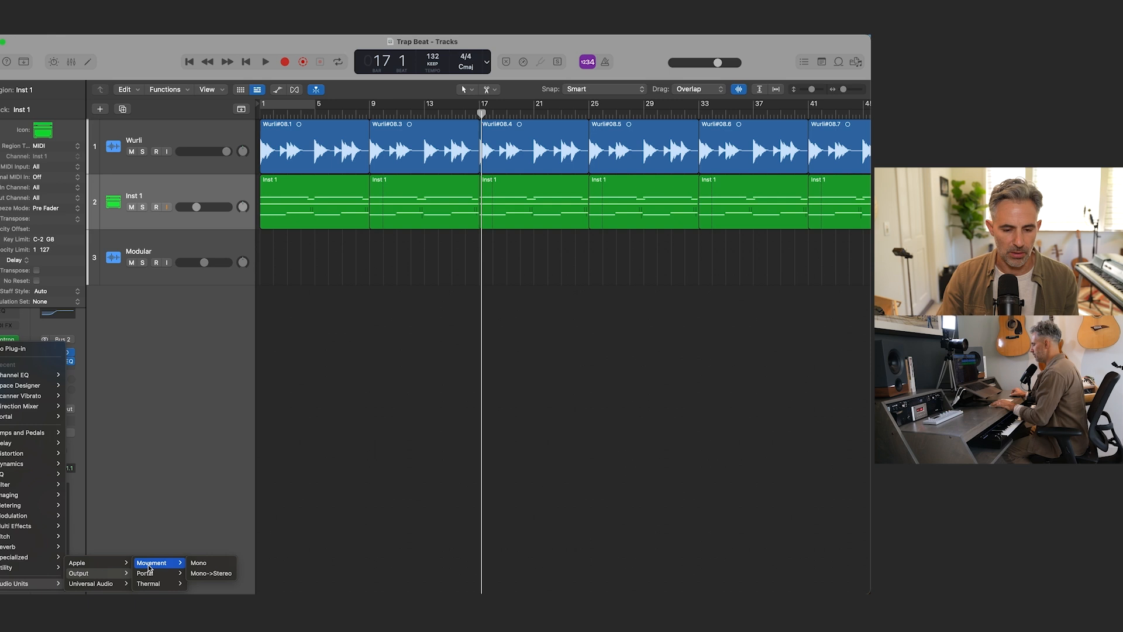
{"action": "left_click", "coordinate": [212, 573]}
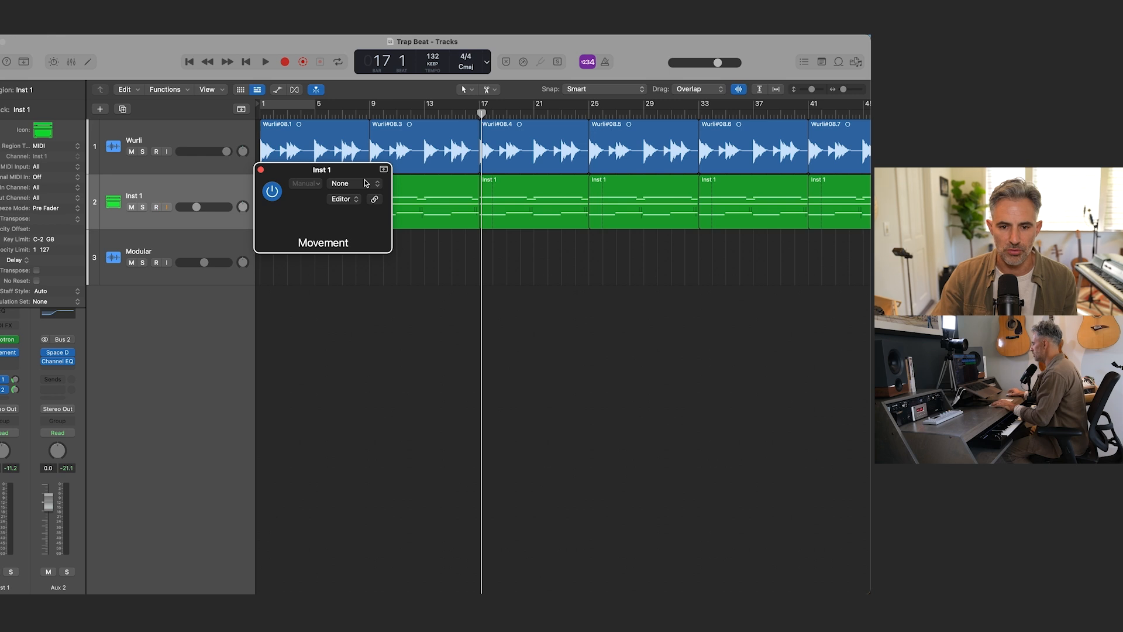
{"action": "left_click_drag", "start_coordinate": [369, 174], "coordinate": [317, 173]}
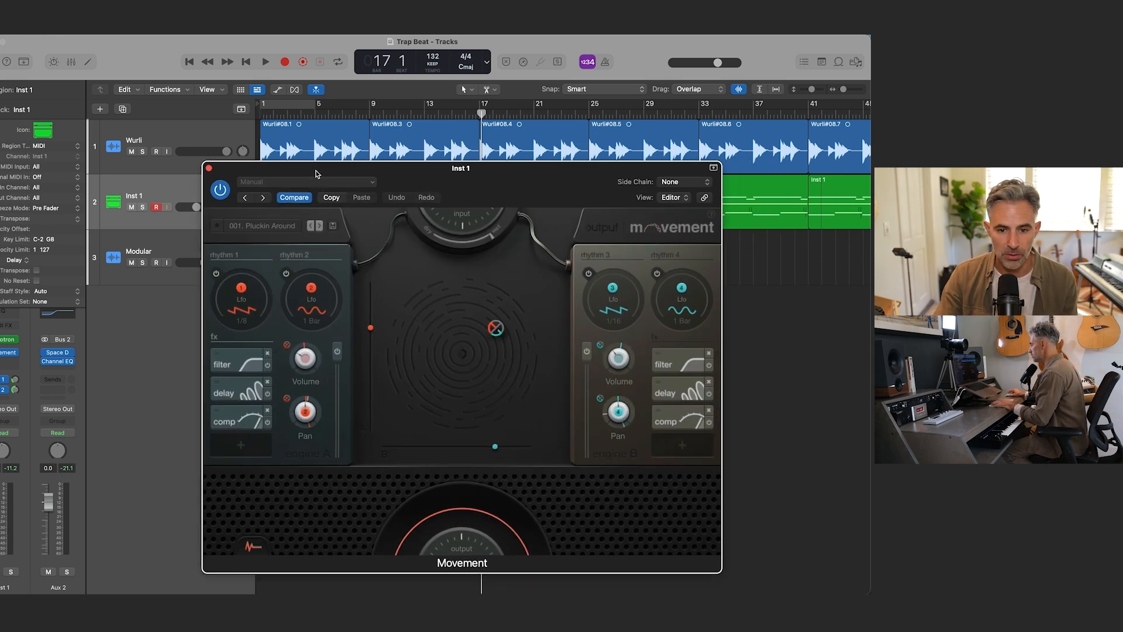
Step: Audition the Mellotron chords from bar 1 through Movement's Pluckin Around preset
{"action": "key", "text": "Return"}
{"action": "key", "text": "space"}
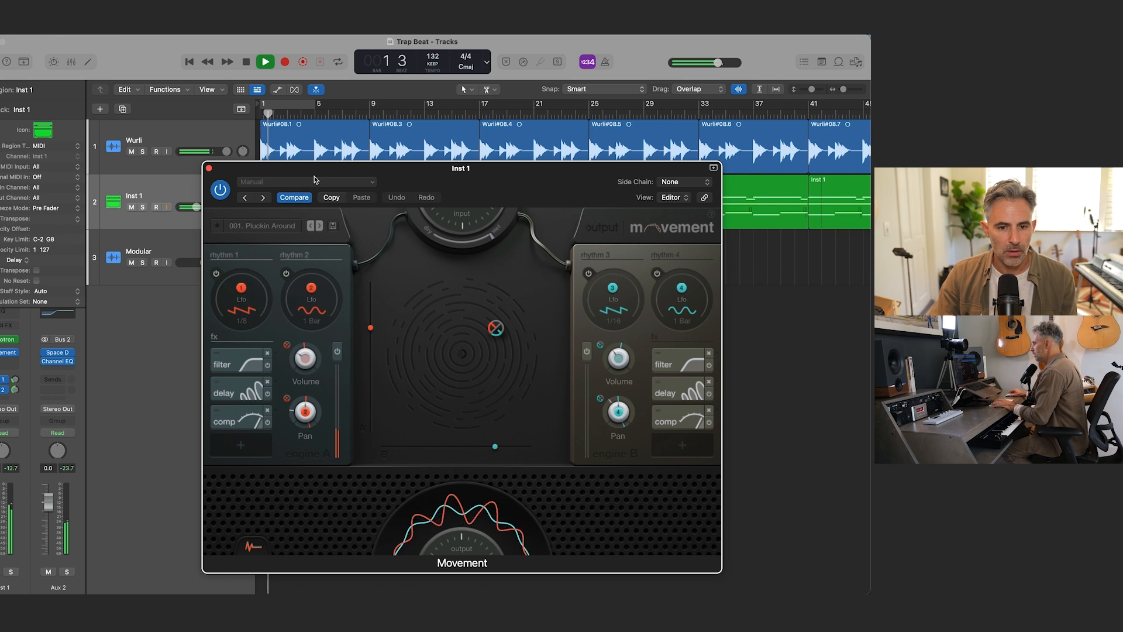
{"action": "key", "text": "space"}
Step: Load Movement's 000. Init preset, shift the plug-in window off the track headers, and close the preset menu
{"action": "left_click", "coordinate": [287, 228]}
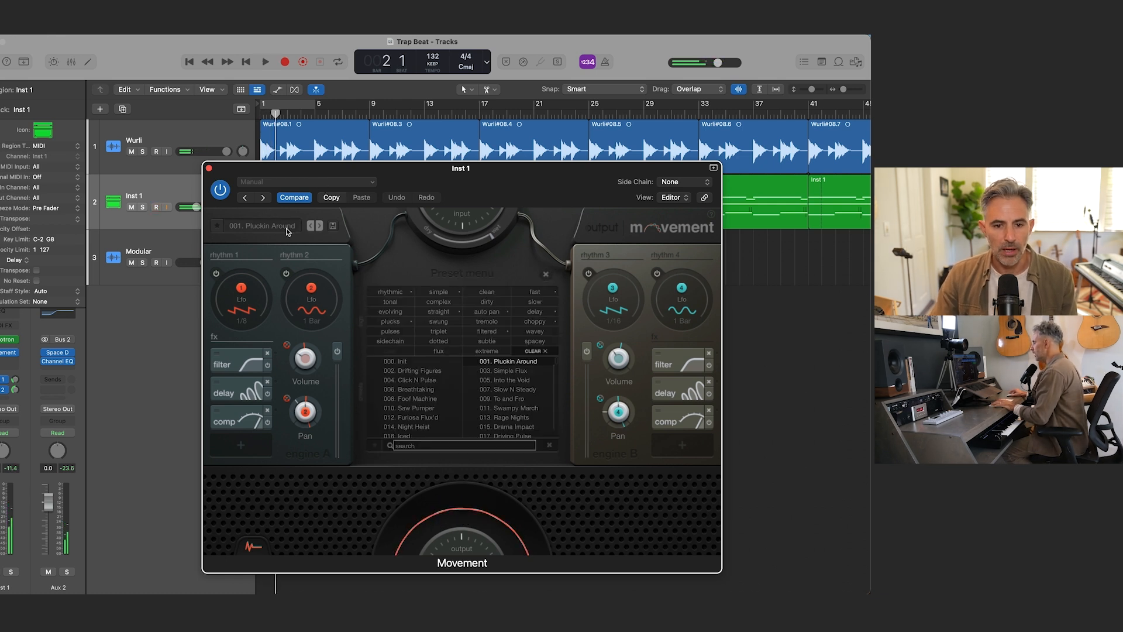
{"action": "left_click", "coordinate": [403, 362]}
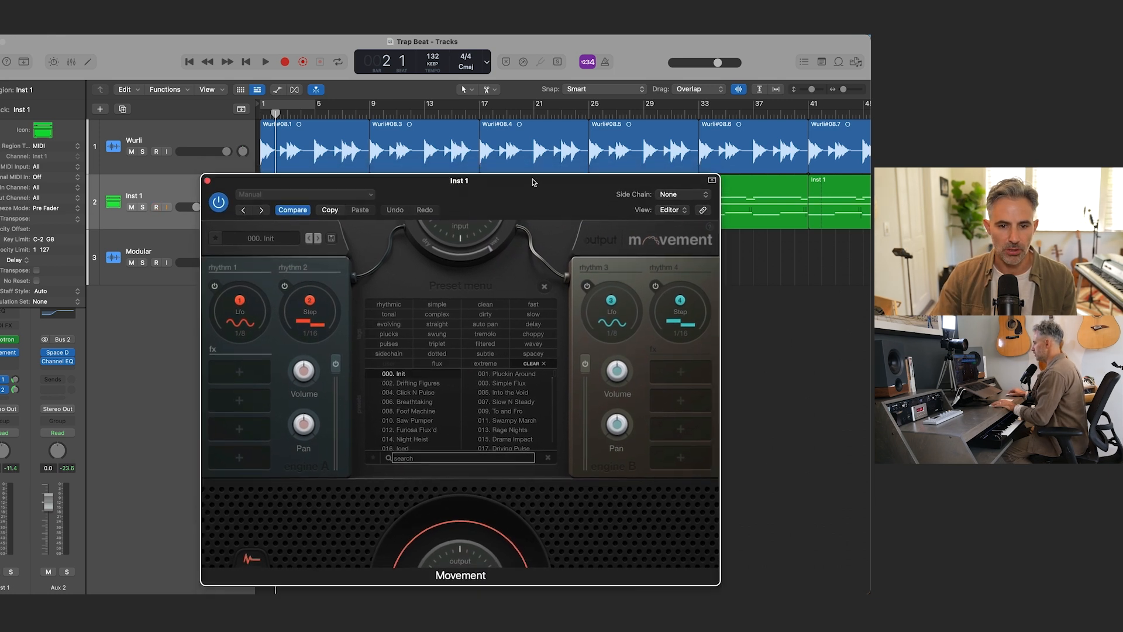
{"action": "left_click_drag", "start_coordinate": [535, 180], "coordinate": [532, 169]}
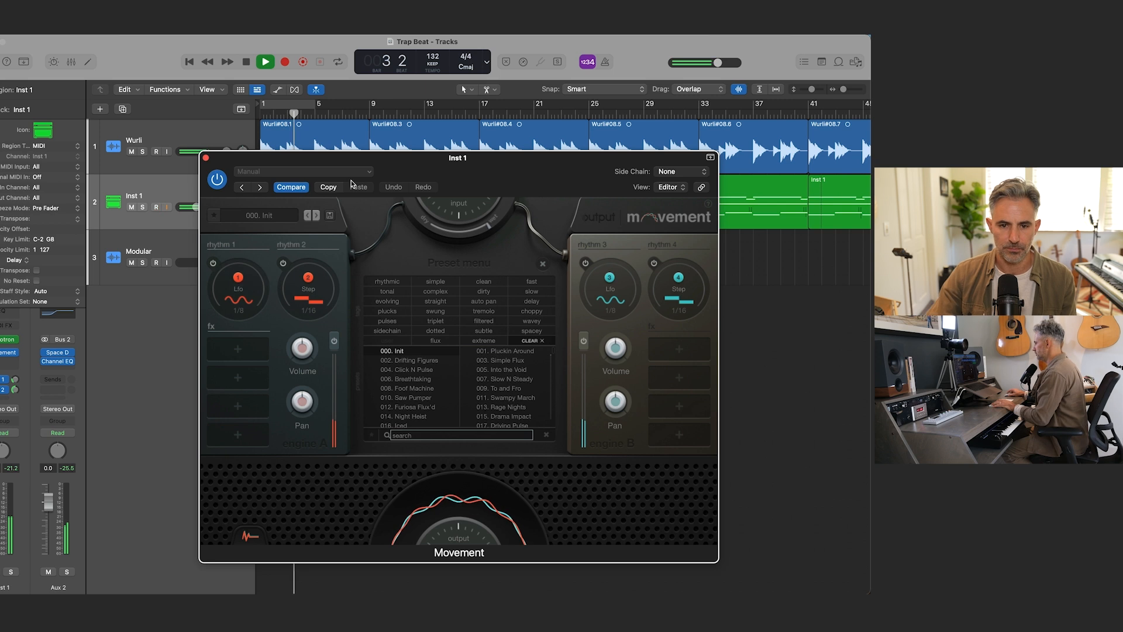
{"action": "left_click_drag", "start_coordinate": [350, 183], "coordinate": [513, 157]}
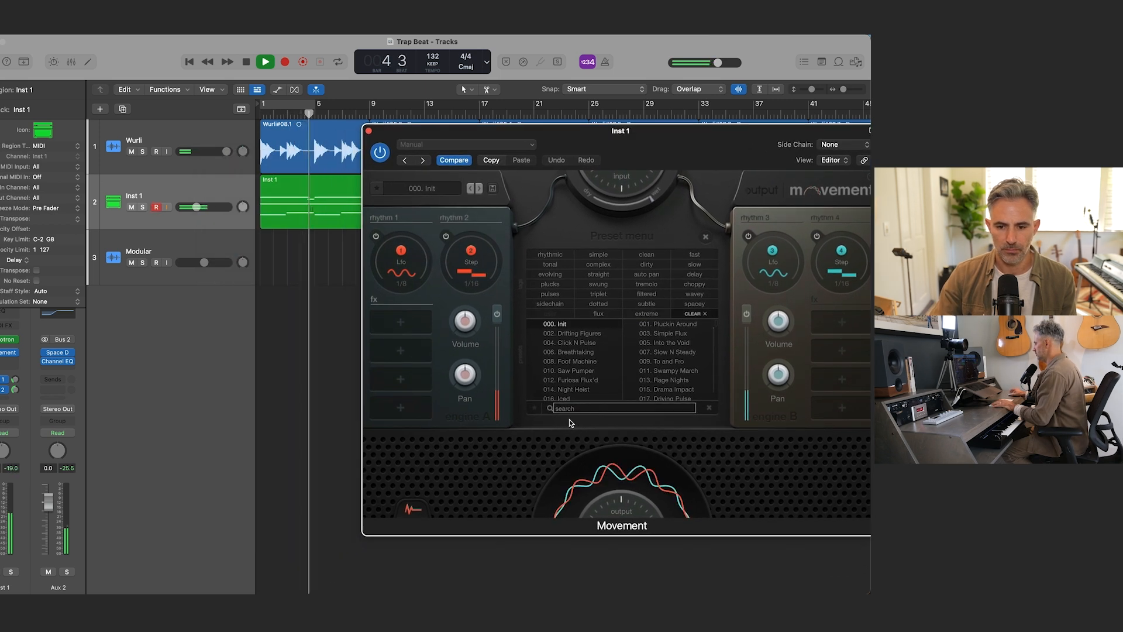
{"action": "left_click", "coordinate": [704, 238]}
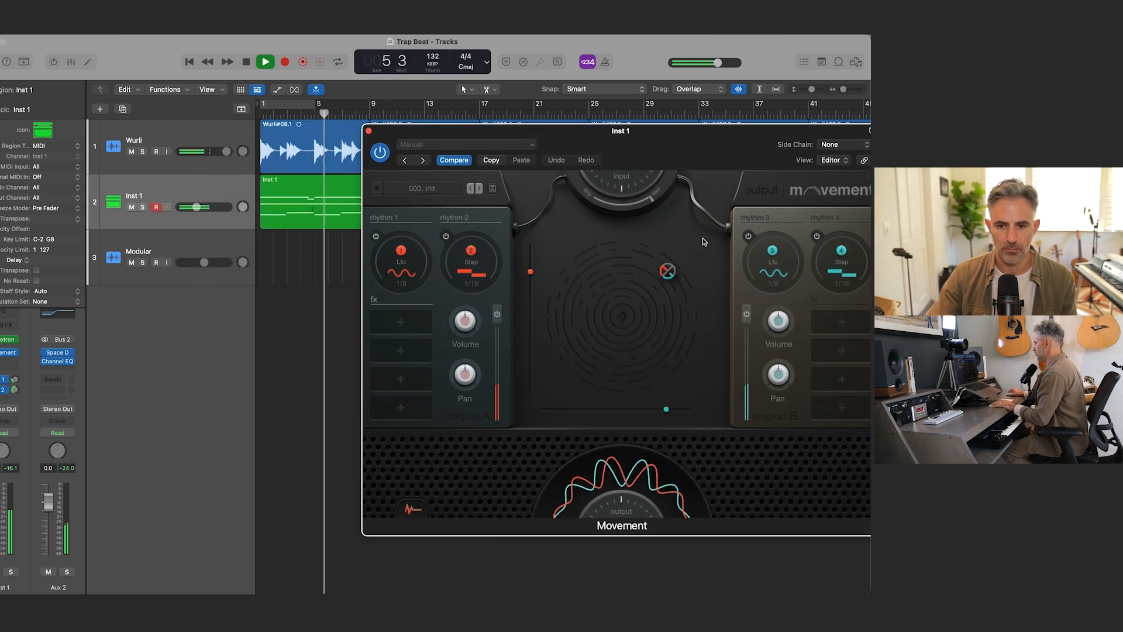
Step: Assign rhythm 1 to engine A's volume and rhythm 3 to engine B's volume in Movement, and replay the chords from the start
{"action": "left_click_drag", "start_coordinate": [402, 251], "coordinate": [465, 321]}
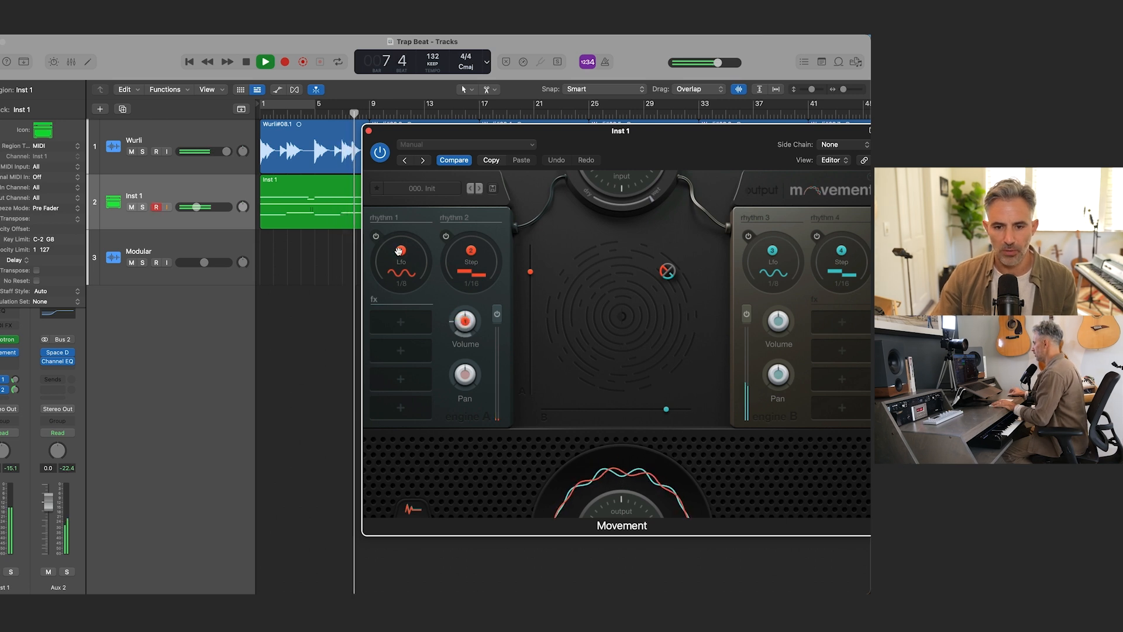
{"action": "left_click_drag", "start_coordinate": [773, 255], "coordinate": [776, 314]}
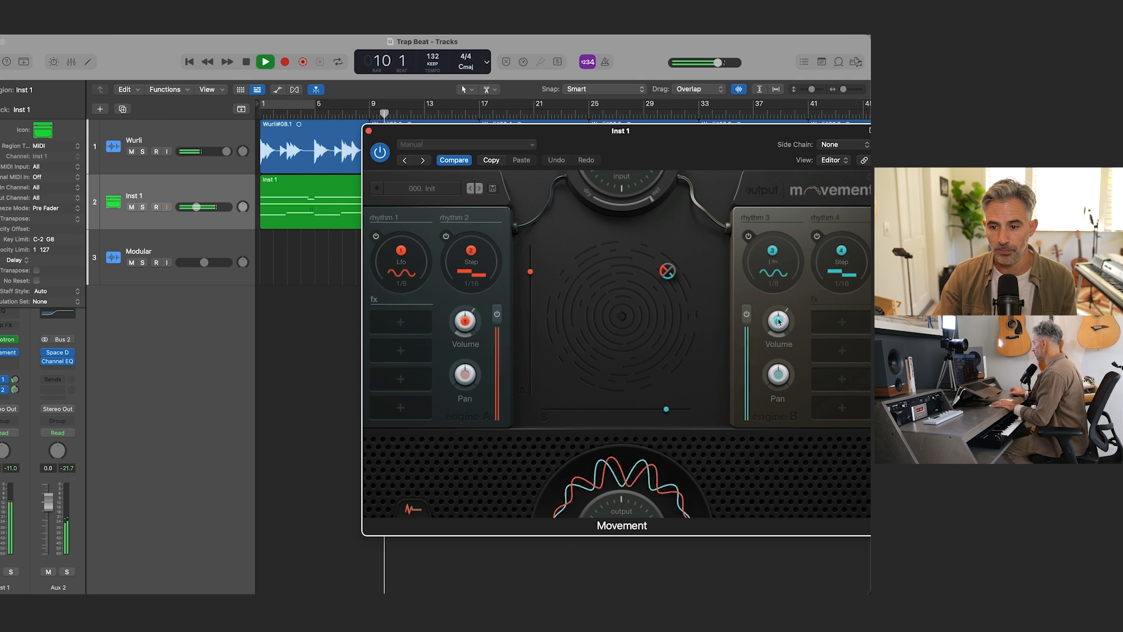
{"action": "key", "text": "space"}
{"action": "left_click_drag", "start_coordinate": [555, 134], "coordinate": [524, 134]}
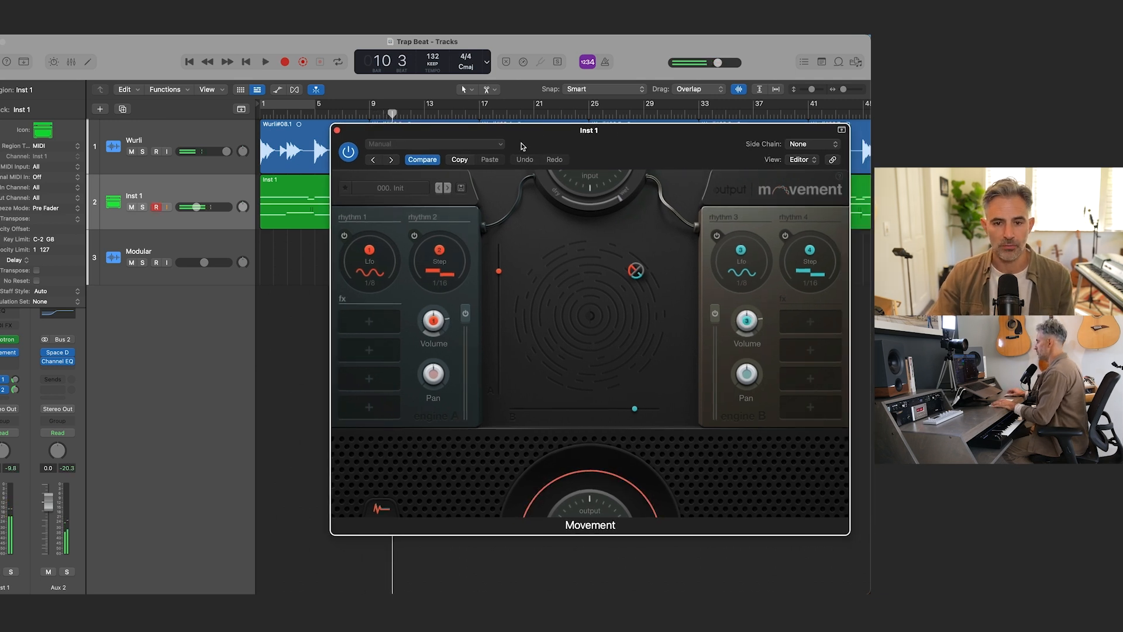
{"action": "key", "text": "Return"}
{"action": "key", "text": "space"}
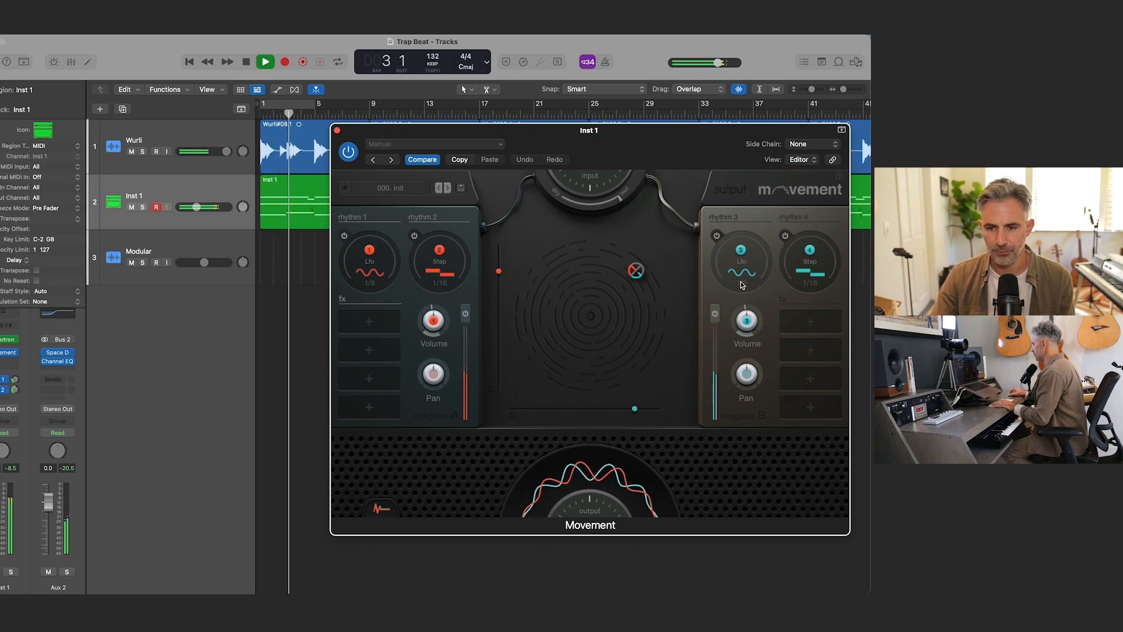
Step: Set rhythm 3's LFO rate to the 1/4T triplet value and restart playback from bar 1
{"action": "left_click", "coordinate": [741, 285]}
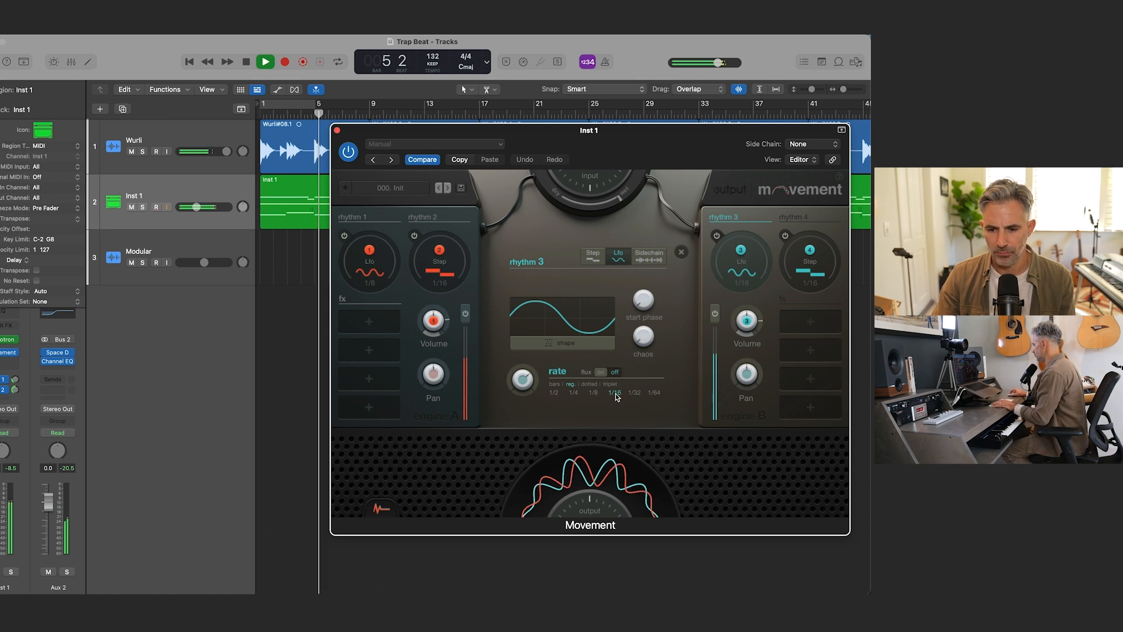
{"action": "left_click", "coordinate": [634, 392]}
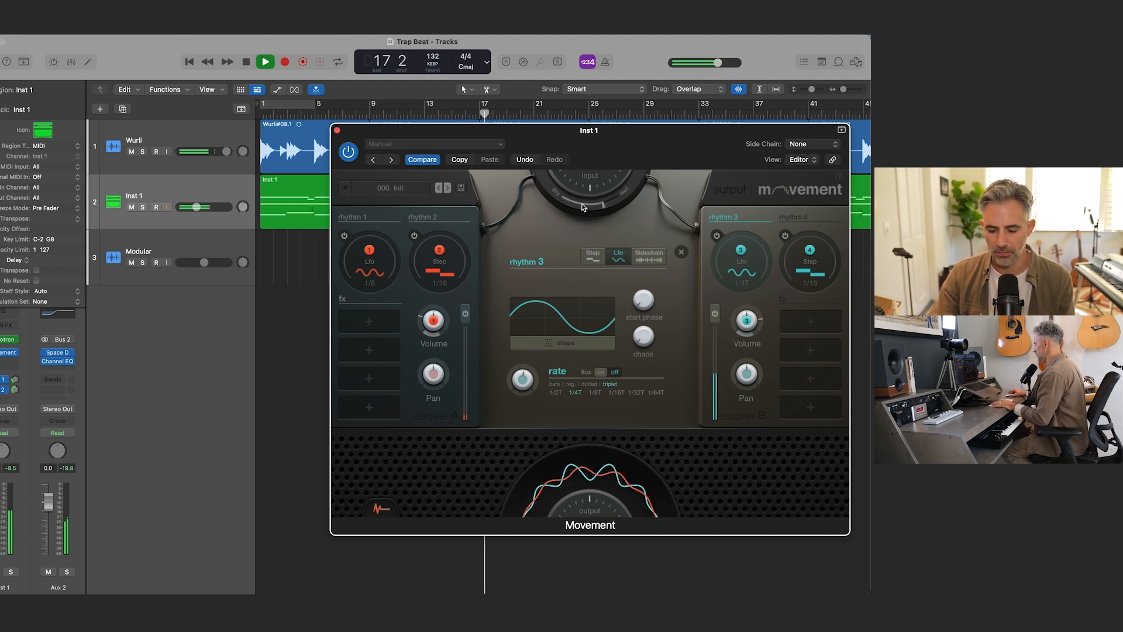
{"action": "left_click", "coordinate": [317, 267]}
{"action": "key", "text": "Return"}
{"action": "key", "text": "space"}
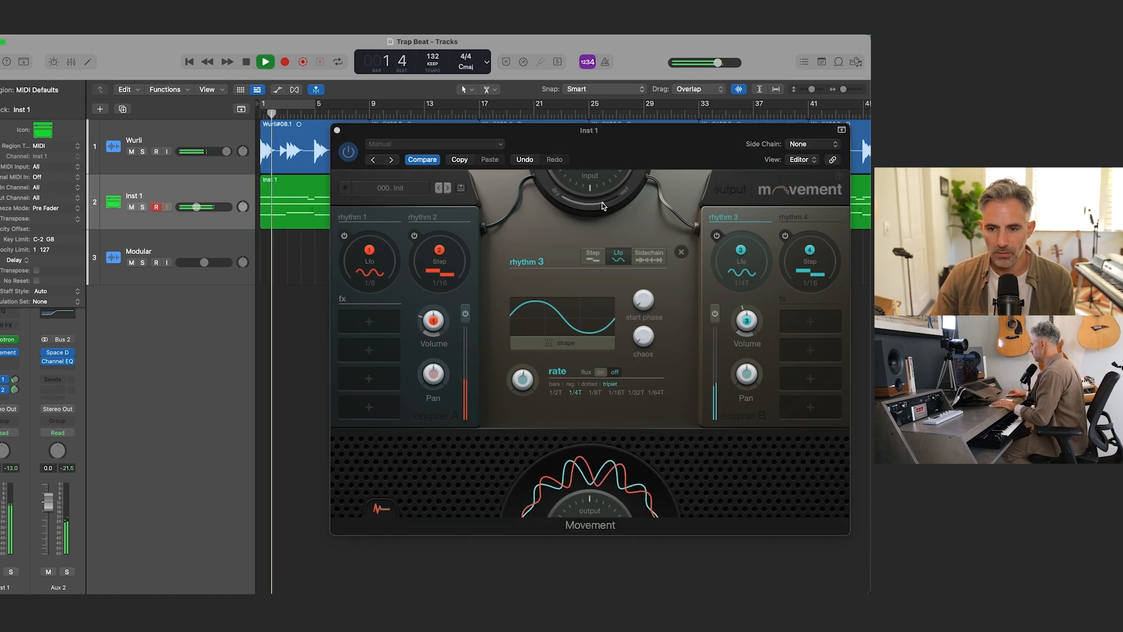
Step: Adjust the ring slider around Movement's input dial during playback, stop playback, and close the plug-in window
{"action": "left_click", "coordinate": [603, 206]}
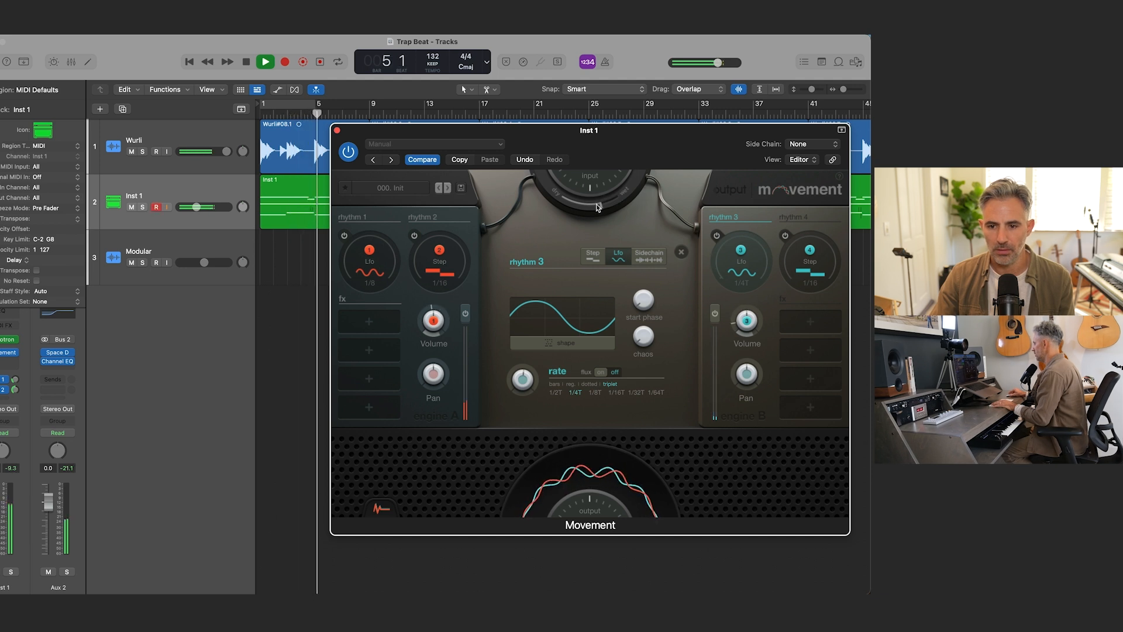
{"action": "left_click_drag", "start_coordinate": [596, 203], "coordinate": [586, 211]}
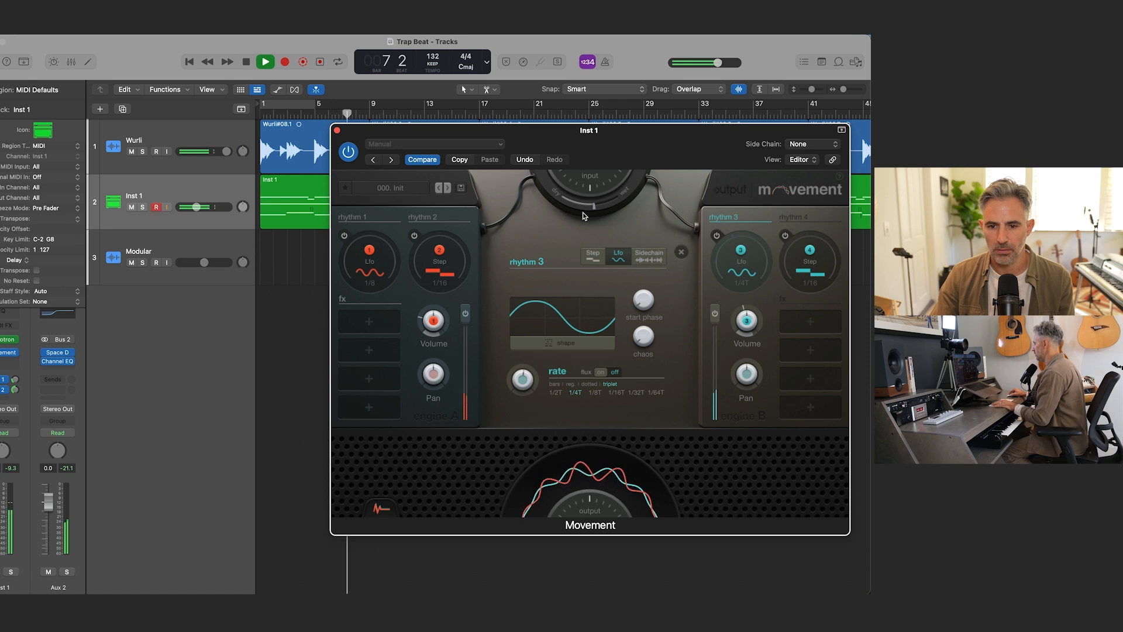
{"action": "key", "text": "space"}
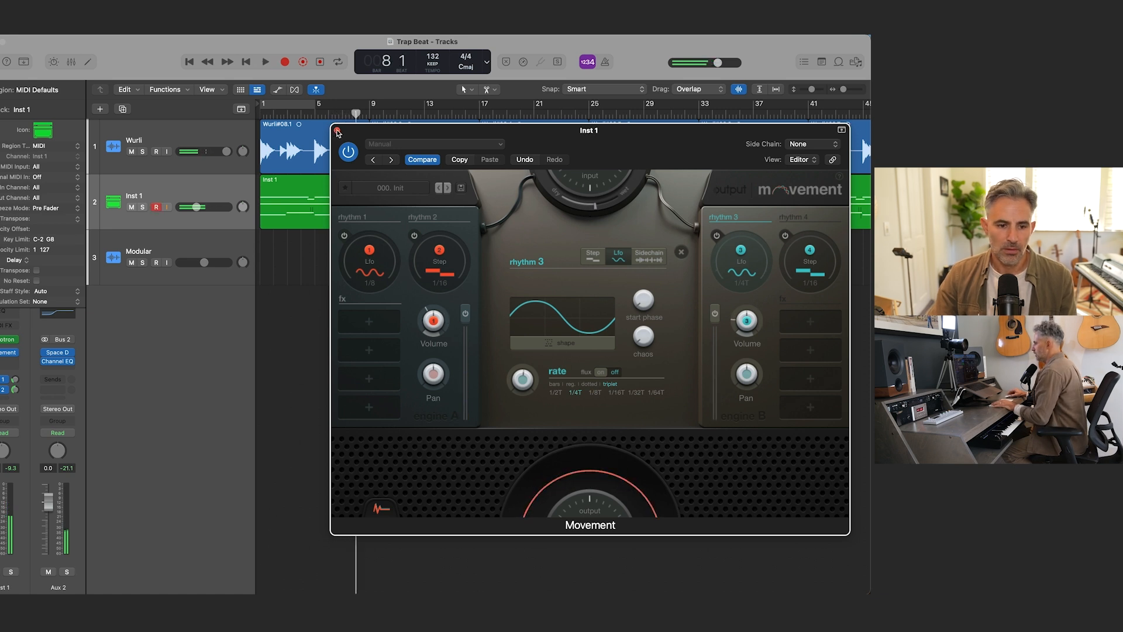
{"action": "left_click", "coordinate": [337, 130]}
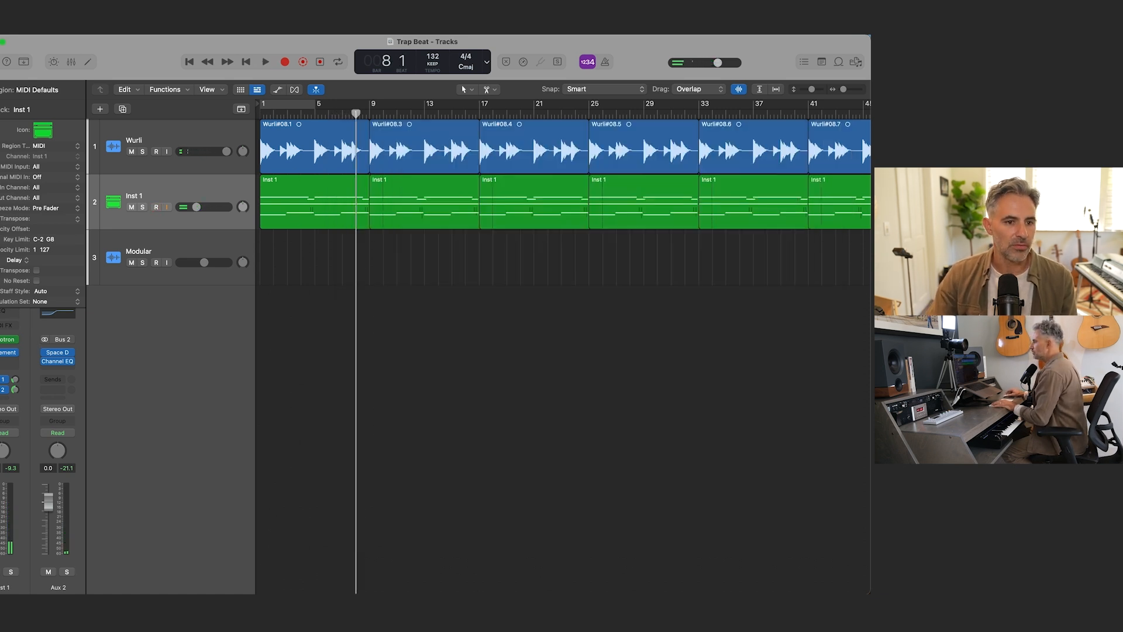
Step: Add a Channel EQ to the Inst 1 channel with a 7.7 dB high-shelf boost at 5000 Hz, and play from bar 1
{"action": "left_click", "coordinate": [2, 109]}
{"action": "left_click", "coordinate": [9, 315]}
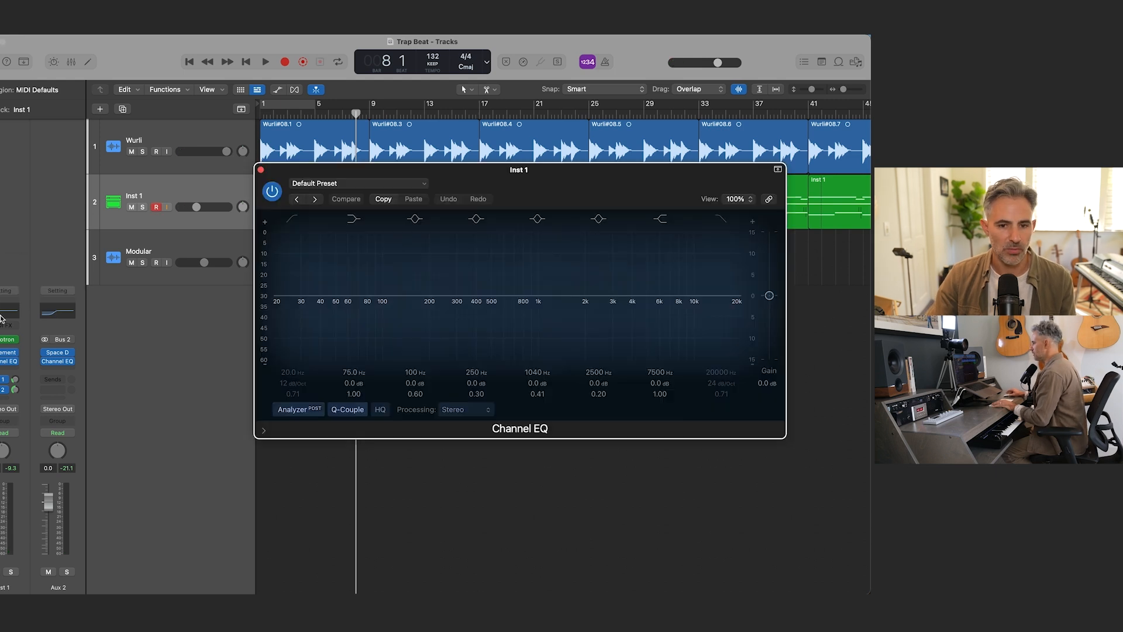
{"action": "left_click_drag", "start_coordinate": [707, 331], "coordinate": [683, 293]}
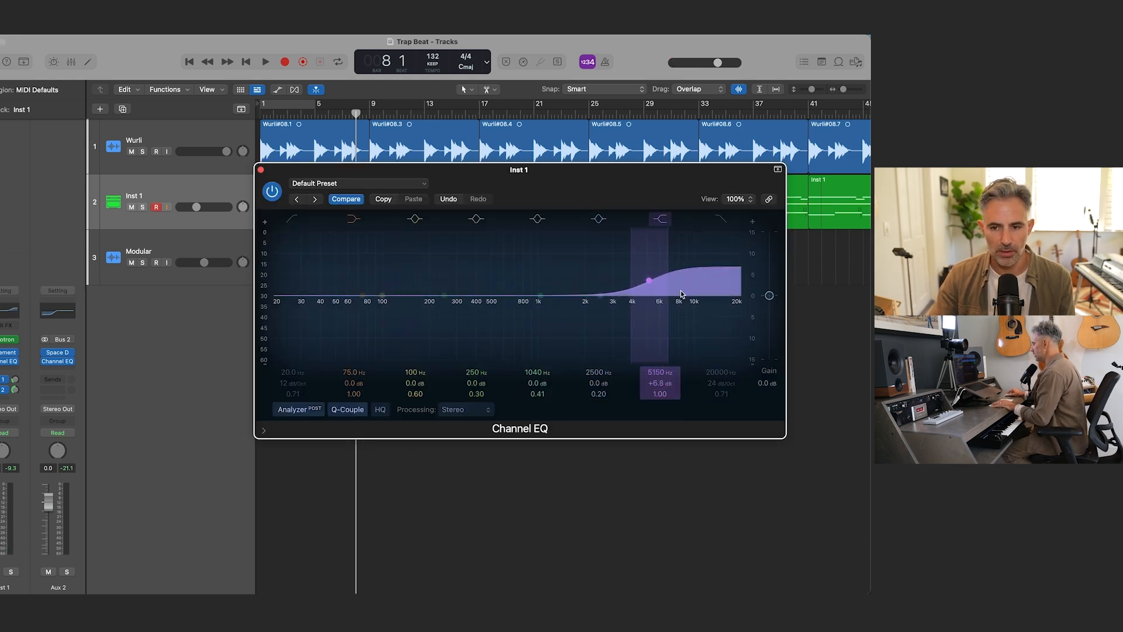
{"action": "key", "text": "space"}
{"action": "key", "text": "Return"}
{"action": "key", "text": "space"}
{"action": "left_click_drag", "start_coordinate": [316, 175], "coordinate": [376, 263]}
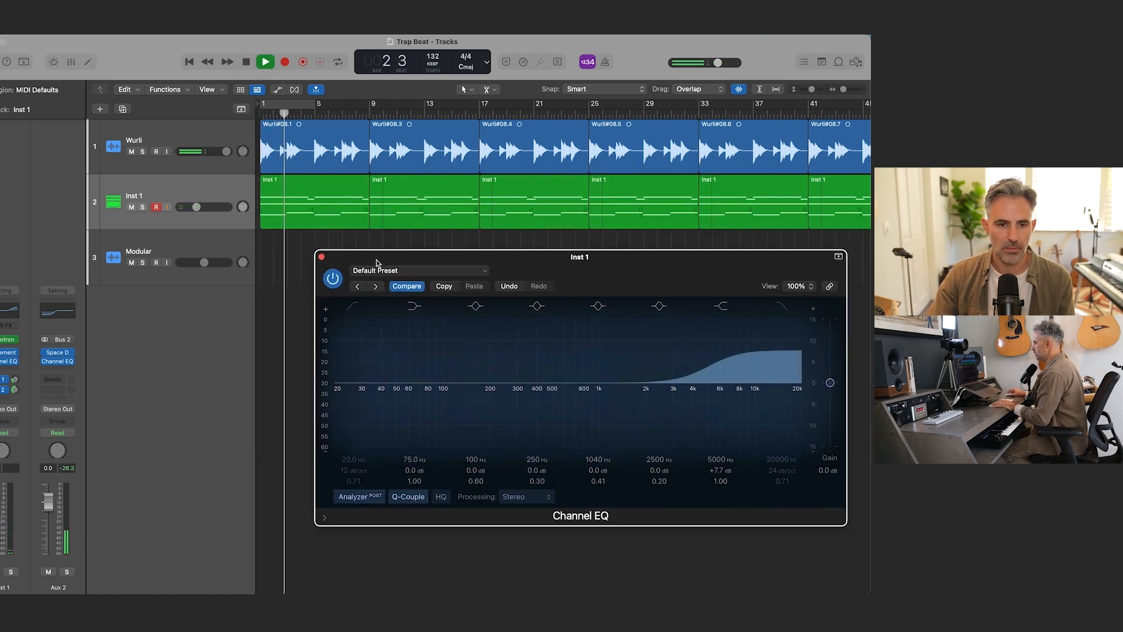
Step: Cut Inst 1's low shelf by 4.4 dB at 565 Hz, set the high-shelf boost to 5.5 dB, and close the EQ
{"action": "left_click", "coordinate": [181, 191]}
{"action": "key", "text": "space"}
{"action": "key", "text": "space"}
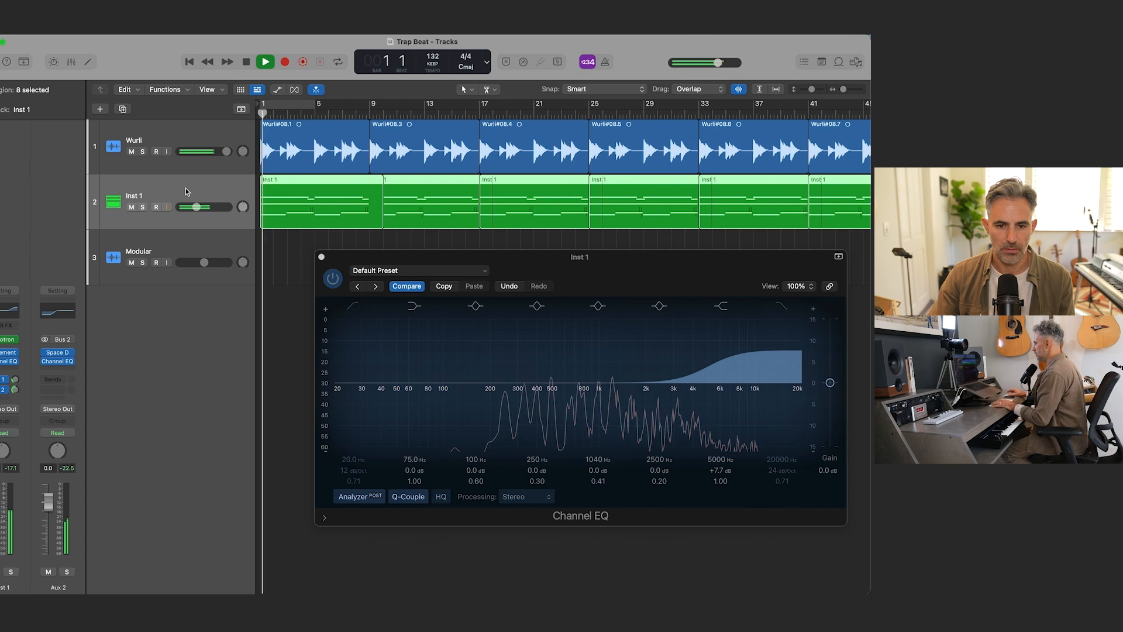
{"action": "left_click_drag", "start_coordinate": [417, 427], "coordinate": [549, 447]}
{"action": "left_click_drag", "start_coordinate": [713, 469], "coordinate": [714, 477]}
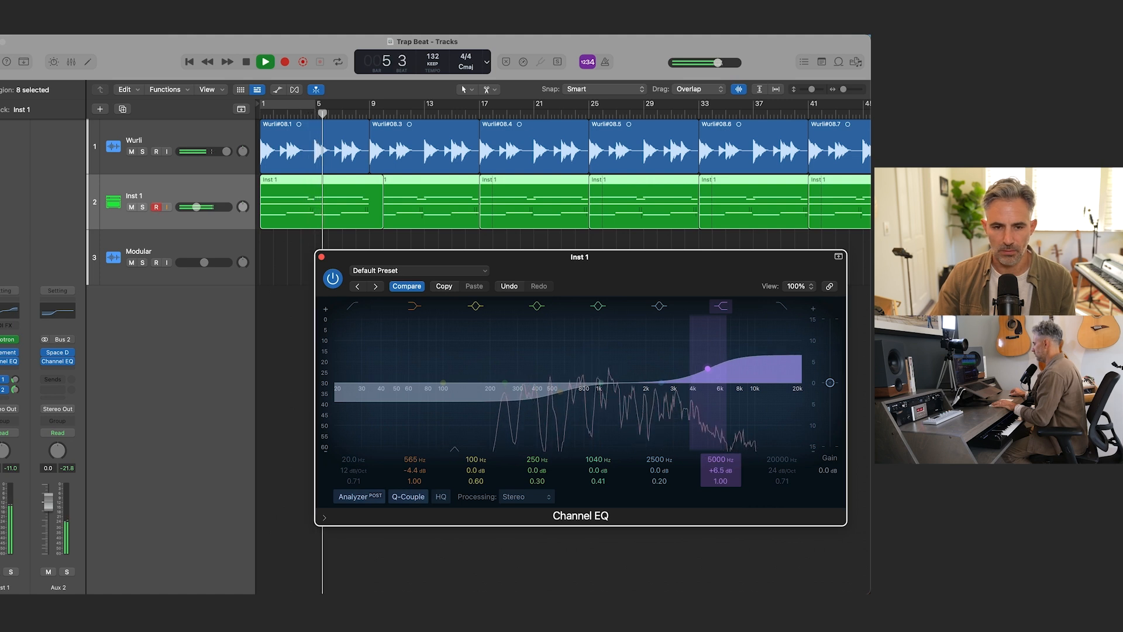
{"action": "left_click_drag", "start_coordinate": [713, 477], "coordinate": [714, 483]}
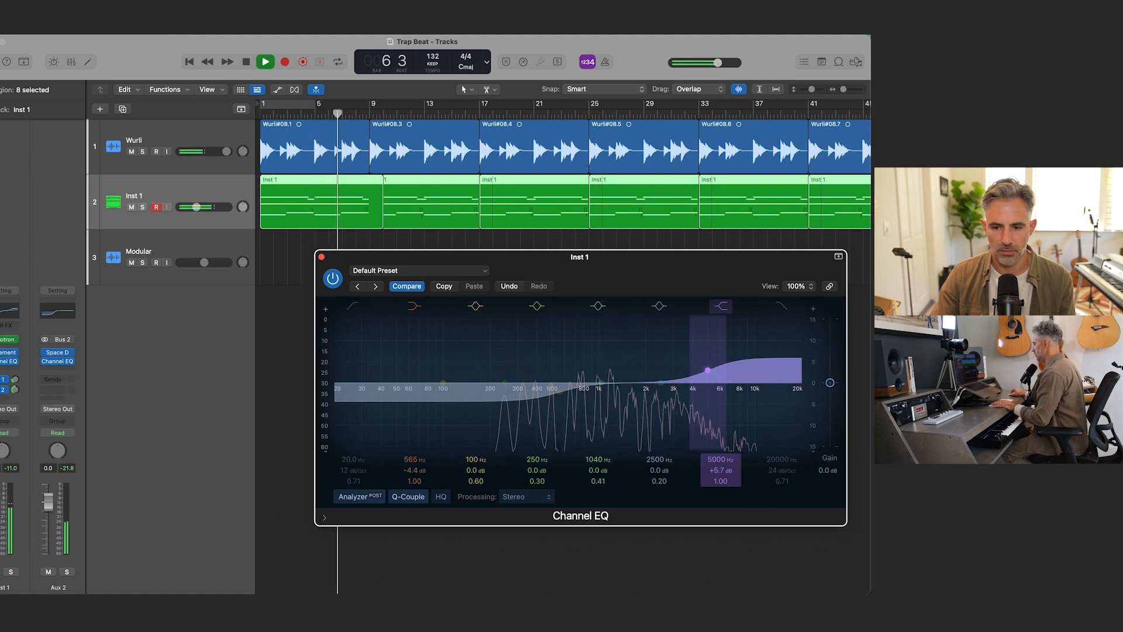
{"action": "key", "text": "space"}
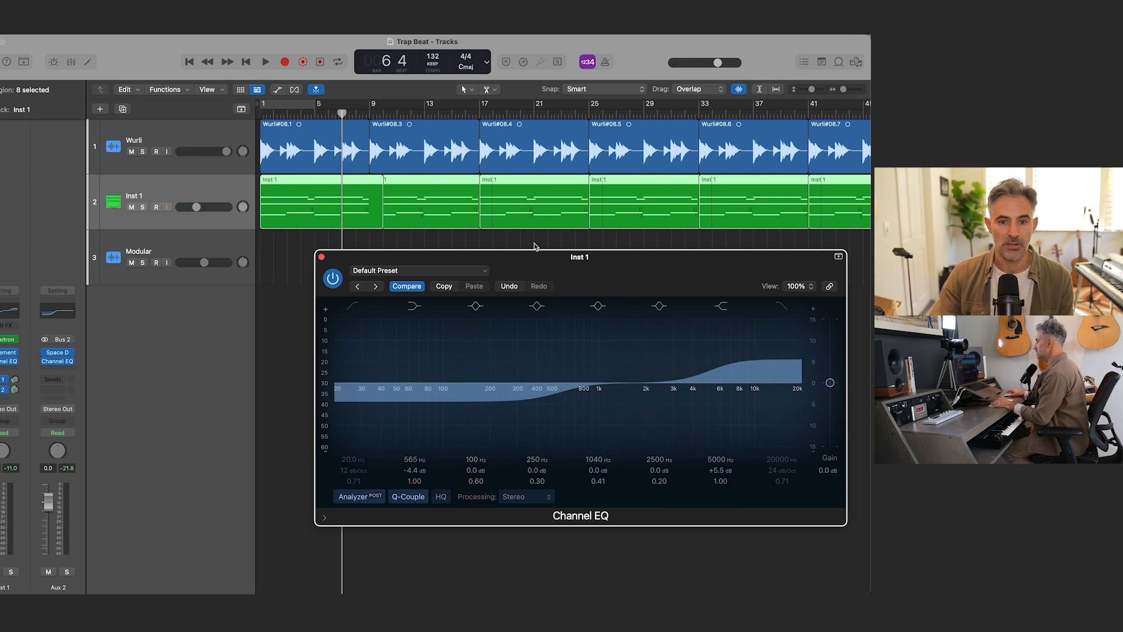
{"action": "left_click", "coordinate": [321, 258]}
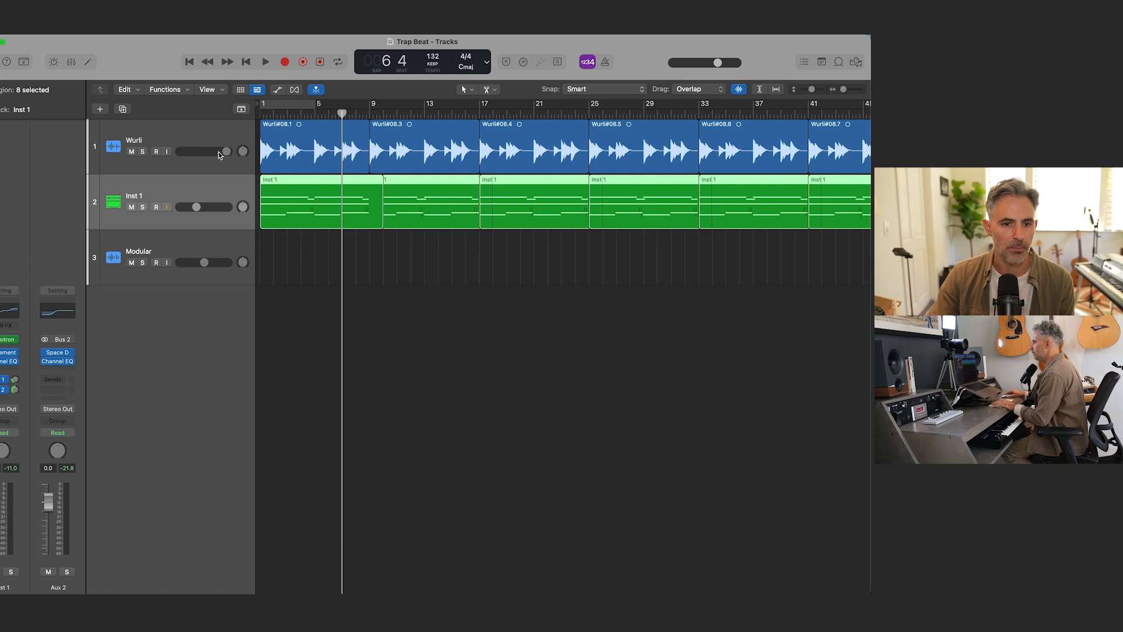
Step: Create one software instrument track below the Wurli track, using Arcade as its instrument
{"action": "left_click", "coordinate": [184, 152]}
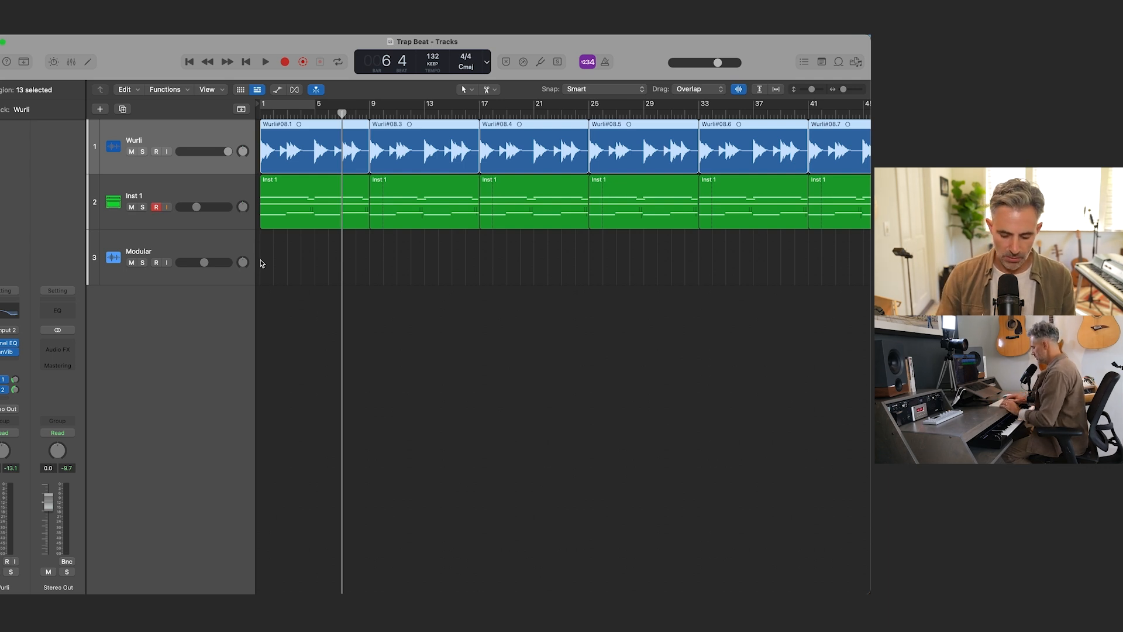
{"action": "key", "text": "alt+super+n"}
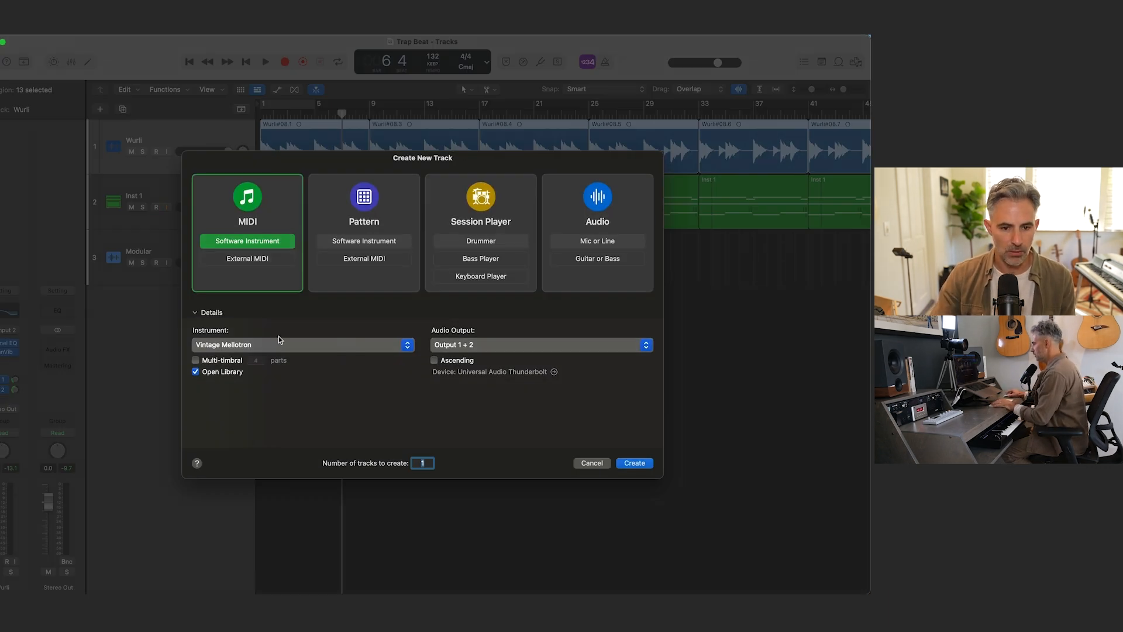
{"action": "left_click", "coordinate": [279, 345]}
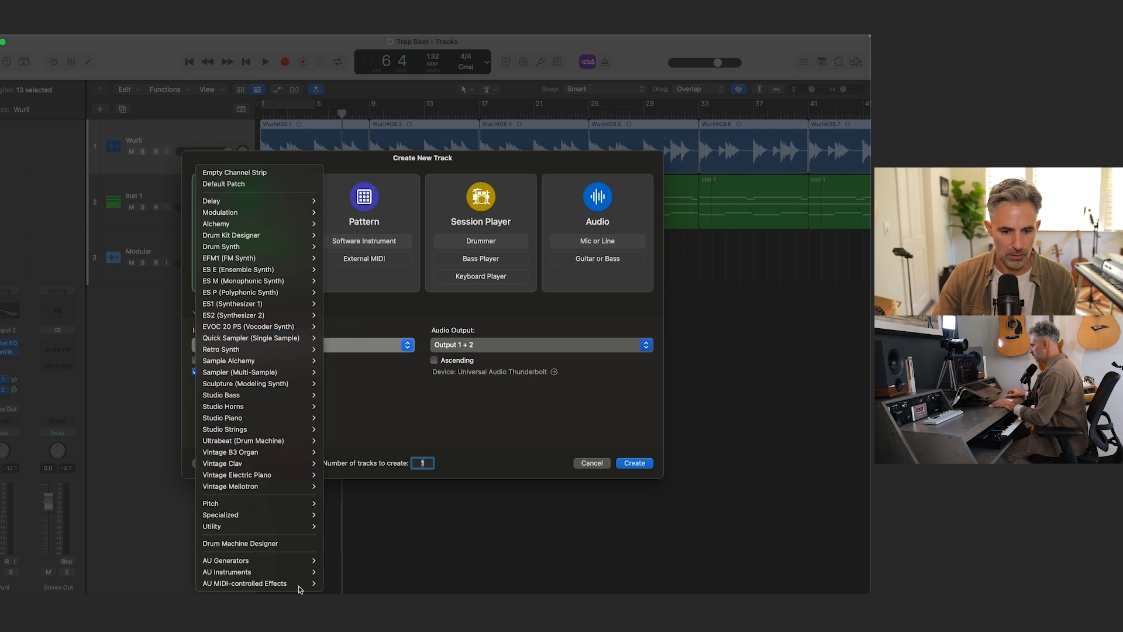
{"action": "mouse_move", "coordinate": [269, 571]}
{"action": "mouse_move", "coordinate": [359, 574]}
{"action": "mouse_move", "coordinate": [433, 583]}
{"action": "left_click", "coordinate": [471, 583]}
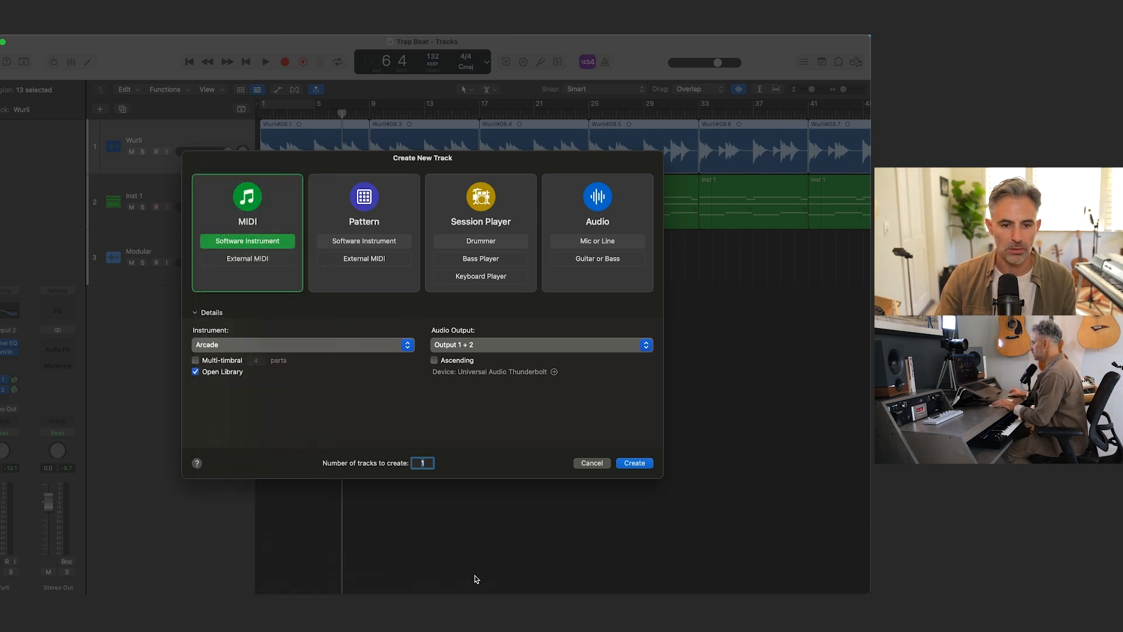
{"action": "left_click", "coordinate": [634, 463]}
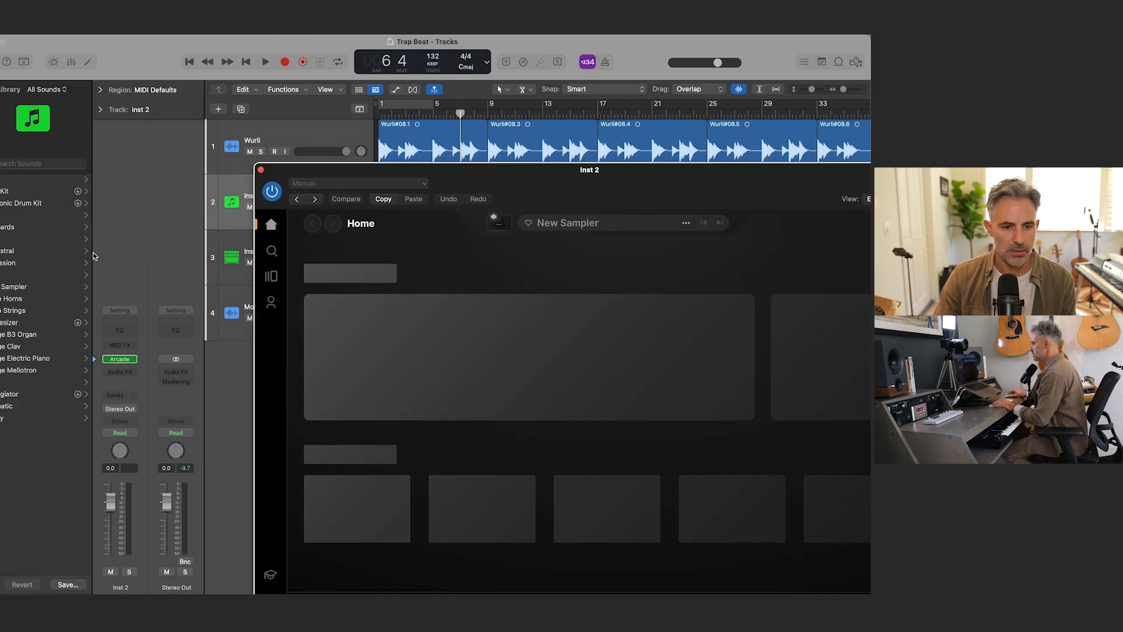
Step: Hide the sound library and reposition the Arcade window so that its whole interface fits on screen
{"action": "left_click", "coordinate": [93, 255]}
{"action": "key", "text": "y"}
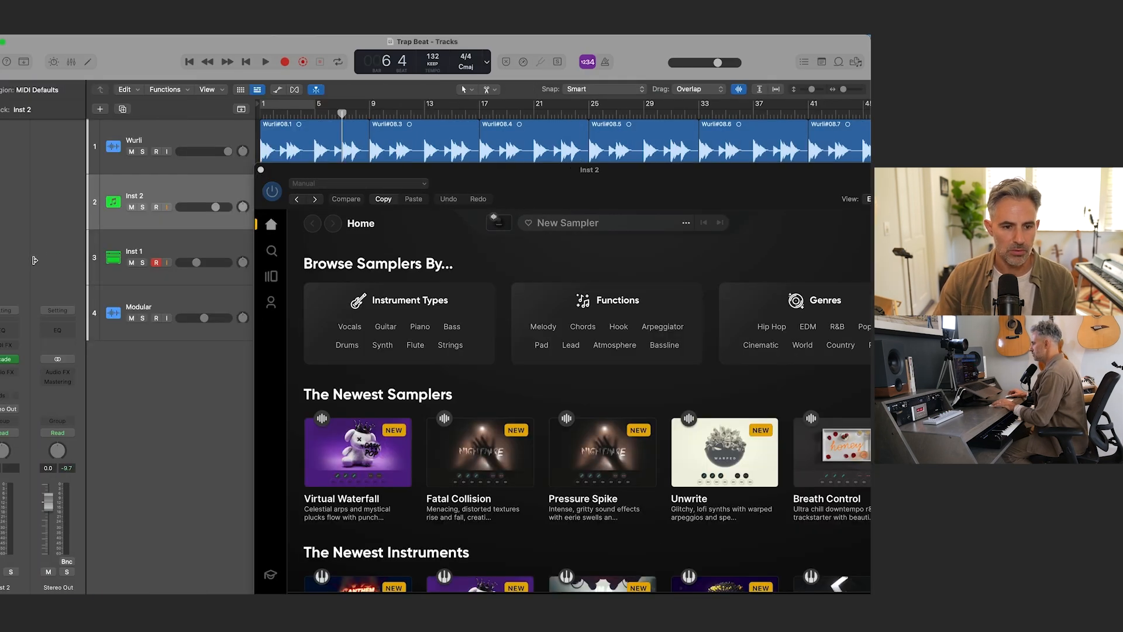
{"action": "left_click_drag", "start_coordinate": [469, 175], "coordinate": [354, 89]}
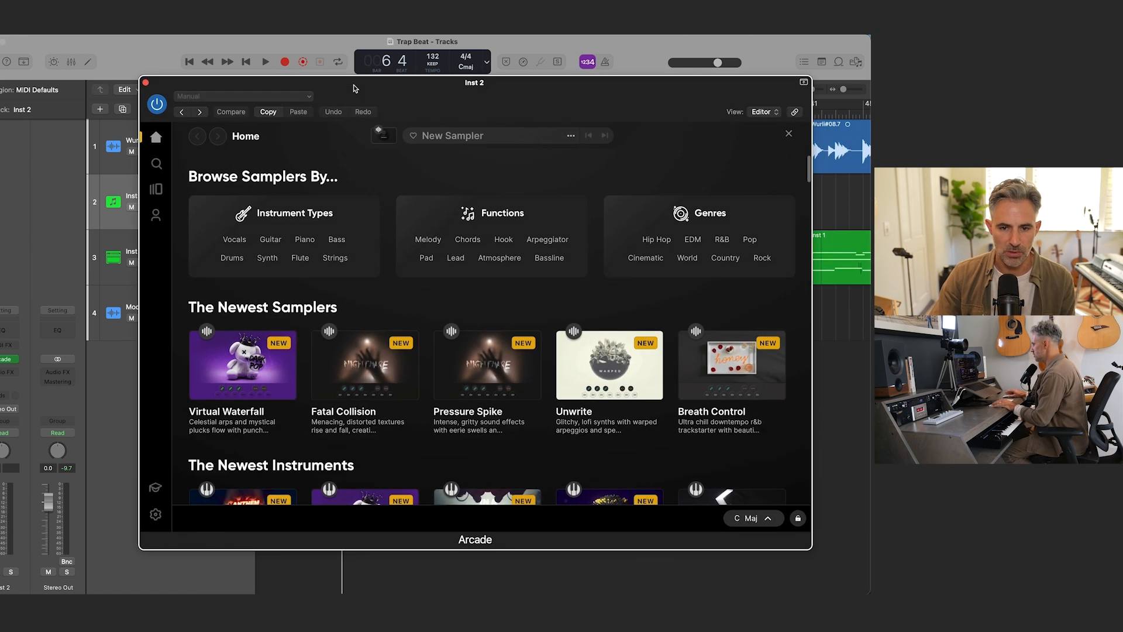
{"action": "left_click_drag", "start_coordinate": [468, 96], "coordinate": [515, 116]}
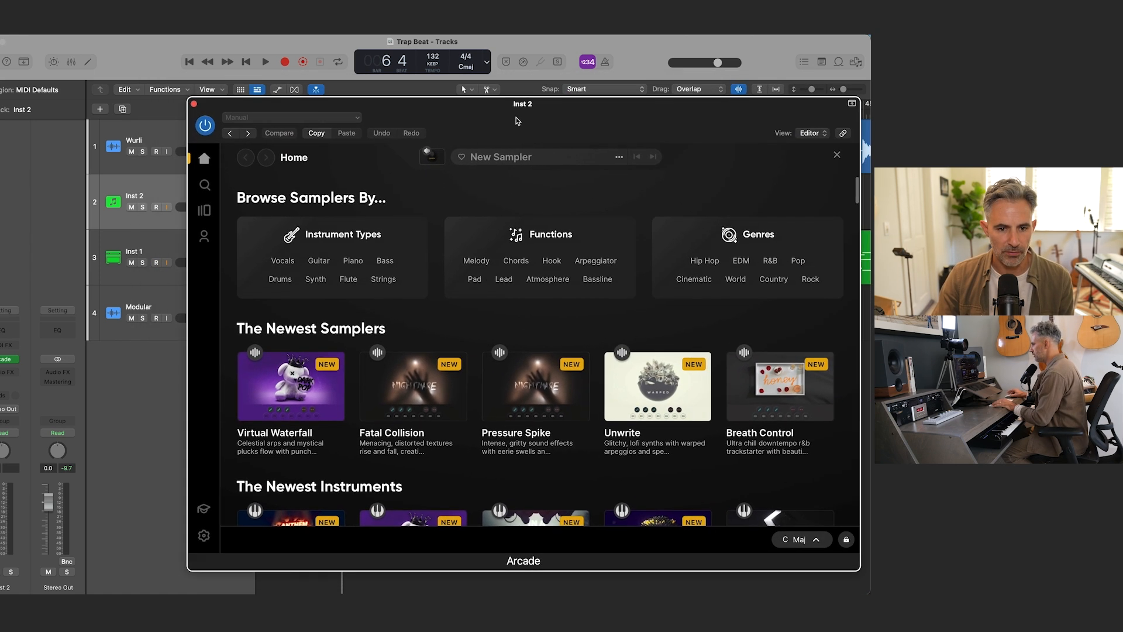
Step: Browse Arcade's Lines and open the Hard Mode line page
{"action": "left_click", "coordinate": [204, 210]}
{"action": "left_click_drag", "start_coordinate": [400, 107], "coordinate": [362, 100]}
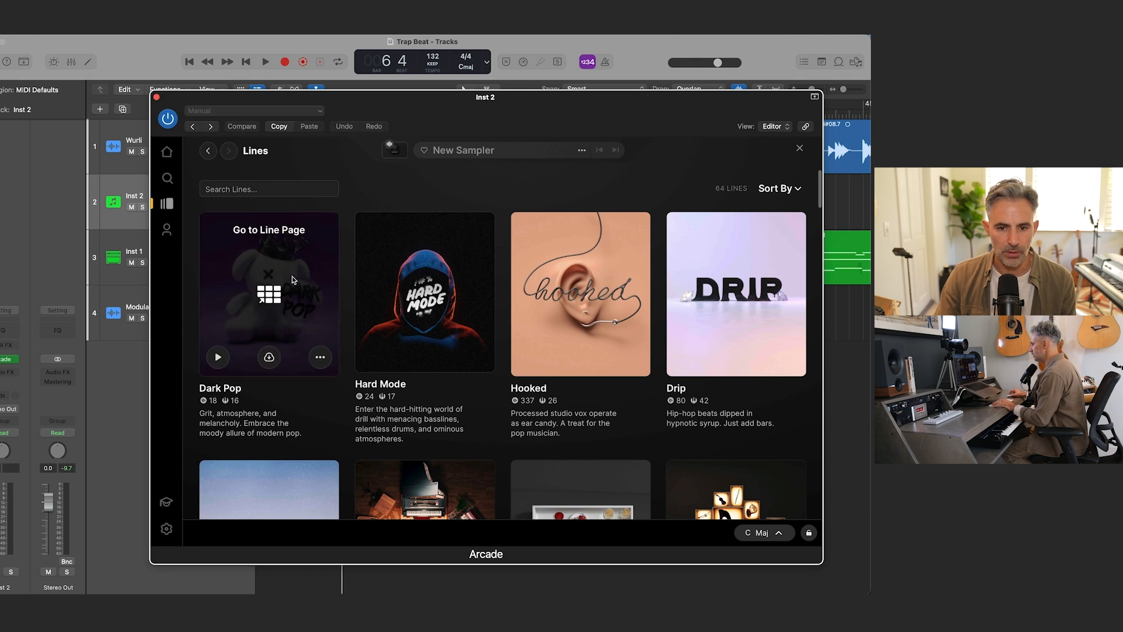
{"action": "mouse_move", "coordinate": [439, 296]}
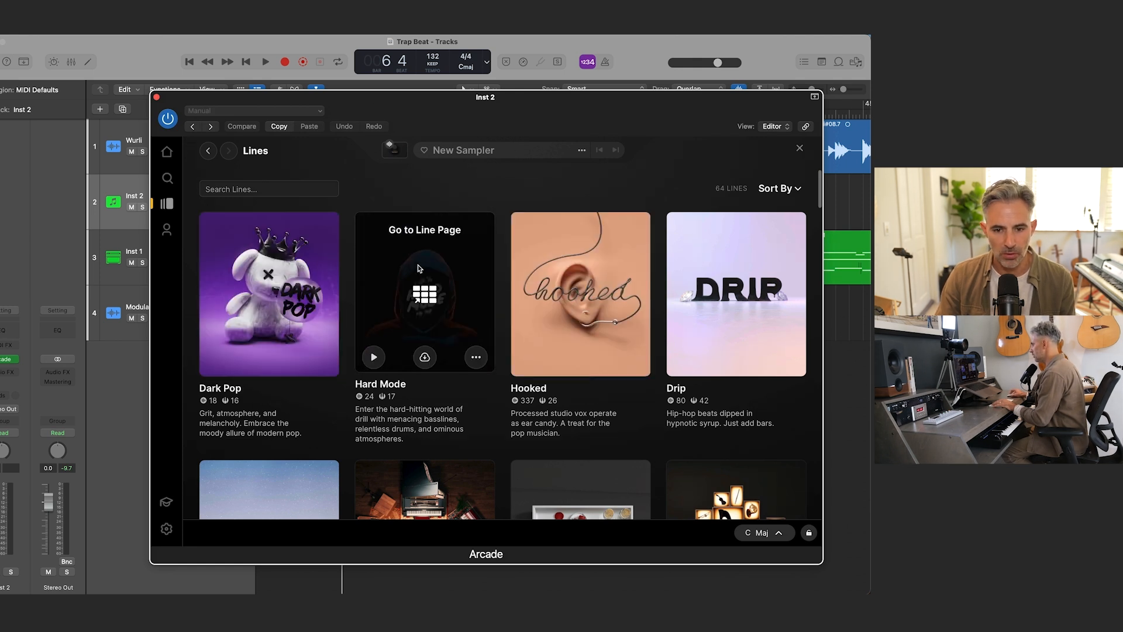
{"action": "scroll", "coordinate": [392, 269], "scroll_direction": "down", "scroll_amount": 3}
{"action": "scroll", "coordinate": [351, 269], "scroll_direction": "up", "scroll_amount": 3}
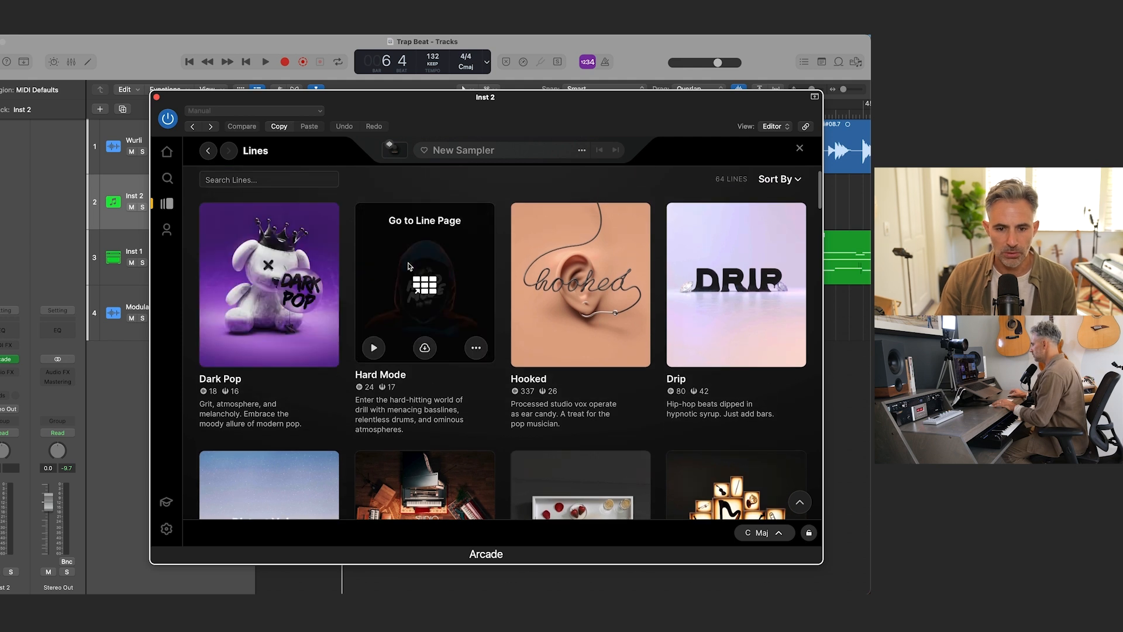
{"action": "left_click", "coordinate": [407, 283]}
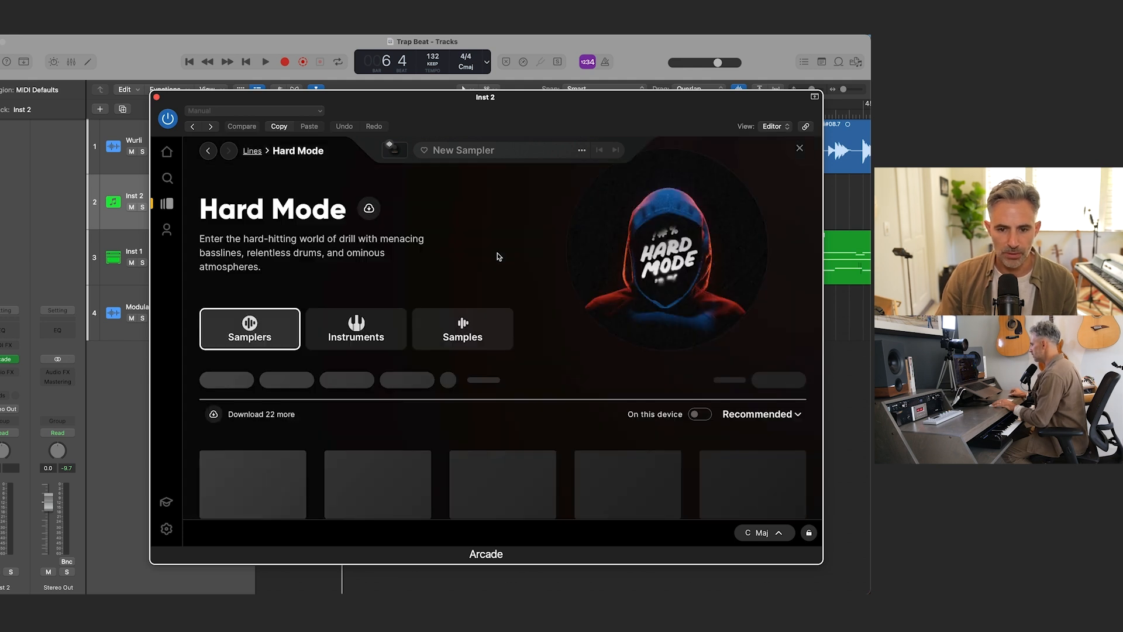
Step: Browse Hard Mode's samplers and stop the preview of the Warning Signs sampler
{"action": "scroll", "coordinate": [447, 248], "scroll_direction": "down", "scroll_amount": 5}
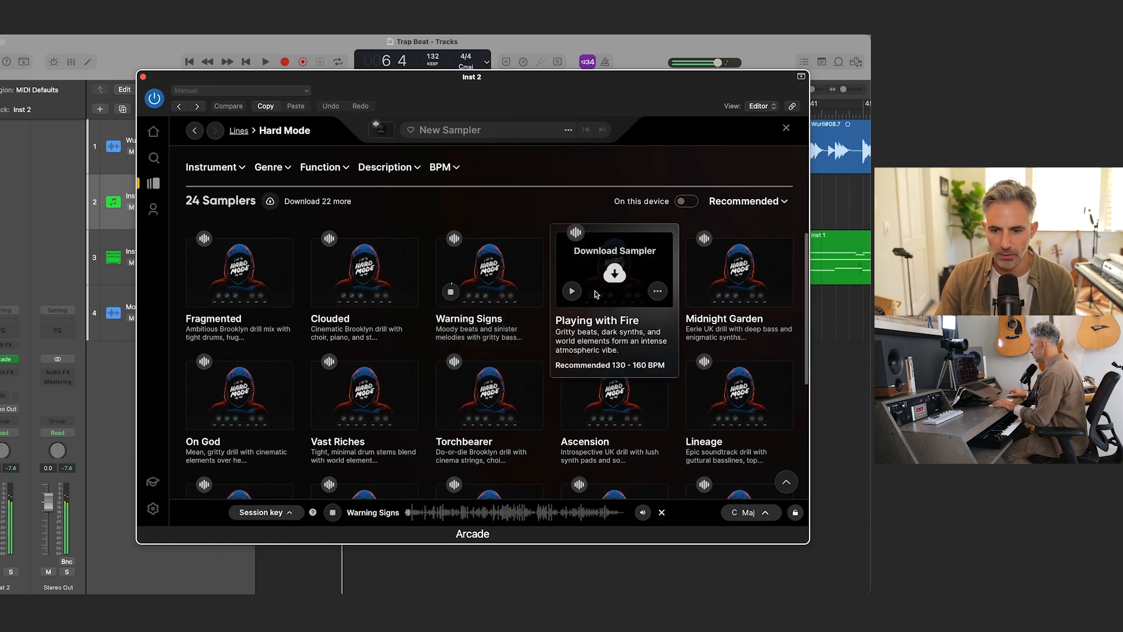
{"action": "left_click", "coordinate": [451, 291]}
{"action": "scroll", "coordinate": [351, 351], "scroll_direction": "up", "scroll_amount": 5}
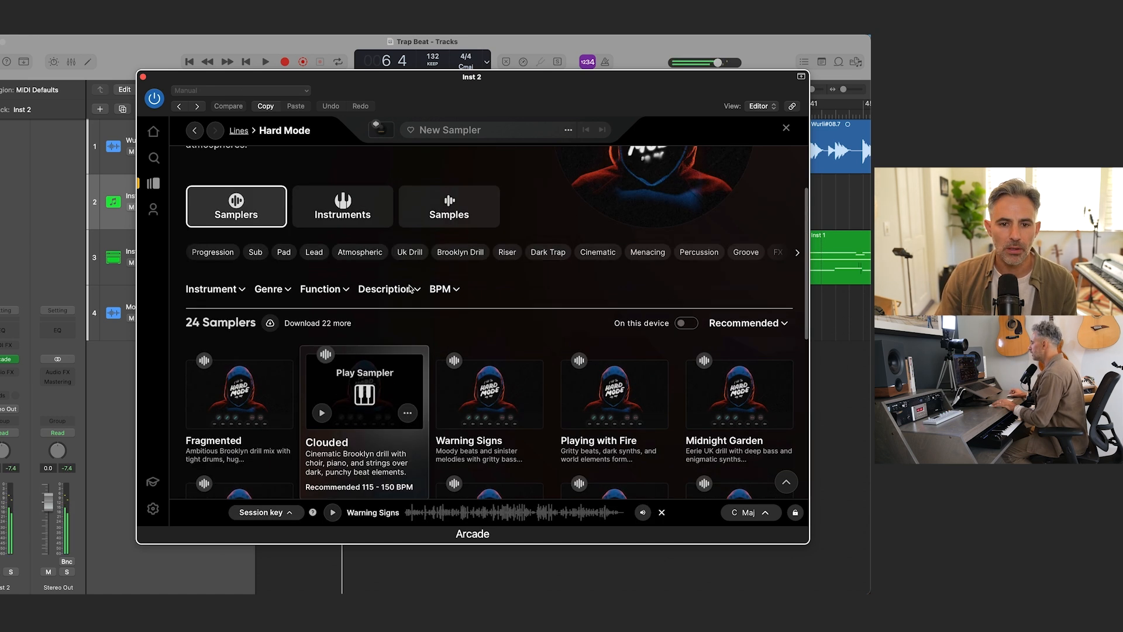
Step: Browse Hard Mode's instruments and preview Omen Pad, Squared Up, Phantom Choir, Cone Pusher and Retribution
{"action": "left_click", "coordinate": [340, 239]}
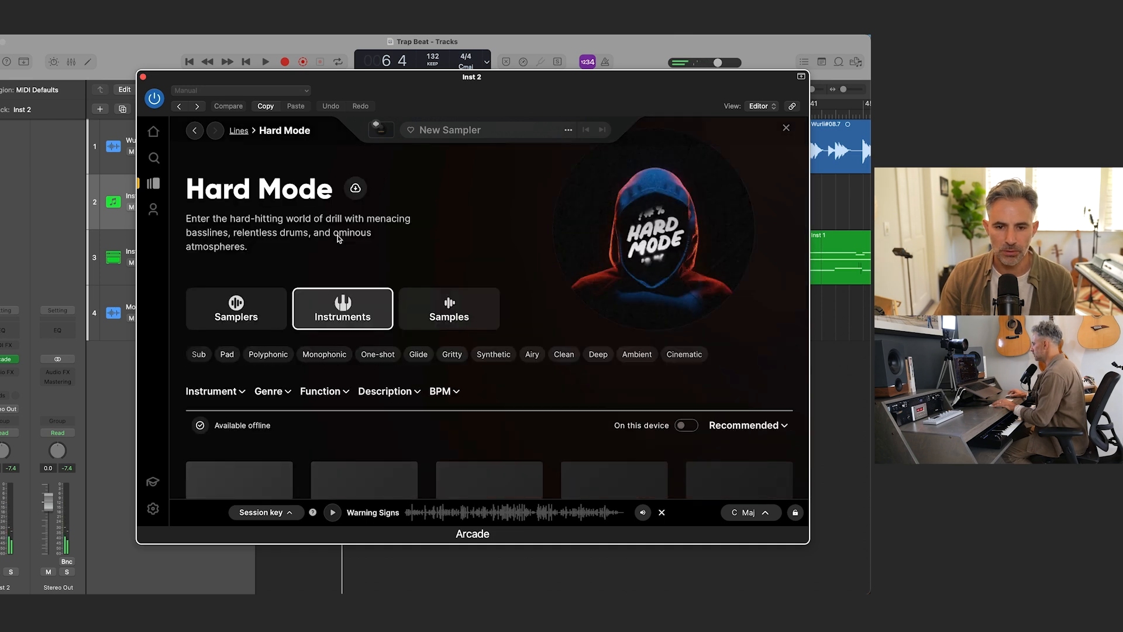
{"action": "scroll", "coordinate": [451, 343], "scroll_direction": "down", "scroll_amount": 3}
{"action": "scroll", "coordinate": [500, 395], "scroll_direction": "down", "scroll_amount": 2}
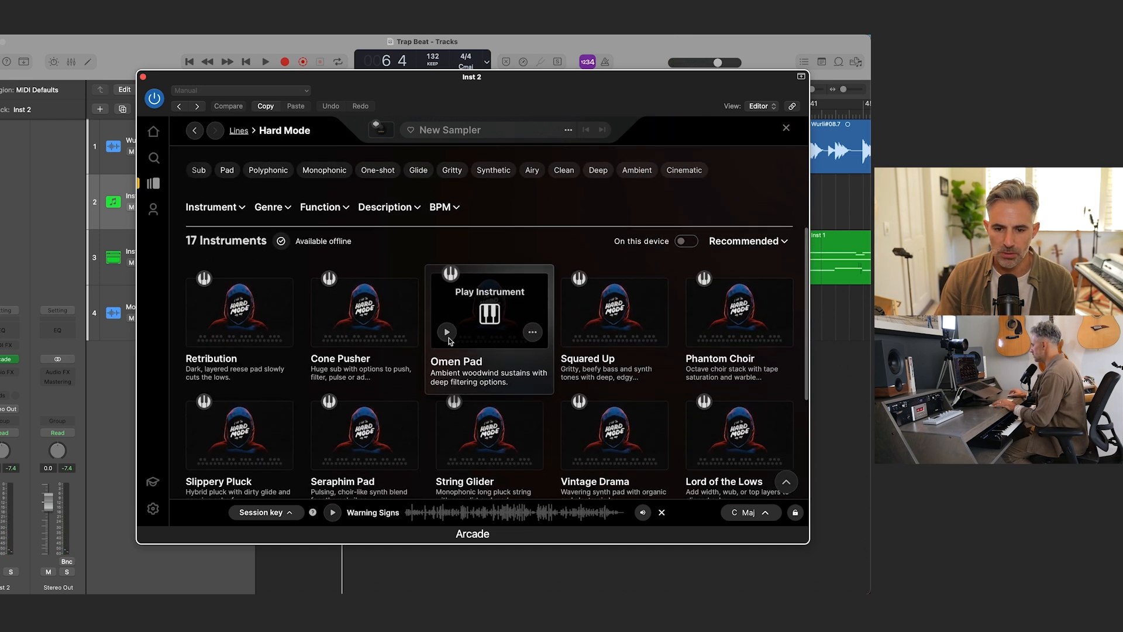
{"action": "left_click", "coordinate": [448, 333]}
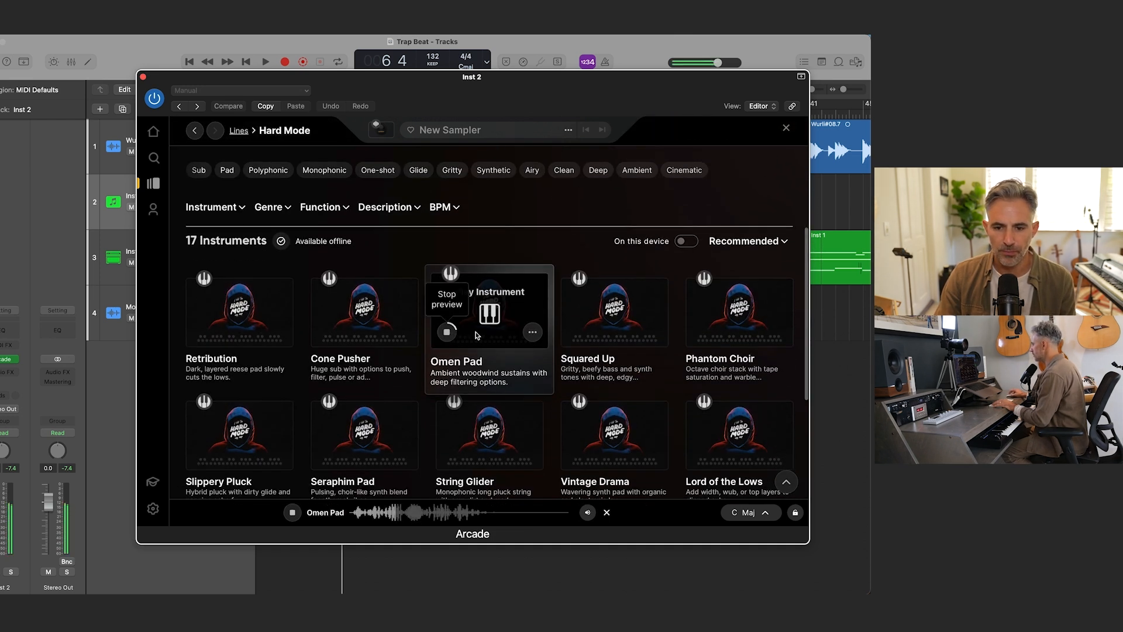
{"action": "left_click", "coordinate": [573, 332]}
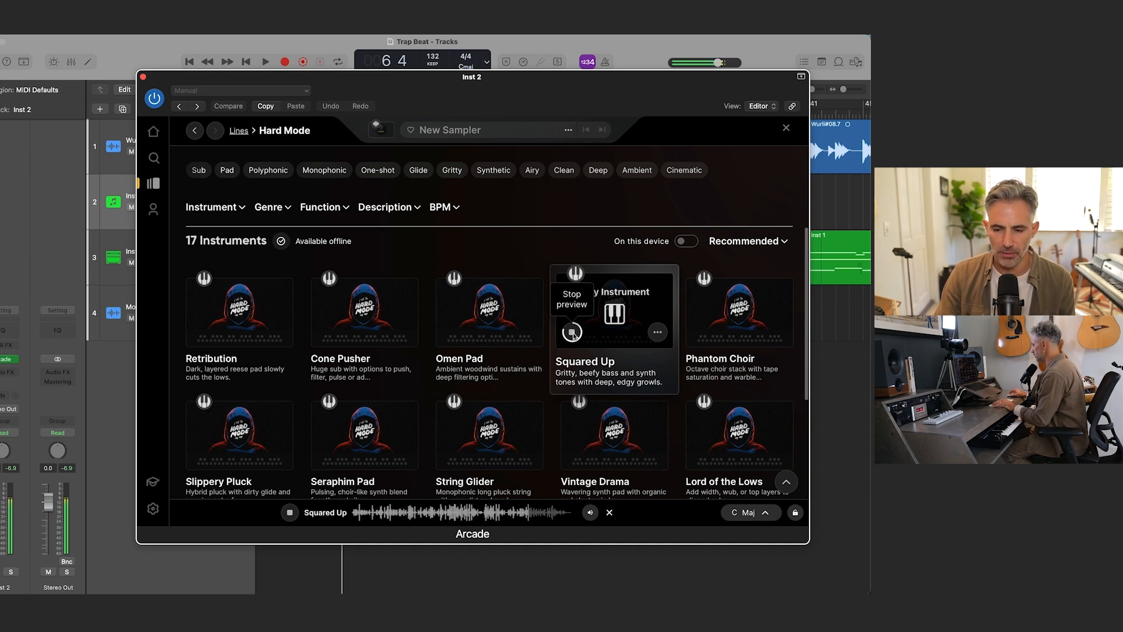
{"action": "left_click", "coordinate": [697, 332]}
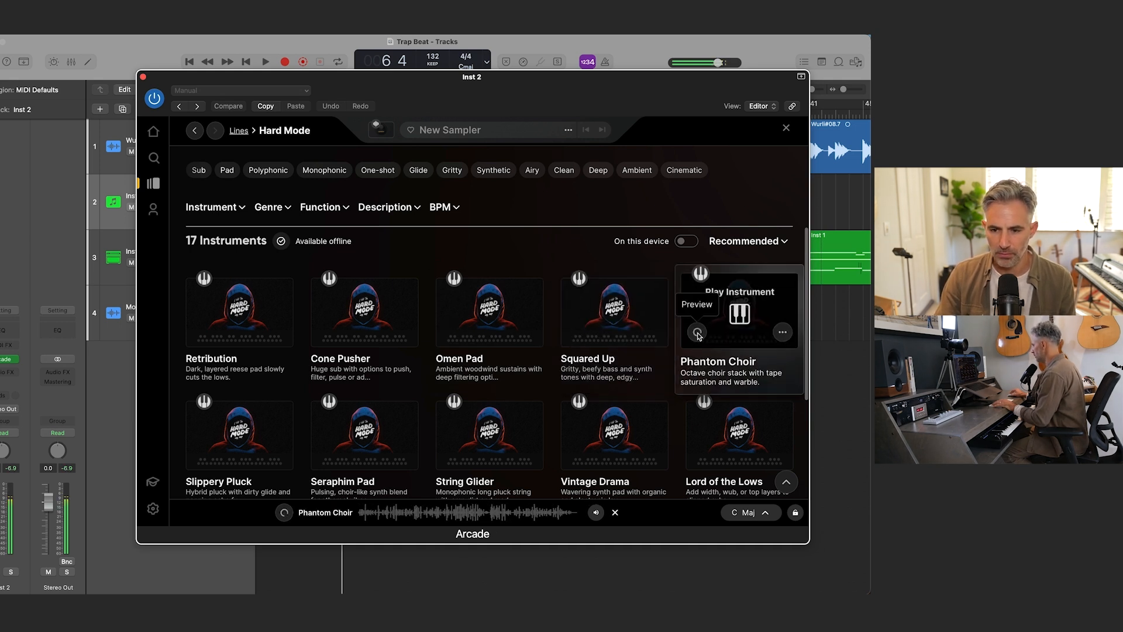
{"action": "left_click", "coordinate": [697, 333]}
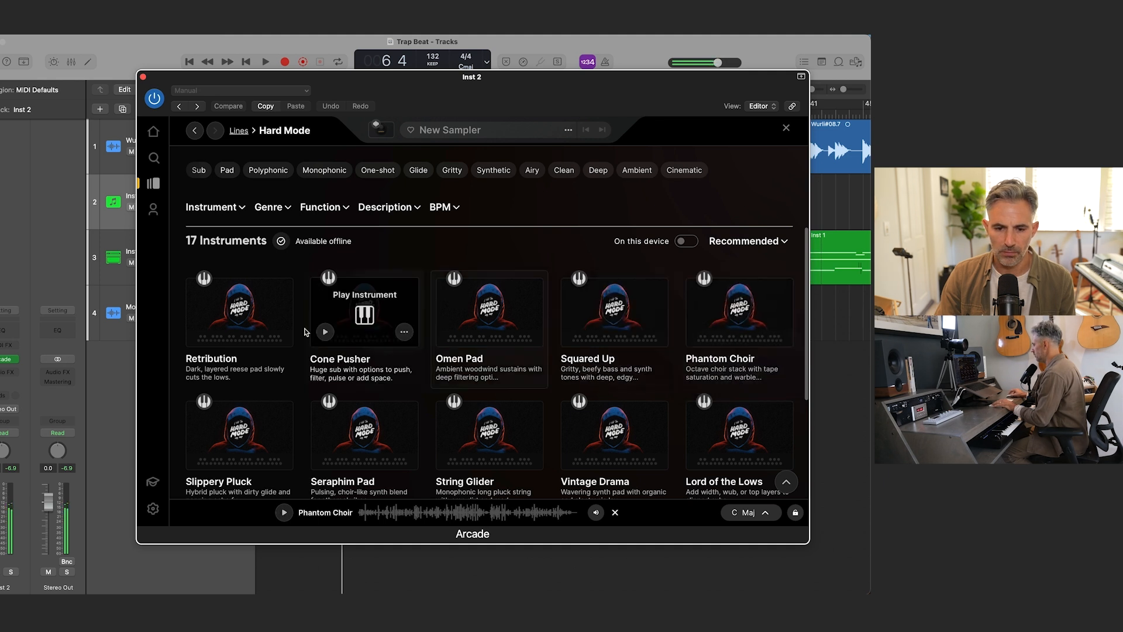
{"action": "left_click", "coordinate": [322, 332]}
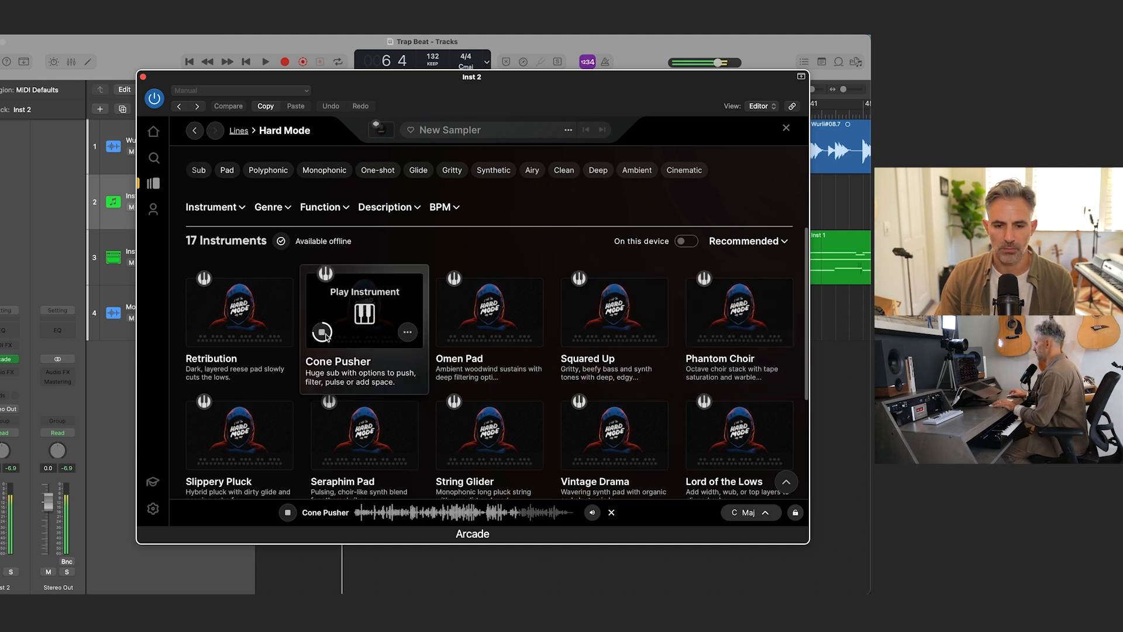
{"action": "left_click", "coordinate": [198, 332]}
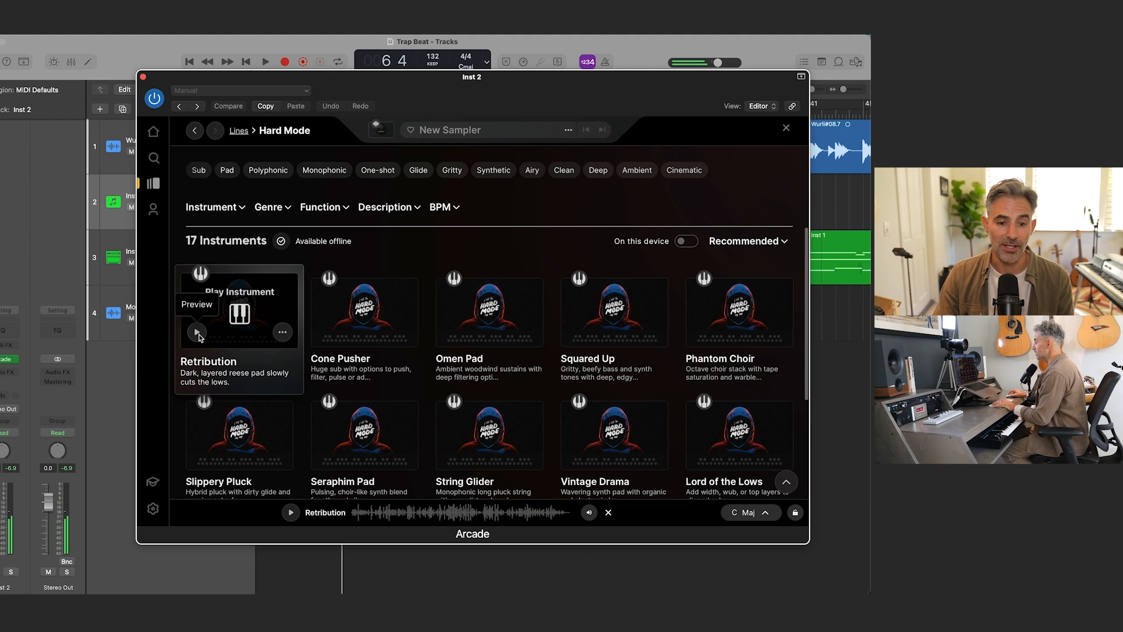
Step: Load the Retribution instrument on the Inst 2 track and leave only that track record-enabled, with the Arcade window closed
{"action": "left_click", "coordinate": [239, 314]}
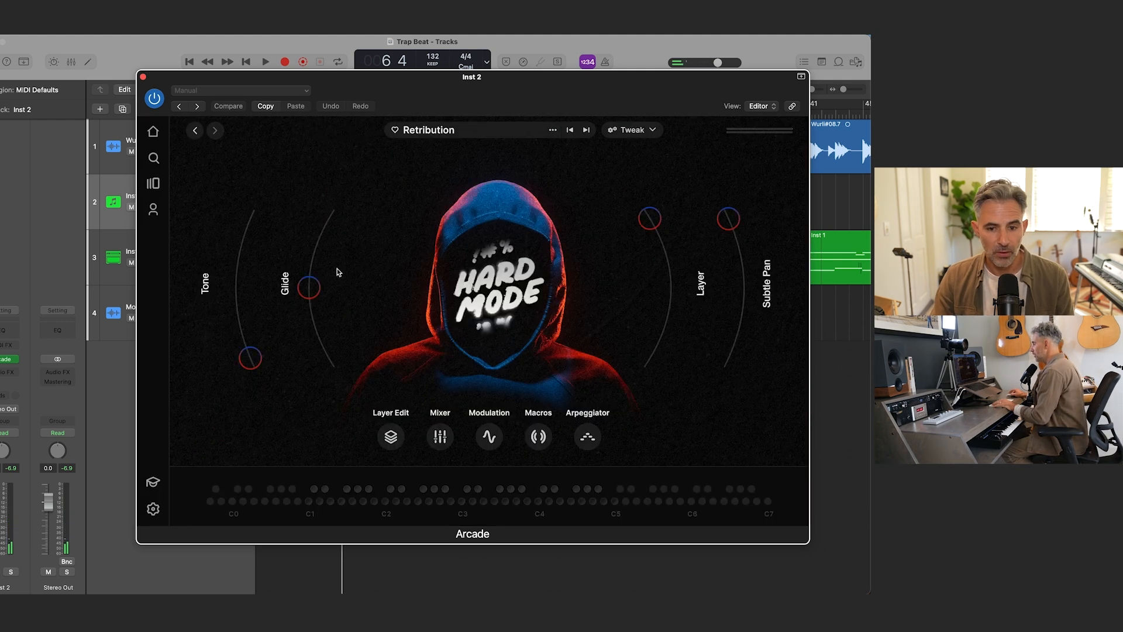
{"action": "left_click_drag", "start_coordinate": [181, 80], "coordinate": [445, 174]}
{"action": "left_click_drag", "start_coordinate": [133, 190], "coordinate": [151, 269]}
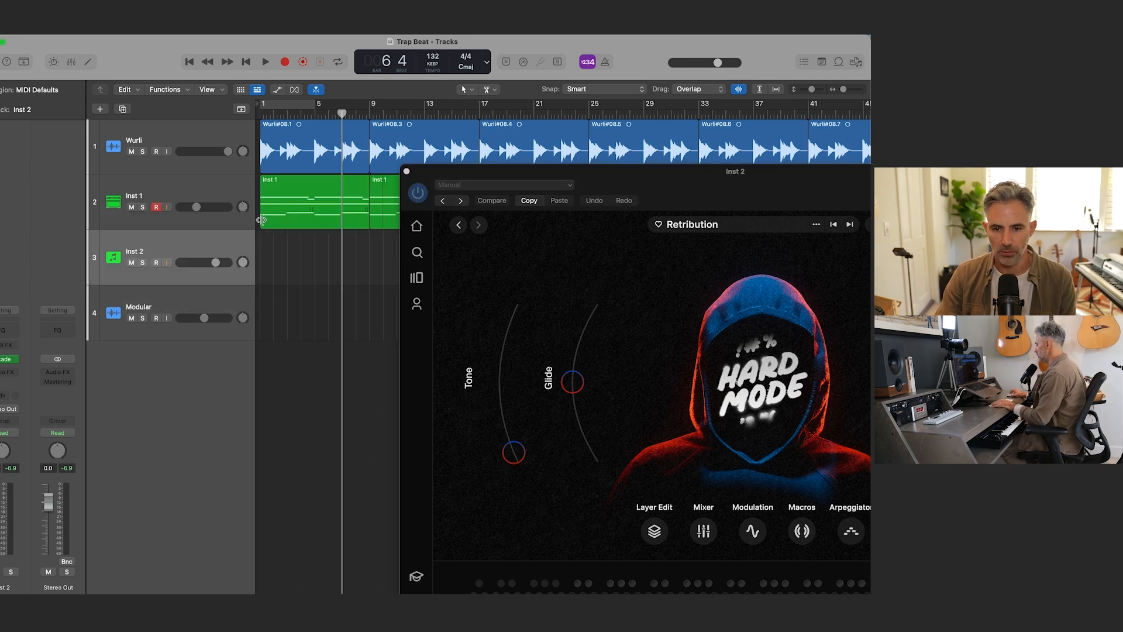
{"action": "left_click_drag", "start_coordinate": [528, 173], "coordinate": [321, 85]}
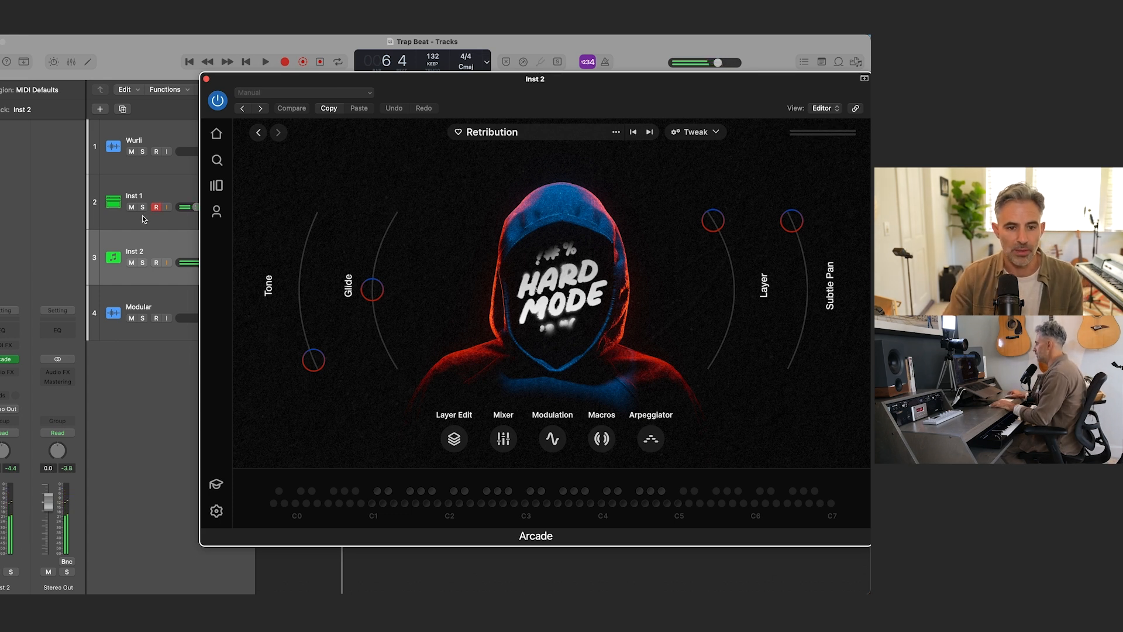
{"action": "left_click", "coordinate": [167, 242]}
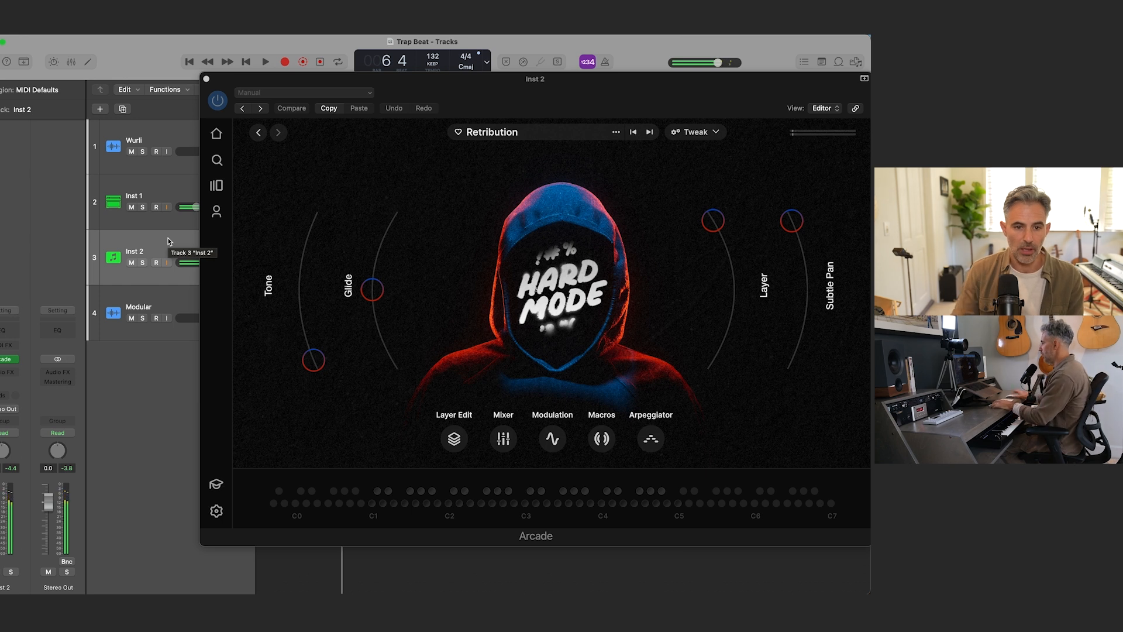
{"action": "left_click", "coordinate": [205, 79]}
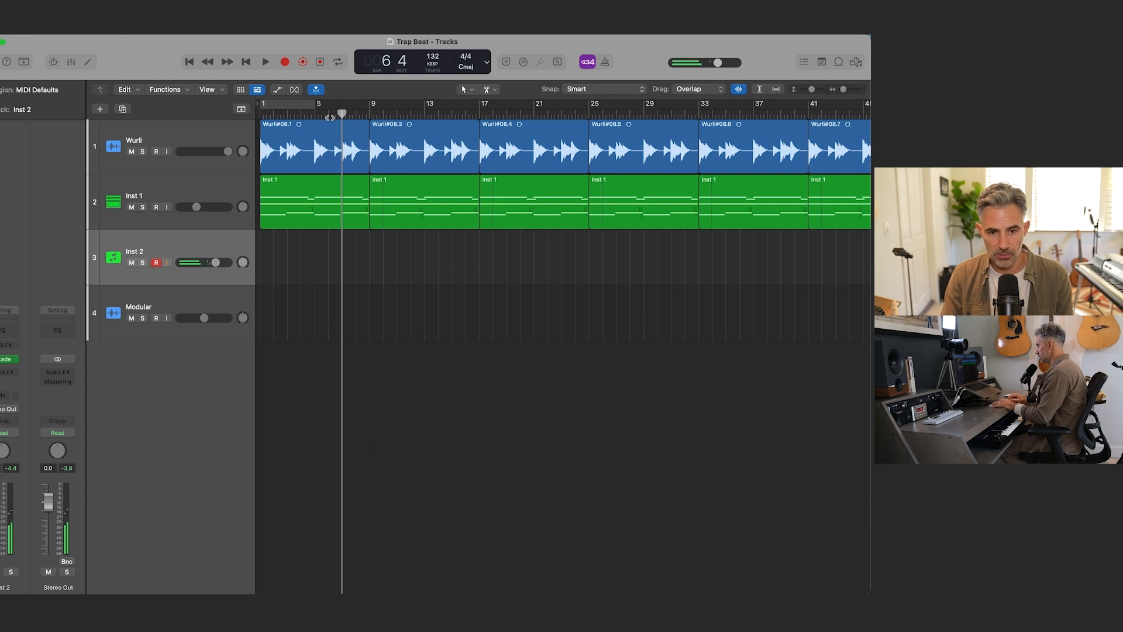
Step: Play the song from the beginning through bar 17 to rehearse the Retribution part over the existing tracks
{"action": "key", "text": "Return"}
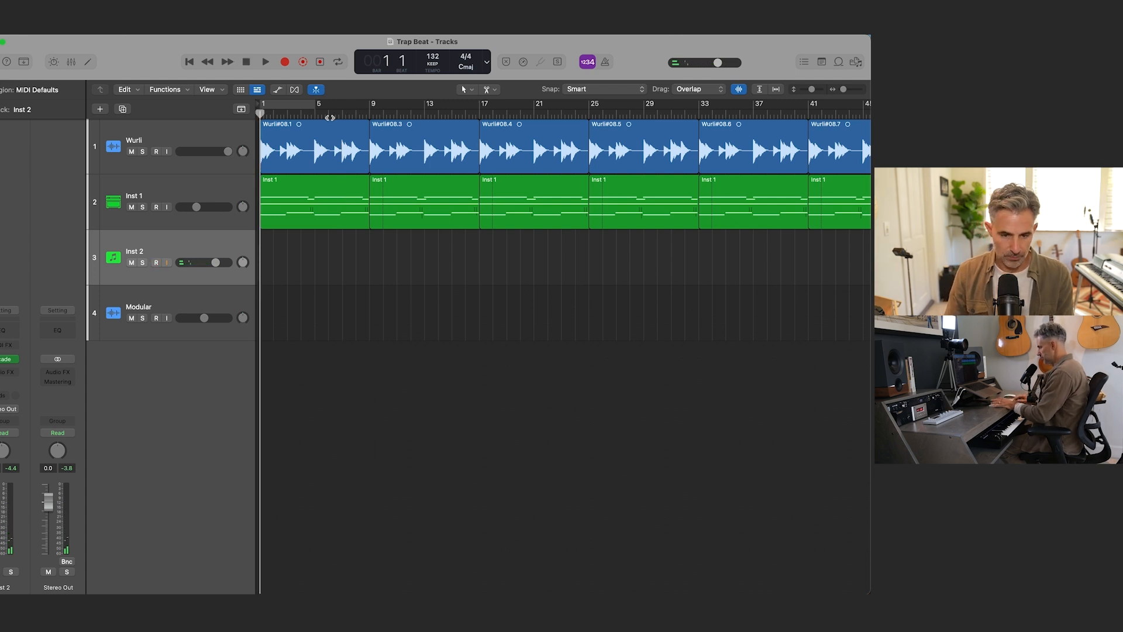
{"action": "key", "text": "space"}
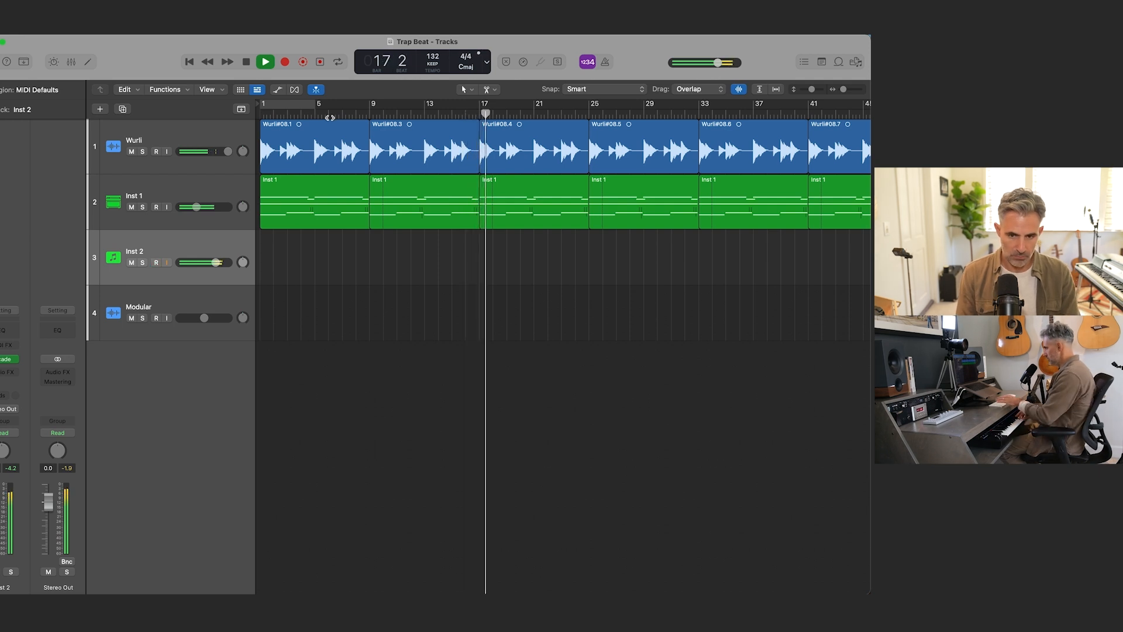
{"action": "key", "text": "space"}
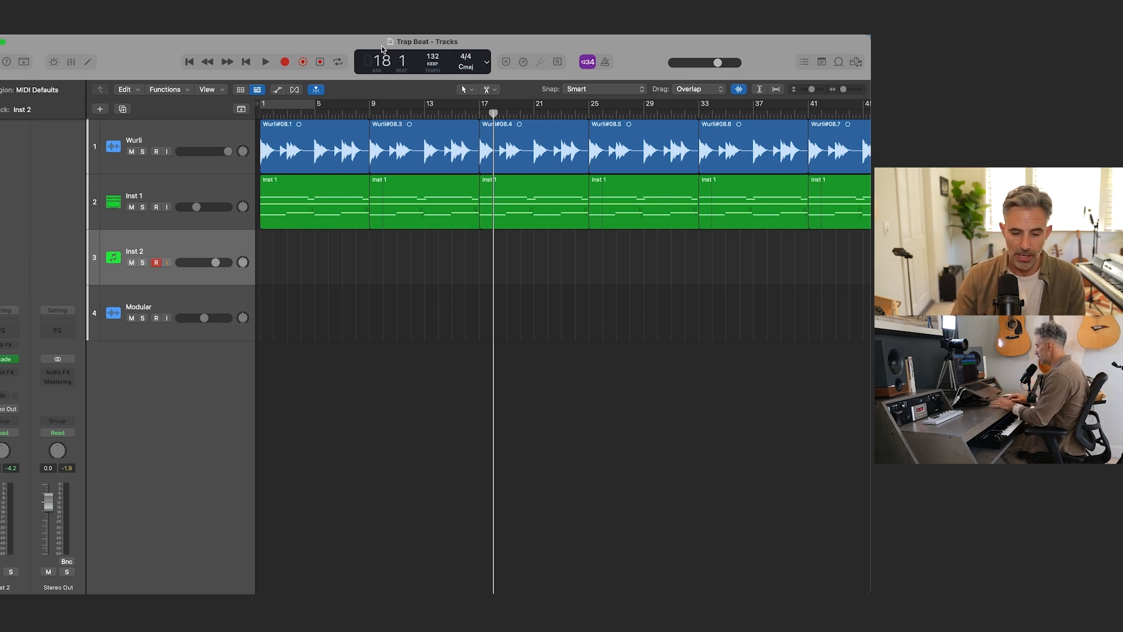
Step: Record the Retribution melody on the Inst 2 track from bar 1 up to bar 17
{"action": "key", "text": "Return"}
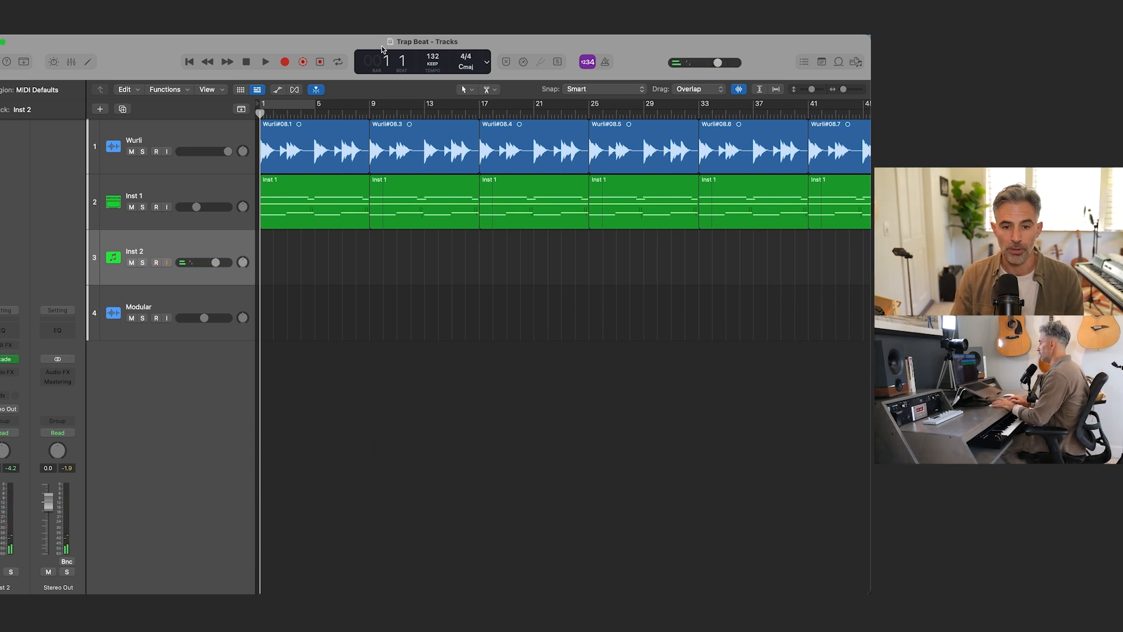
{"action": "key", "text": "r"}
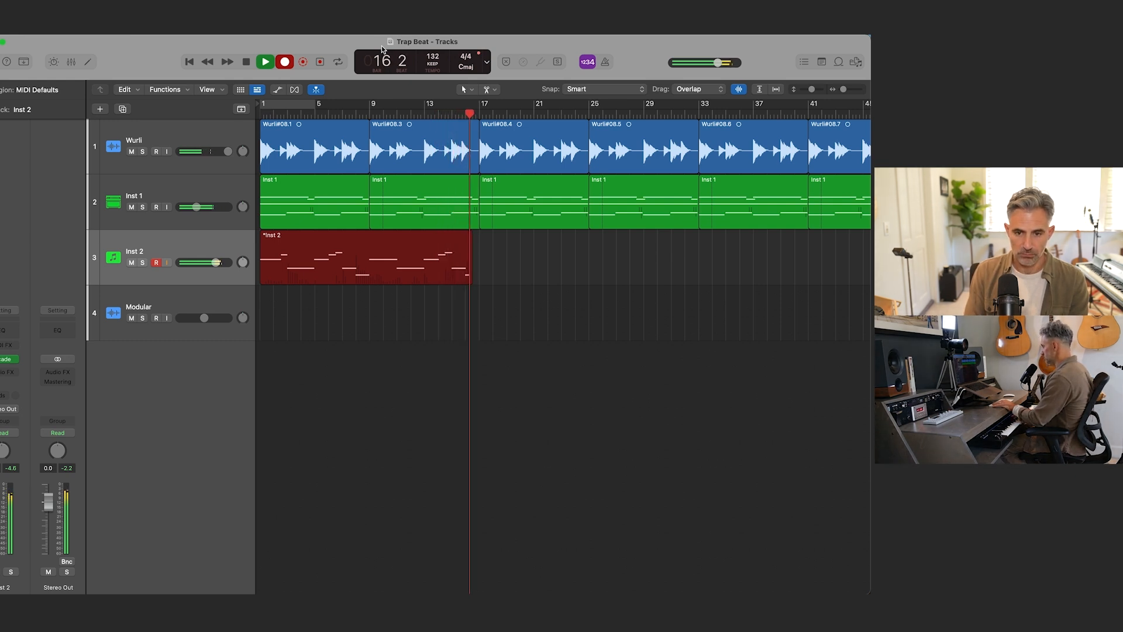
{"action": "key", "text": "space"}
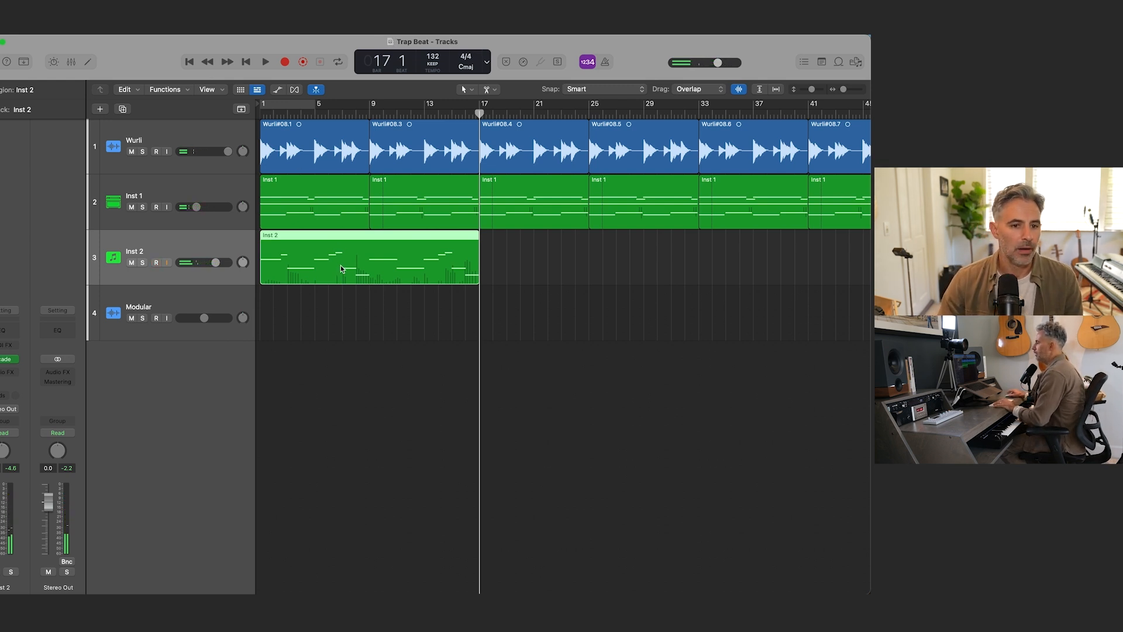
Step: Quantize the Inst 2 region to 1/16 Note with a Q-Strength of 50%
{"action": "left_click", "coordinate": [17, 90]}
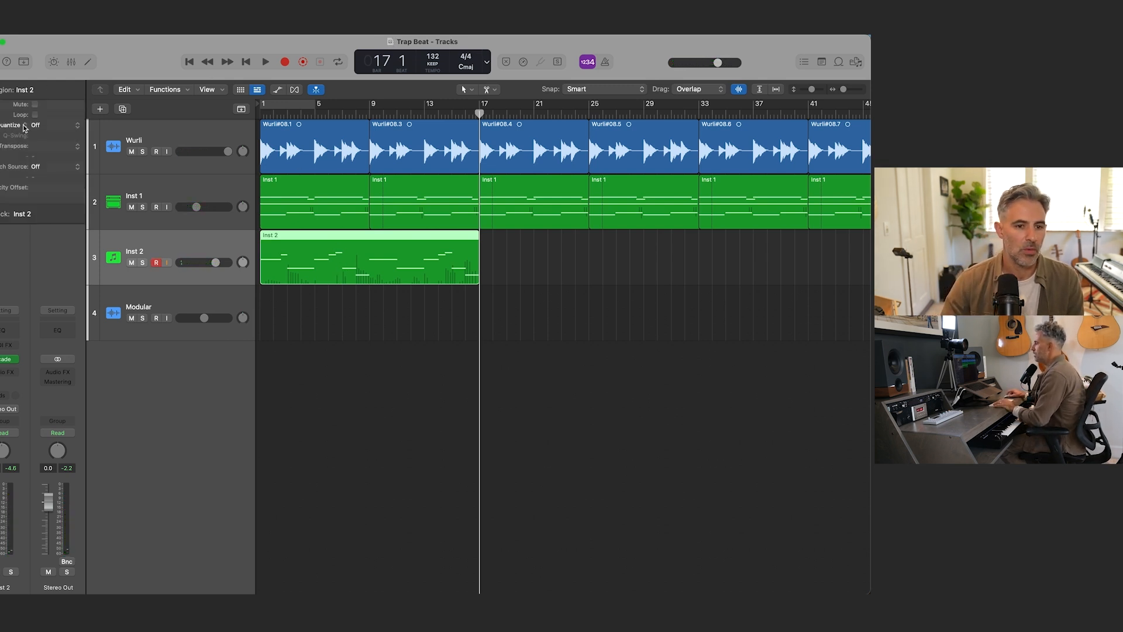
{"action": "left_click", "coordinate": [41, 125]}
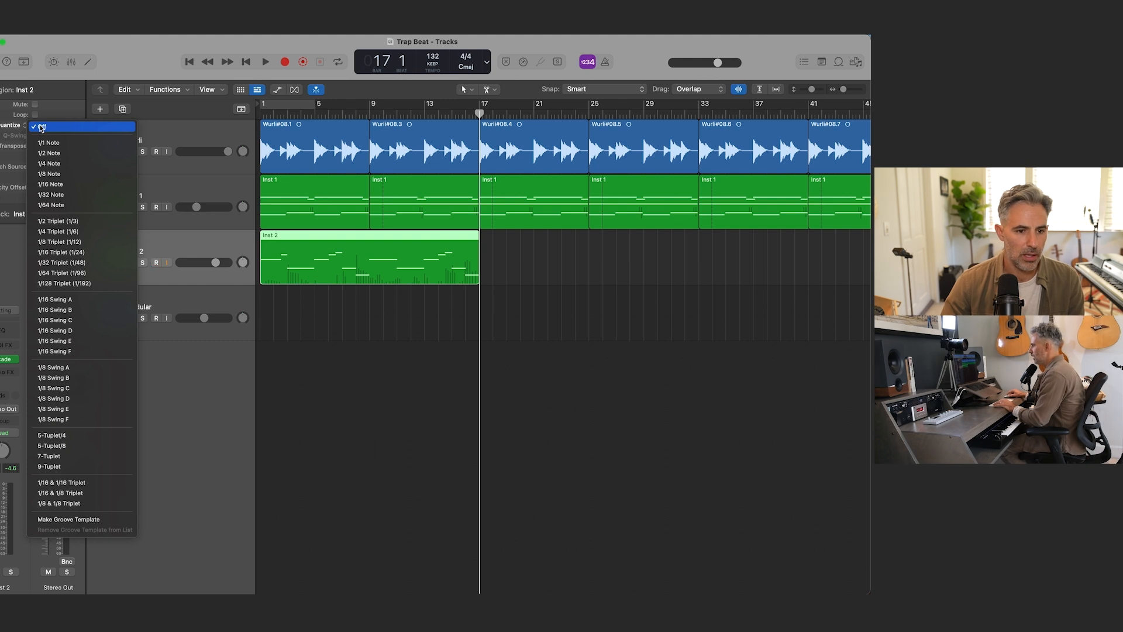
{"action": "left_click", "coordinate": [71, 187]}
{"action": "left_click", "coordinate": [1, 214]}
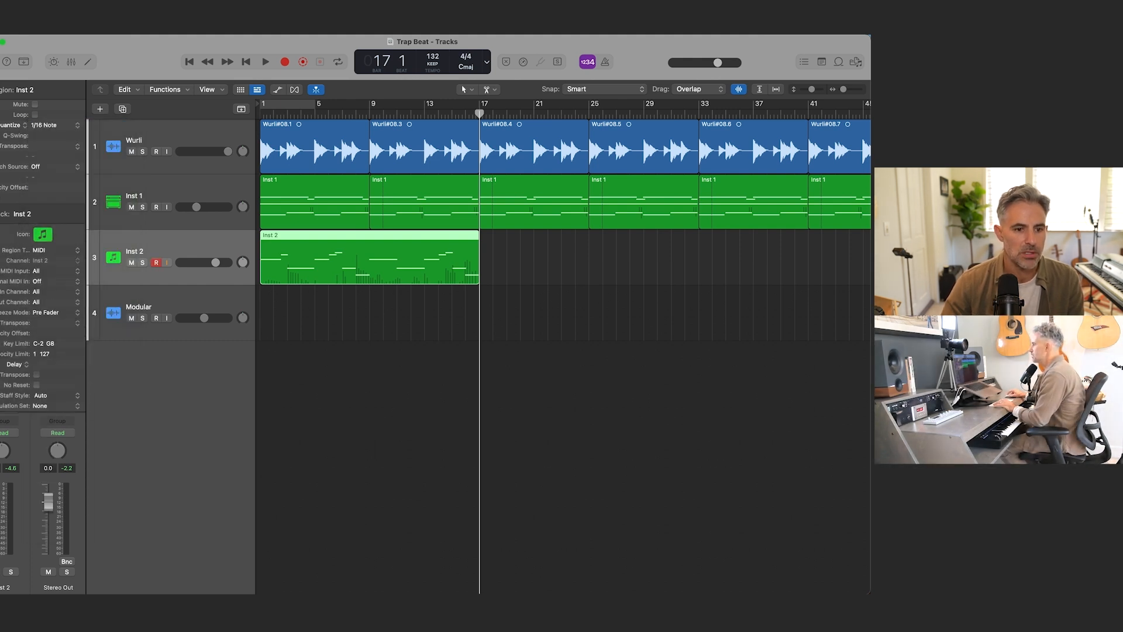
{"action": "left_click", "coordinate": [0, 198]}
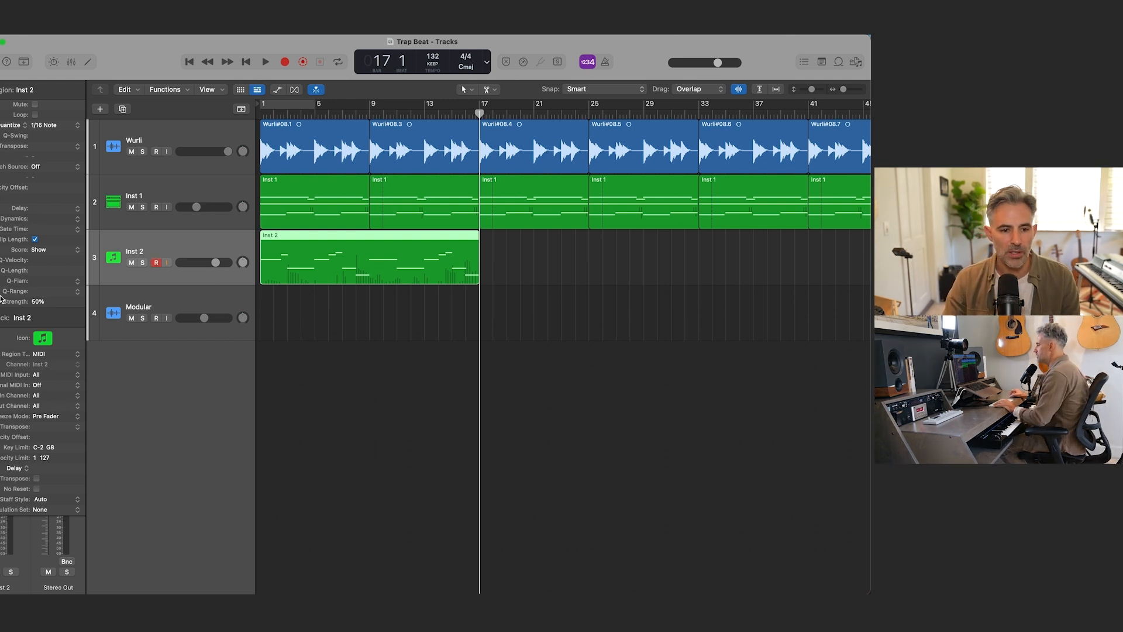
{"action": "left_click", "coordinate": [1, 318]}
{"action": "left_click", "coordinate": [1, 198]}
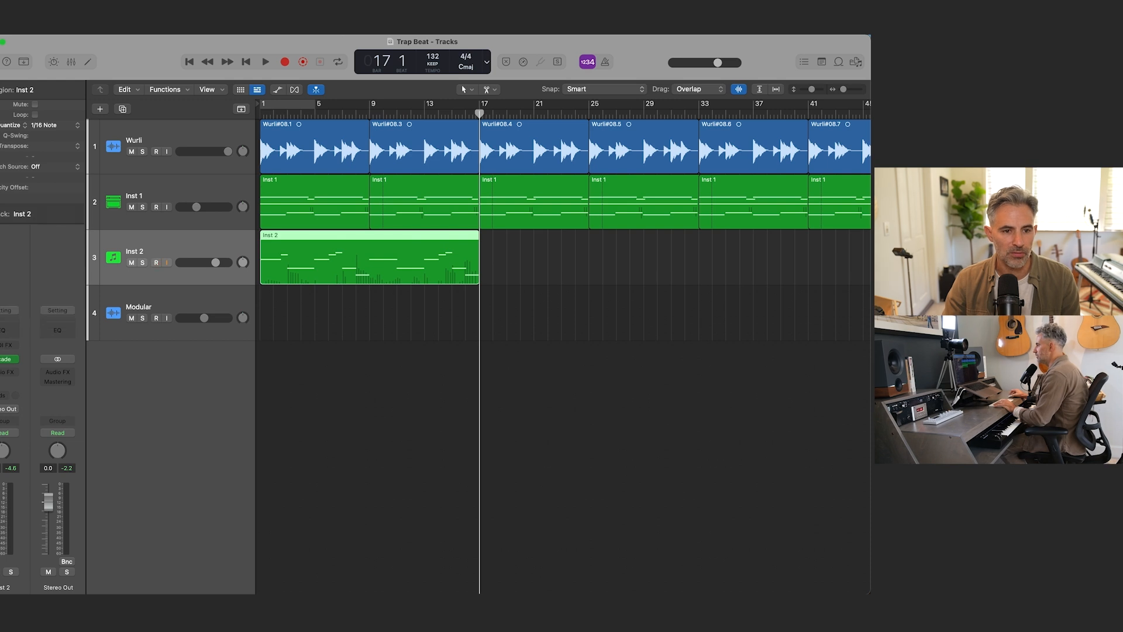
Step: Reopen Retribution from the Inst 2 track, compare its Glide at both extremes, and set it moderately above the midpoint
{"action": "key", "text": "Return"}
{"action": "key", "text": "space"}
{"action": "key", "text": "space"}
{"action": "left_click", "coordinate": [7, 358]}
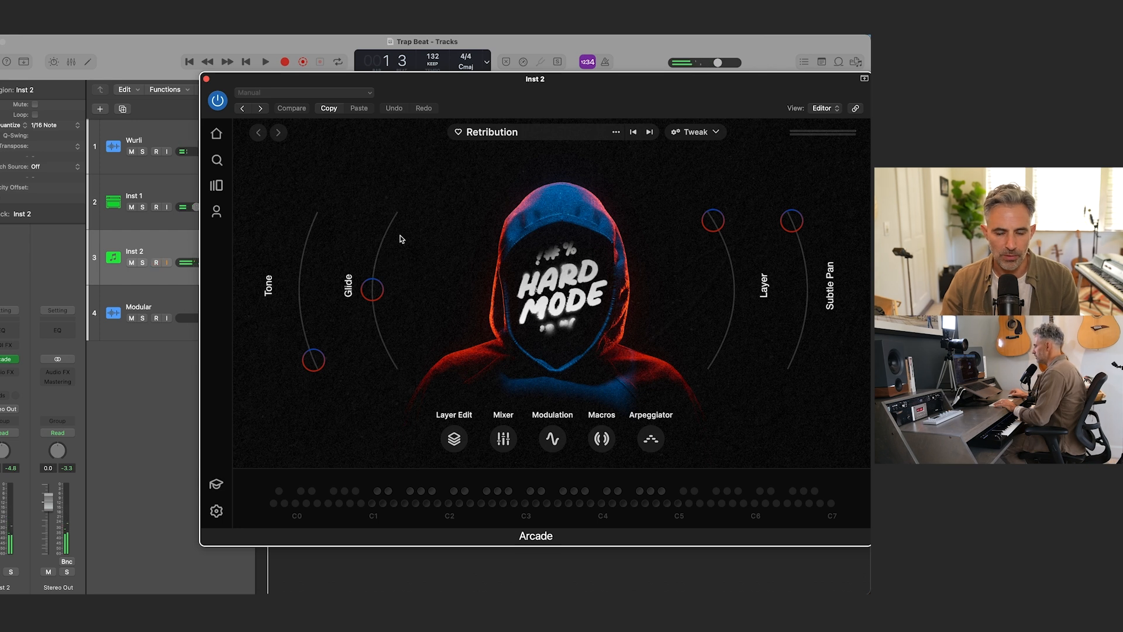
{"action": "left_click_drag", "start_coordinate": [381, 83], "coordinate": [376, 127]}
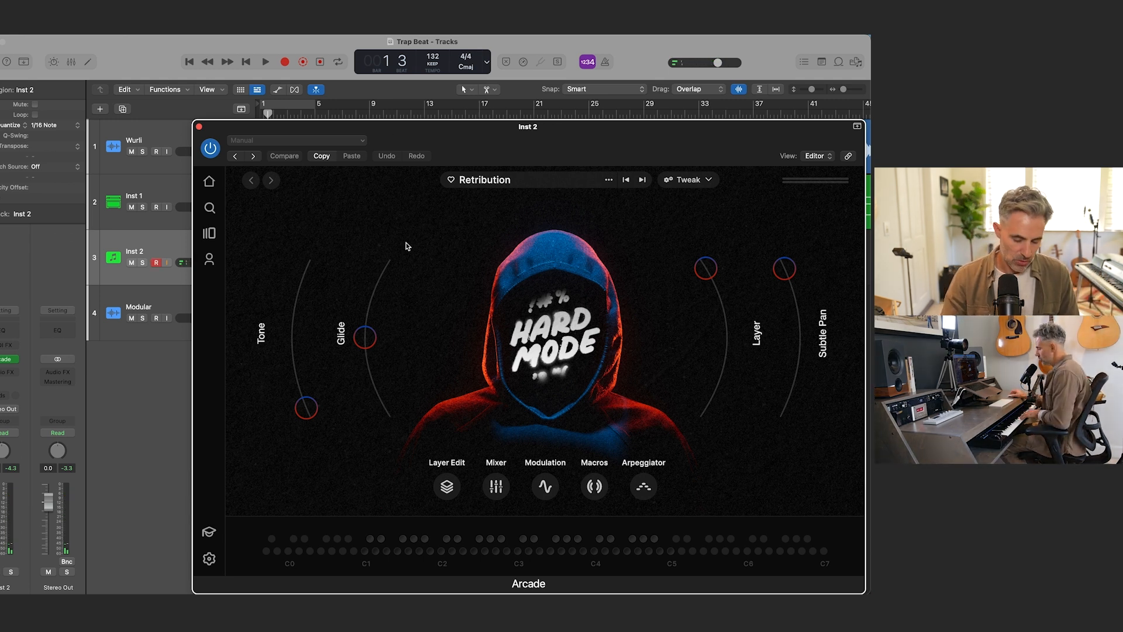
{"action": "left_click_drag", "start_coordinate": [365, 337], "coordinate": [384, 279]}
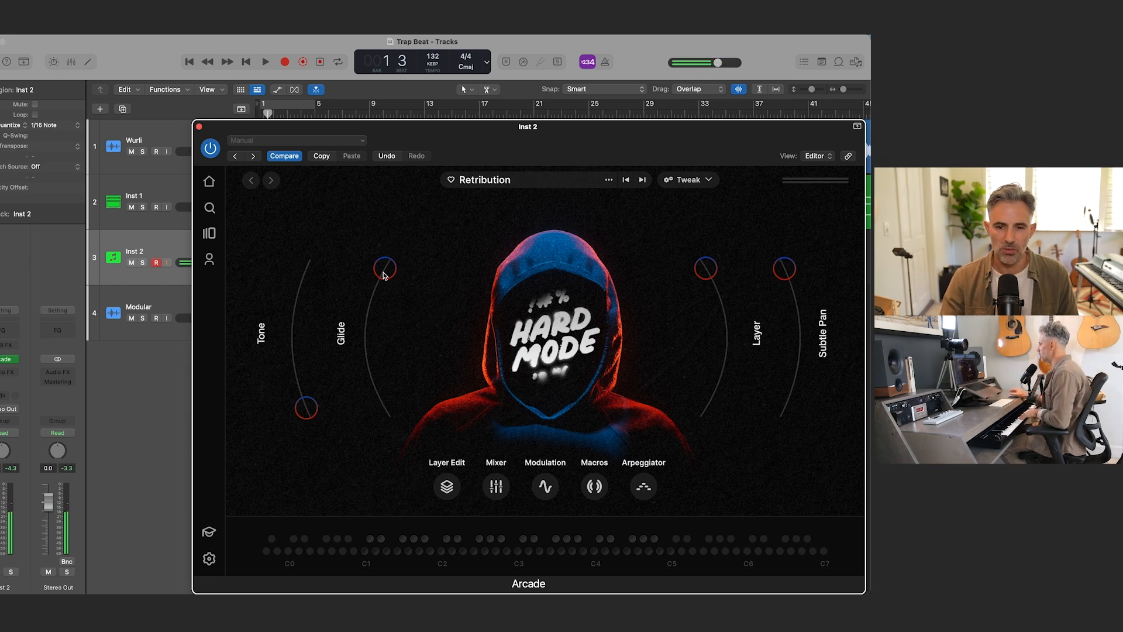
{"action": "left_click_drag", "start_coordinate": [383, 275], "coordinate": [383, 465]}
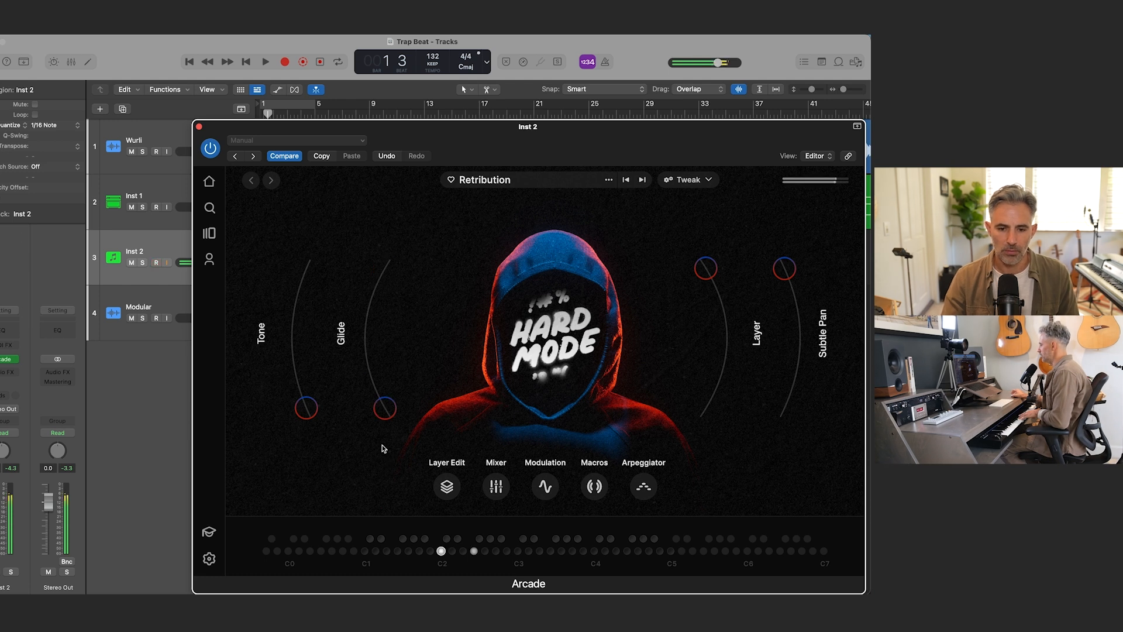
{"action": "left_click_drag", "start_coordinate": [385, 409], "coordinate": [372, 318]}
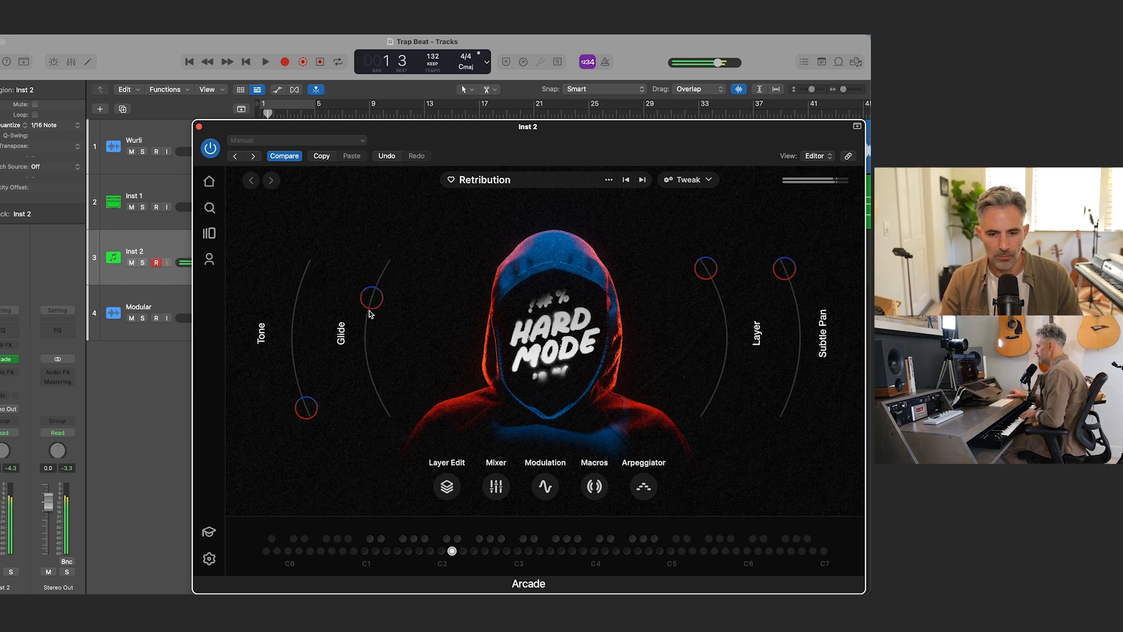
Step: Fine-tune Retribution's Glide slightly above the midpoint while the song plays, and close the Arcade window
{"action": "left_click_drag", "start_coordinate": [317, 126], "coordinate": [191, 327]}
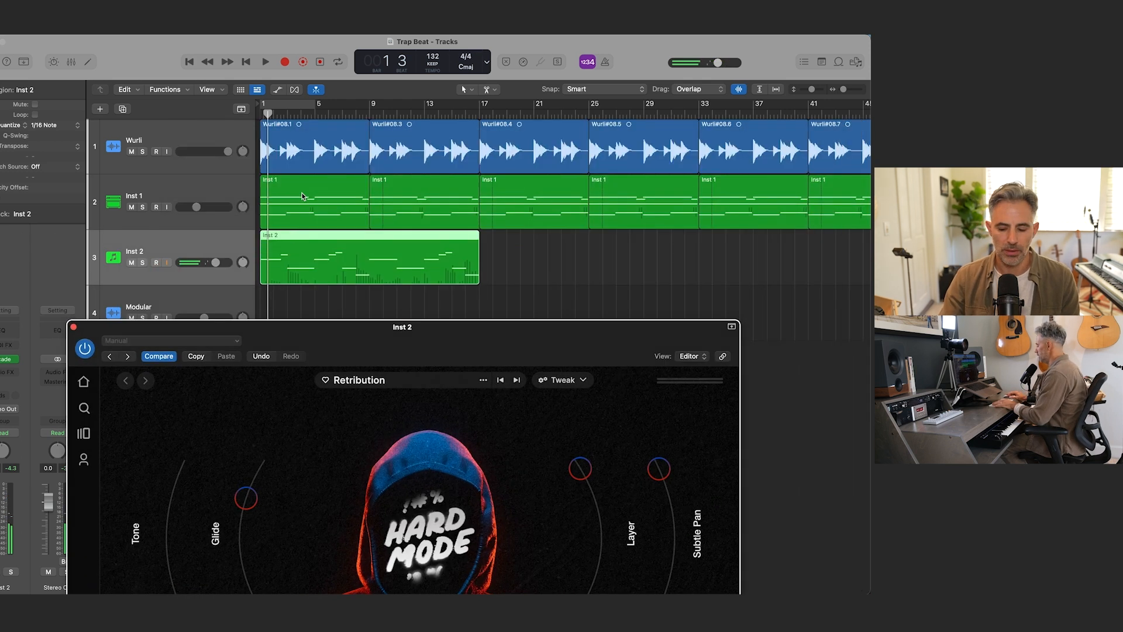
{"action": "key", "text": "space"}
{"action": "left_click_drag", "start_coordinate": [382, 322], "coordinate": [627, 128]}
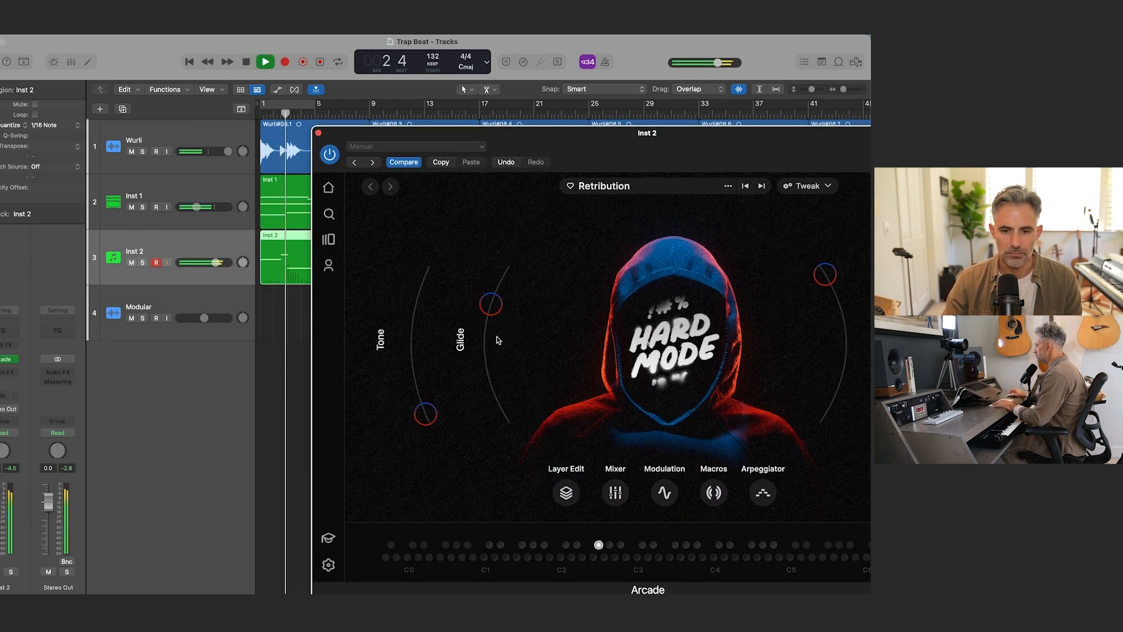
{"action": "mouse_move", "coordinate": [491, 305]}
{"action": "left_mouse_down"}
{"action": "mouse_move", "coordinate": [482, 347]}
{"action": "mouse_move", "coordinate": [496, 294]}
{"action": "left_mouse_up"}
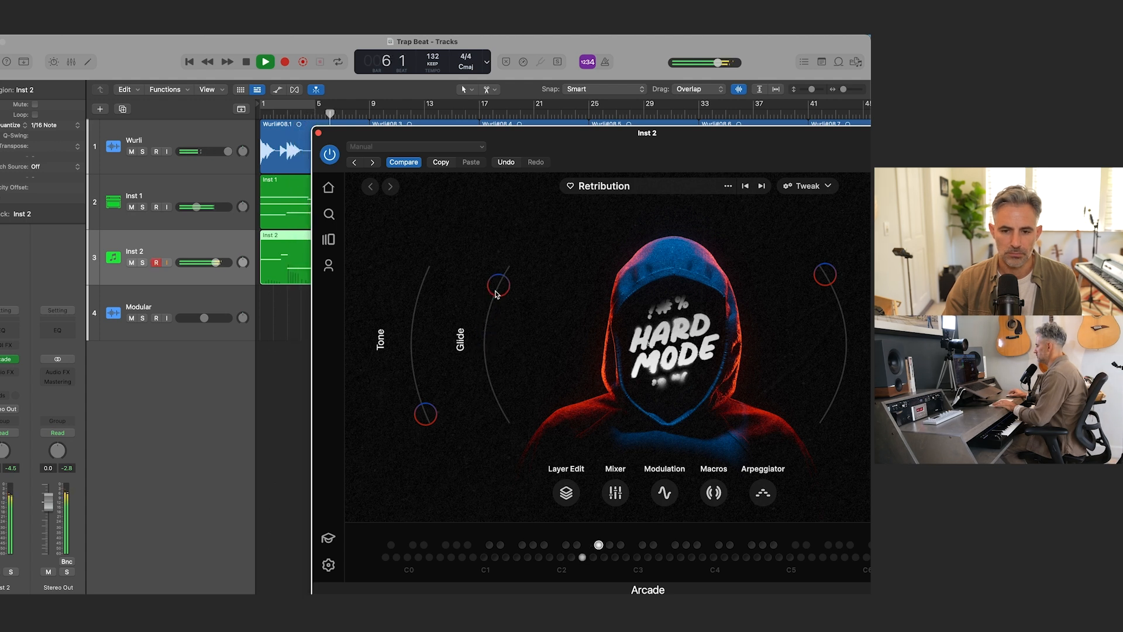
{"action": "left_click_drag", "start_coordinate": [495, 293], "coordinate": [477, 316]}
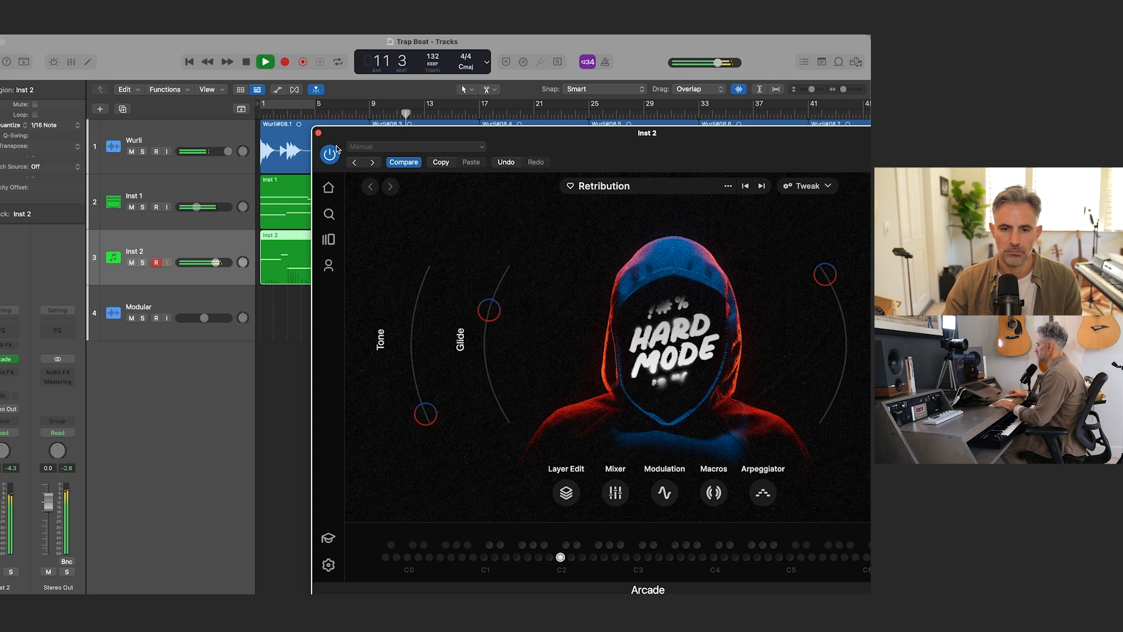
{"action": "key", "text": "super+w"}
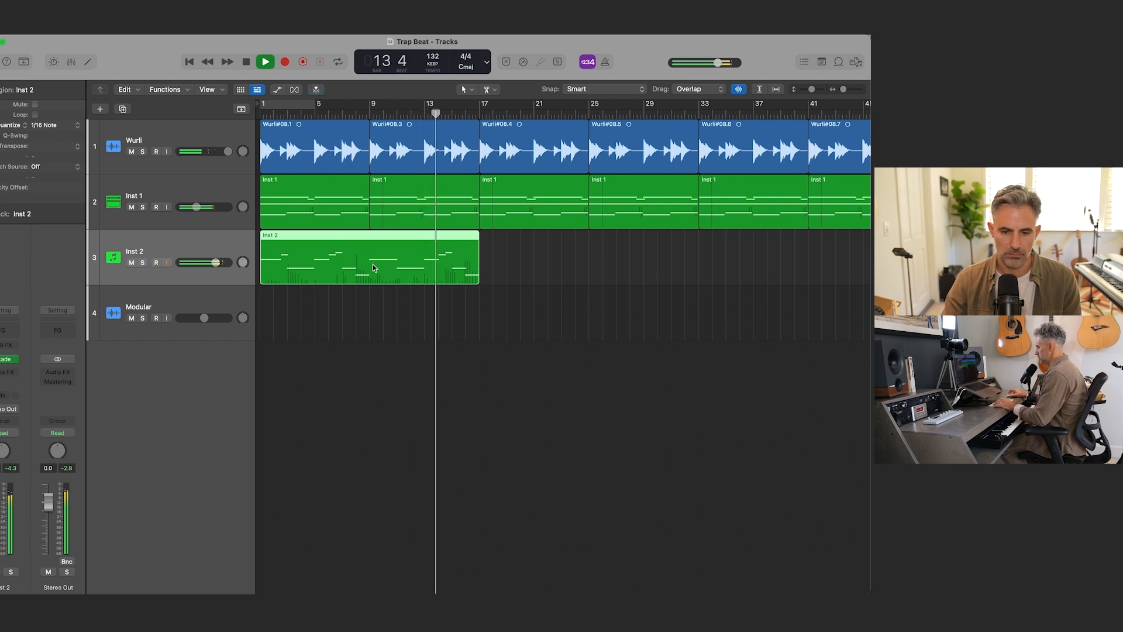
Step: Copy the Inst 2 region along its own track so that copies start at bars 17 and 33, and stop playback
{"action": "left_click_drag", "start_coordinate": [359, 268], "coordinate": [765, 247]}
{"action": "key", "text": "space"}
{"action": "key", "text": "super+Left"}
{"action": "key", "text": "super+Left"}
{"action": "key", "text": "super+Left"}
{"action": "key", "text": "super+Left"}
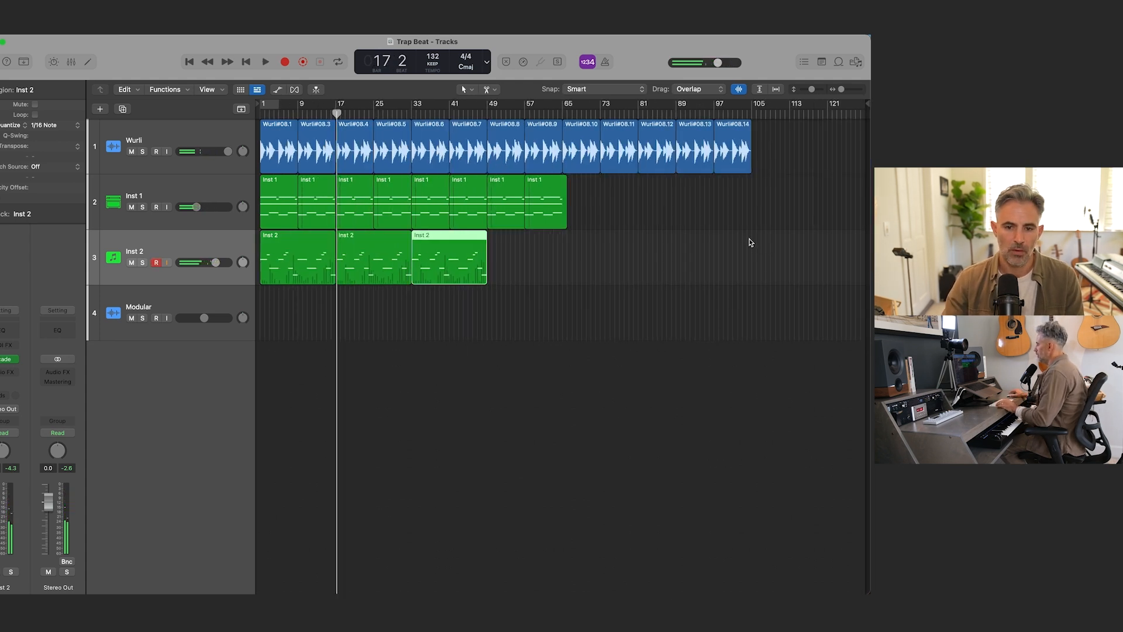
Step: Place another copy of the Inst 2 region on its track, starting at bar 49
{"action": "left_click_drag", "start_coordinate": [432, 261], "coordinate": [507, 255]}
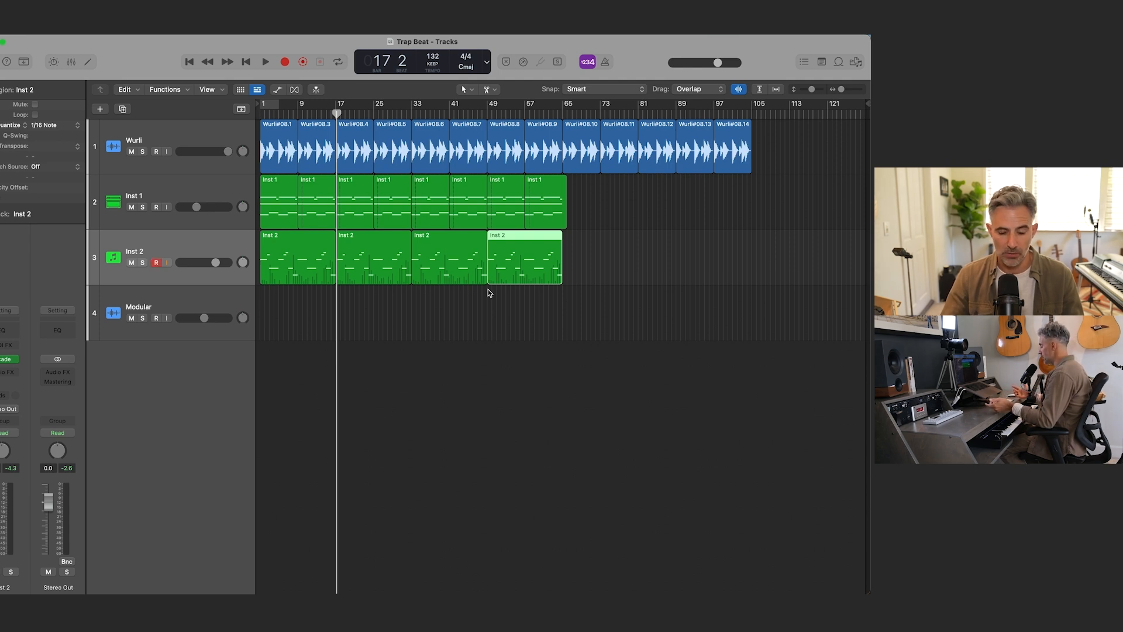
Step: Create one software instrument track with a stereo Sampler, and close the sound library
{"action": "key", "text": "alt+super+n"}
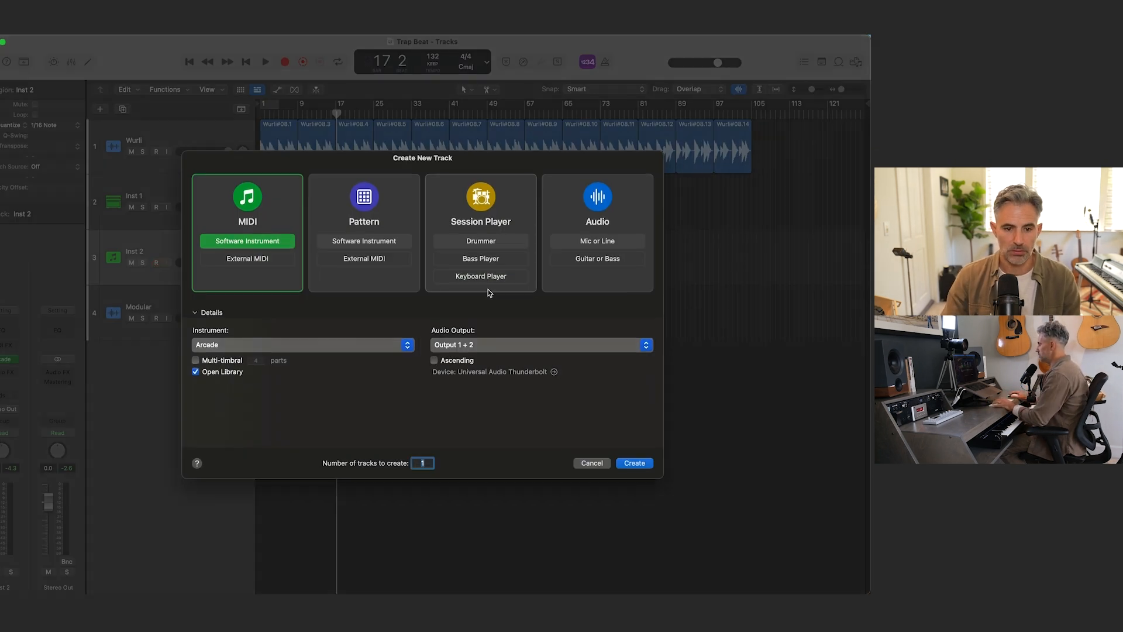
{"action": "left_click", "coordinate": [320, 348]}
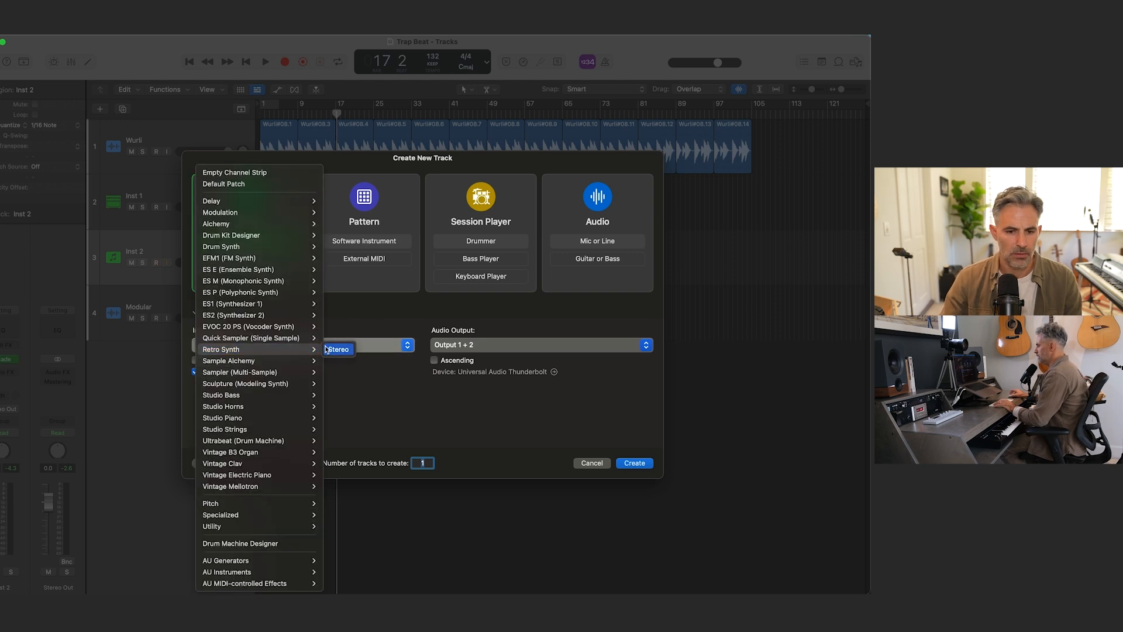
{"action": "mouse_move", "coordinate": [293, 315]}
{"action": "mouse_move", "coordinate": [272, 374]}
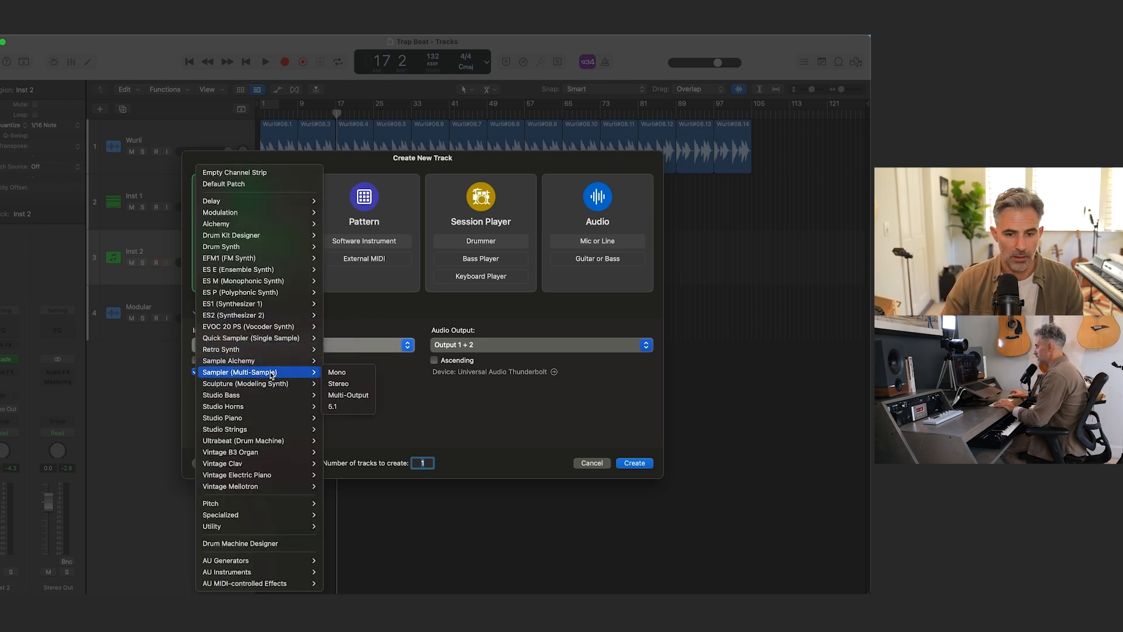
{"action": "left_click", "coordinate": [345, 386]}
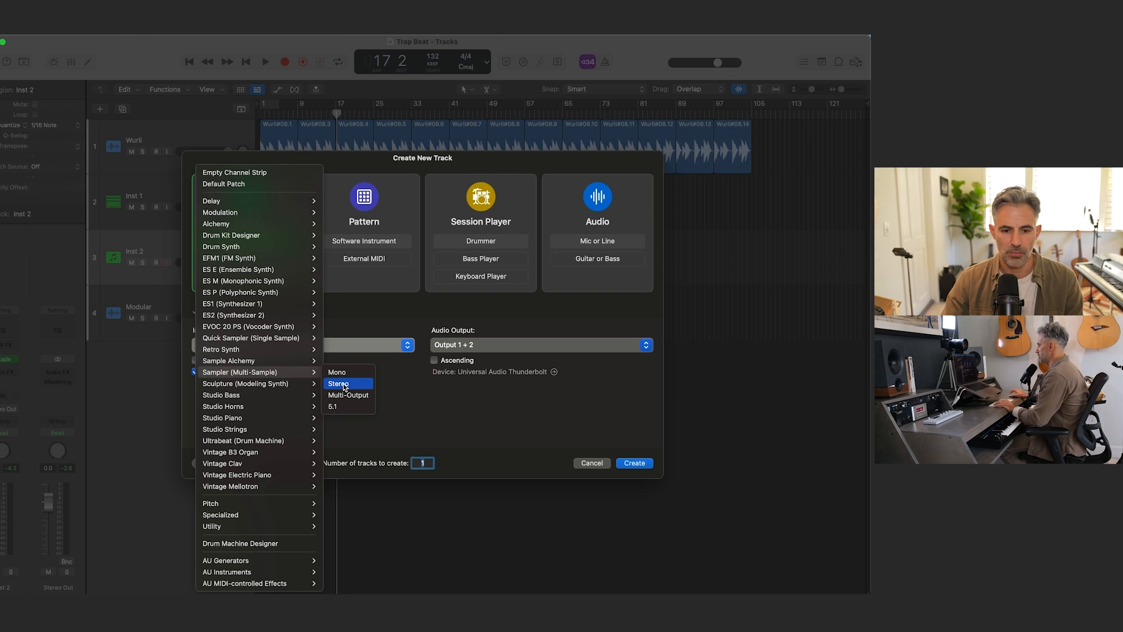
{"action": "left_click", "coordinate": [620, 462]}
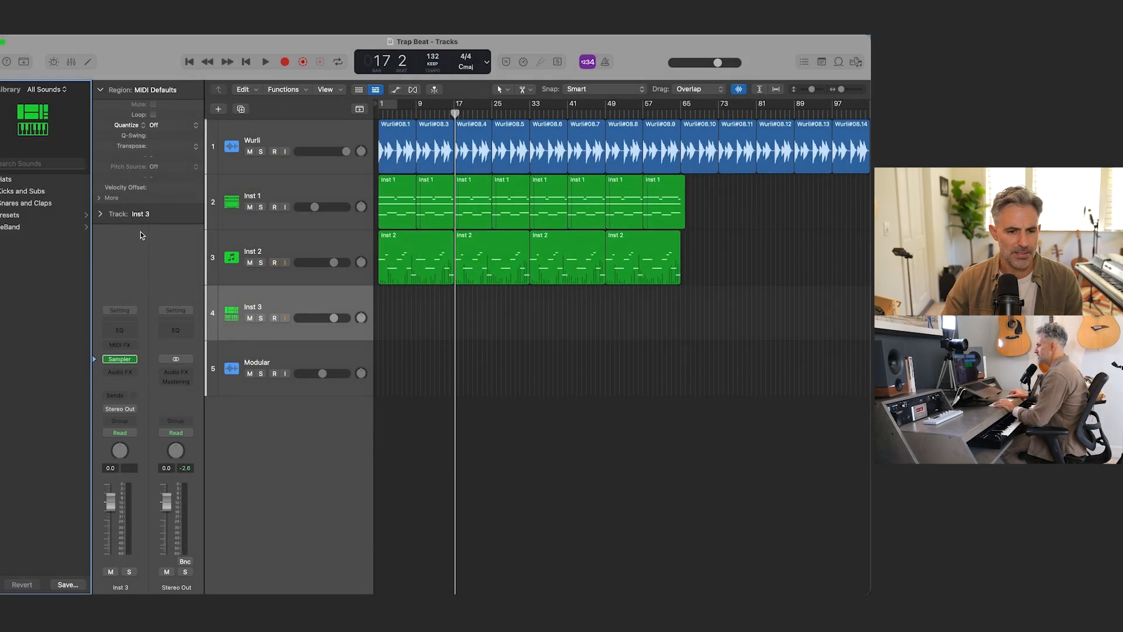
{"action": "left_click_drag", "start_coordinate": [93, 253], "coordinate": [47, 260]}
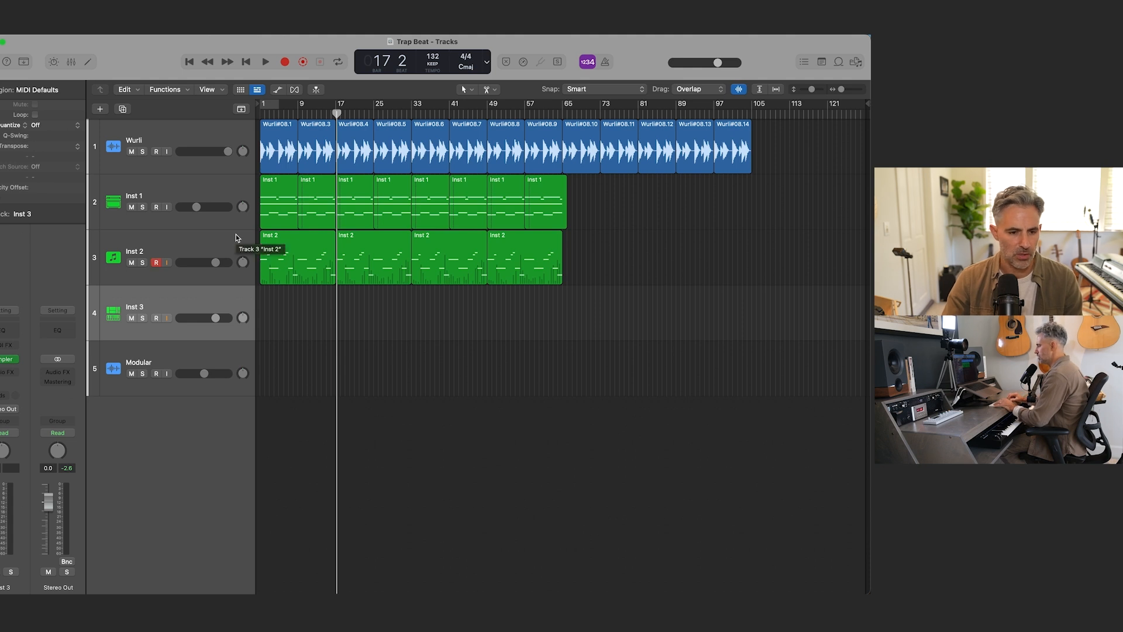
Step: Load the Tight Trap Kit preset from the electronic drum kits into the new track's Sampler, and close the plug-in window
{"action": "key", "text": "Return"}
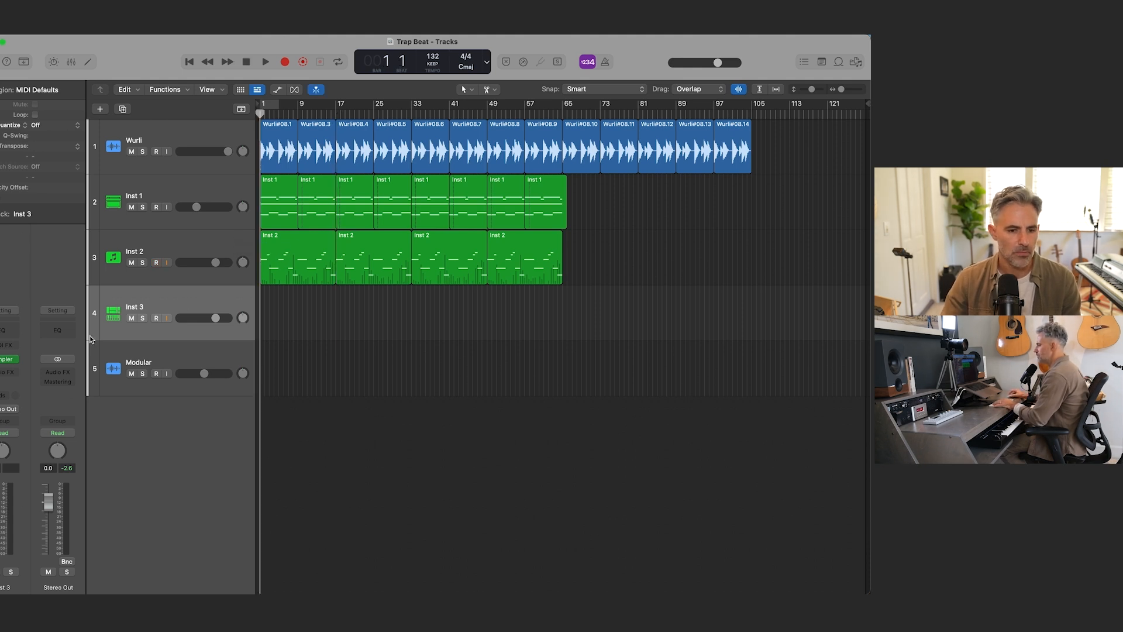
{"action": "left_click", "coordinate": [4, 359]}
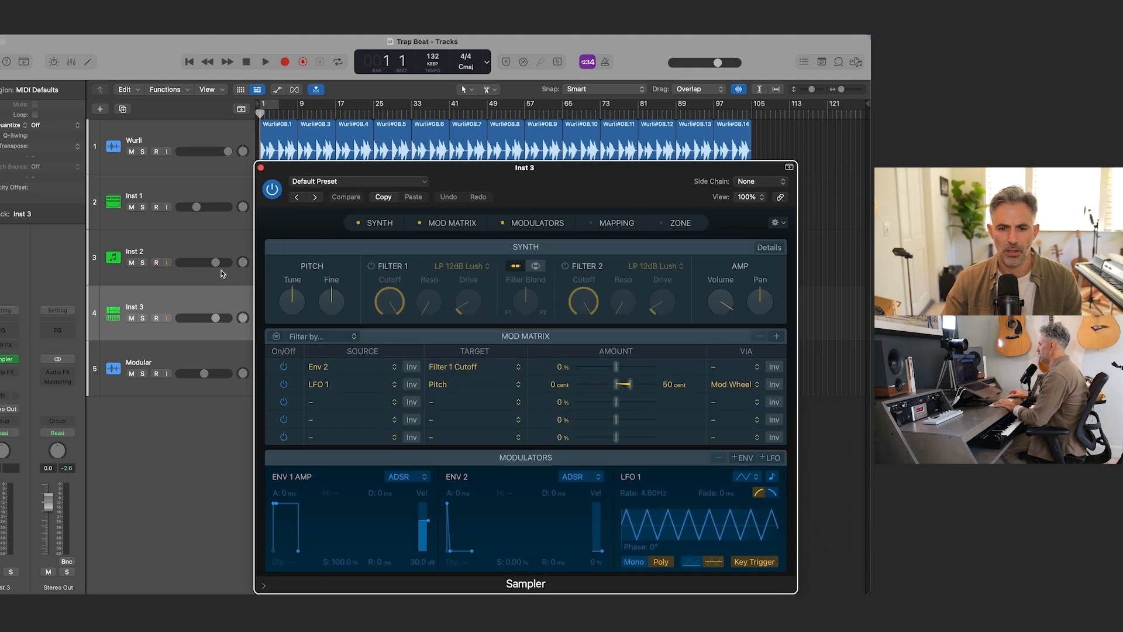
{"action": "left_click", "coordinate": [402, 184]}
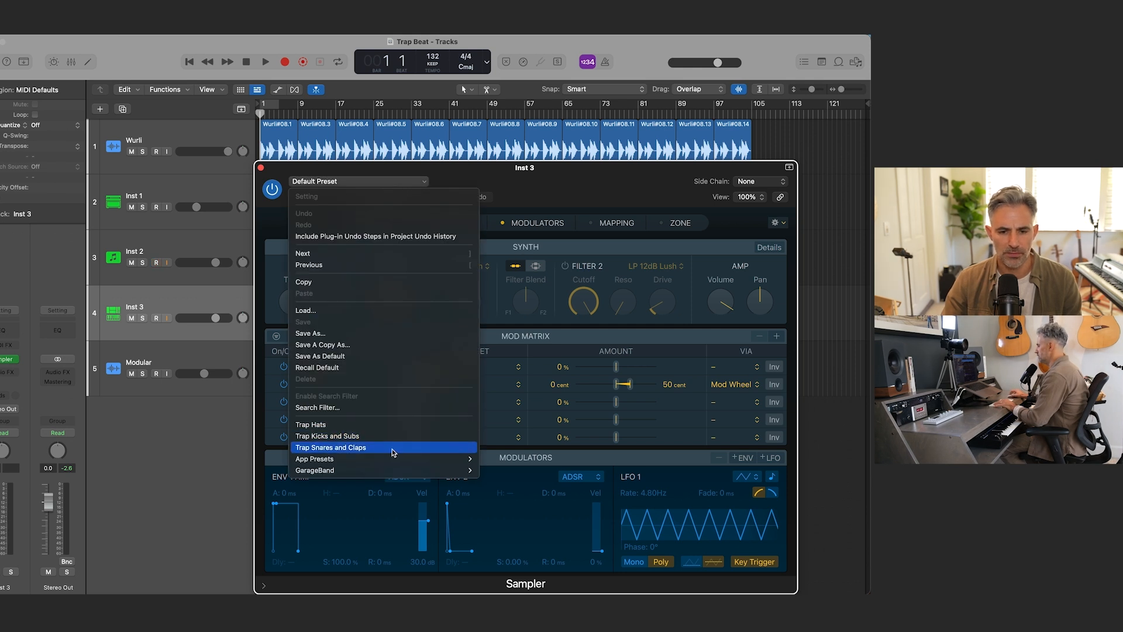
{"action": "mouse_move", "coordinate": [366, 459]}
{"action": "mouse_move", "coordinate": [538, 461]}
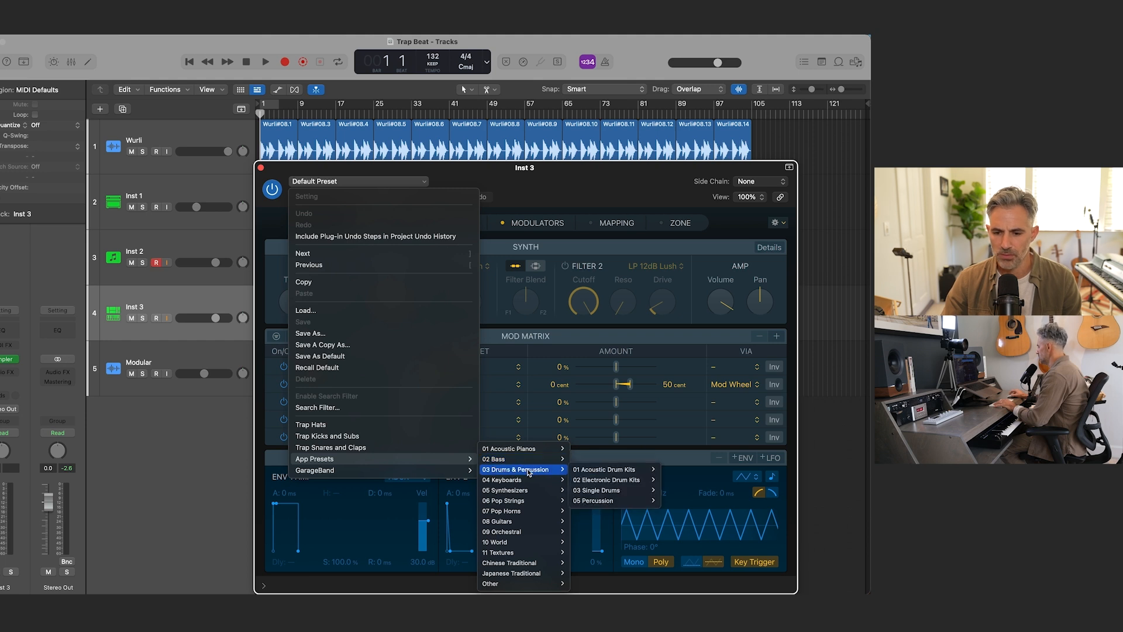
{"action": "mouse_move", "coordinate": [605, 473]}
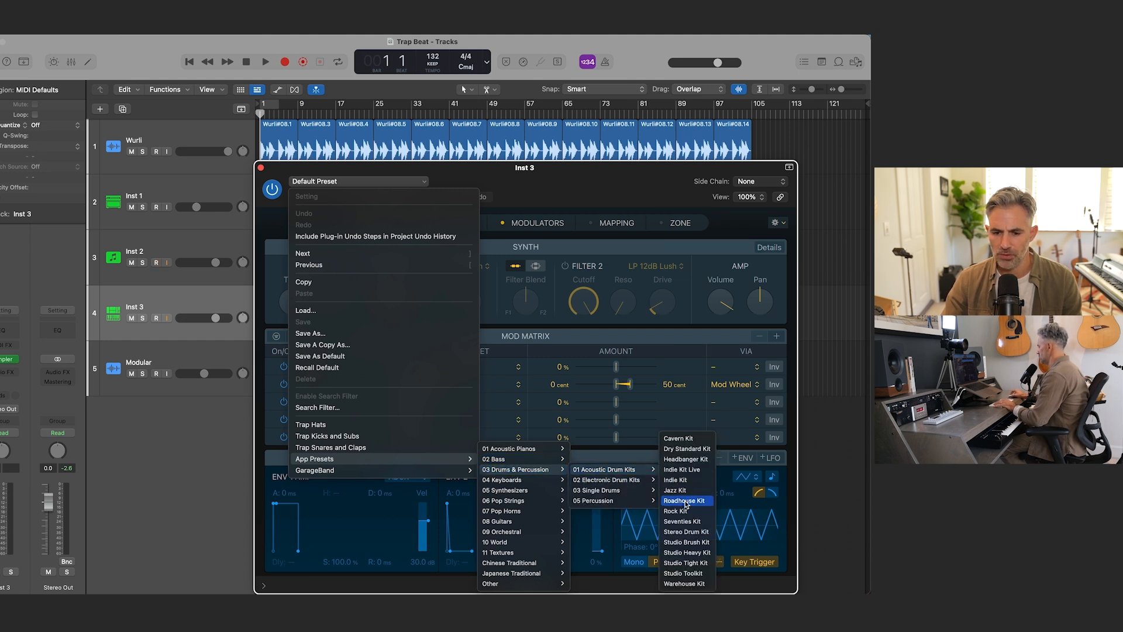
{"action": "scroll", "coordinate": [682, 490], "scroll_direction": "down", "scroll_amount": 5}
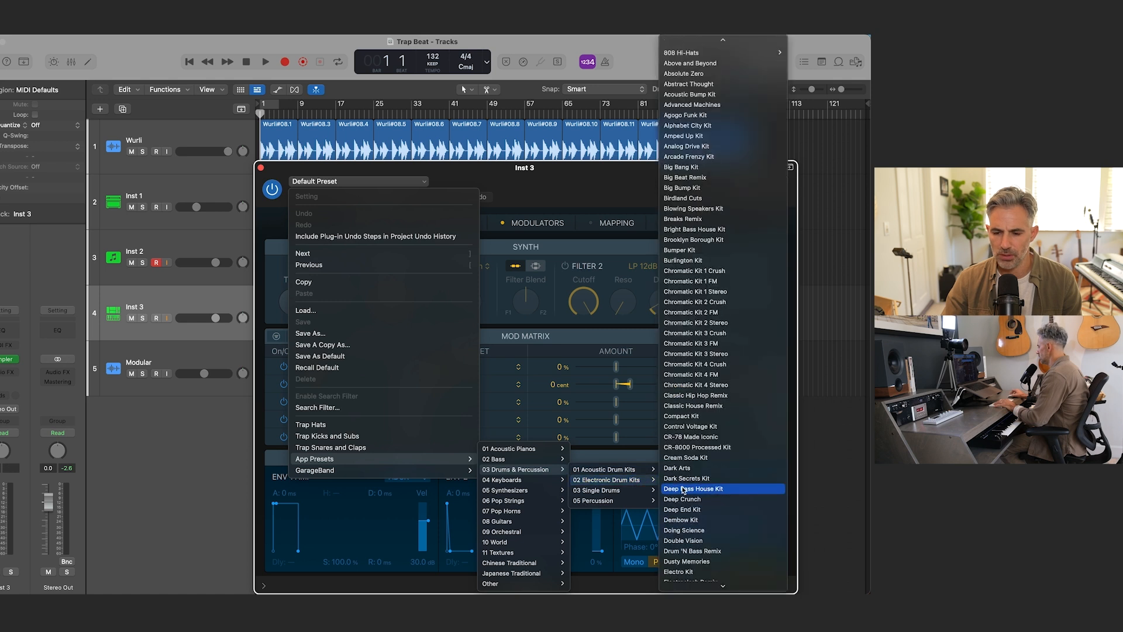
{"action": "scroll", "coordinate": [684, 489], "scroll_direction": "down", "scroll_amount": 14}
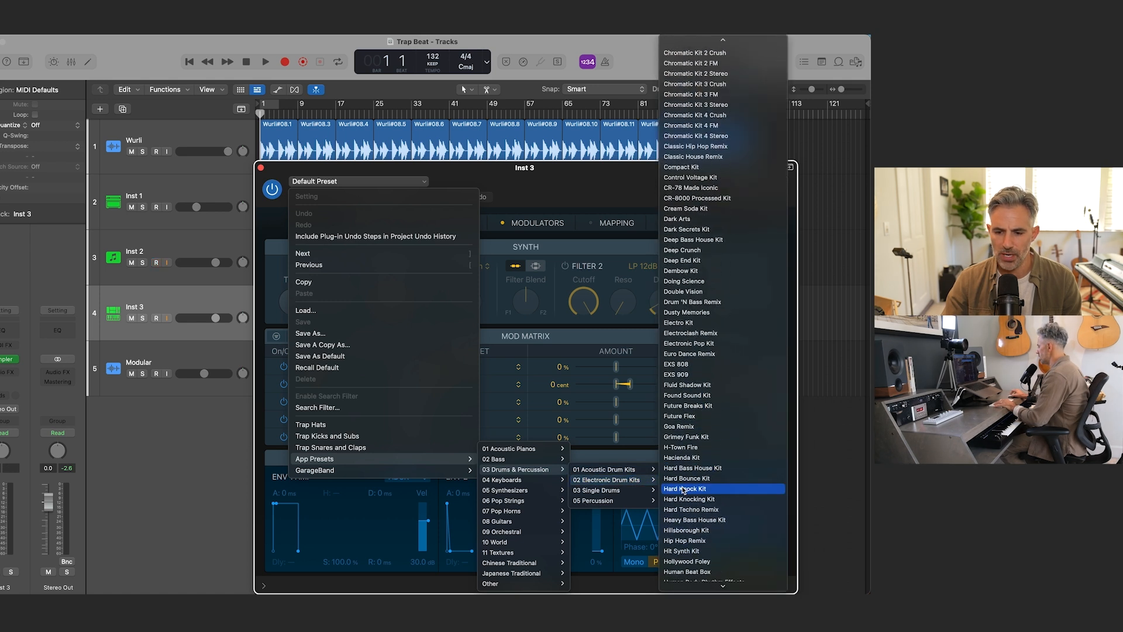
{"action": "scroll", "coordinate": [686, 489], "scroll_direction": "down", "scroll_amount": 12}
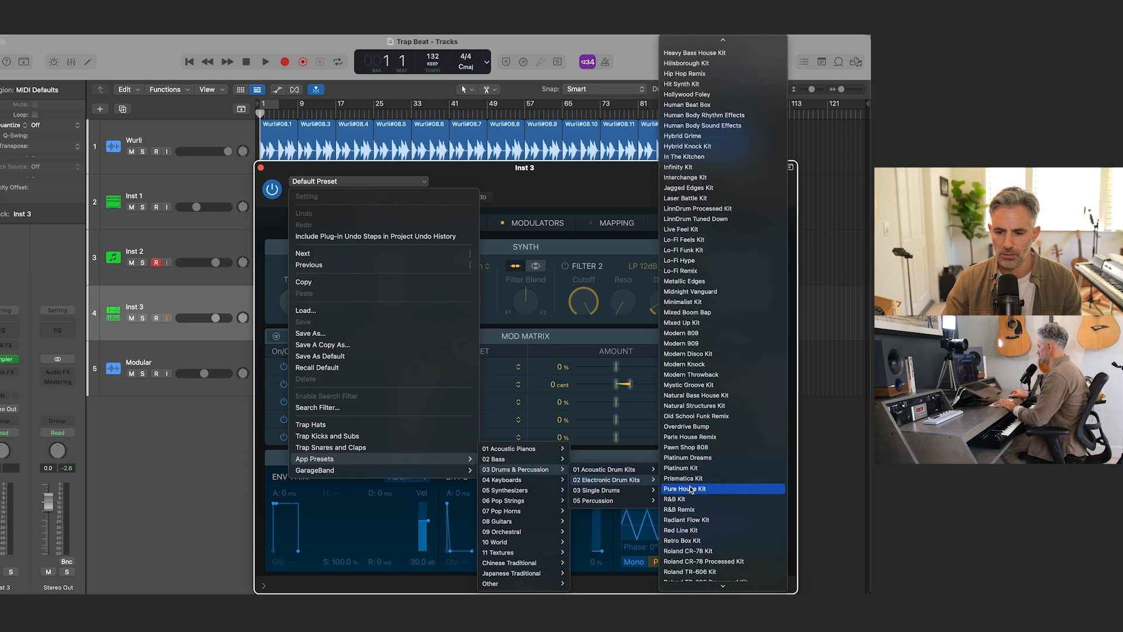
{"action": "scroll", "coordinate": [688, 490], "scroll_direction": "down", "scroll_amount": 5}
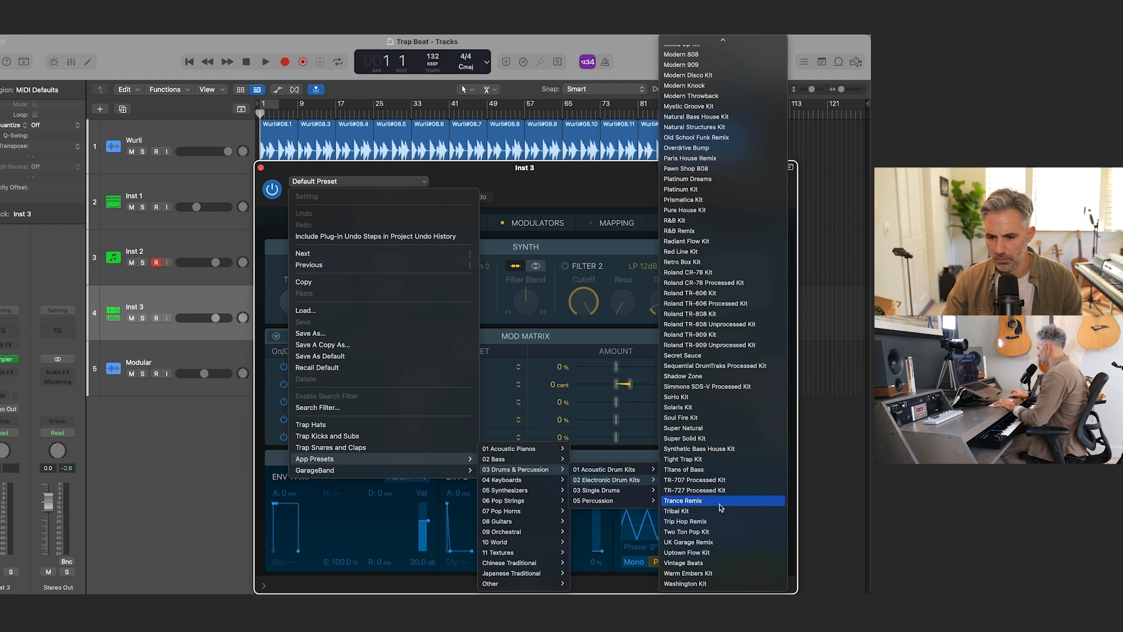
{"action": "left_click", "coordinate": [694, 460]}
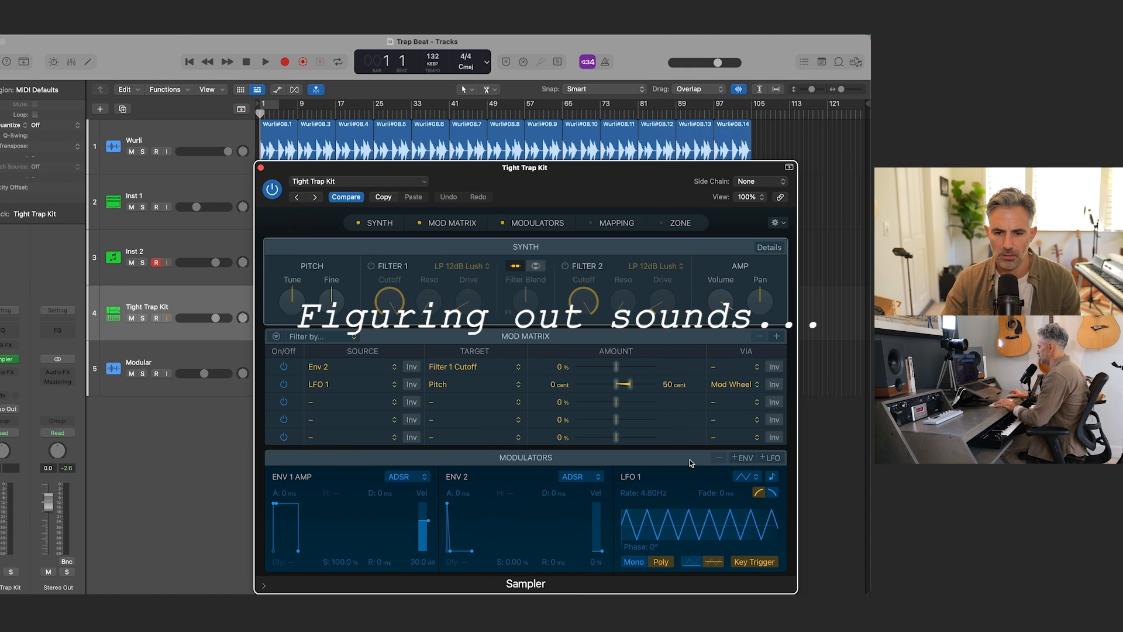
{"action": "left_click", "coordinate": [261, 168]}
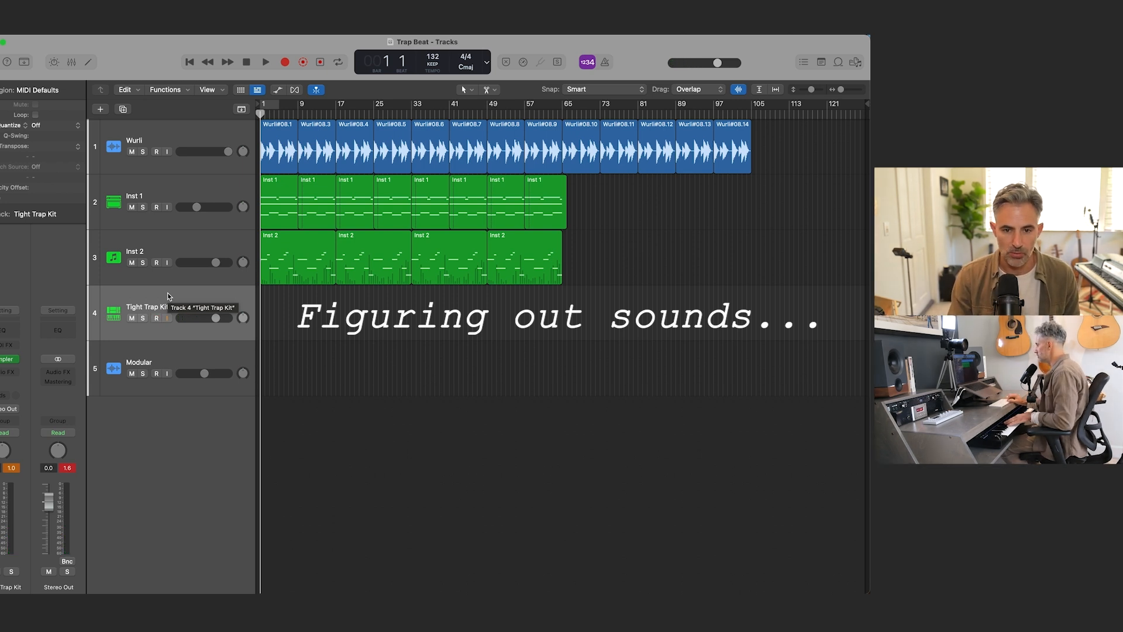
{"action": "key", "text": "space"}
{"action": "key", "text": "Return"}
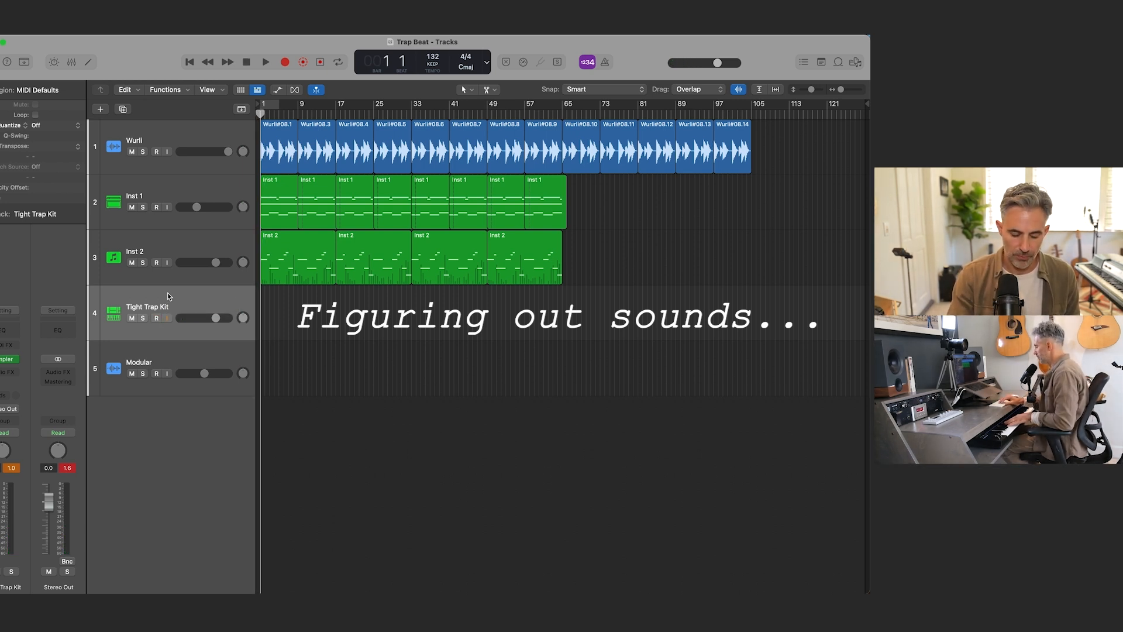
{"action": "key", "text": "r"}
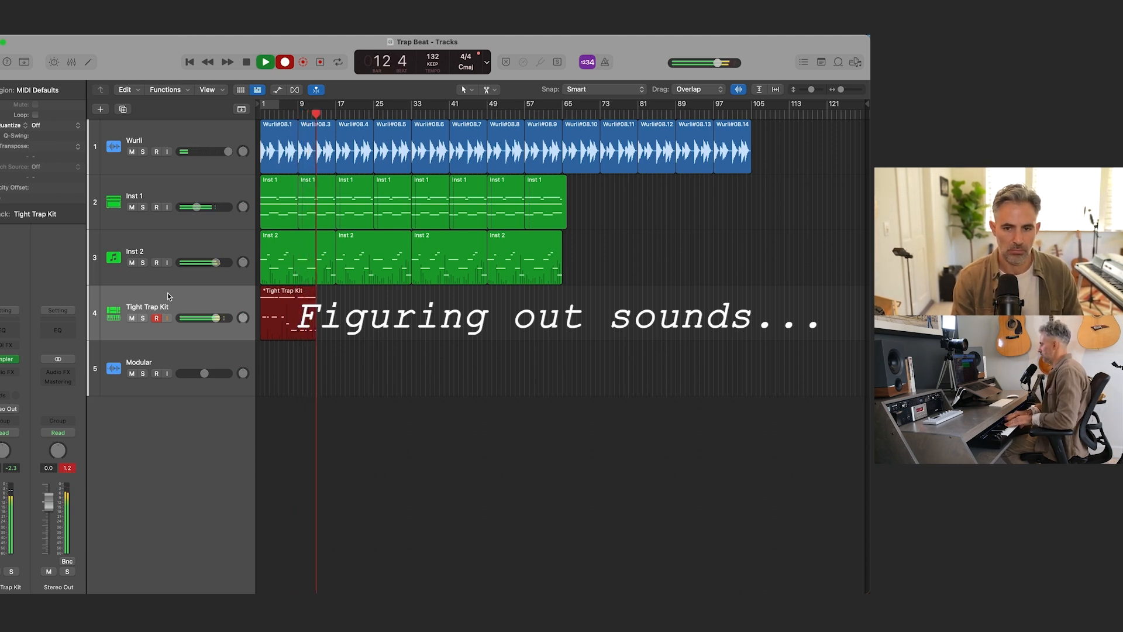
{"action": "key", "text": "space"}
{"action": "key", "text": "super+period"}
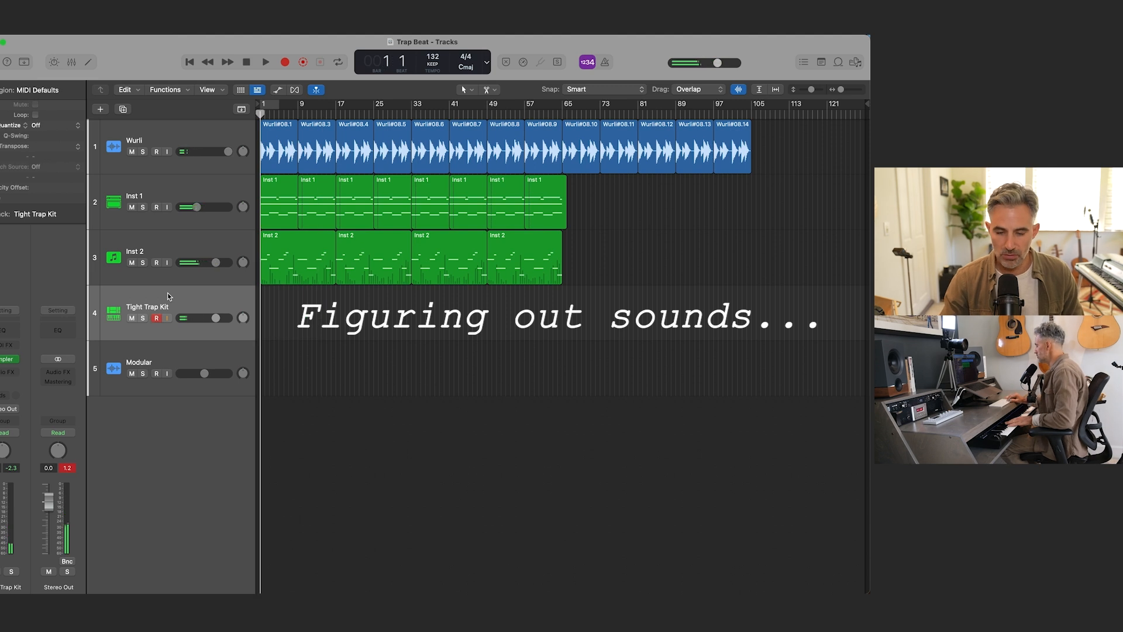
Step: Turn on the metronome and record a Tight Trap Kit drum take from bar 1 to about bar 11
{"action": "left_click", "coordinate": [605, 64]}
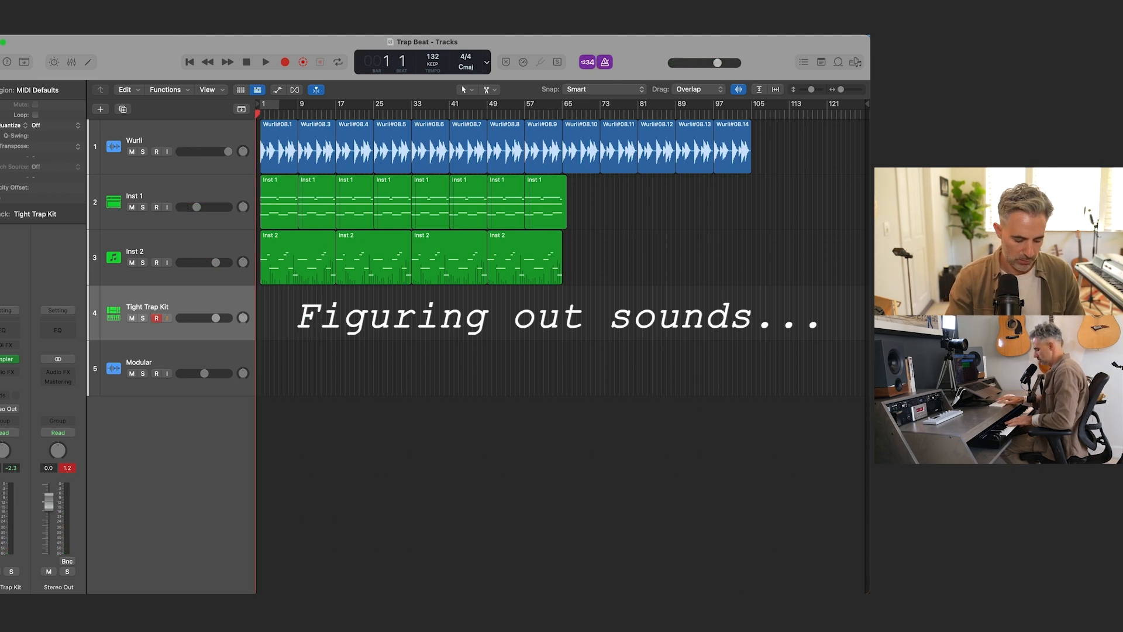
{"action": "key", "text": "r"}
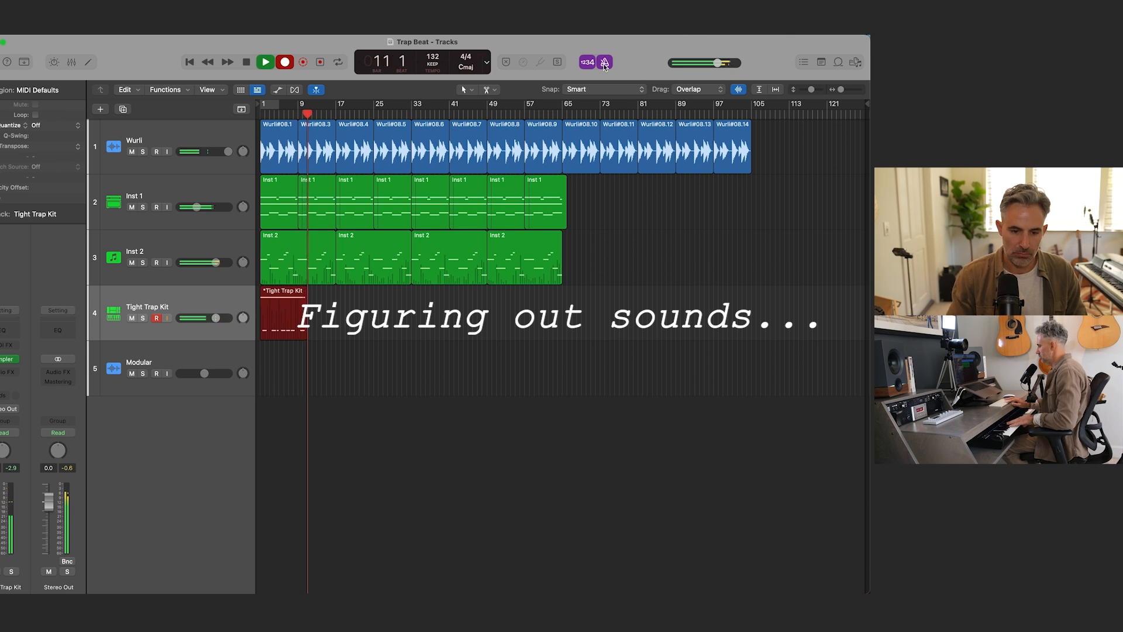
{"action": "key", "text": "space"}
Step: Lower the Stereo Out level to -5.8 dB and record a second Tight Trap Kit take from bar 17 to about bar 25
{"action": "left_click_drag", "start_coordinate": [49, 517], "coordinate": [50, 519]}
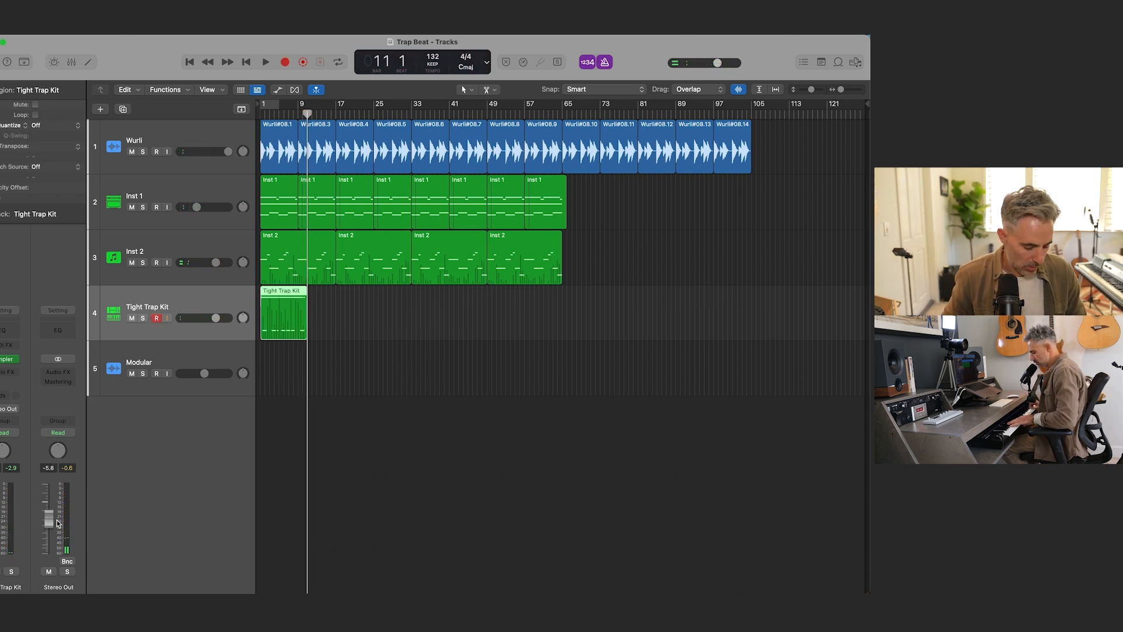
{"action": "key", "text": "r"}
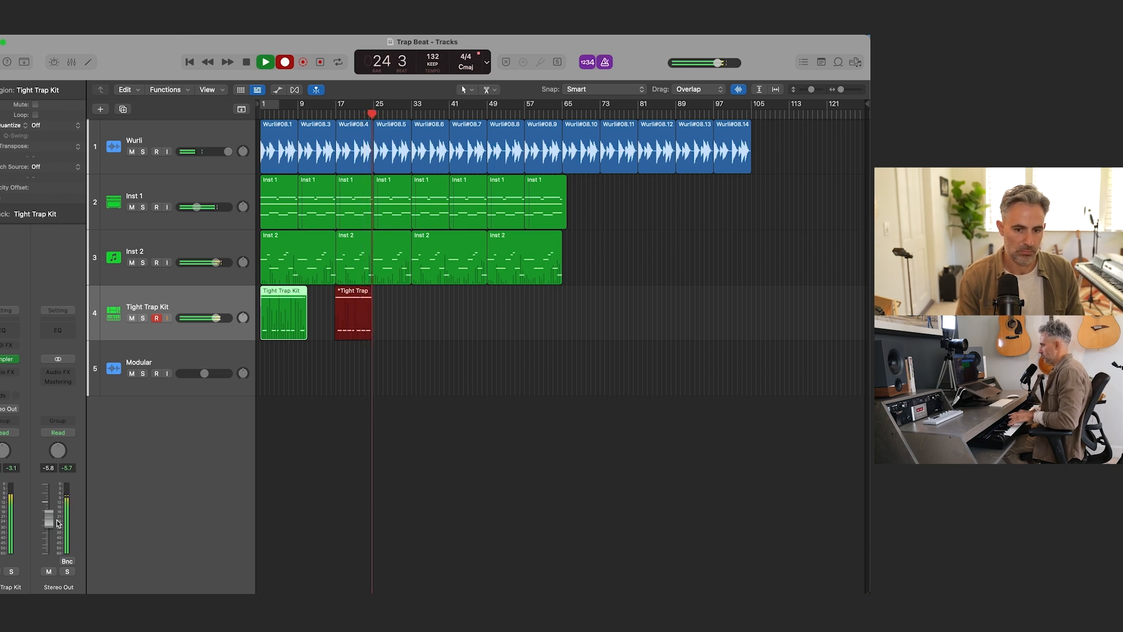
{"action": "key", "text": "space"}
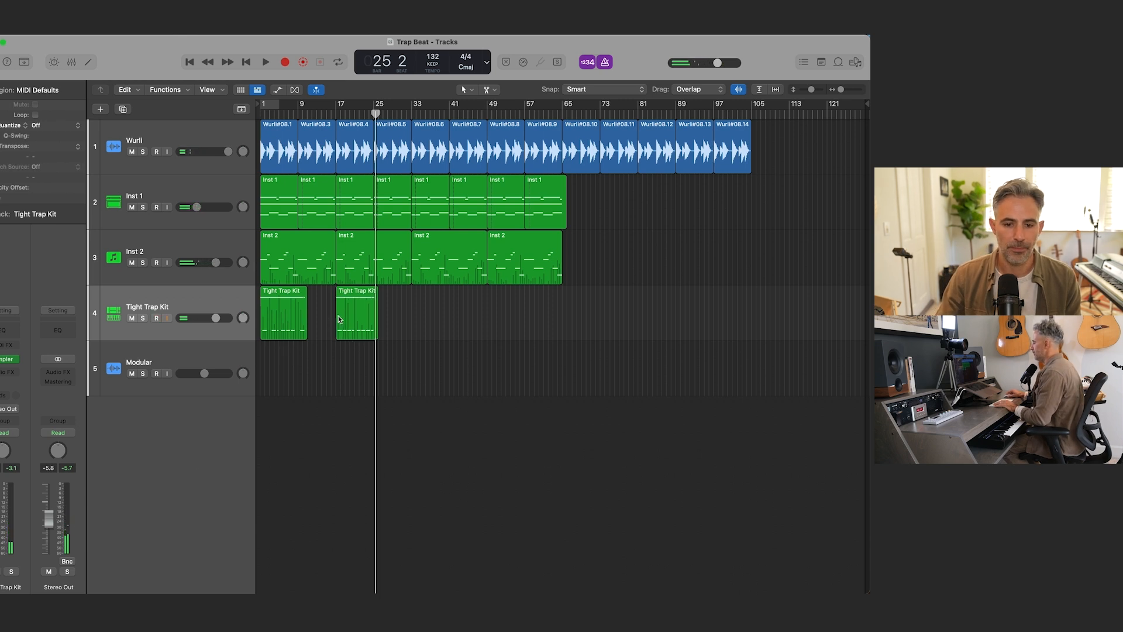
Step: Quantize the Tight Trap Kit region at bar 17 to 1/16 & 1/8 Triplet, and play it back
{"action": "left_click", "coordinate": [47, 124]}
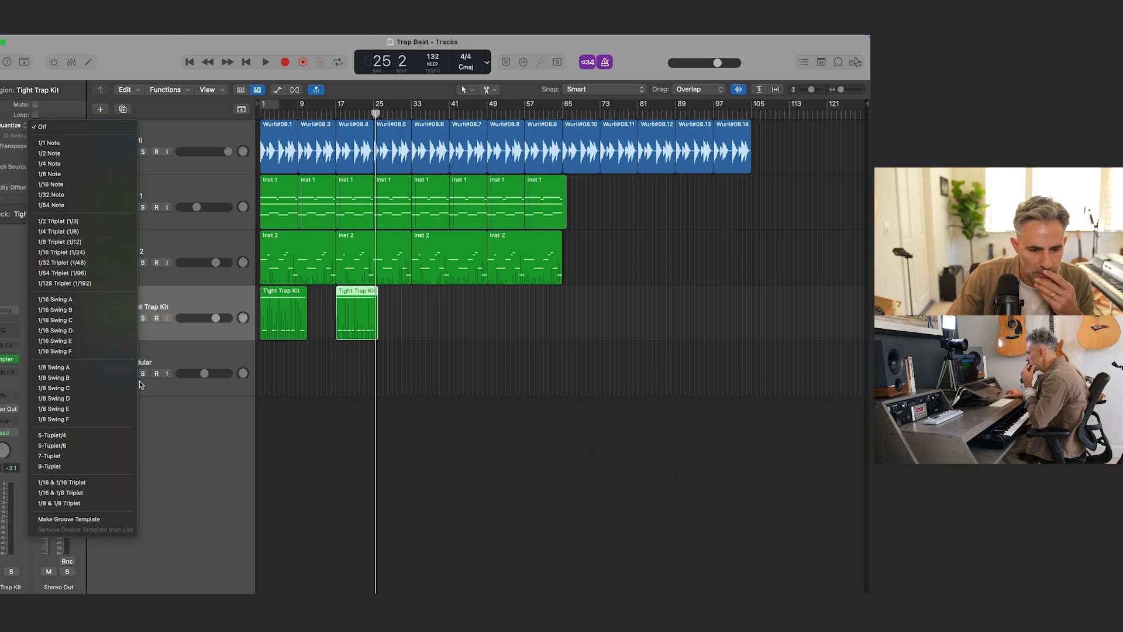
{"action": "left_click", "coordinate": [72, 493]}
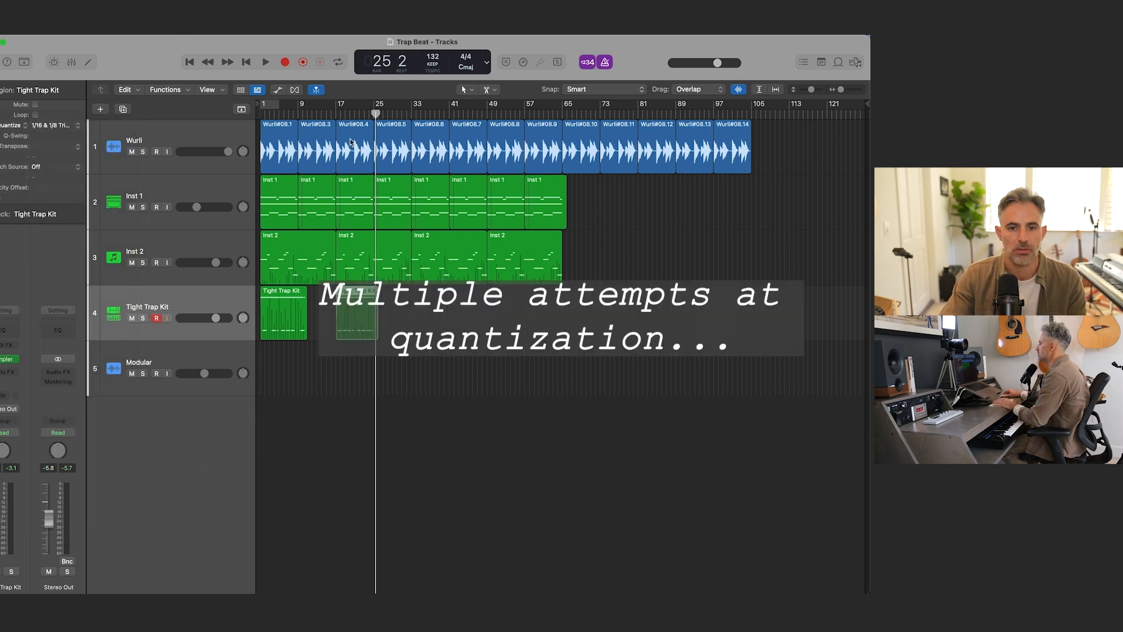
{"action": "left_click", "coordinate": [331, 112]}
{"action": "key", "text": "space"}
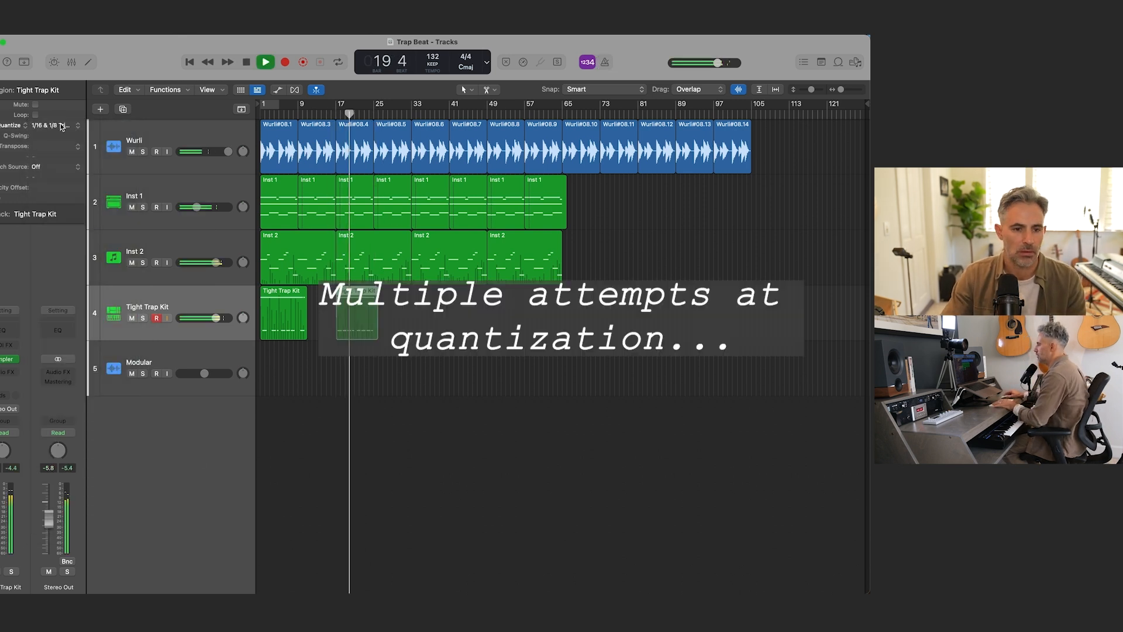
Step: Try 1/16 & 1/16 Triplet quantization on the bar 17 drum region and return it to 1/16 & 1/8 Triplet
{"action": "left_click", "coordinate": [62, 127]}
{"action": "left_click", "coordinate": [61, 116]}
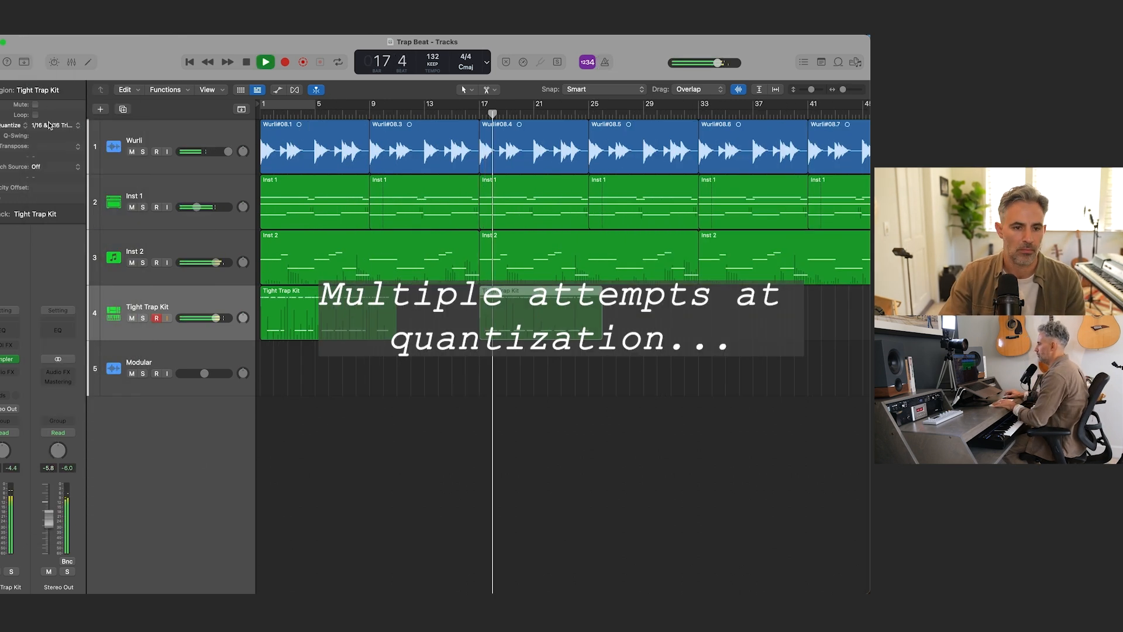
{"action": "left_click", "coordinate": [64, 125]}
{"action": "left_click", "coordinate": [70, 149]}
{"action": "left_click", "coordinate": [61, 126]}
{"action": "left_click", "coordinate": [62, 116]}
Step: Open the bar 17 drum region in the Piano Roll and check the timing of its hi-hat and low drum notes
{"action": "double_click", "coordinate": [518, 315]}
{"action": "scroll", "coordinate": [519, 456], "scroll_direction": "right", "scroll_amount": 5}
{"action": "left_click", "coordinate": [526, 488]}
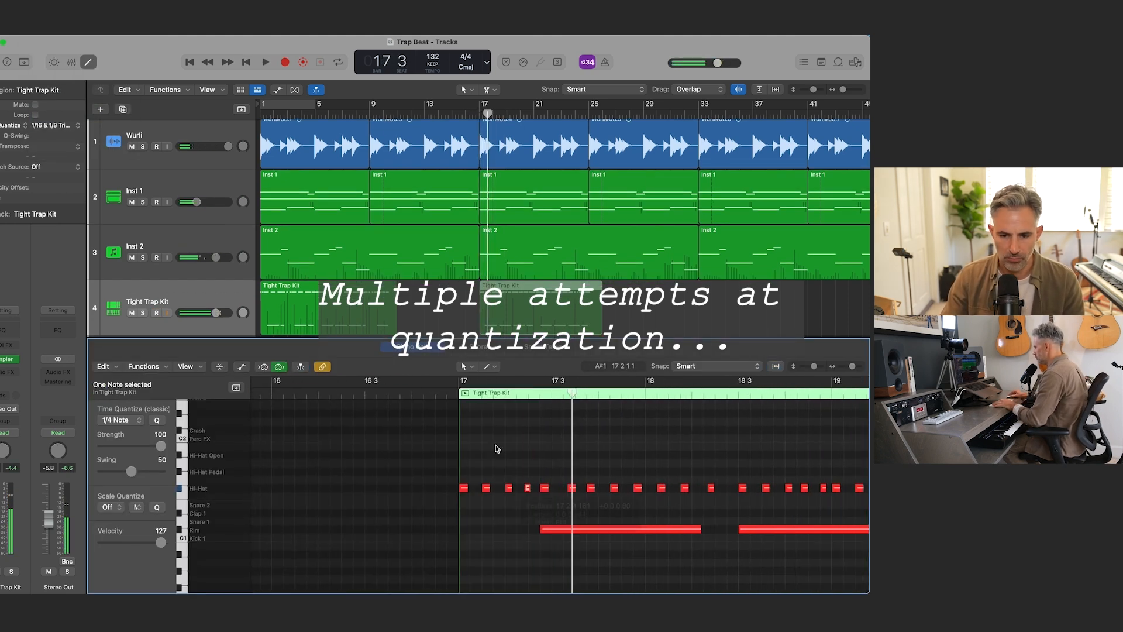
{"action": "scroll", "coordinate": [468, 487], "scroll_direction": "right", "scroll_amount": 5}
{"action": "left_click_drag", "start_coordinate": [421, 529], "coordinate": [440, 529]}
{"action": "key", "text": "space"}
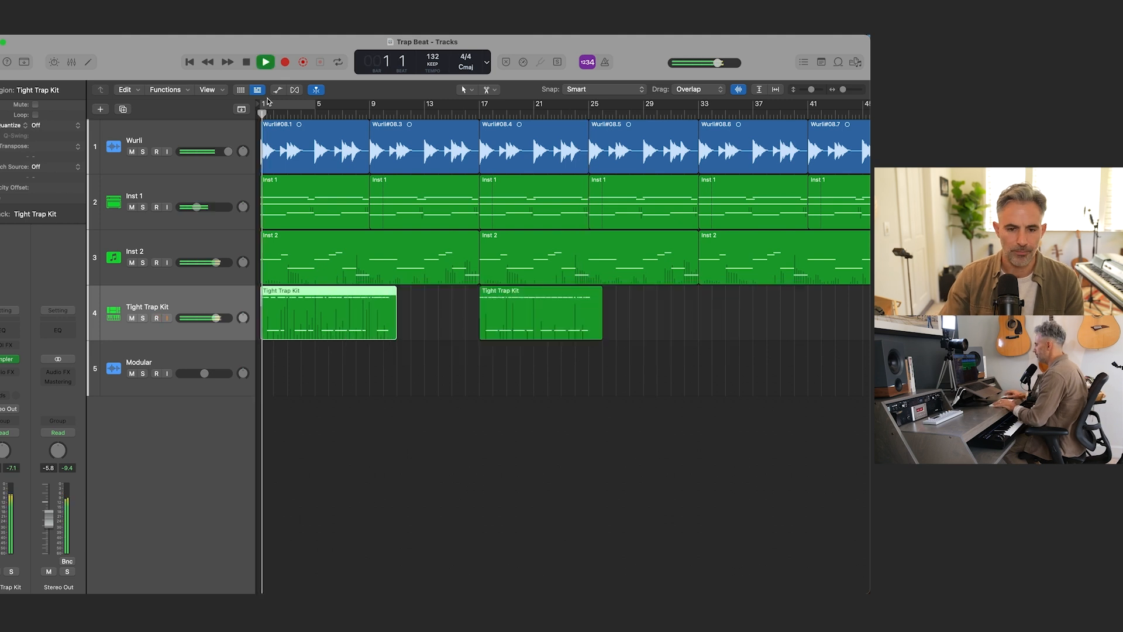
Step: Quantize the first Tight Trap Kit region to 1/16 & 1/16 Triplet after trying 1/16 & 1/8 Triplet
{"action": "left_click", "coordinate": [62, 125]}
{"action": "left_click", "coordinate": [88, 493]}
{"action": "left_click", "coordinate": [62, 125]}
{"action": "left_click", "coordinate": [50, 132]}
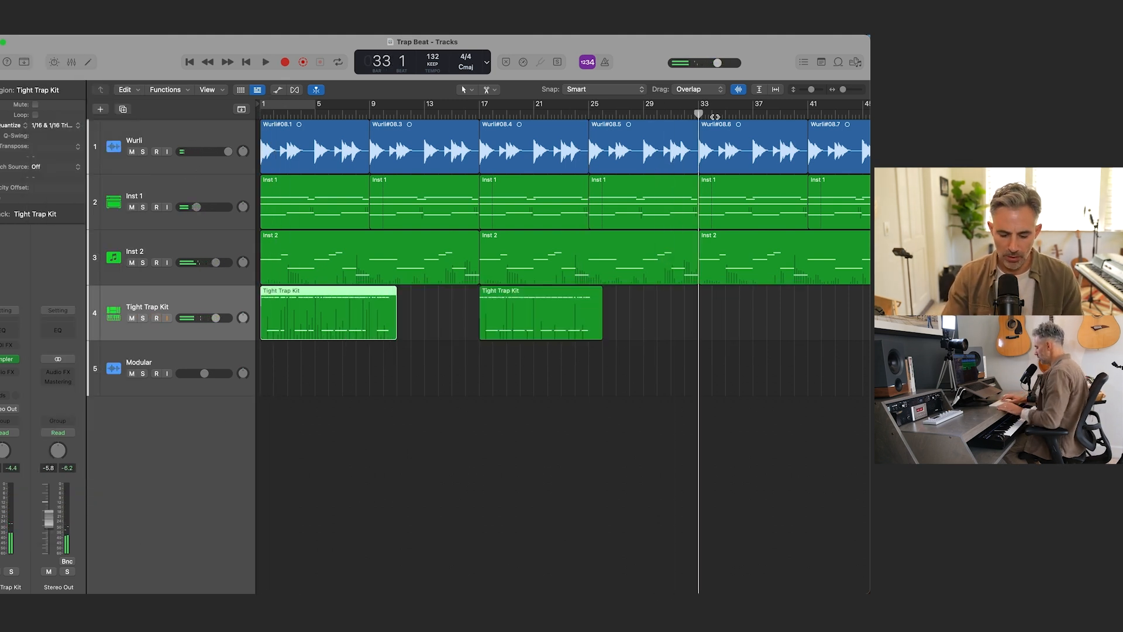
{"action": "key", "text": "r"}
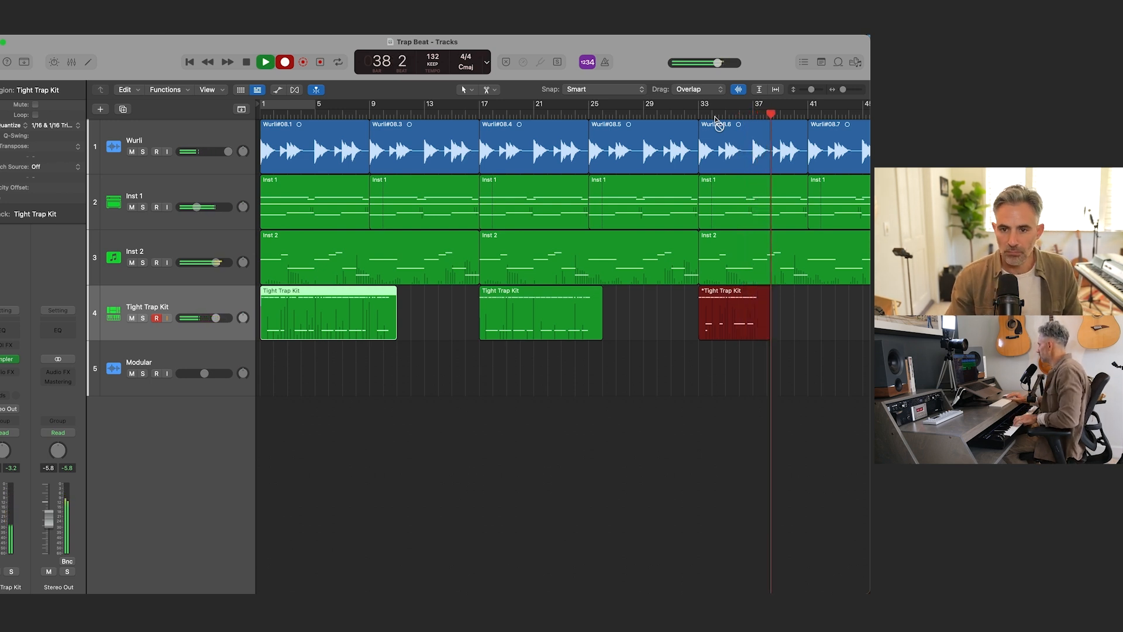
{"action": "key", "text": "space"}
{"action": "key", "text": "Delete"}
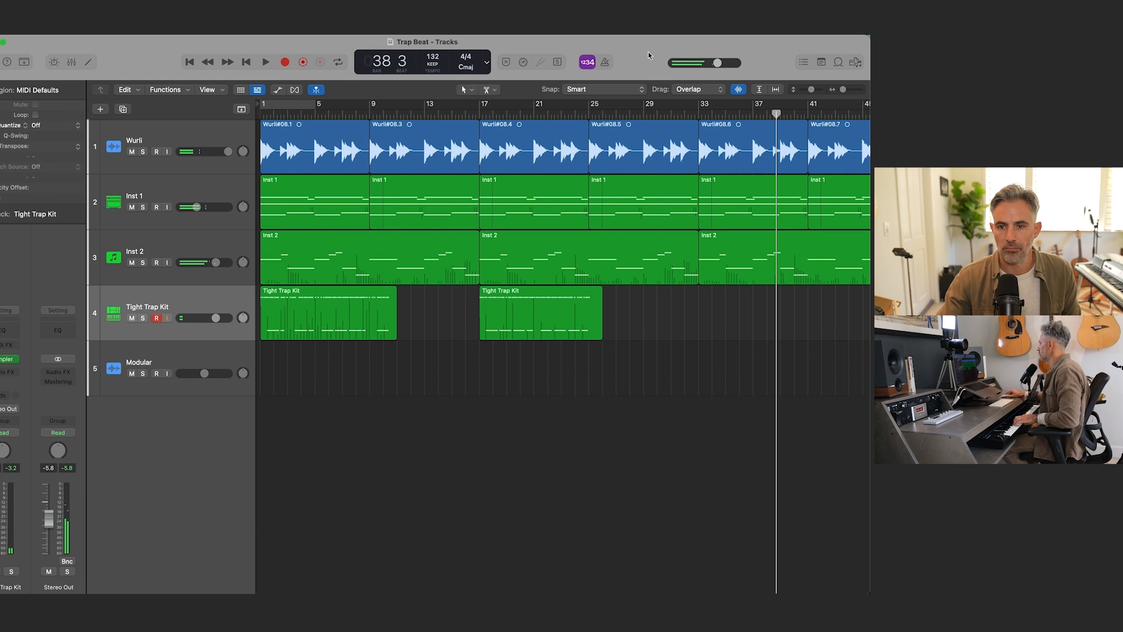
Step: Start recording on the Tight Trap Kit track from bar 33 with the metronome turned on
{"action": "key", "text": "comma"}
{"action": "key", "text": "comma"}
{"action": "key", "text": "comma"}
{"action": "key", "text": "comma"}
{"action": "key", "text": "comma"}
{"action": "key", "text": "comma"}
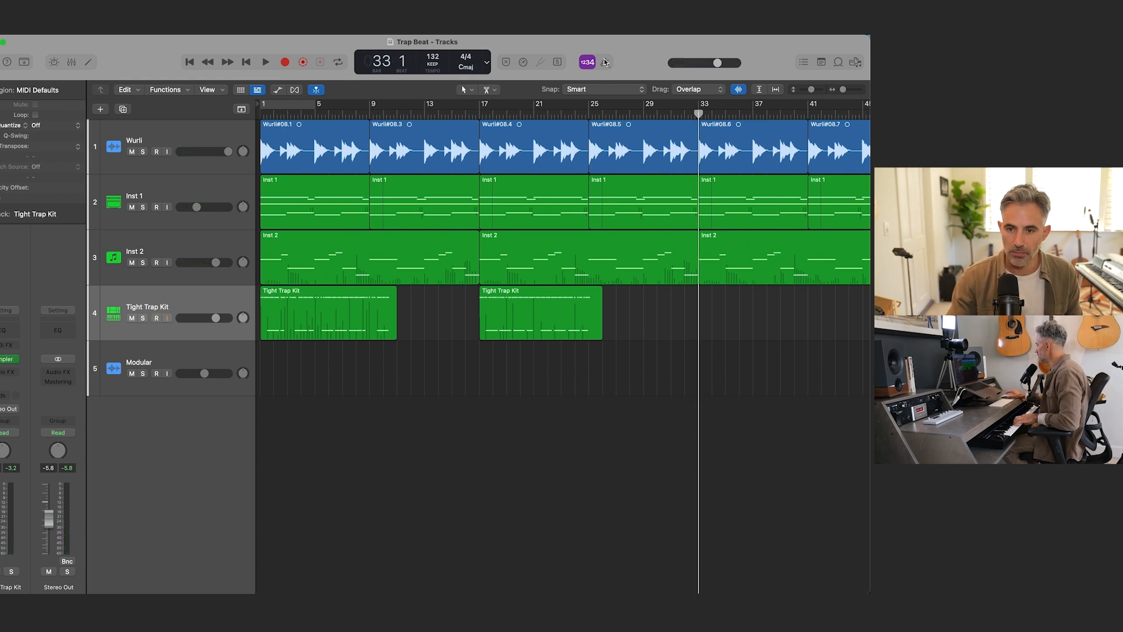
{"action": "key", "text": "r"}
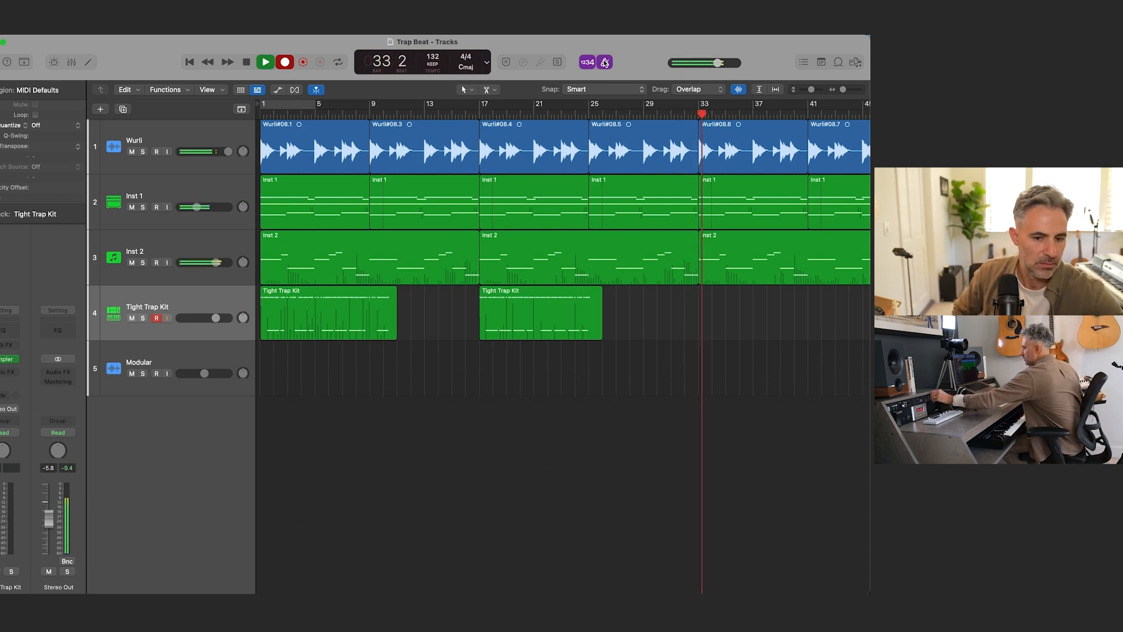
Step: Lower the volumes of the Wurli, Inst 1 and Inst 2 tracks slightly during the recording
{"action": "left_click", "coordinate": [159, 142]}
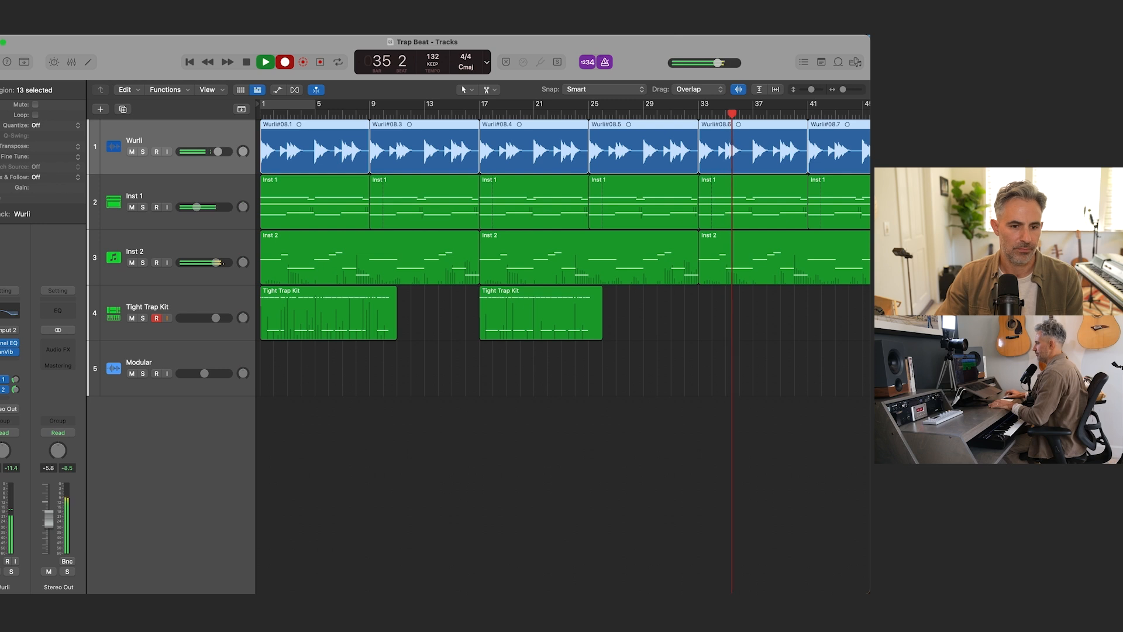
{"action": "key", "text": "Down"}
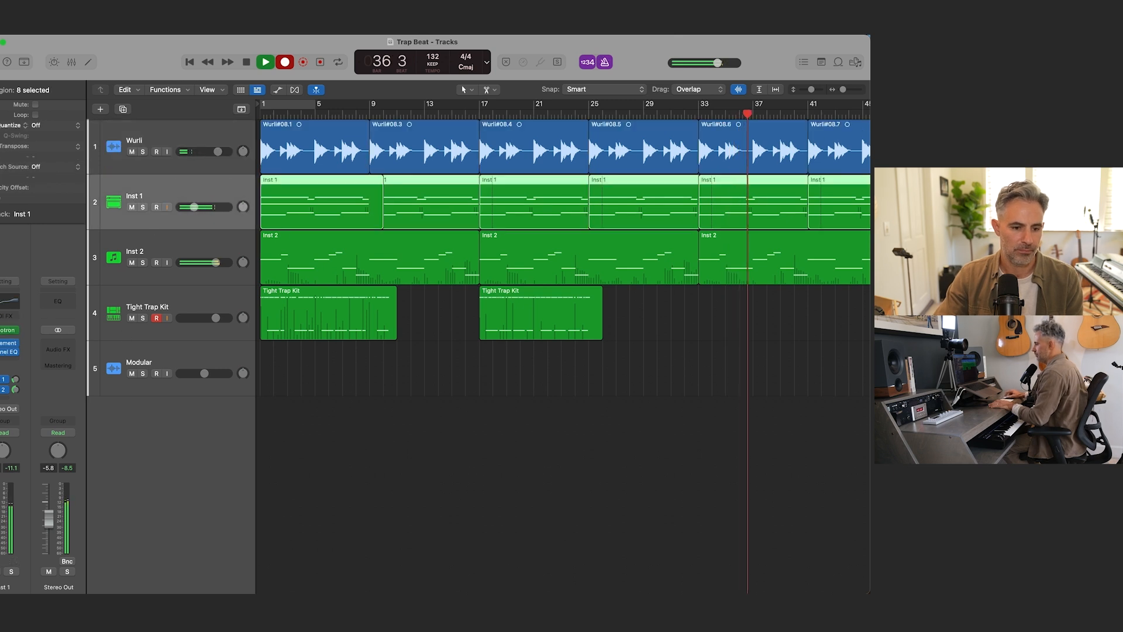
{"action": "key", "text": "Down"}
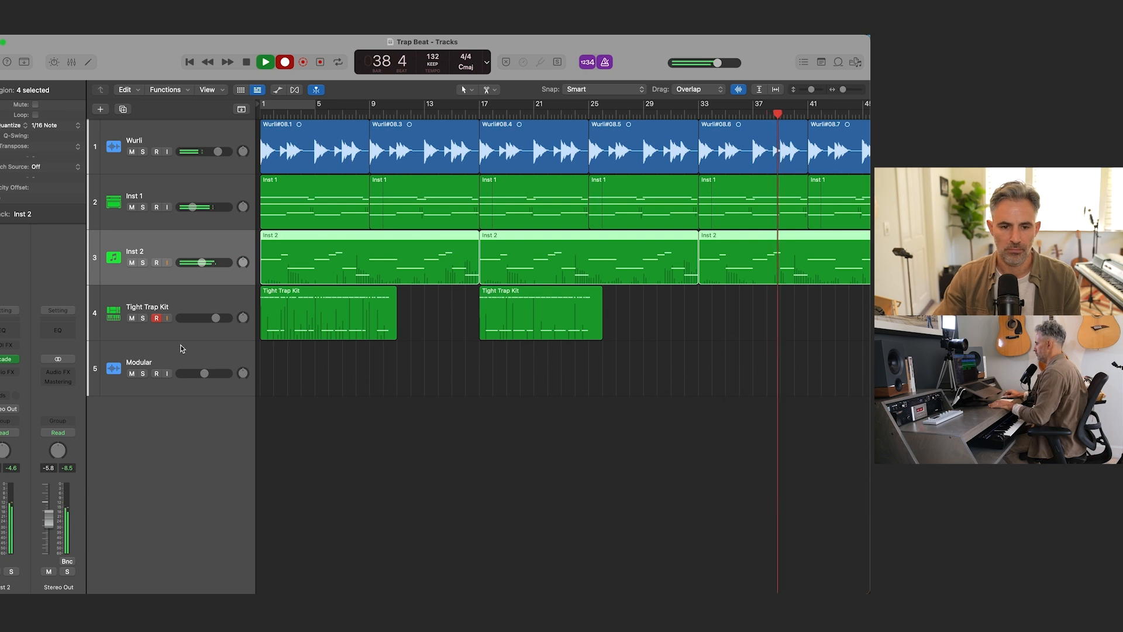
Step: Record a new Tight Trap Kit drum part from bar 41 to bar 49 and play it back
{"action": "left_click", "coordinate": [187, 299]}
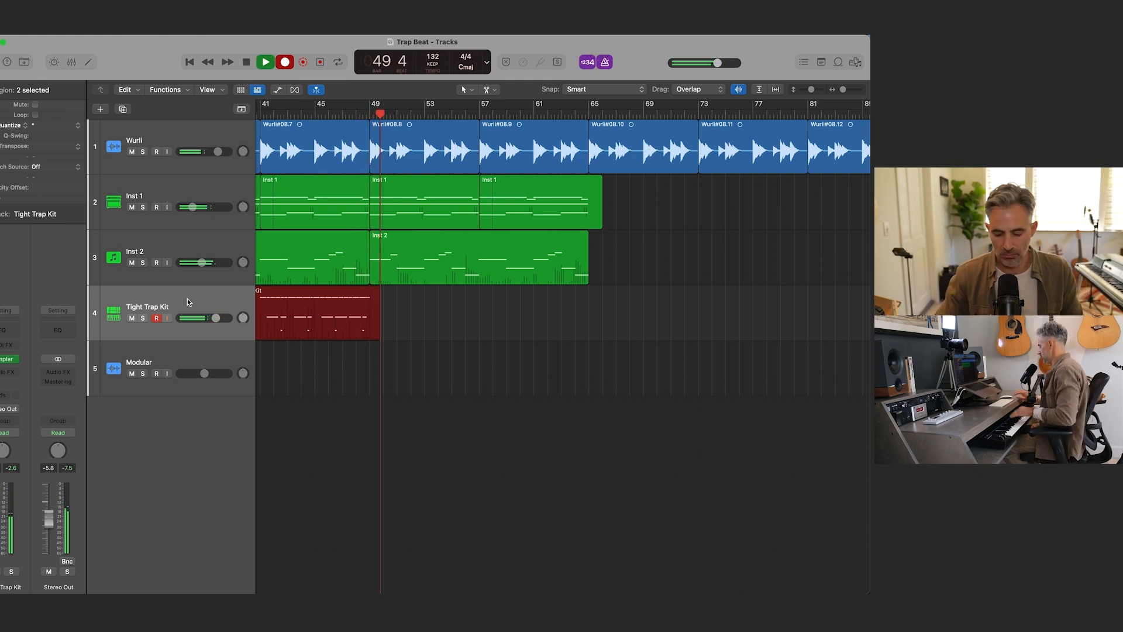
{"action": "key", "text": "space"}
{"action": "scroll", "coordinate": [370, 316], "scroll_direction": "left", "scroll_amount": 5}
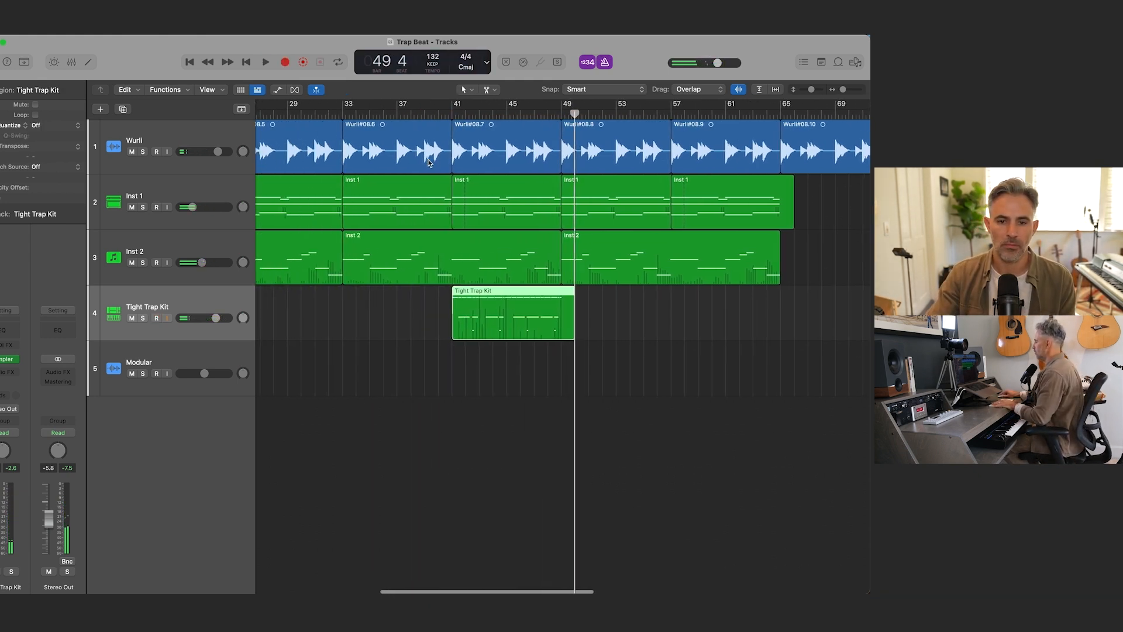
{"action": "left_click", "coordinate": [443, 114]}
{"action": "key", "text": "space"}
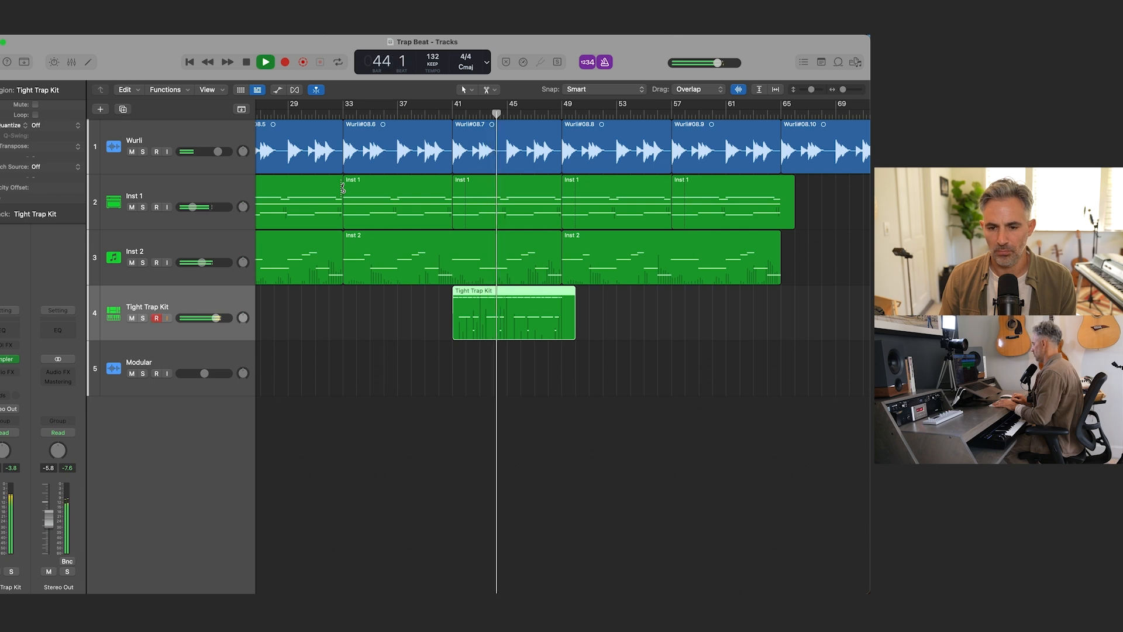
{"action": "key", "text": "space"}
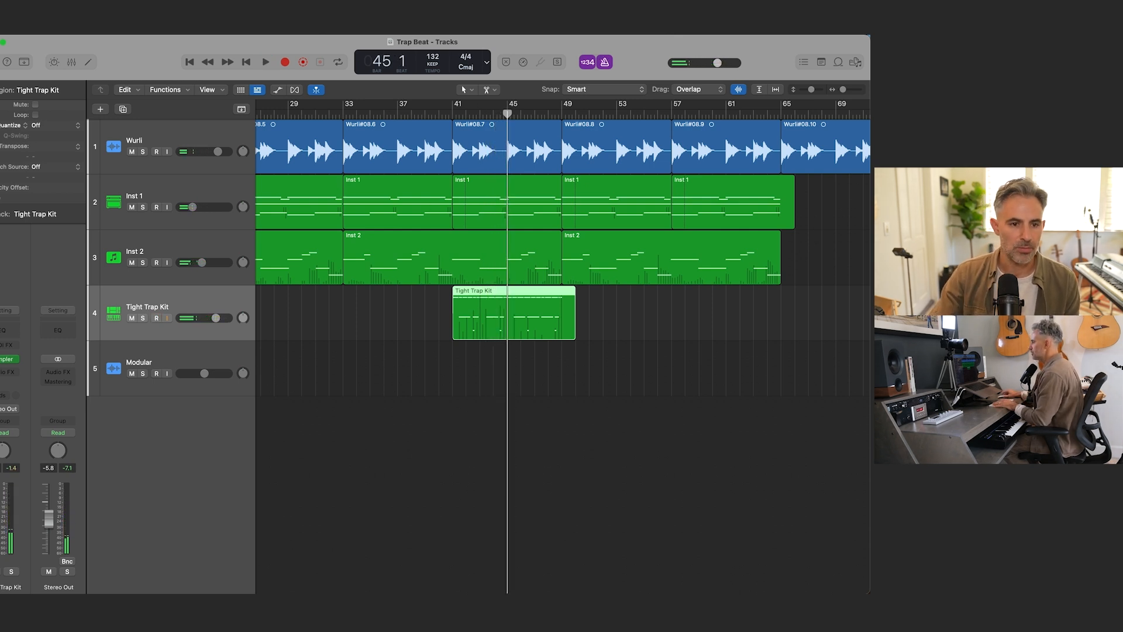
Step: Quantize the bar 41 drum region to 1/16 & 1/16 Triplet and play it back
{"action": "left_click", "coordinate": [46, 127]}
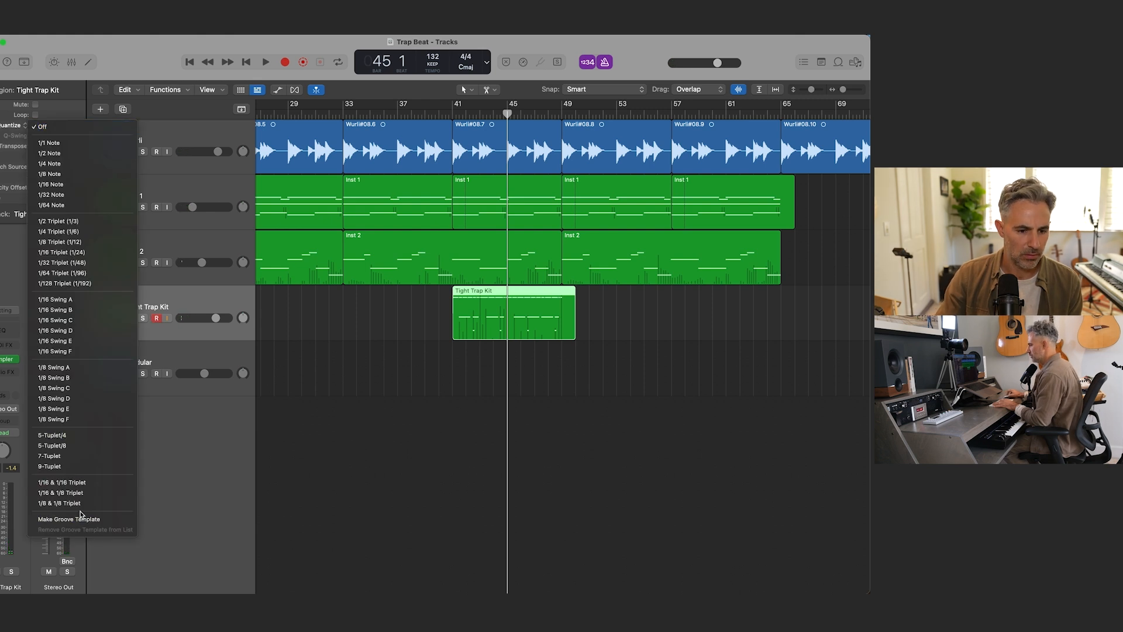
{"action": "left_click", "coordinate": [81, 483]}
{"action": "key", "text": "space"}
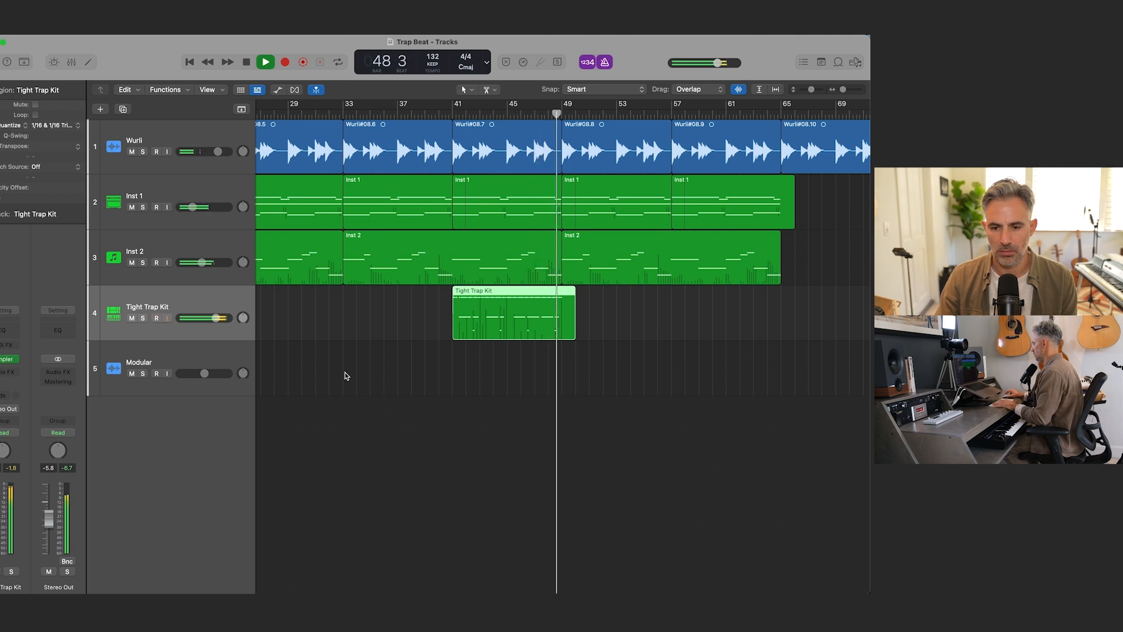
{"action": "key", "text": "space"}
Step: Split the bar 41 drum region at bar 45 and delete the part before the split
{"action": "key", "text": "comma"}
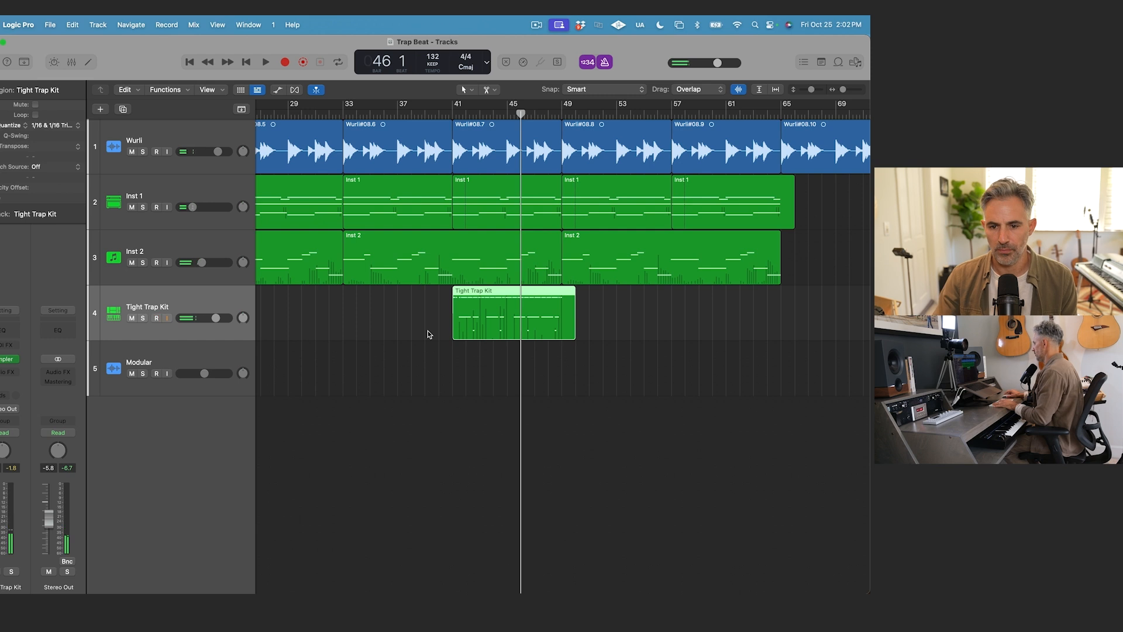
{"action": "key", "text": "comma"}
{"action": "left_click", "coordinate": [507, 320], "text": "super"}
{"action": "left_click", "coordinate": [494, 321]}
{"action": "key", "text": "Delete"}
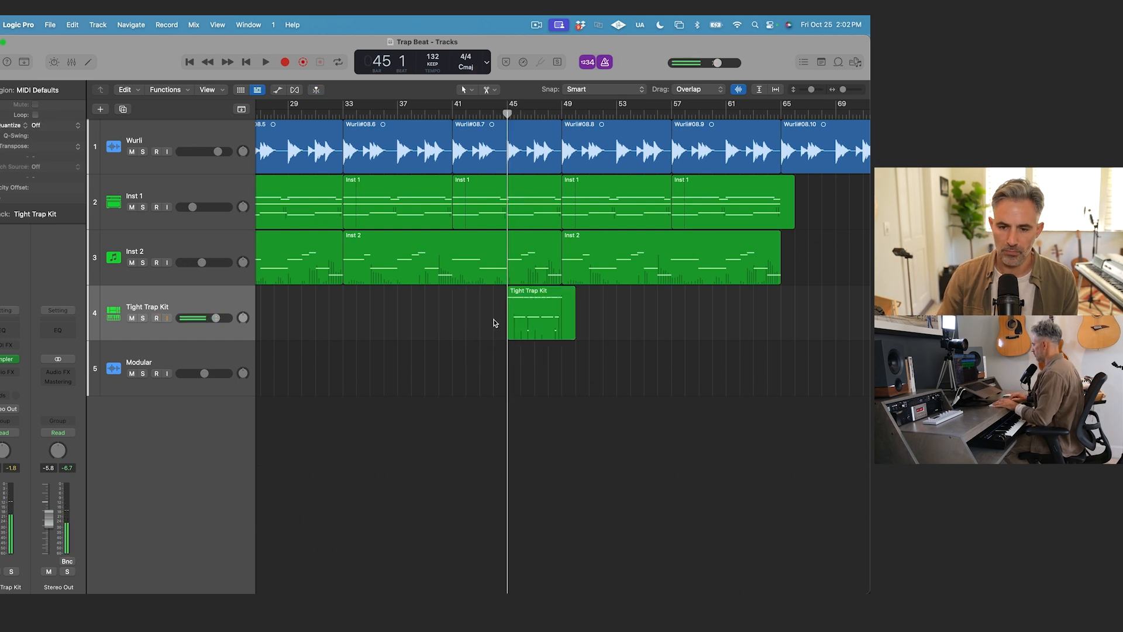
Step: Delete the two older Tight Trap Kit regions and move the remaining bar 45 region to bar 9
{"action": "key", "text": "super+Left"}
{"action": "key", "text": "super+Left"}
{"action": "left_click_drag", "start_coordinate": [416, 305], "coordinate": [299, 314]}
{"action": "key", "text": "Delete"}
{"action": "left_click_drag", "start_coordinate": [478, 331], "coordinate": [312, 332]}
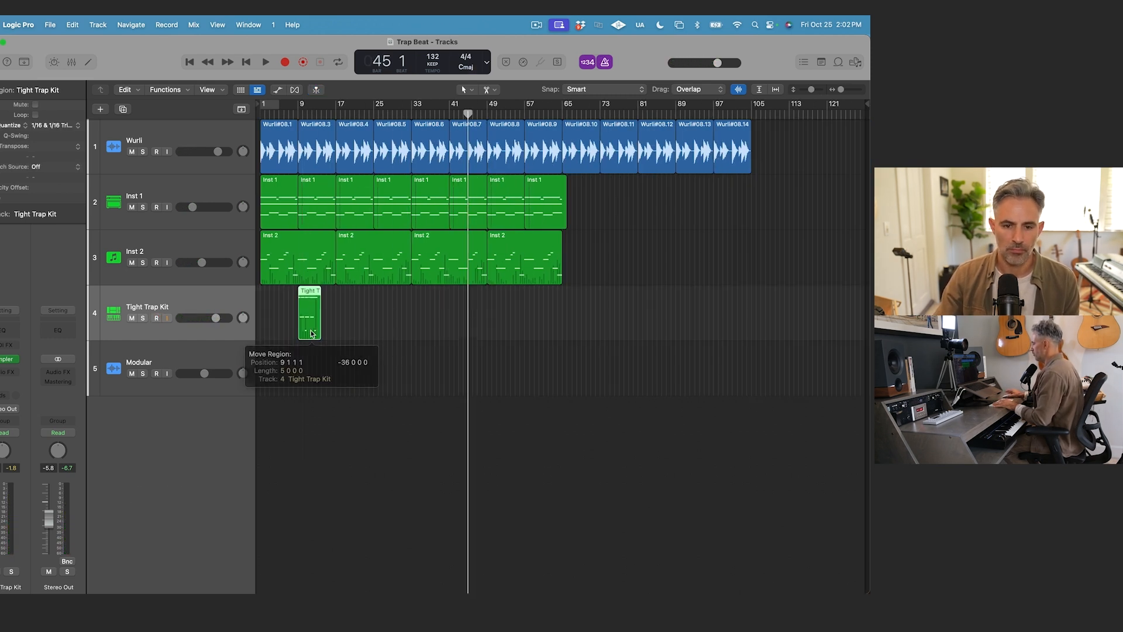
Step: Play the arrangement from the beginning and turn the metronome off
{"action": "key", "text": "Return"}
{"action": "key", "text": "super+Right"}
{"action": "key", "text": "space"}
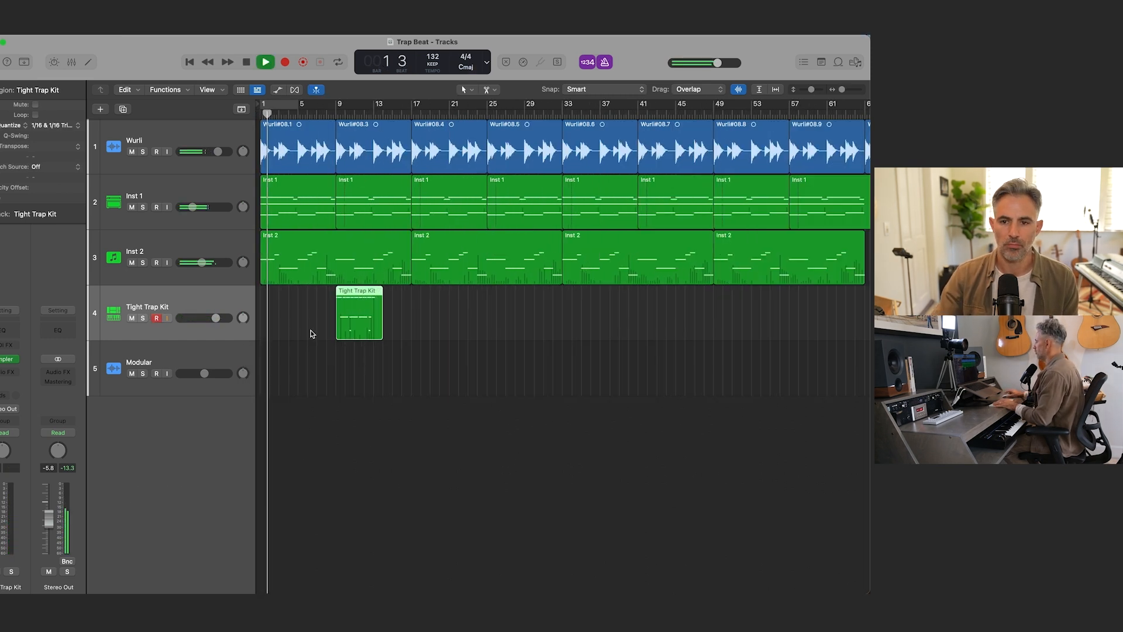
{"action": "key", "text": "k"}
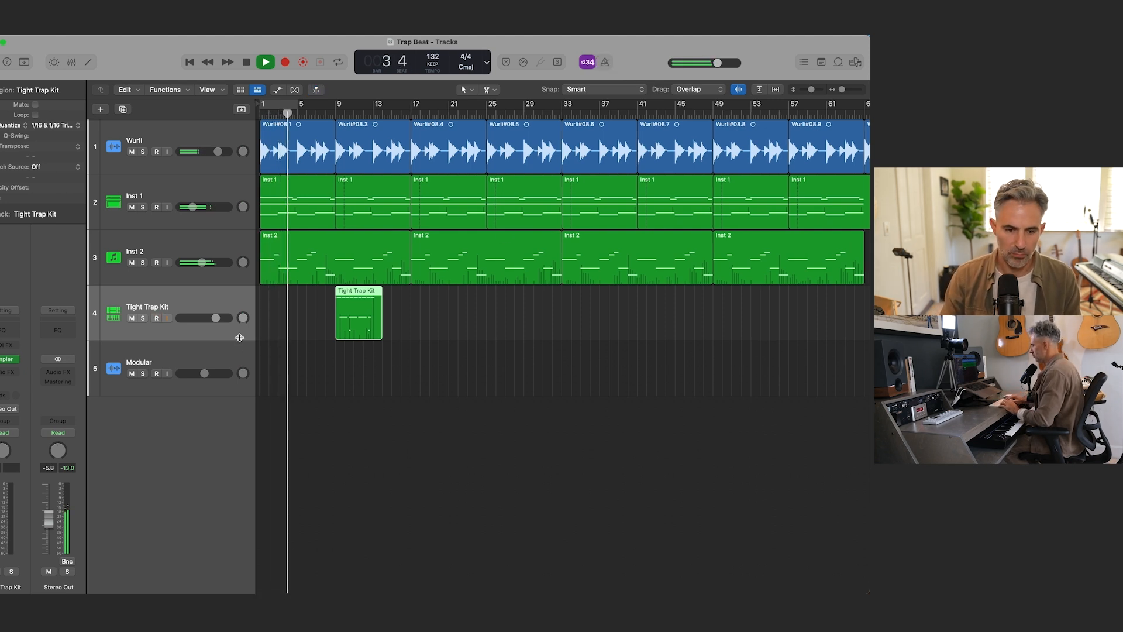
Step: Create one software instrument track with the stereo Drum Synth below Tight Trap Kit, and stop playback
{"action": "key", "text": "alt+super+n"}
{"action": "left_click", "coordinate": [279, 344]}
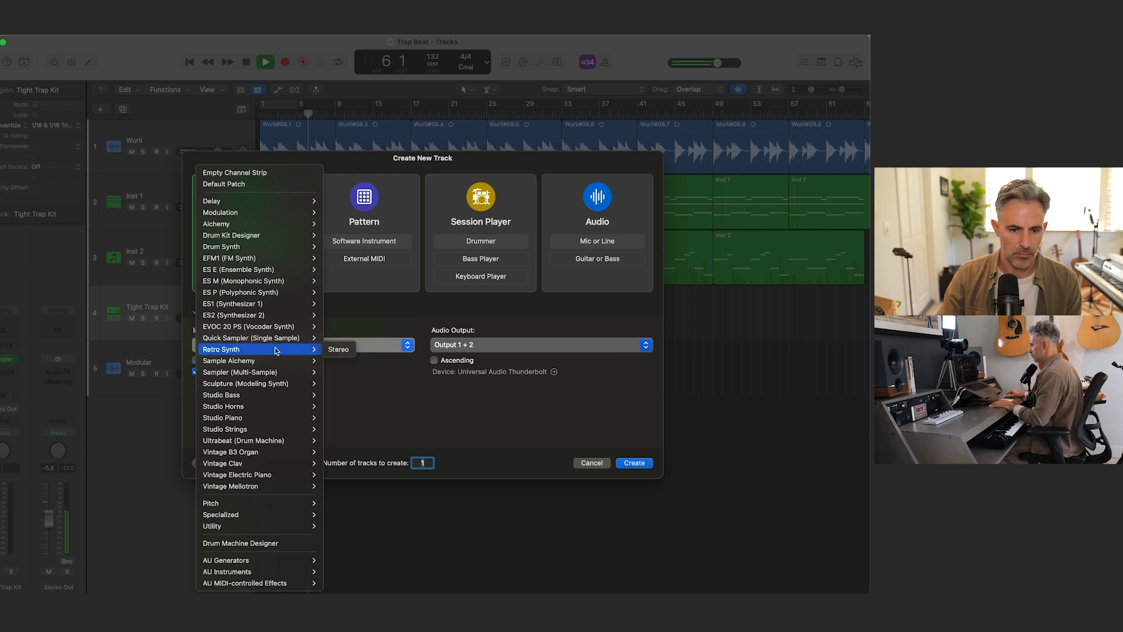
{"action": "mouse_move", "coordinate": [269, 253]}
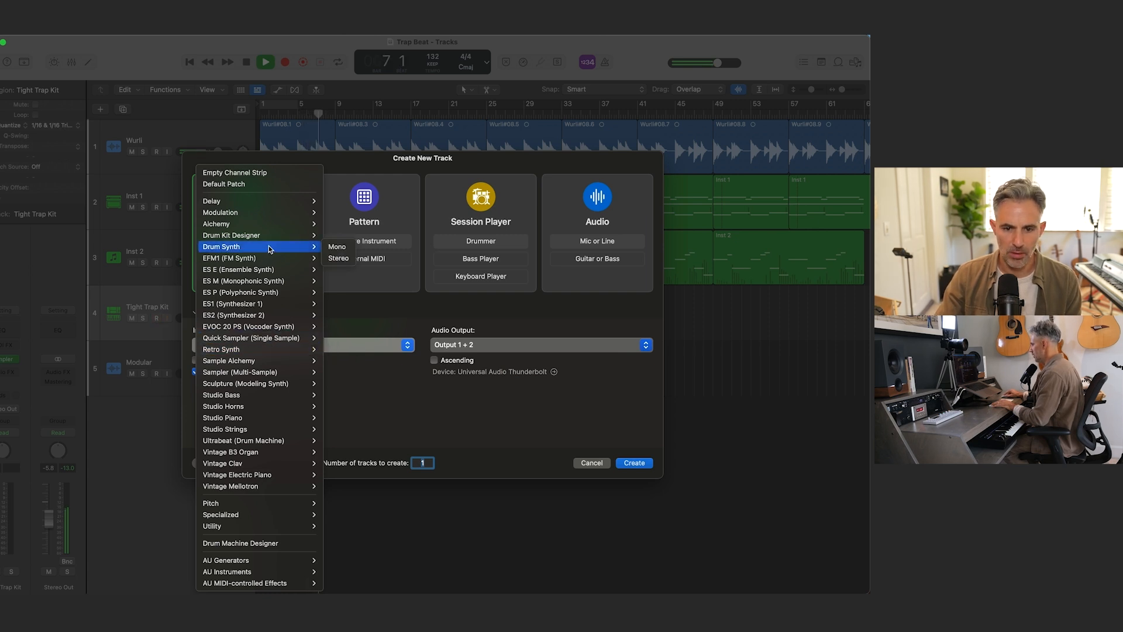
{"action": "left_click", "coordinate": [338, 258]}
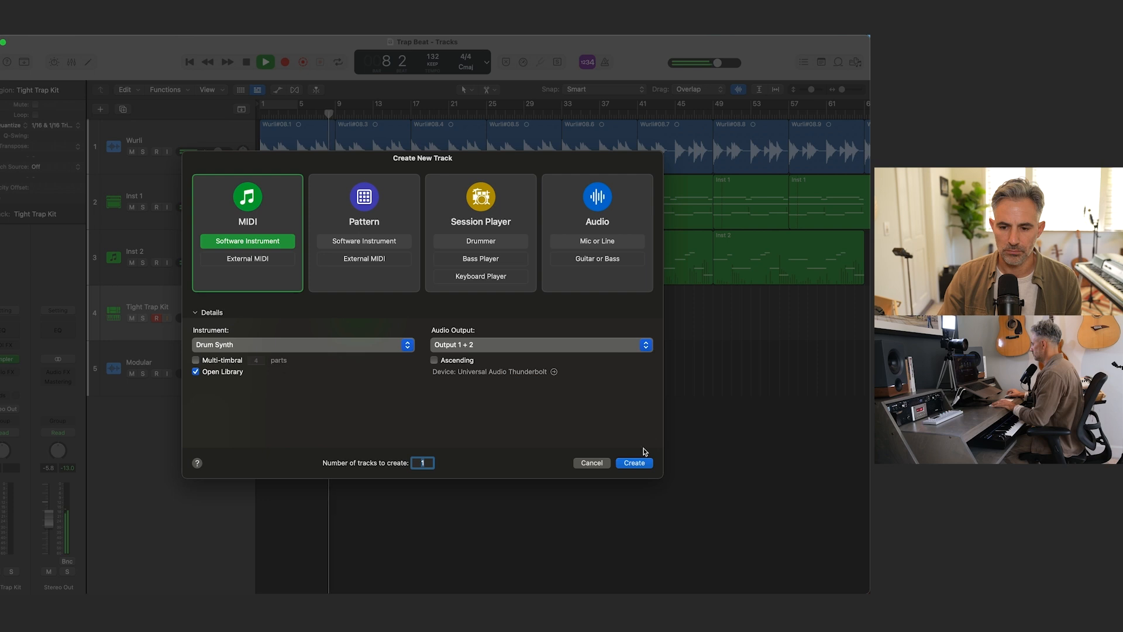
{"action": "left_click", "coordinate": [635, 464]}
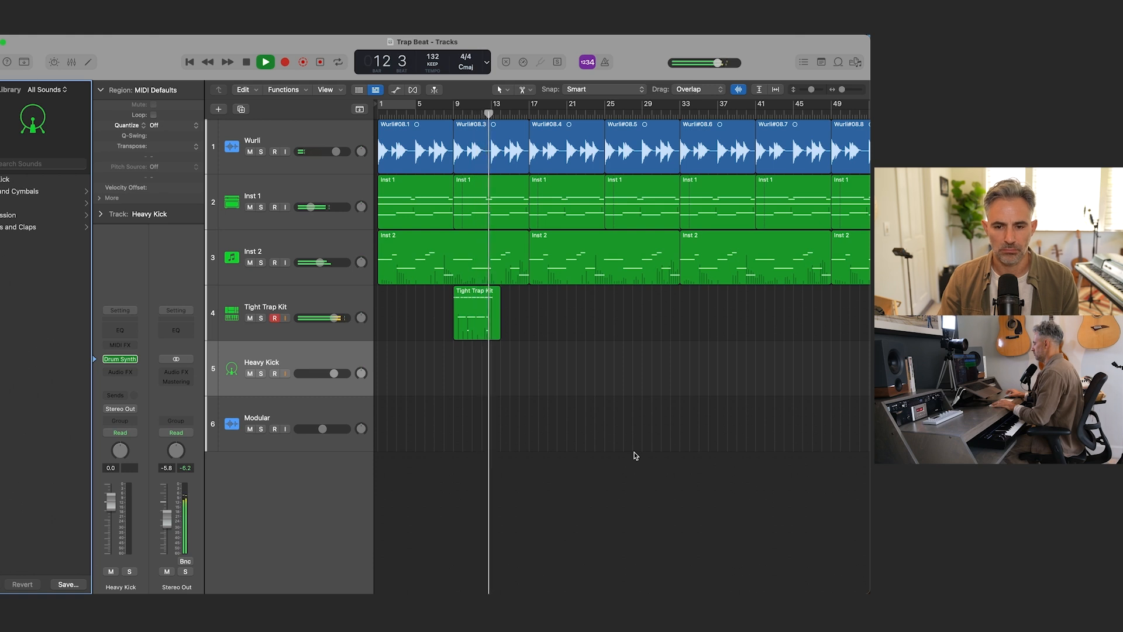
{"action": "key", "text": "space"}
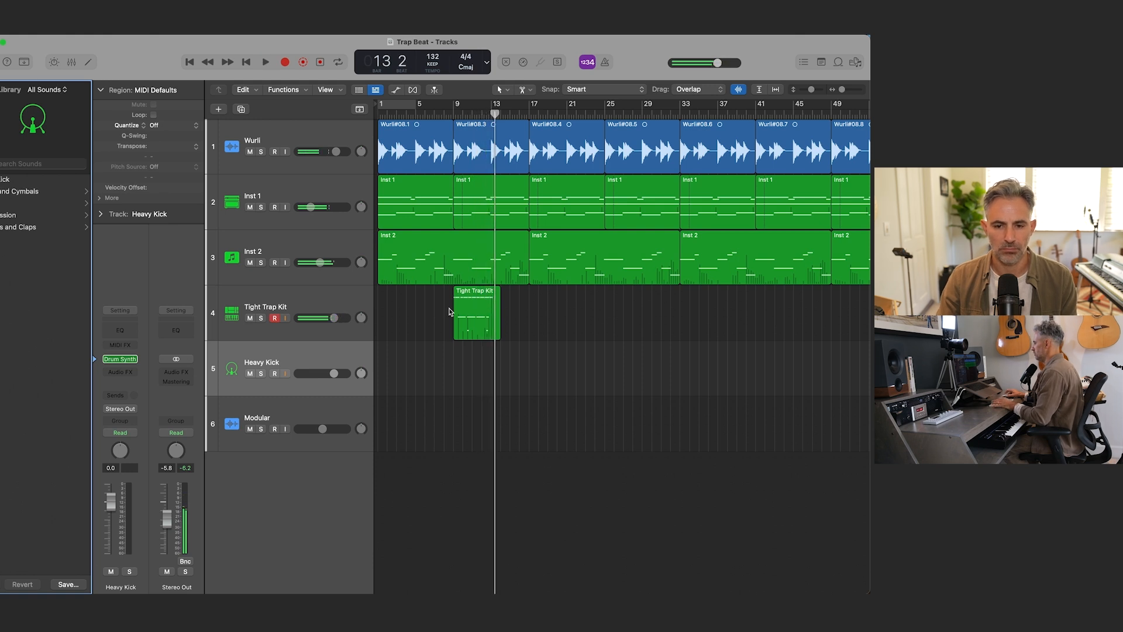
{"action": "left_click", "coordinate": [323, 299]}
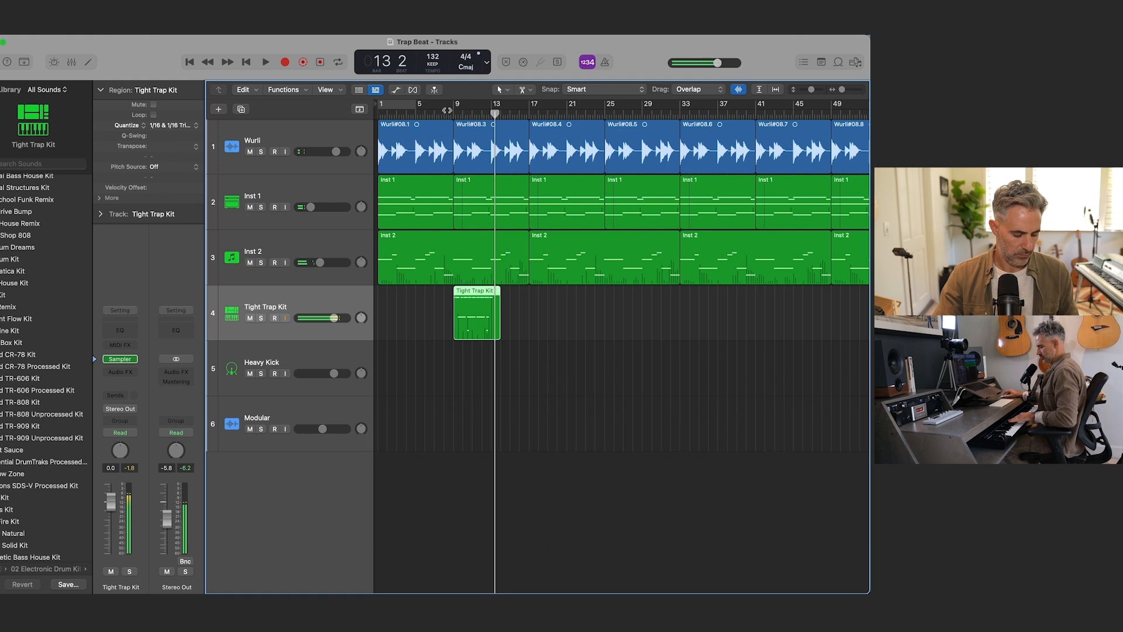
{"action": "left_click", "coordinate": [458, 112]}
{"action": "key", "text": "r"}
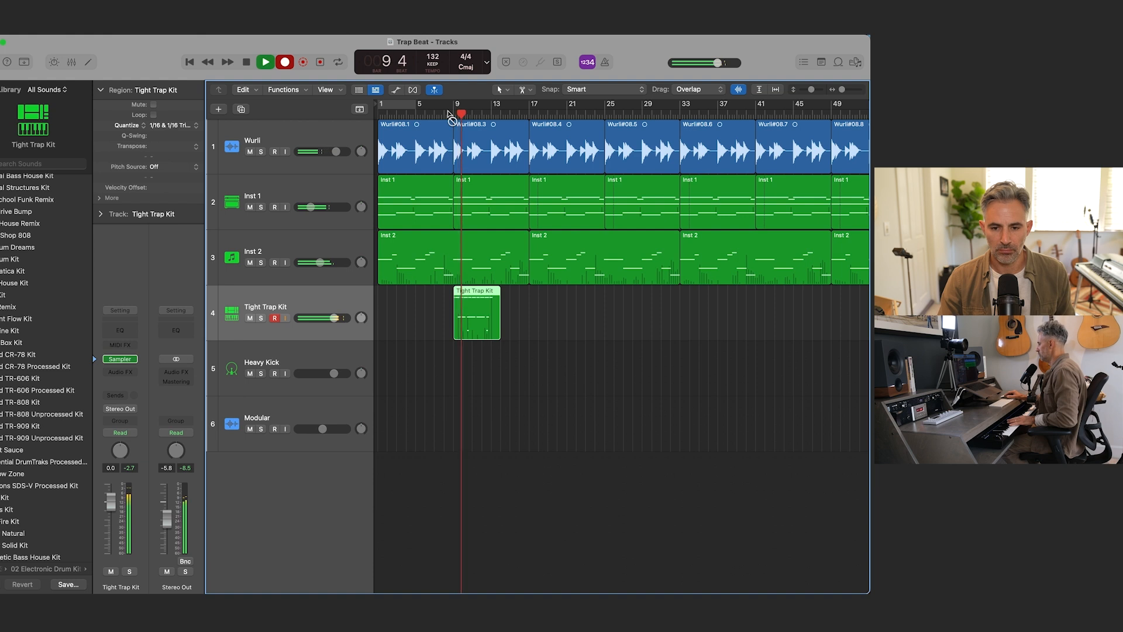
{"action": "key", "text": "super+comma"}
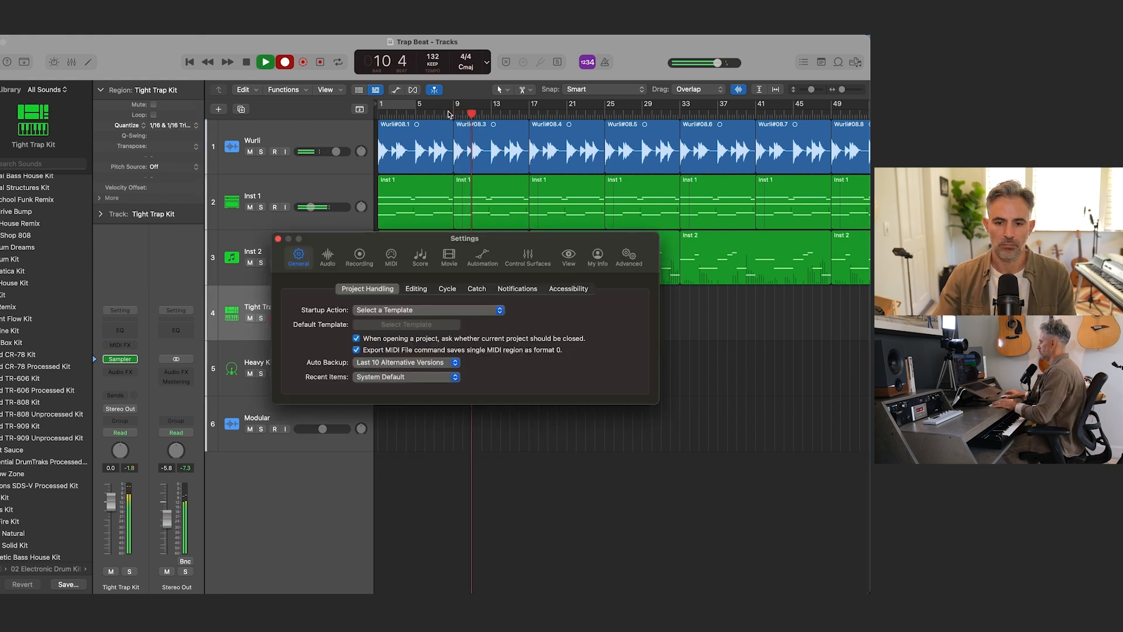
{"action": "left_click", "coordinate": [279, 239]}
{"action": "key", "text": "space"}
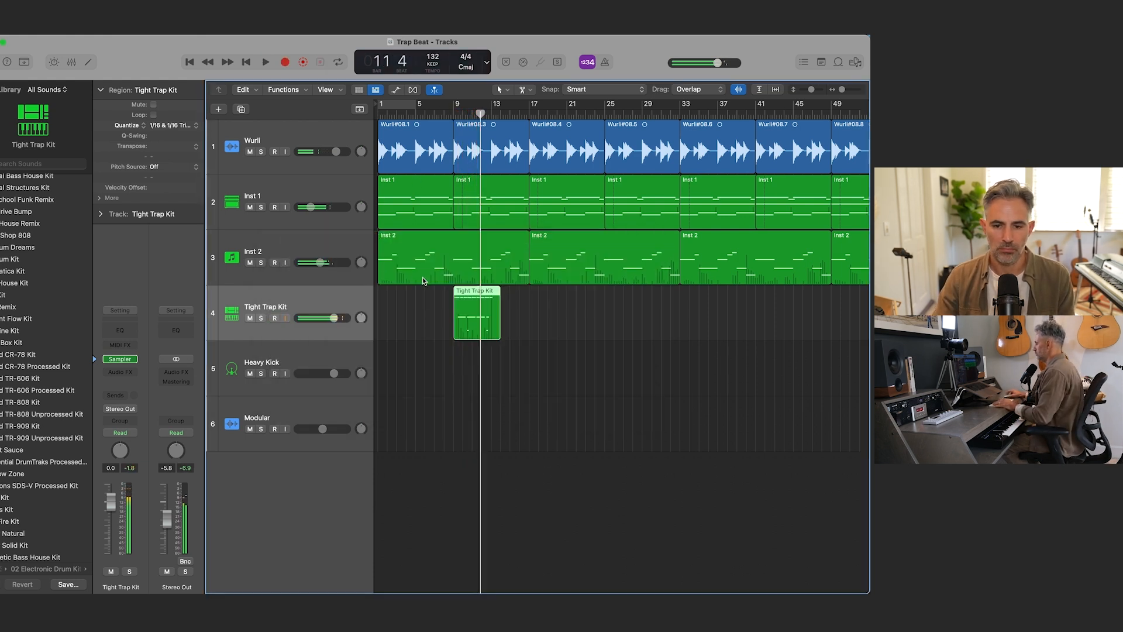
Step: Change the secondary cursor tool, open the bar 9 drum region in the Piano Roll and play it
{"action": "left_click", "coordinate": [532, 92]}
{"action": "left_click", "coordinate": [558, 160]}
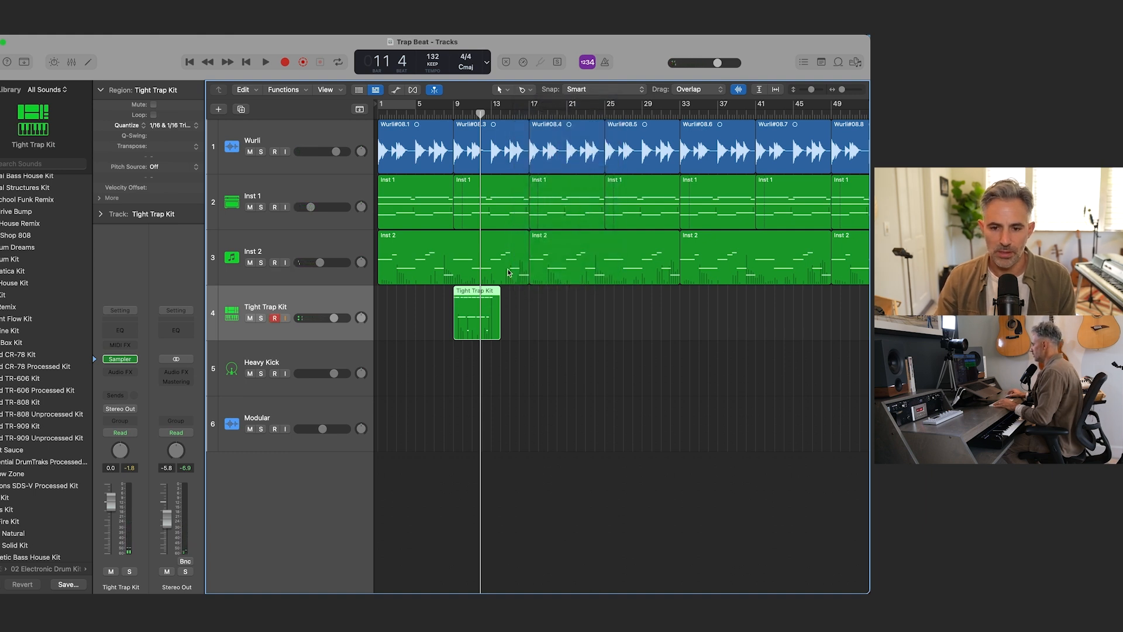
{"action": "double_click", "coordinate": [483, 292]}
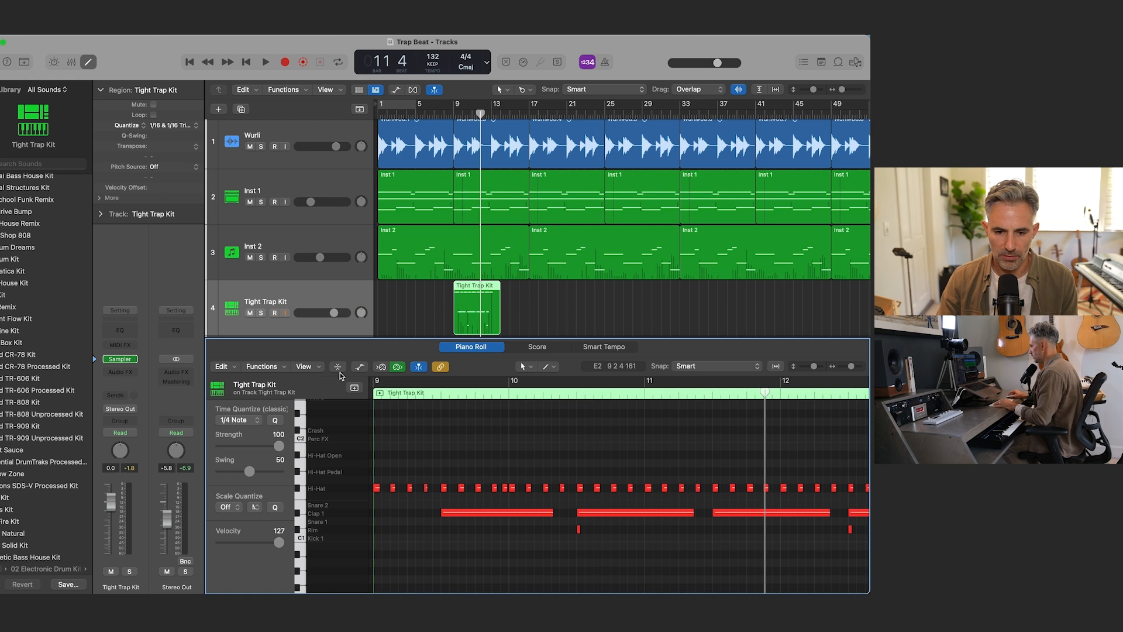
{"action": "key", "text": "shift+space"}
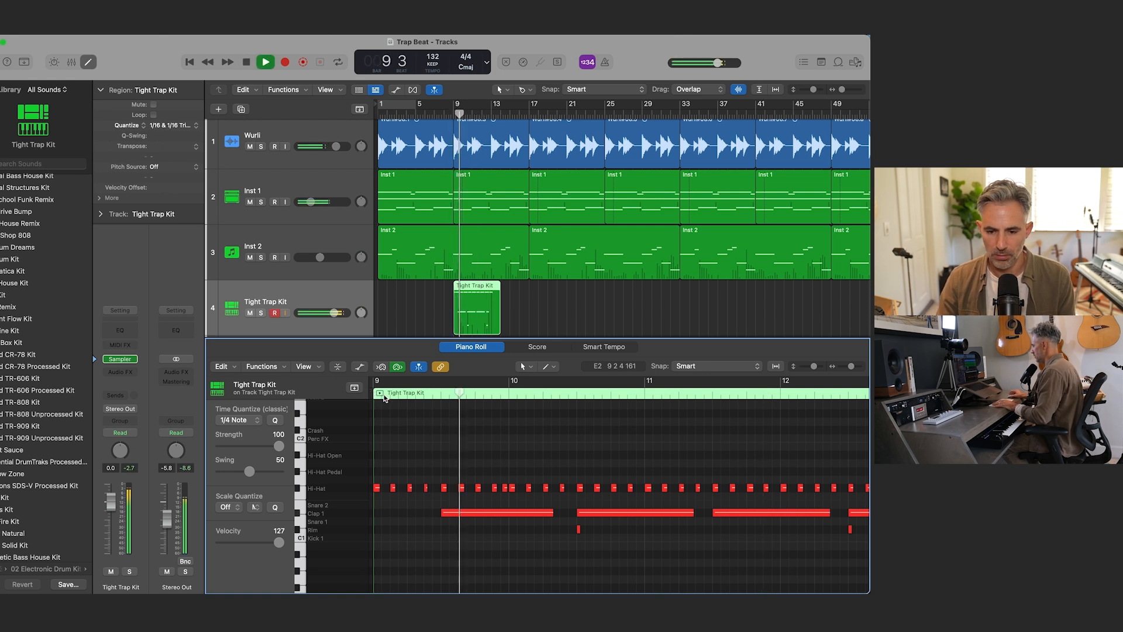
{"action": "key", "text": "space"}
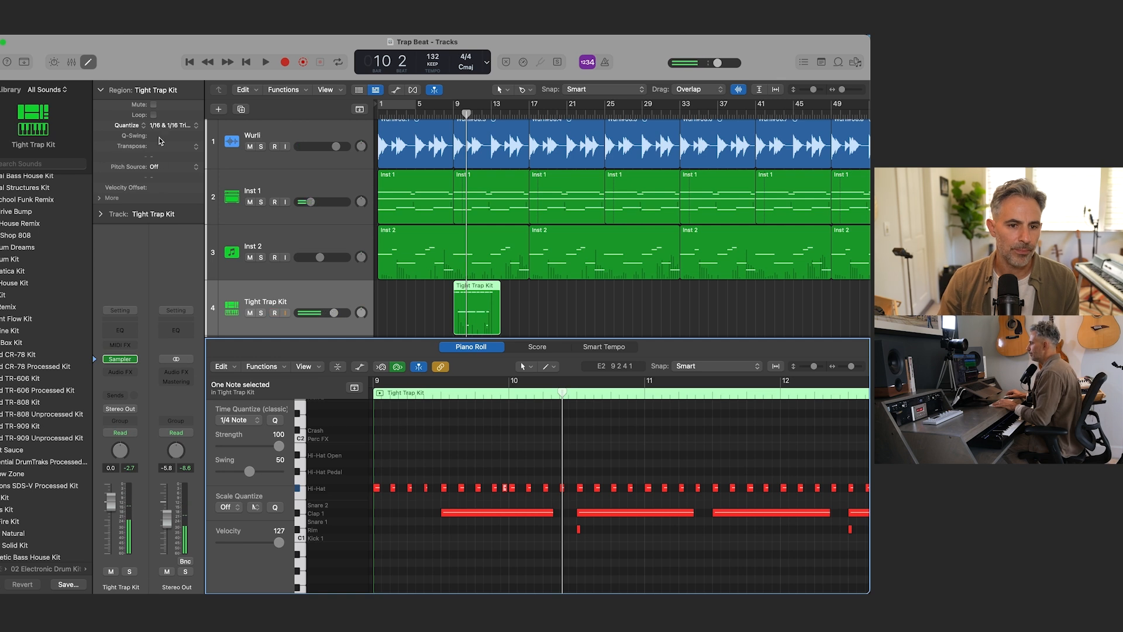
Step: Nudge the extra hi-hat note just before bar 10 slightly earlier, play the passage and close the Piano Roll
{"action": "key", "text": "super+Right"}
{"action": "key", "text": "super+Right"}
{"action": "key", "text": "super+Right"}
{"action": "scroll", "coordinate": [583, 416], "scroll_direction": "left", "scroll_amount": 3}
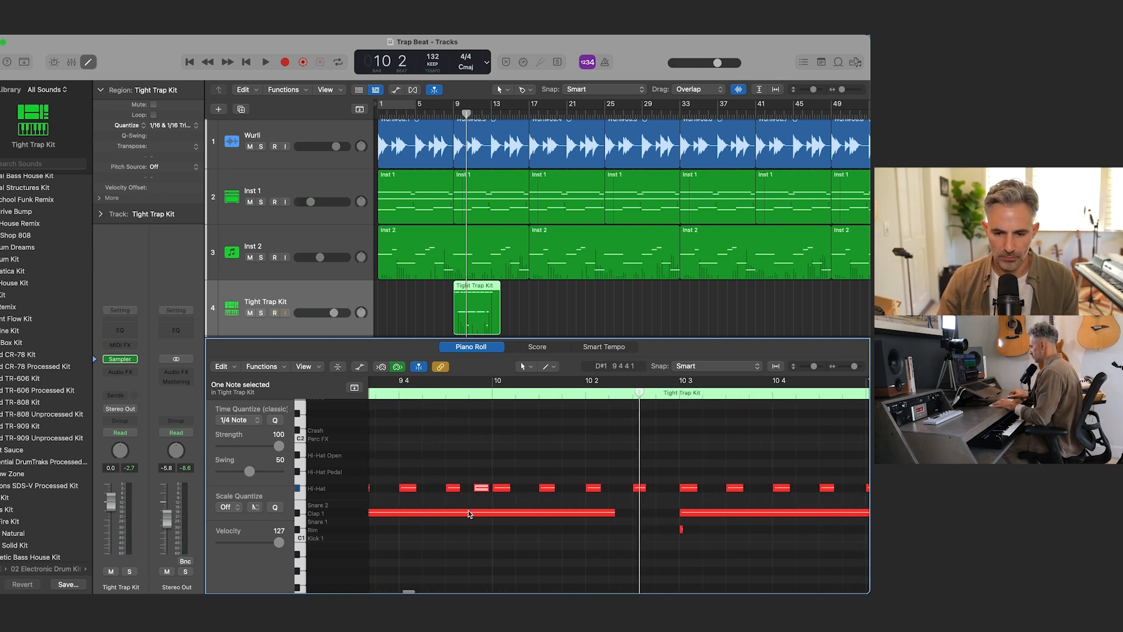
{"action": "left_click_drag", "start_coordinate": [479, 488], "coordinate": [475, 488]}
{"action": "double_click", "coordinate": [393, 395]}
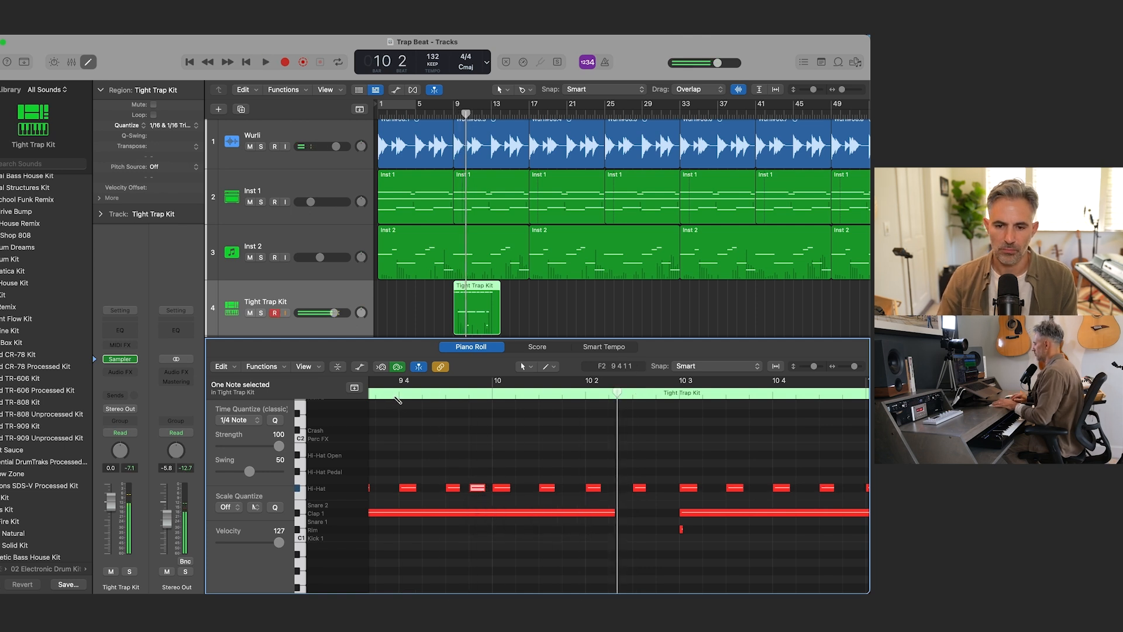
{"action": "key", "text": "space"}
{"action": "key", "text": "p"}
{"action": "left_click", "coordinate": [440, 409]}
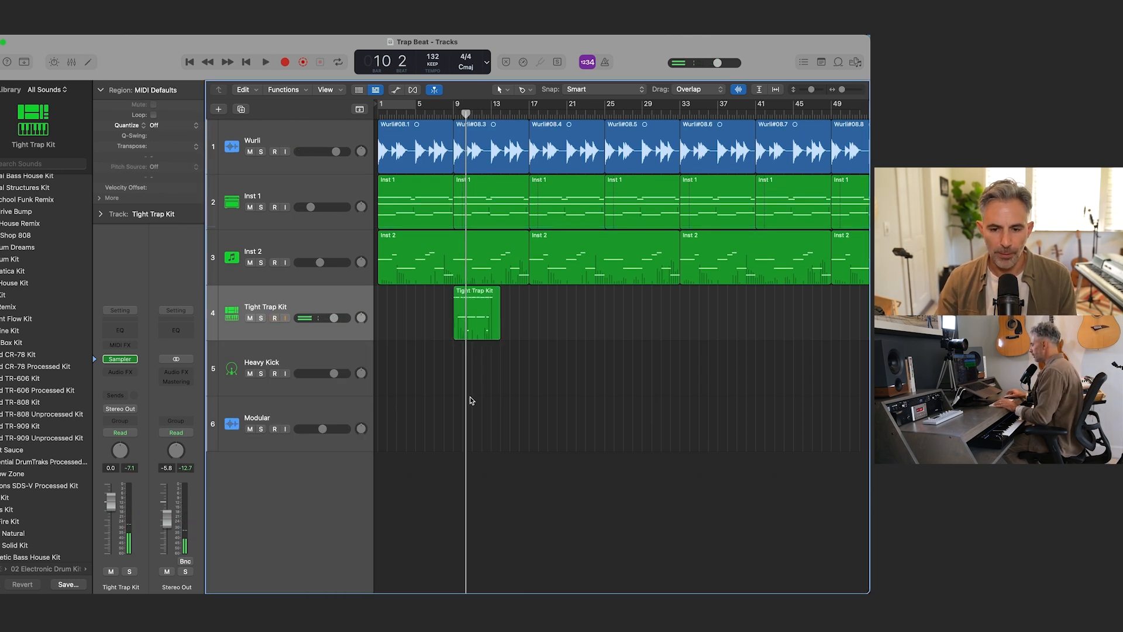
Step: Open the Heavy Kick track's Drum Synth, move its window clear of the regions and select the bar 9 drum region
{"action": "left_click", "coordinate": [308, 361]}
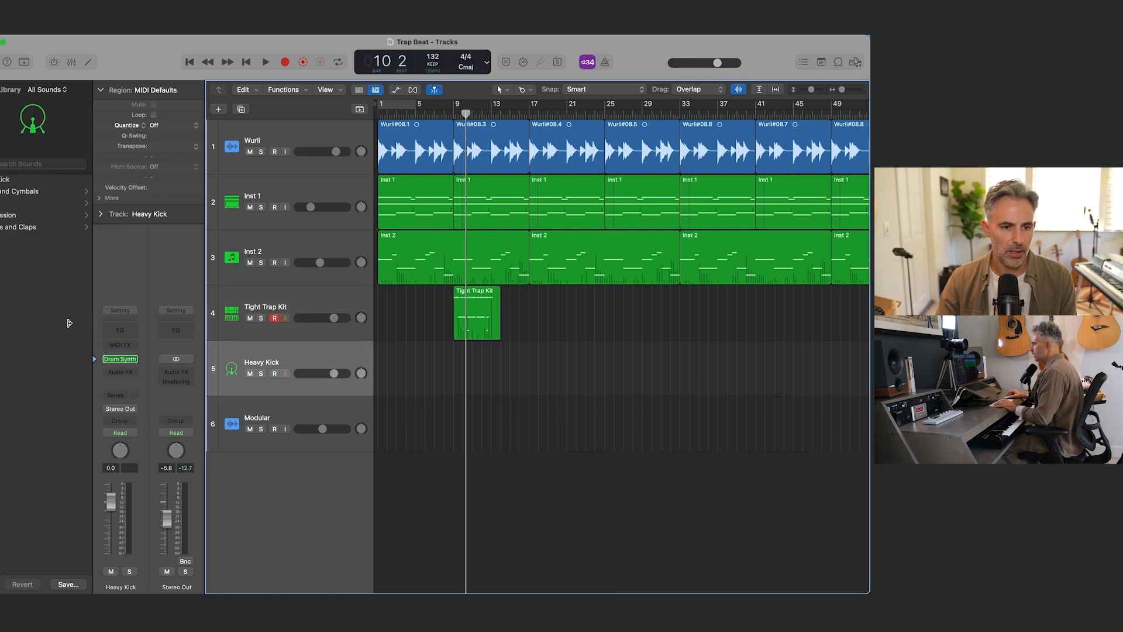
{"action": "key", "text": "y"}
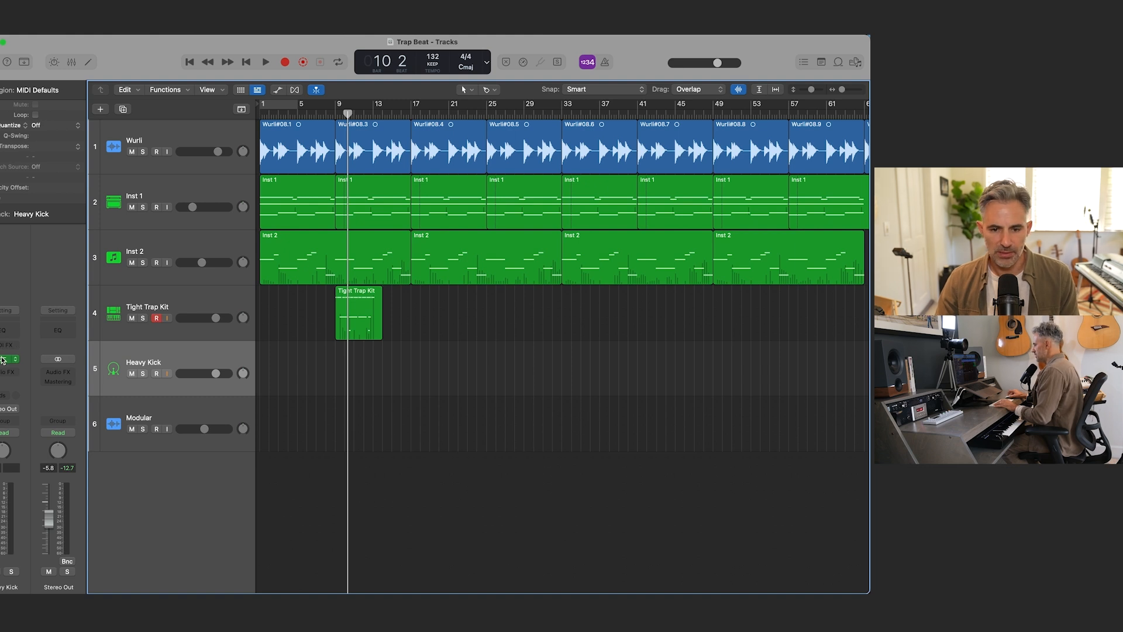
{"action": "left_click", "coordinate": [3, 360]}
{"action": "left_click_drag", "start_coordinate": [420, 169], "coordinate": [631, 294]}
{"action": "left_click", "coordinate": [367, 322]}
{"action": "key", "text": "super+Right"}
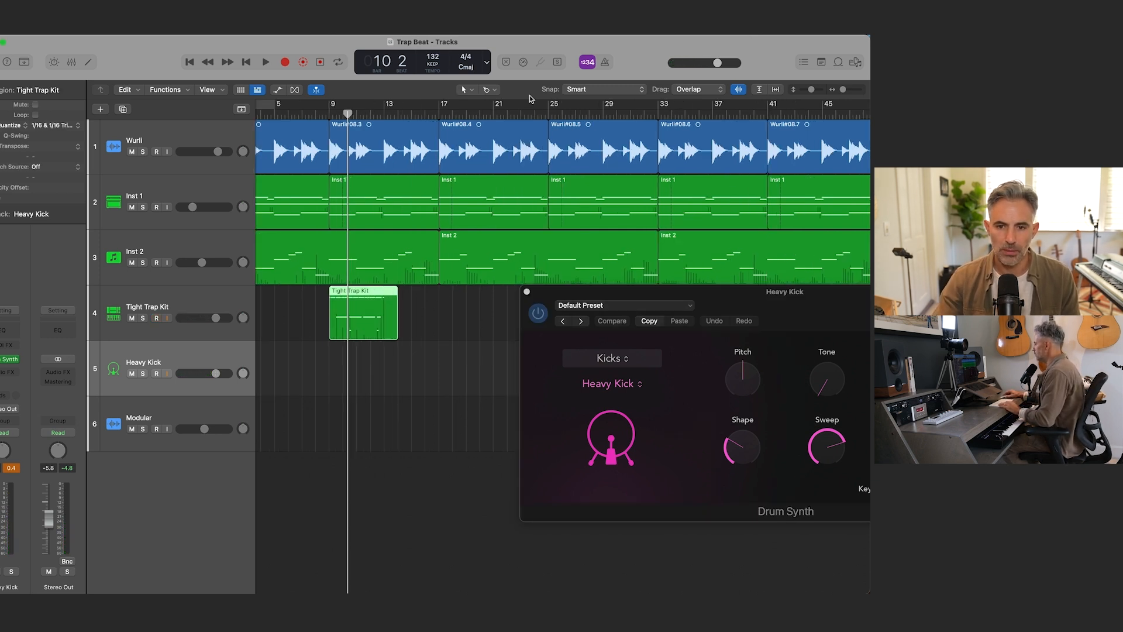
Step: Trim the Tight Trap Kit drum region to end at bar 13 using the Scissors Tool, and copy the remaining region
{"action": "left_click", "coordinate": [486, 89]}
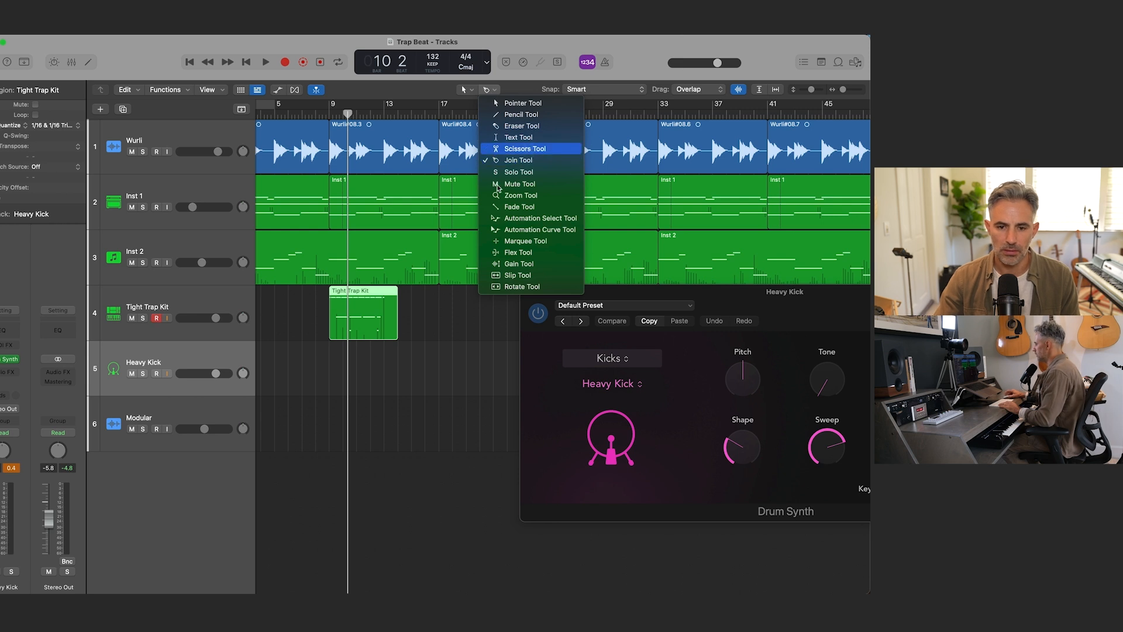
{"action": "left_click", "coordinate": [514, 148]}
{"action": "key", "text": "super+Right"}
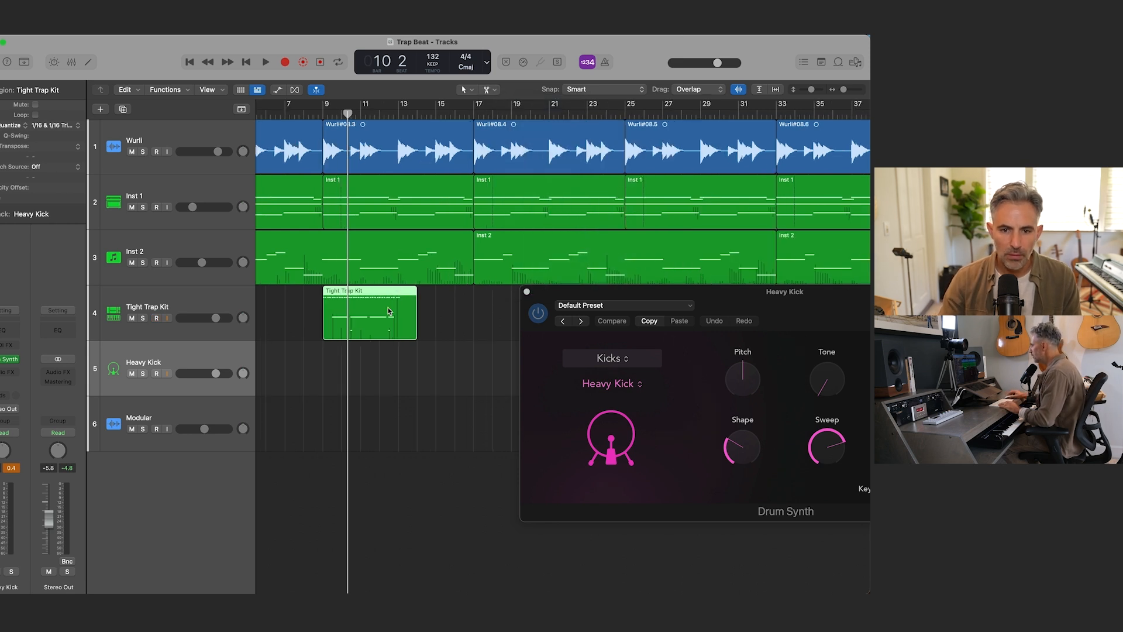
{"action": "left_click", "coordinate": [398, 114]}
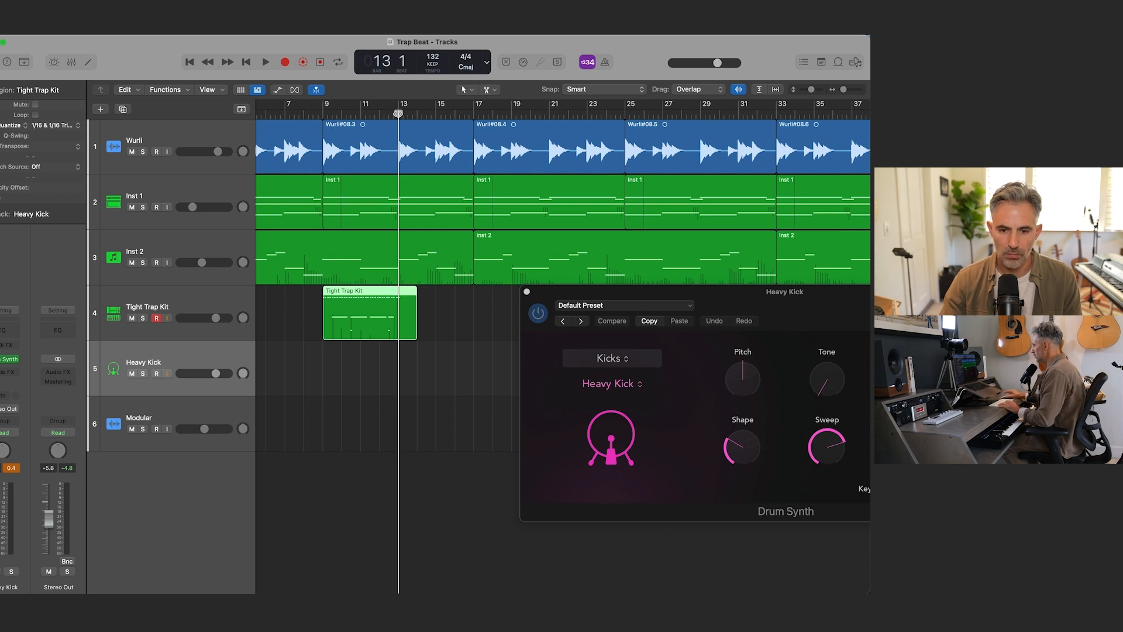
{"action": "left_click_drag", "start_coordinate": [391, 319], "coordinate": [398, 314]}
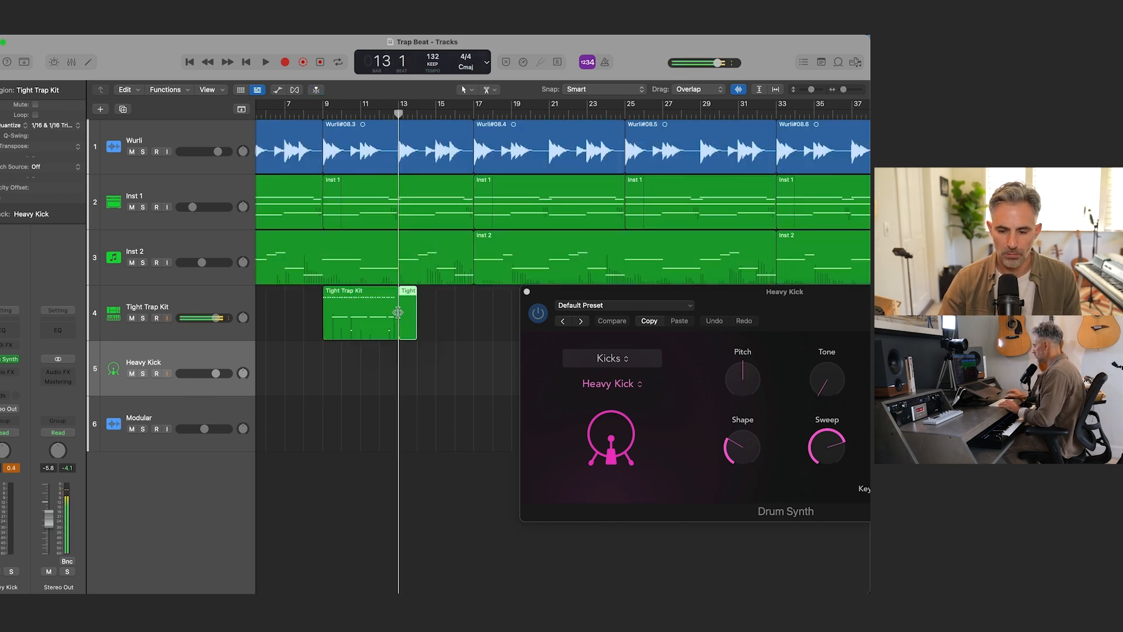
{"action": "key", "text": "Delete"}
{"action": "left_click", "coordinate": [375, 319]}
{"action": "key", "text": "super+c"}
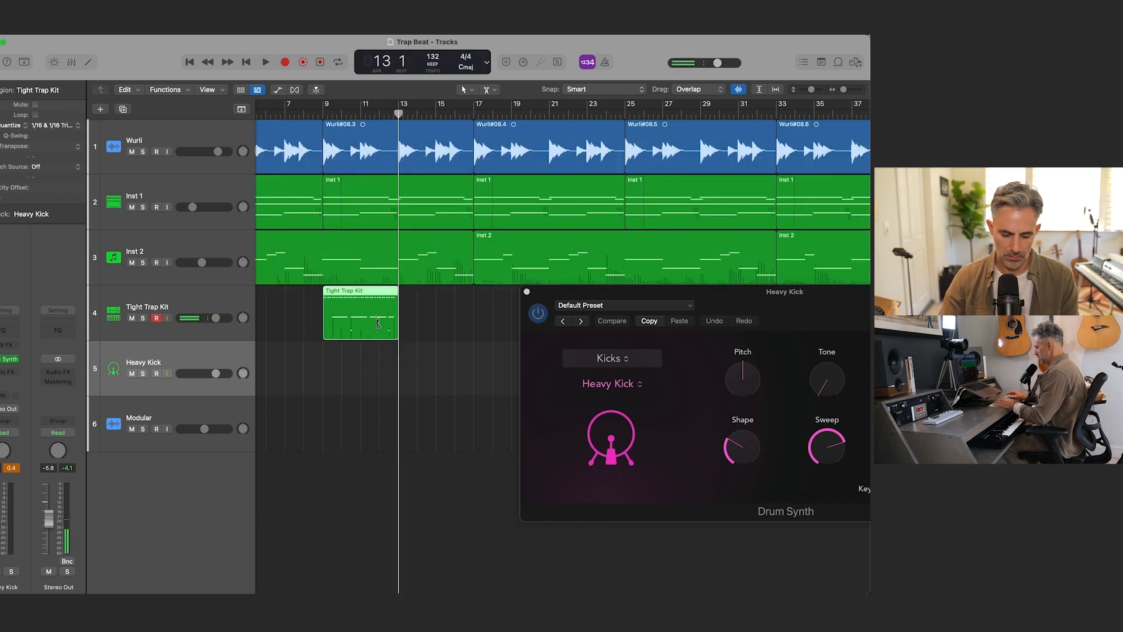
{"action": "key", "text": "super+v"}
{"action": "key", "text": "super+v"}
{"action": "key", "text": "super+v"}
{"action": "key", "text": "super+z"}
{"action": "key", "text": "super+z"}
{"action": "key", "text": "super+z"}
Step: Close the Drum Synth window and paste back-to-back copies of the drum region on the Tight Trap Kit track from bar 13 to bar 37
{"action": "left_click", "coordinate": [345, 300]}
{"action": "key", "text": "super+v"}
{"action": "key", "text": "super+z"}
{"action": "left_click", "coordinate": [526, 292]}
{"action": "left_click_drag", "start_coordinate": [392, 111], "coordinate": [398, 111]}
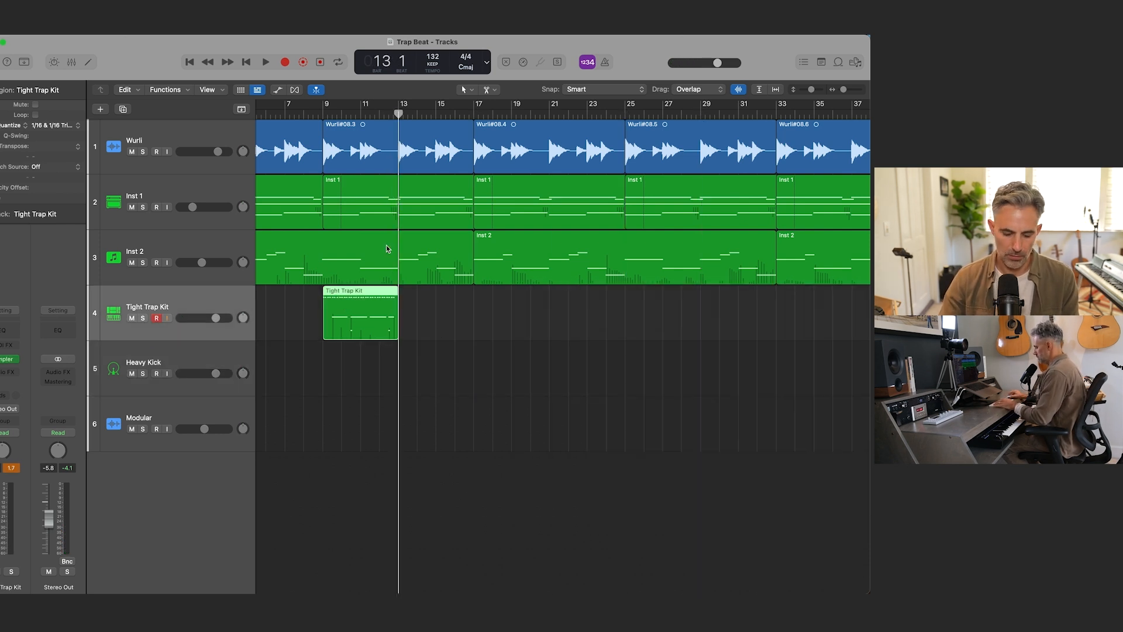
{"action": "key", "text": "super+v"}
{"action": "key", "text": "super+v"}
{"action": "key", "text": "super+v"}
{"action": "key", "text": "super+v"}
{"action": "key", "text": "super+v"}
{"action": "key", "text": "super+v"}
{"action": "key", "text": "super+Left"}
{"action": "key", "text": "super+Left"}
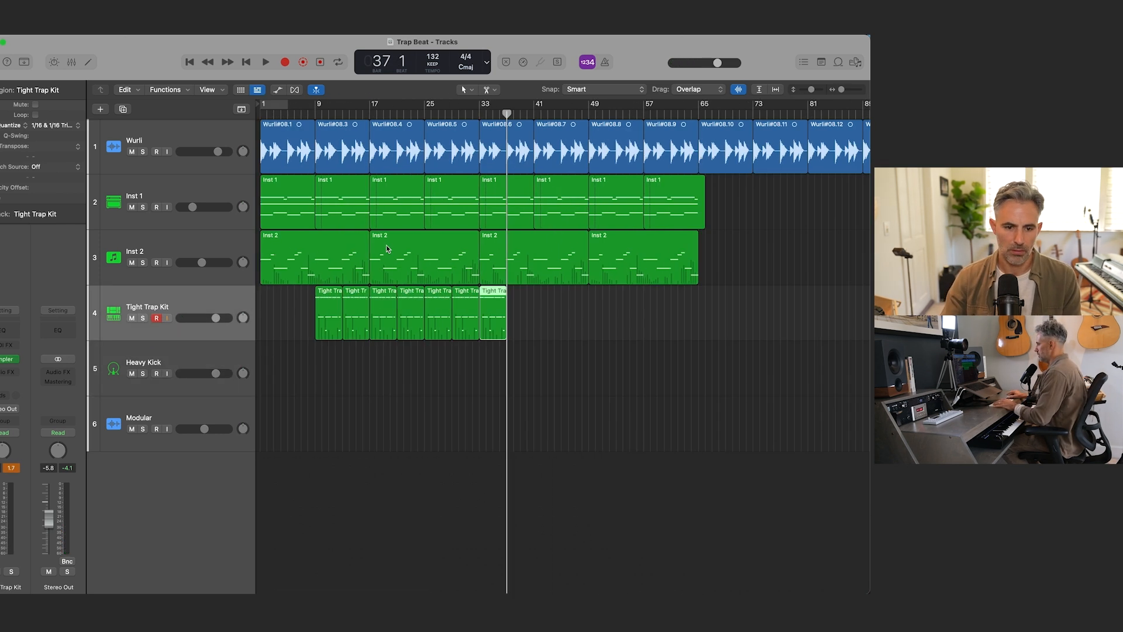
Step: Select the Heavy Kick track, play the song from the start and record-enable Heavy Kick instead of Tight Trap Kit
{"action": "left_click", "coordinate": [172, 359]}
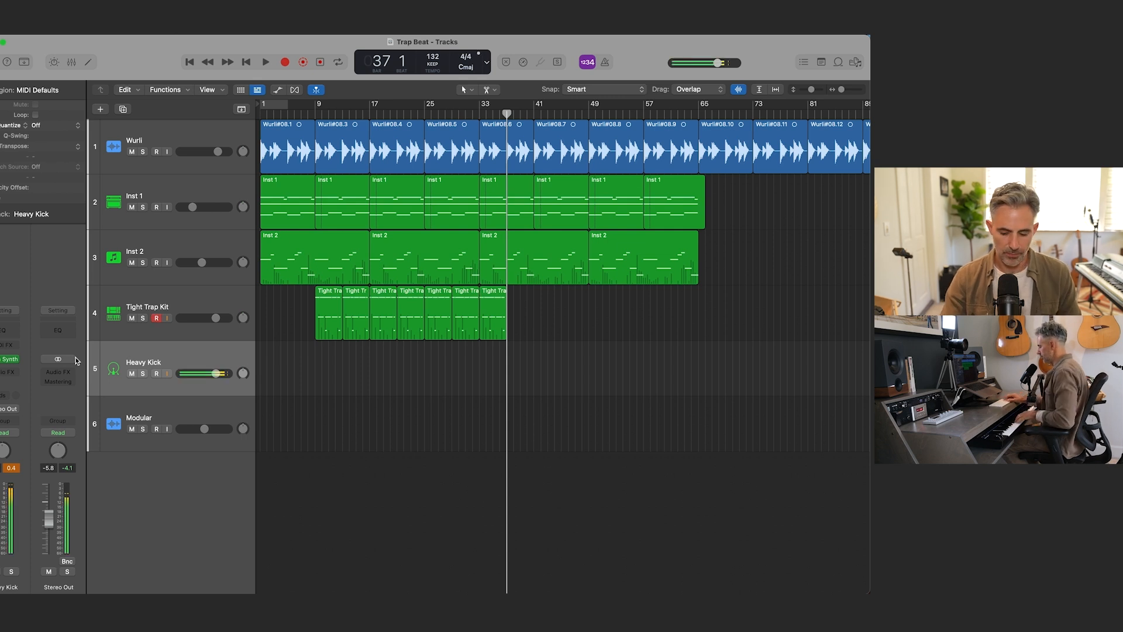
{"action": "key", "text": "Return"}
{"action": "key", "text": "space"}
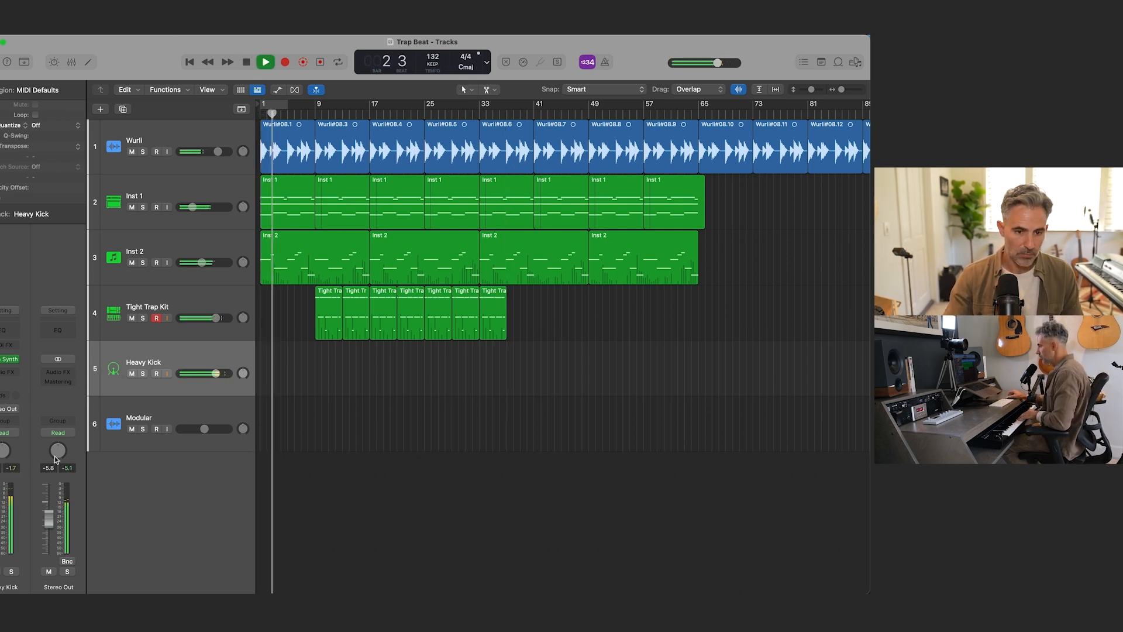
{"action": "left_click", "coordinate": [158, 319]}
{"action": "left_click", "coordinate": [154, 374]}
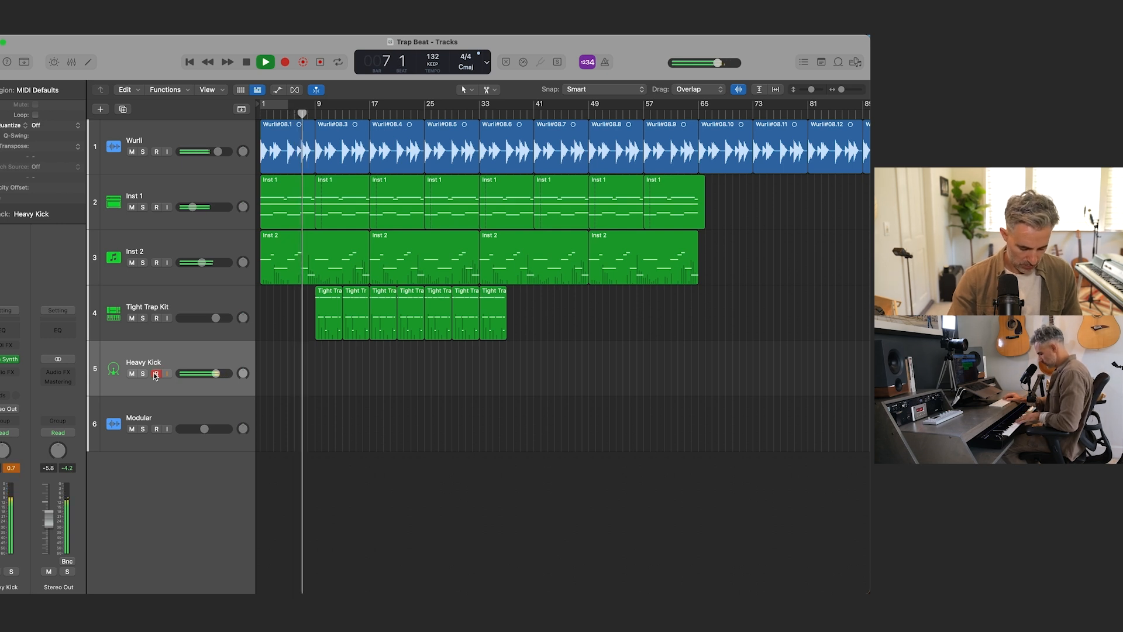
{"action": "key", "text": "r"}
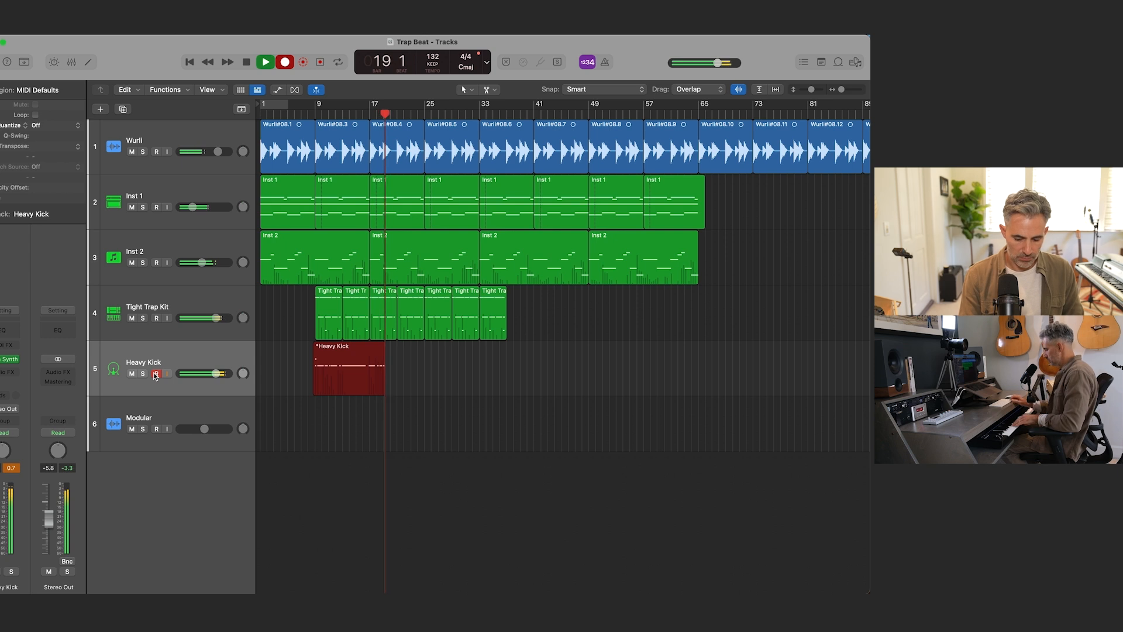
{"action": "key", "text": "space"}
{"action": "key", "text": "Delete"}
Step: Record a kick part on the Heavy Kick track alongside the drums from about bar 9 to bar 25
{"action": "key", "text": "Return"}
{"action": "key", "text": "space"}
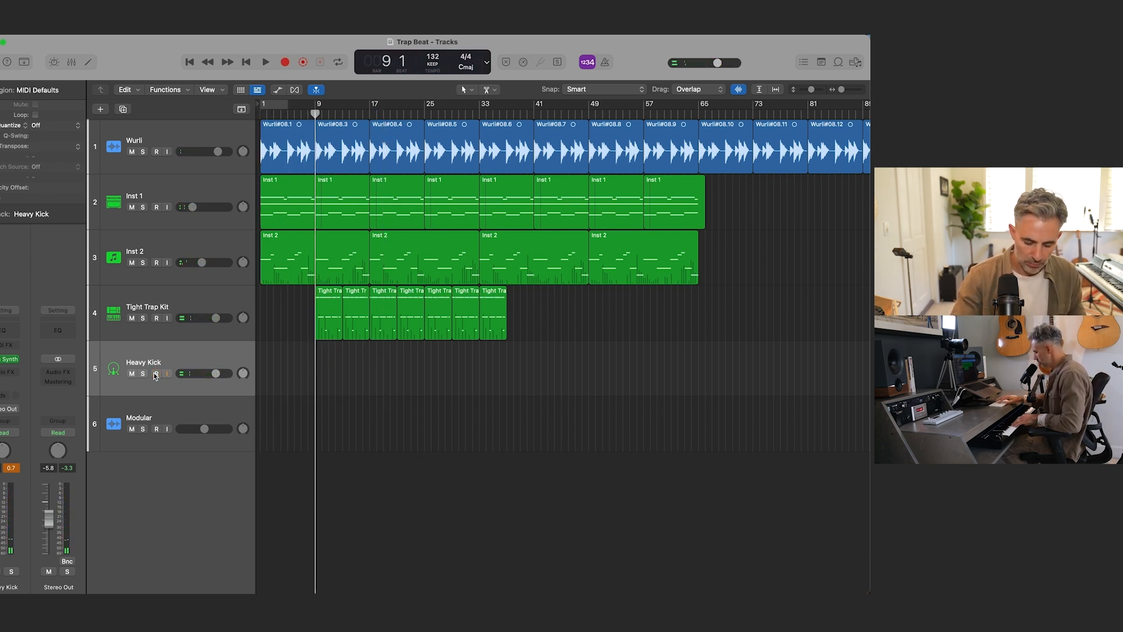
{"action": "key", "text": "r"}
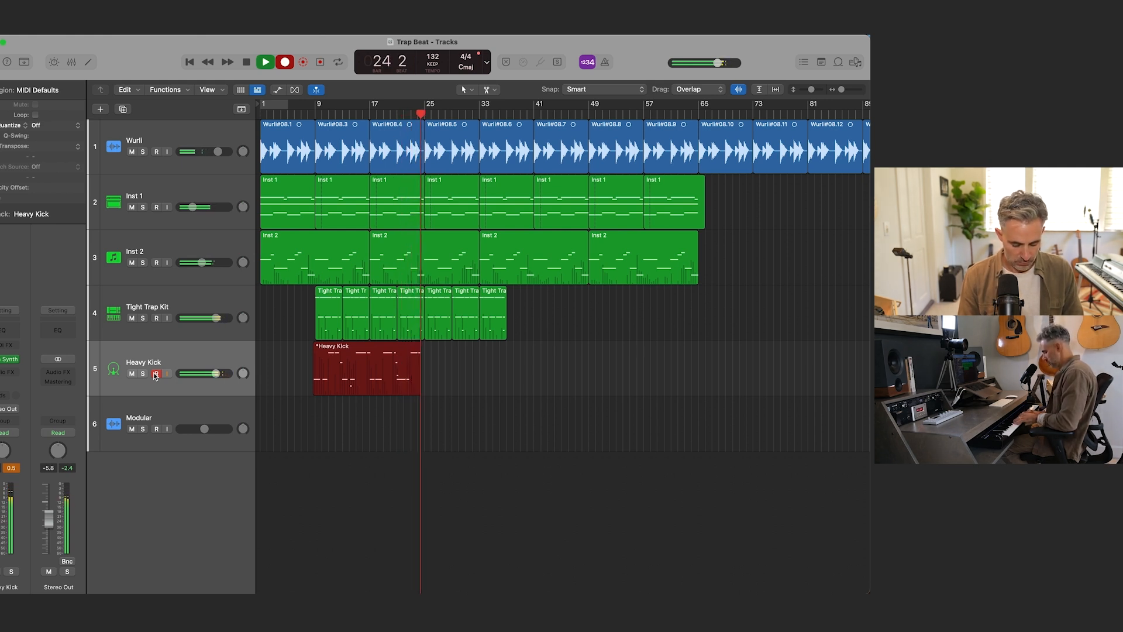
{"action": "key", "text": "space"}
{"action": "left_click", "coordinate": [155, 373]}
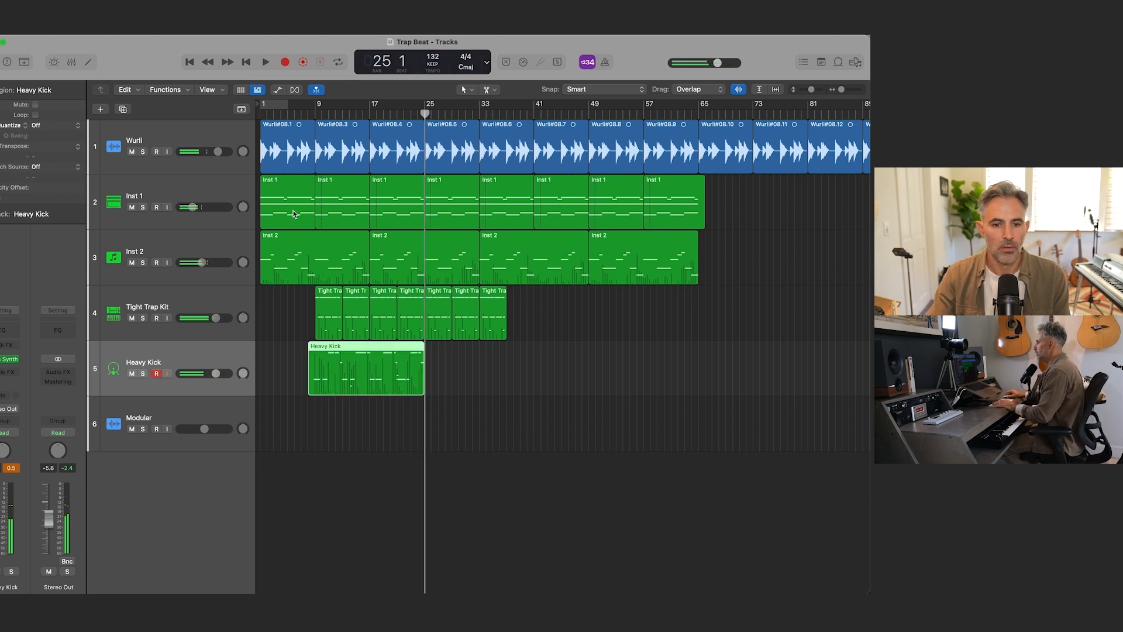
Step: Quantize the recorded Heavy Kick region to 1/16 Note and play it back
{"action": "key", "text": "space"}
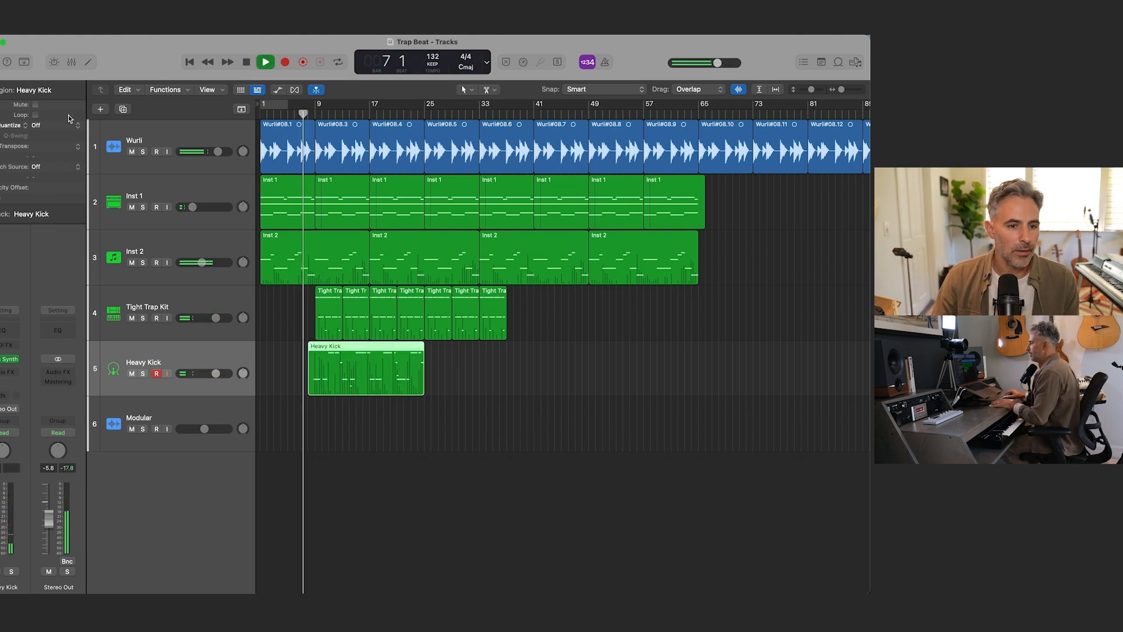
{"action": "left_click", "coordinate": [55, 125]}
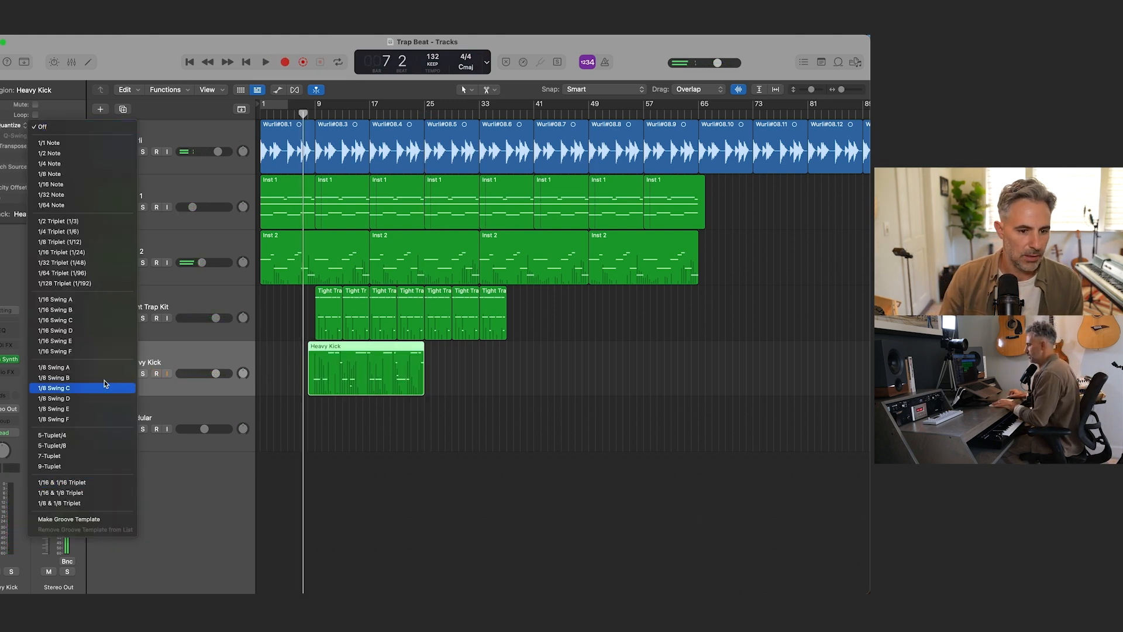
{"action": "left_click", "coordinate": [98, 186]}
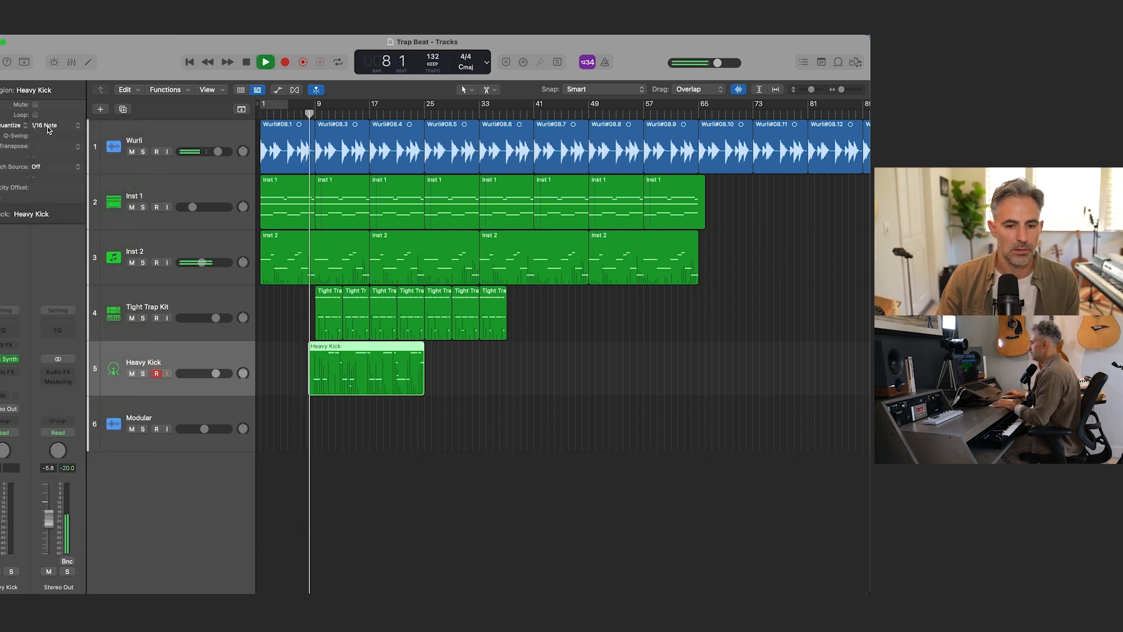
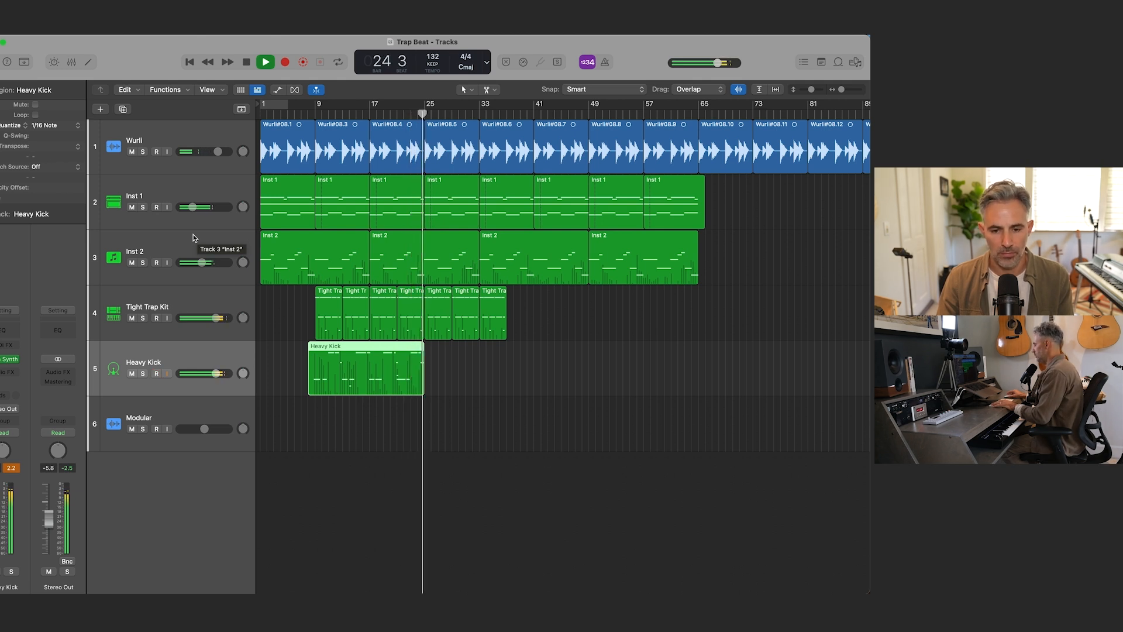
Step: Stop playback and create two software instrument tracks using Sampler (Multi-Sample) below the Tight Trap Kit track
{"action": "key", "text": "space"}
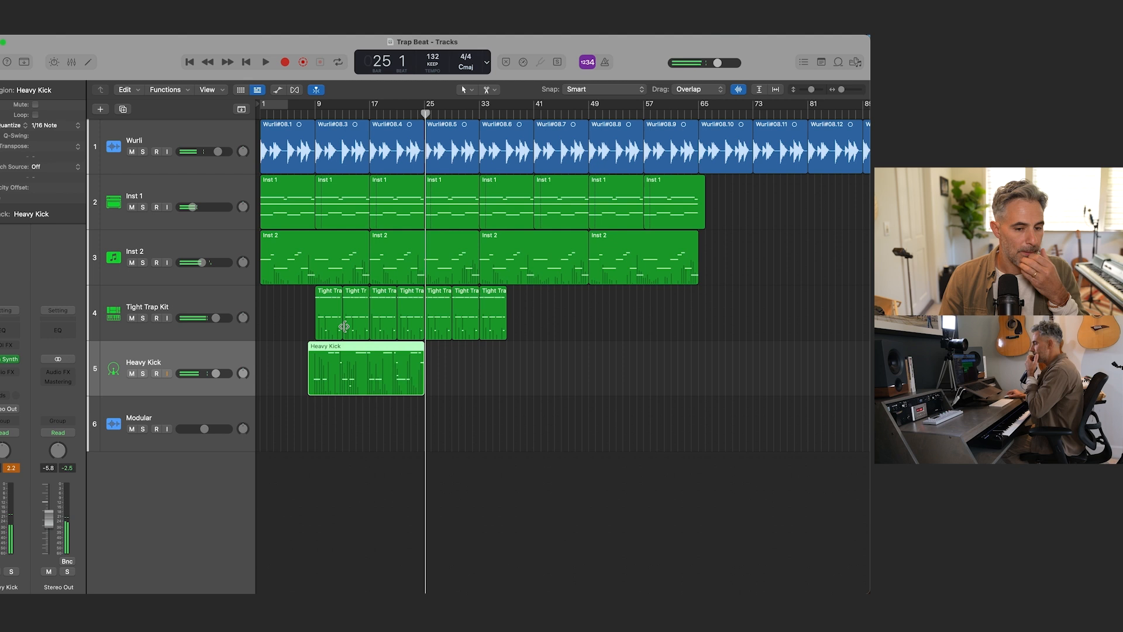
{"action": "left_click", "coordinate": [208, 302]}
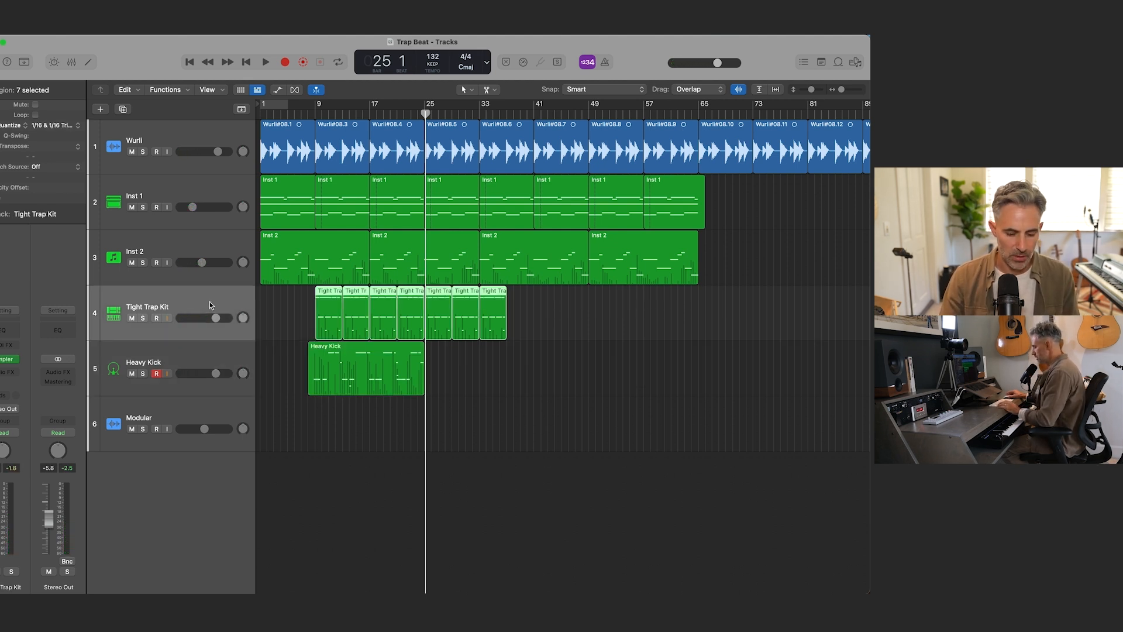
{"action": "key", "text": "alt+super+n"}
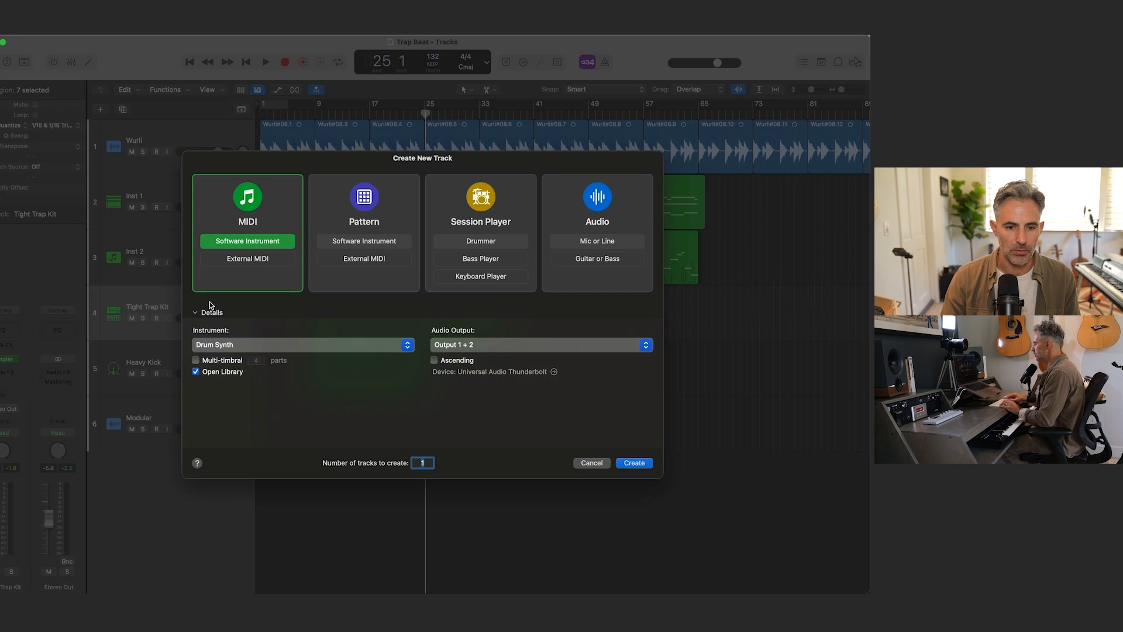
{"action": "left_click", "coordinate": [248, 345]}
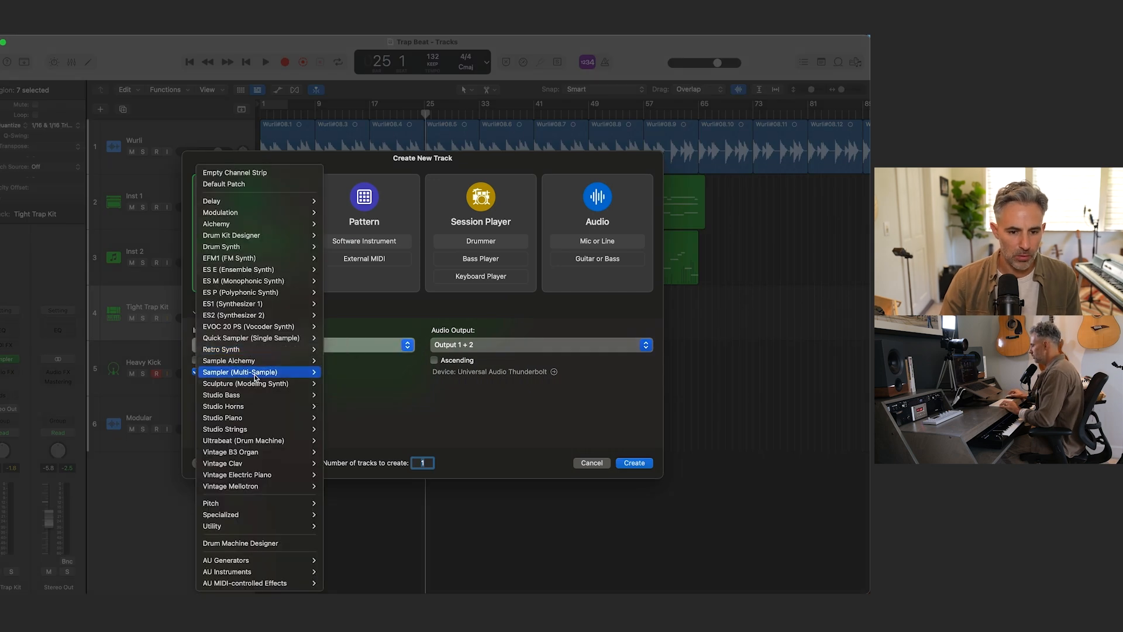
{"action": "mouse_move", "coordinate": [304, 372]}
{"action": "left_click", "coordinate": [343, 377]}
{"action": "key", "text": "Return"}
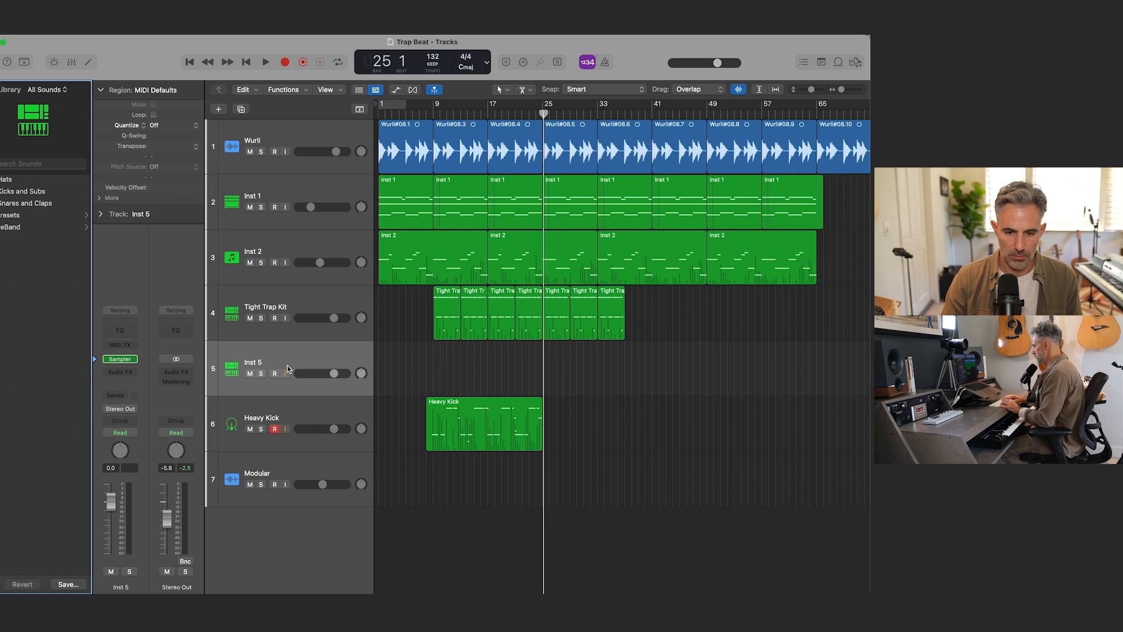
{"action": "key", "text": "alt+super+n"}
{"action": "left_click", "coordinate": [631, 462]}
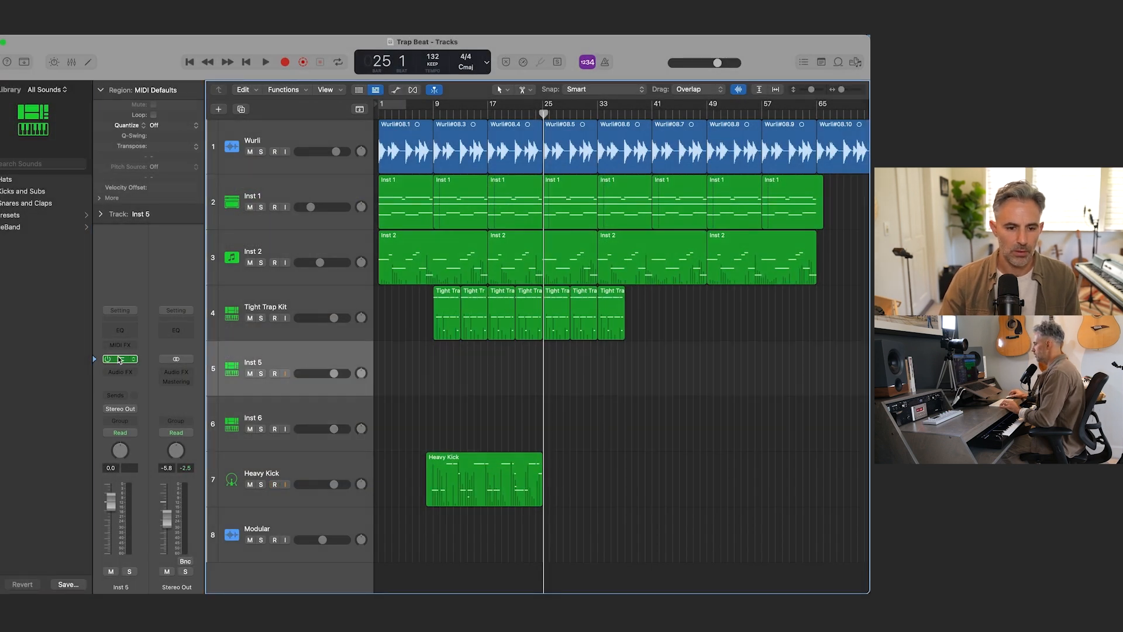
Step: Load the Trap Hats preset into the Sampler of the first new instrument track
{"action": "left_click", "coordinate": [120, 358]}
{"action": "left_click", "coordinate": [409, 183]}
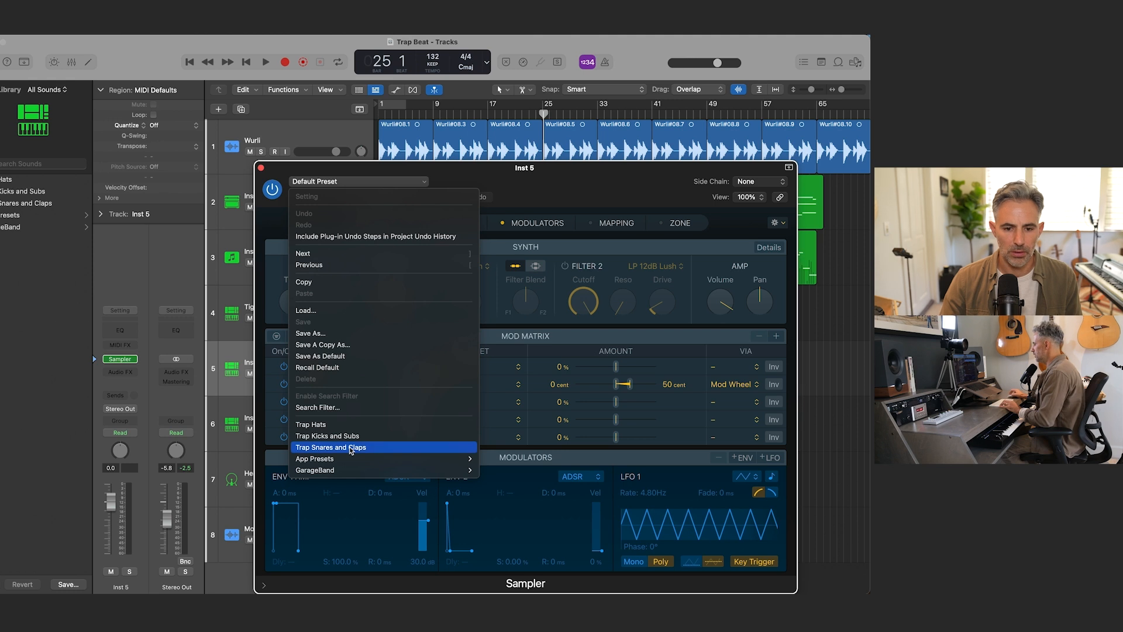
{"action": "left_click", "coordinate": [361, 428]}
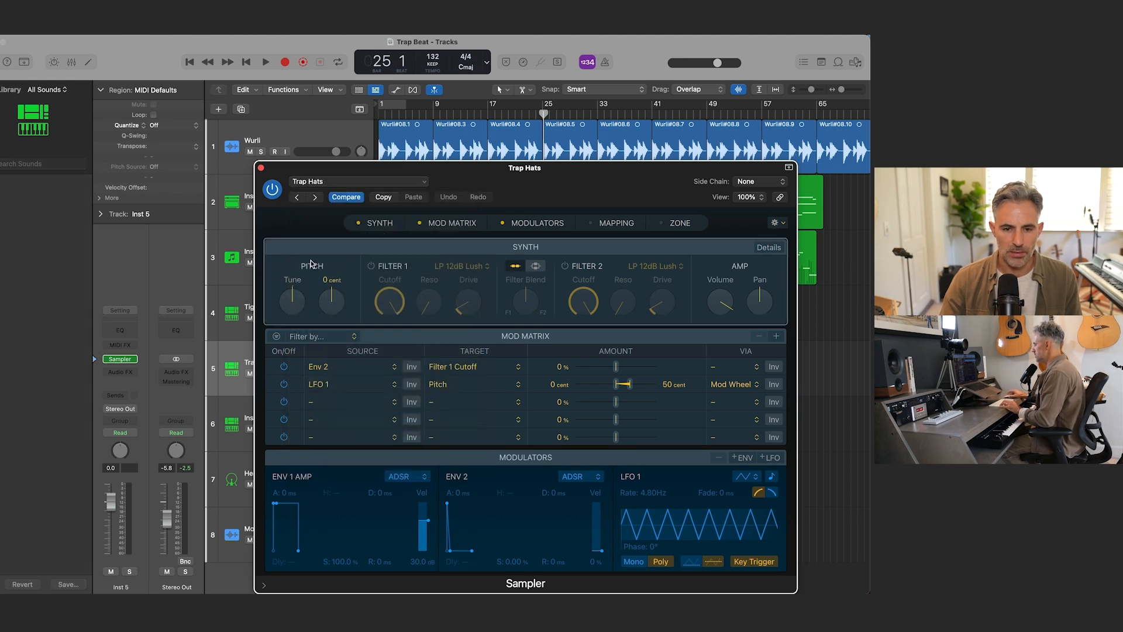
{"action": "left_click", "coordinate": [259, 168]}
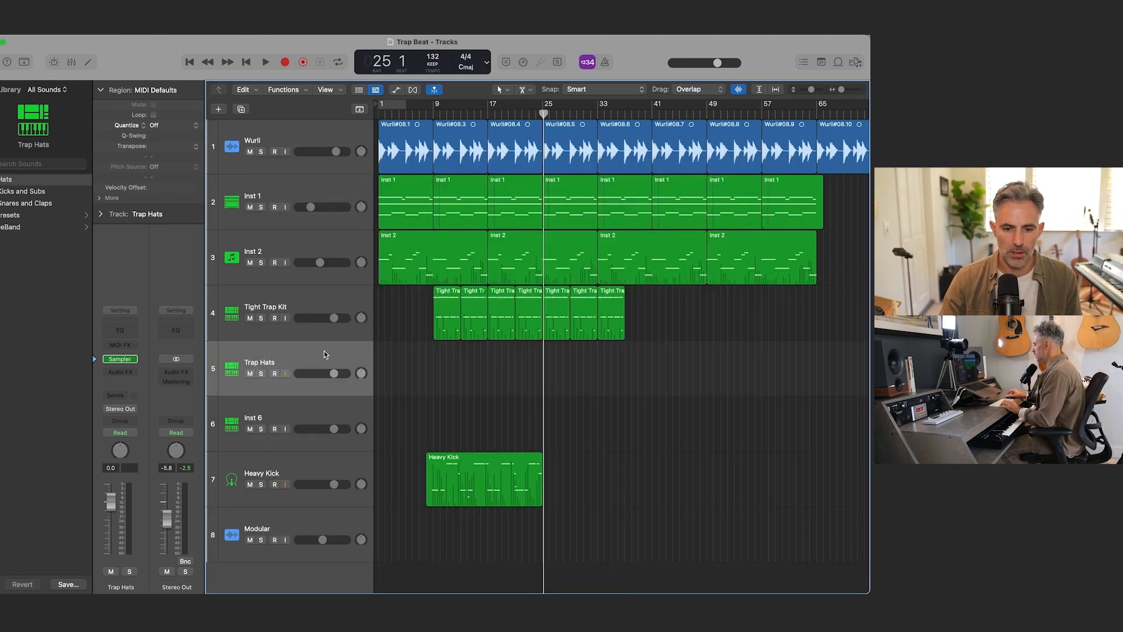
Step: Load the Trap Snares and Claps preset into the Sampler of the second new instrument track
{"action": "left_click", "coordinate": [303, 414]}
{"action": "left_click", "coordinate": [121, 361]}
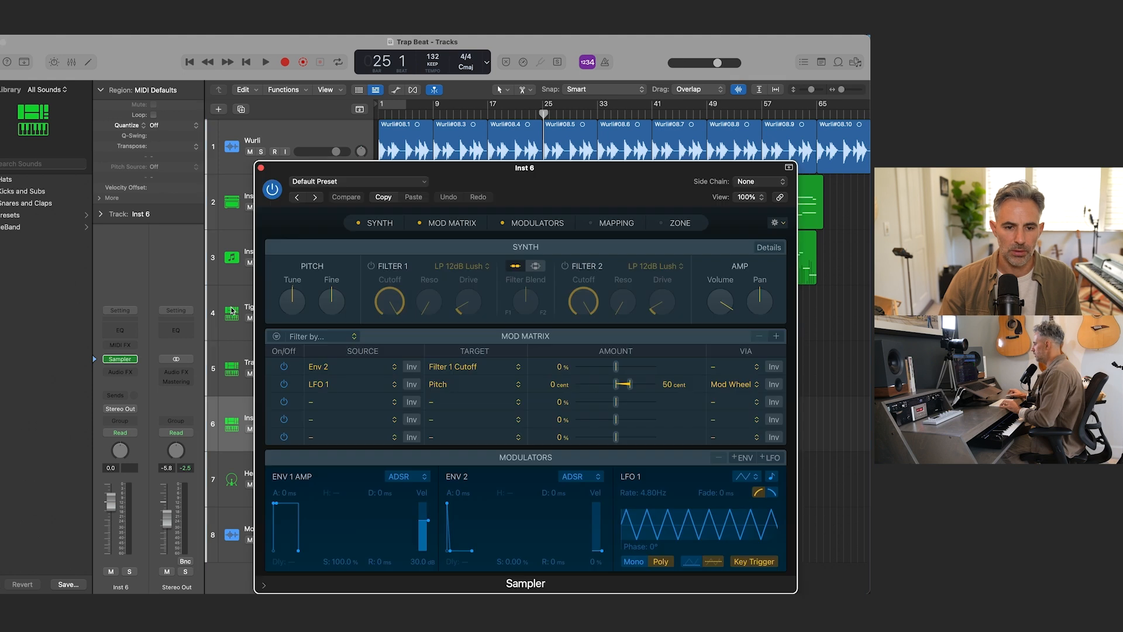
{"action": "left_click", "coordinate": [423, 183]}
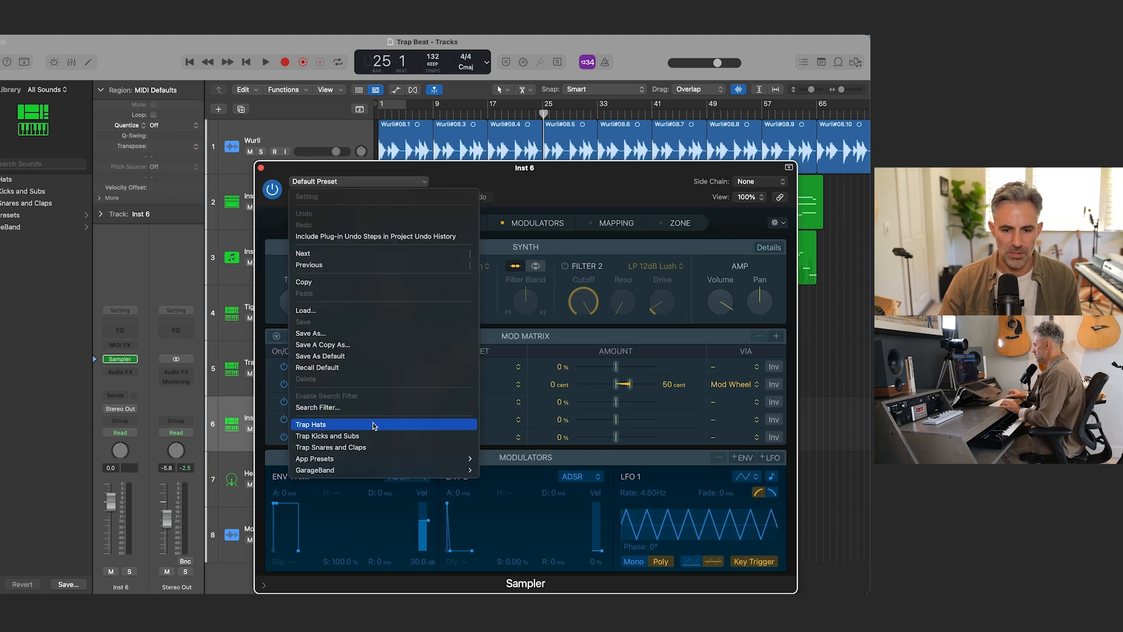
{"action": "left_click", "coordinate": [369, 447]}
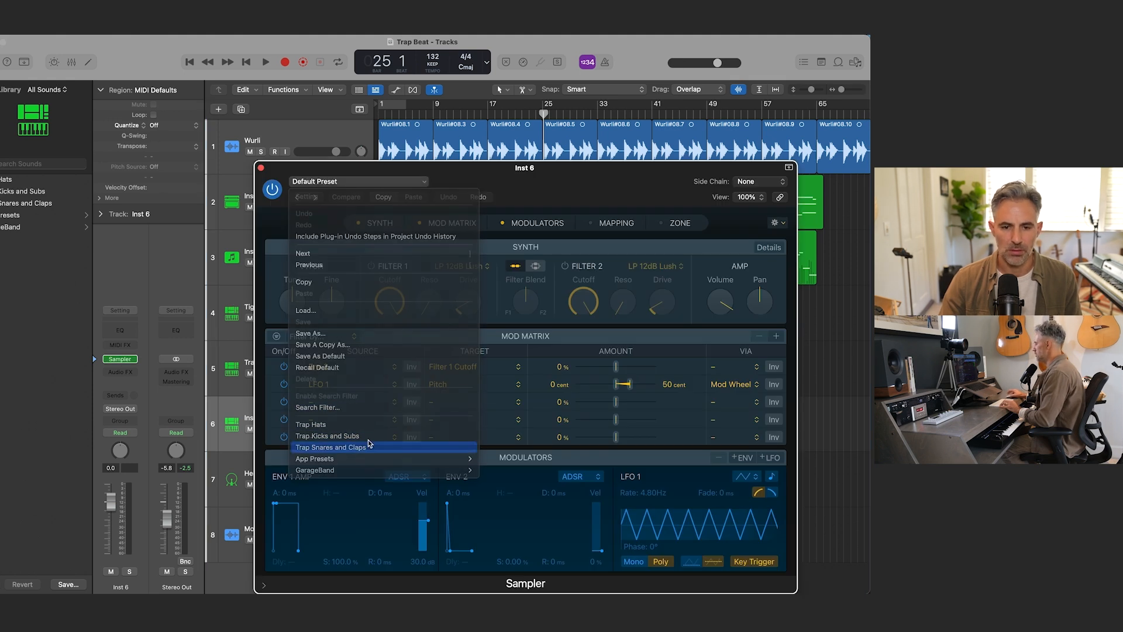
{"action": "left_click", "coordinate": [260, 168]}
Step: Set the cycle range over the first Tight Trap Kit region, from bar 9 to bar 13
{"action": "left_click_drag", "start_coordinate": [418, 326], "coordinate": [726, 319]}
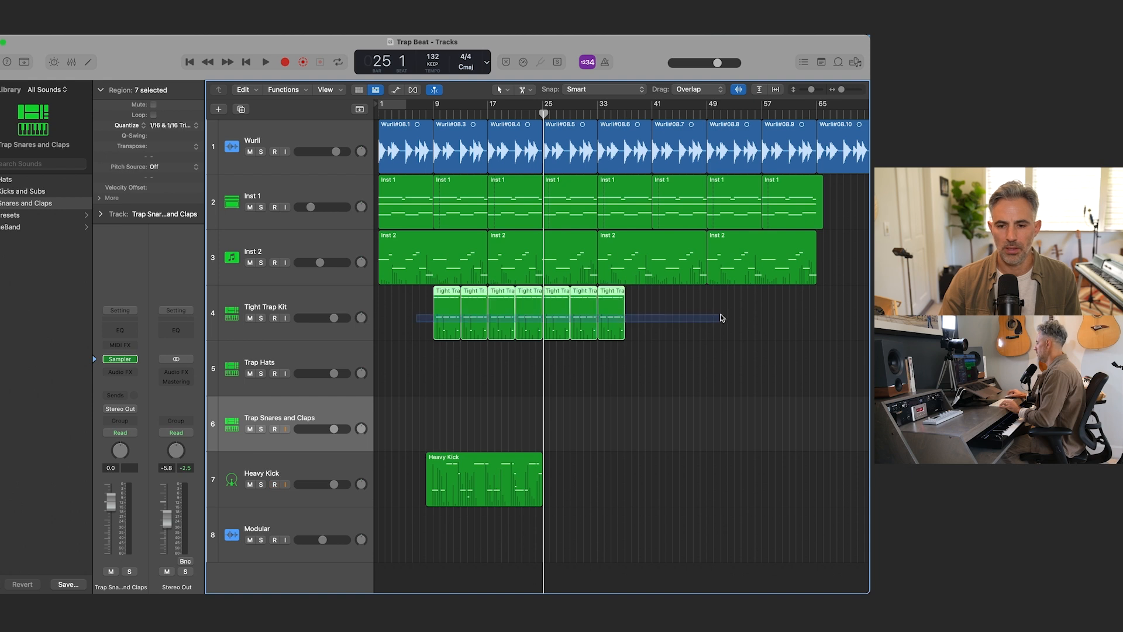
{"action": "left_click", "coordinate": [449, 346]}
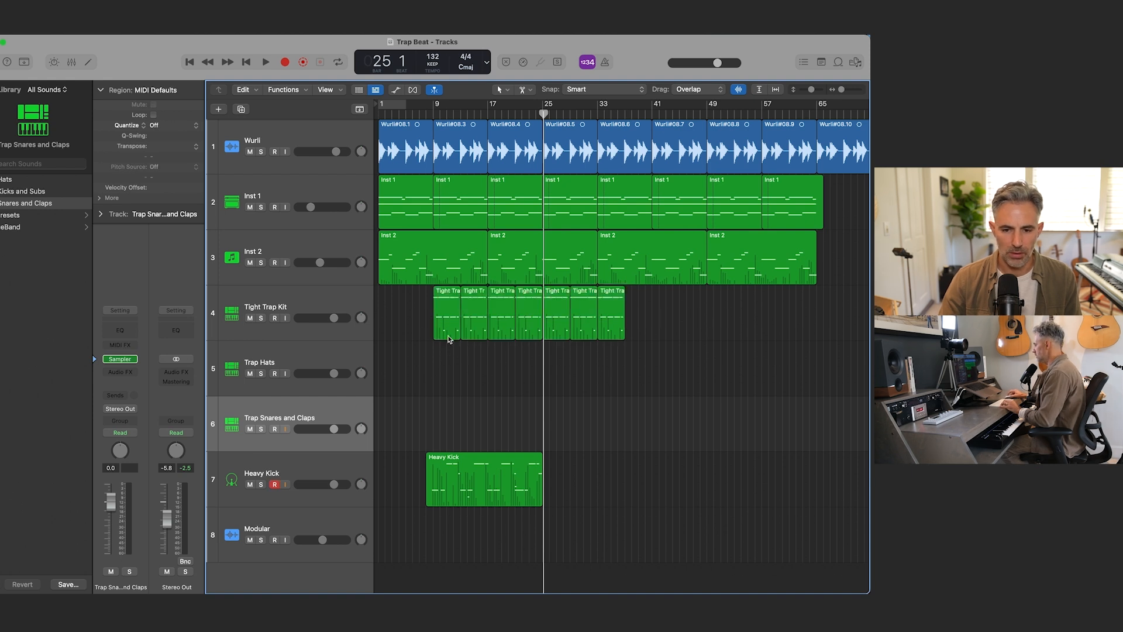
{"action": "left_click_drag", "start_coordinate": [435, 108], "coordinate": [461, 108]}
Step: Copy the first Tight Trap Kit region onto the Trap Hats and Trap Snares and Claps tracks, and mute the Tight Trap Kit track
{"action": "left_click_drag", "start_coordinate": [446, 310], "coordinate": [461, 401]}
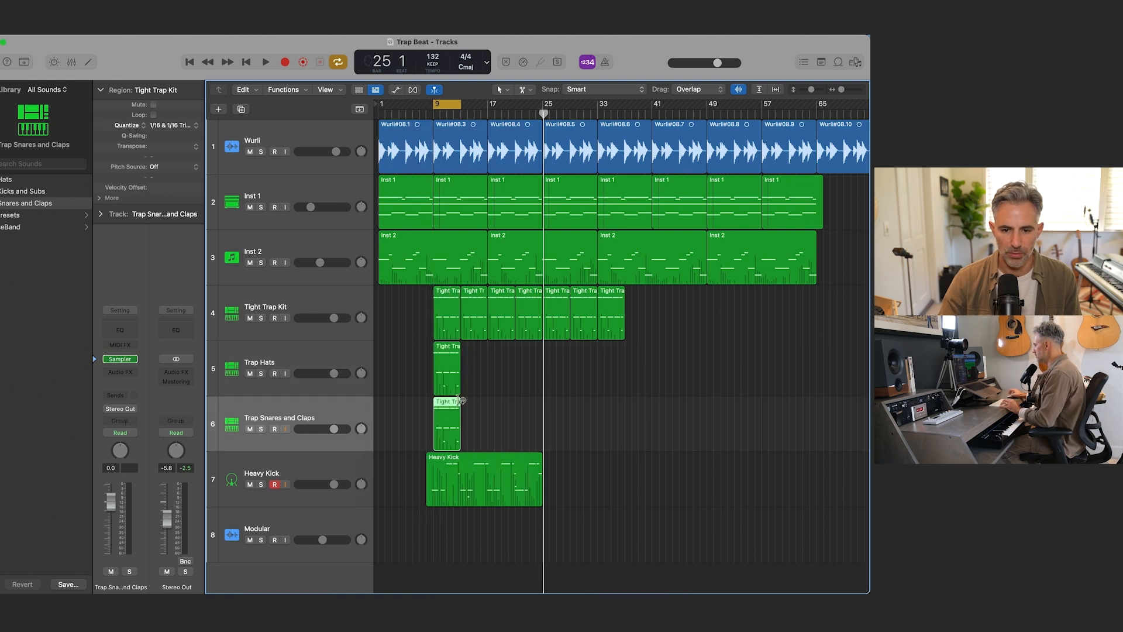
{"action": "left_click", "coordinate": [447, 324]}
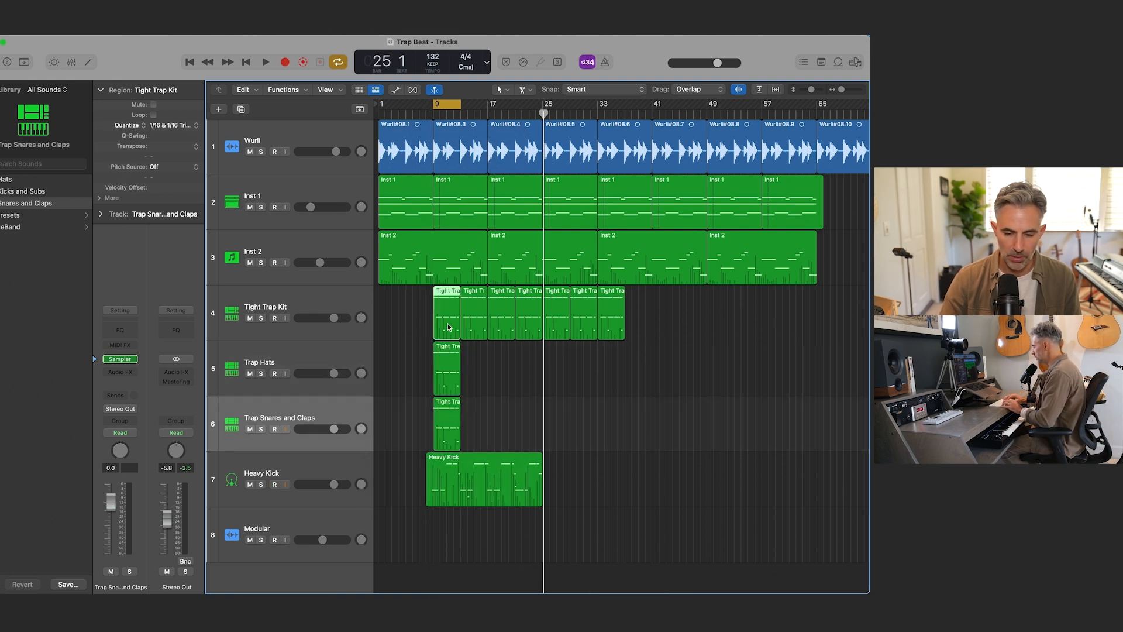
{"action": "left_click", "coordinate": [388, 306]}
{"action": "left_click", "coordinate": [249, 316]}
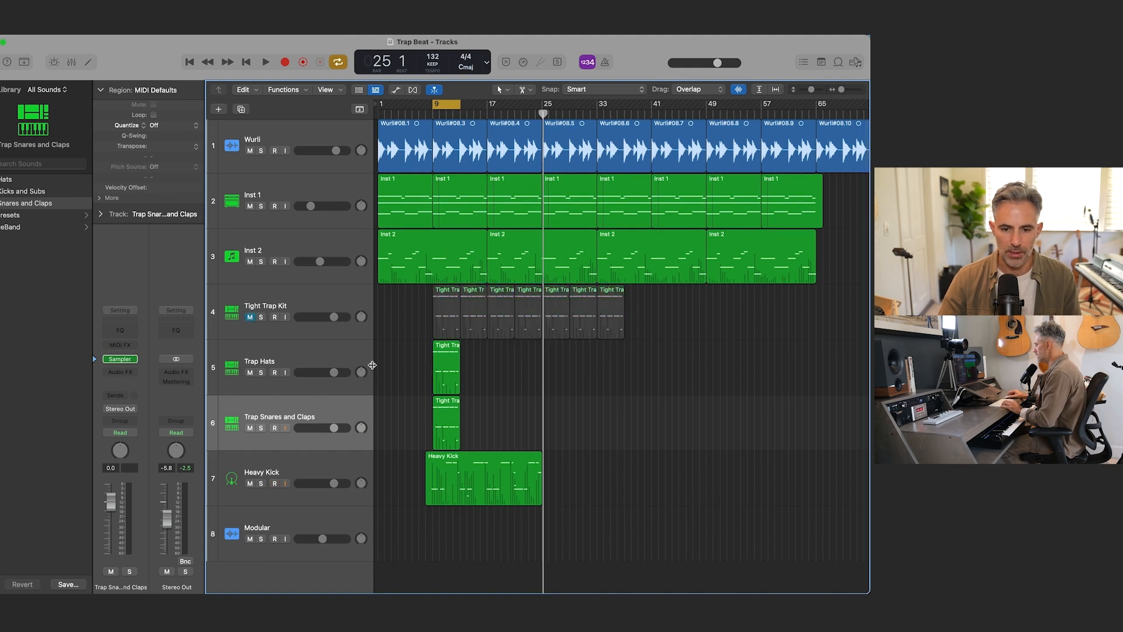
Step: Delete all notes below the hi-hat row from the copied region on the Trap Hats track
{"action": "double_click", "coordinate": [436, 364]}
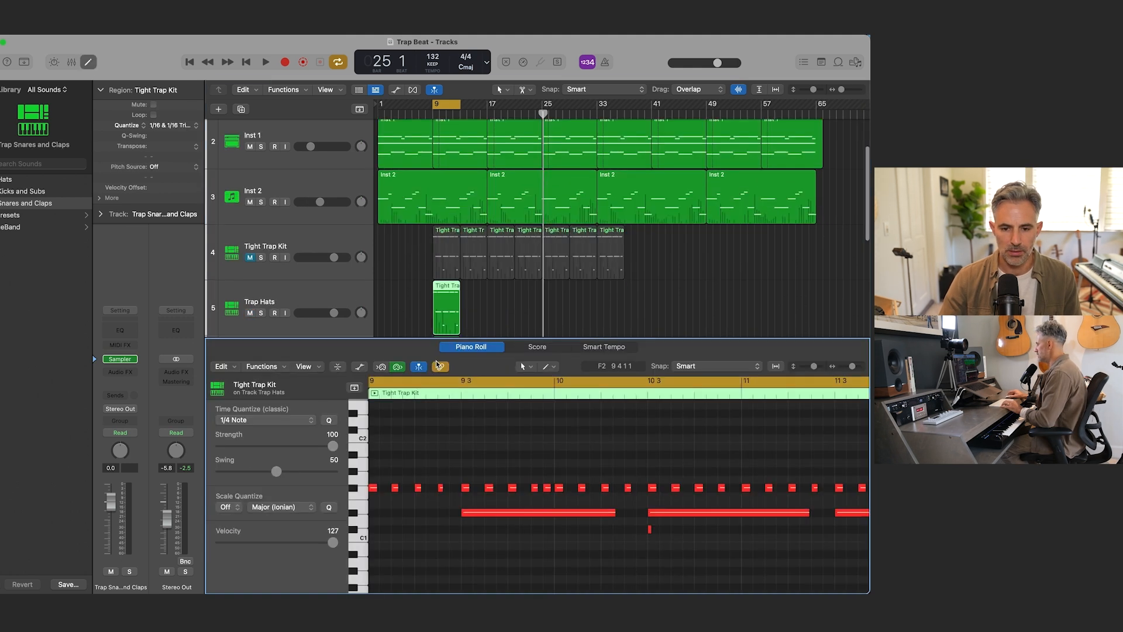
{"action": "key", "text": "super+Left"}
{"action": "key", "text": "super+Left"}
{"action": "key", "text": "super+Left"}
{"action": "key", "text": "super+Left"}
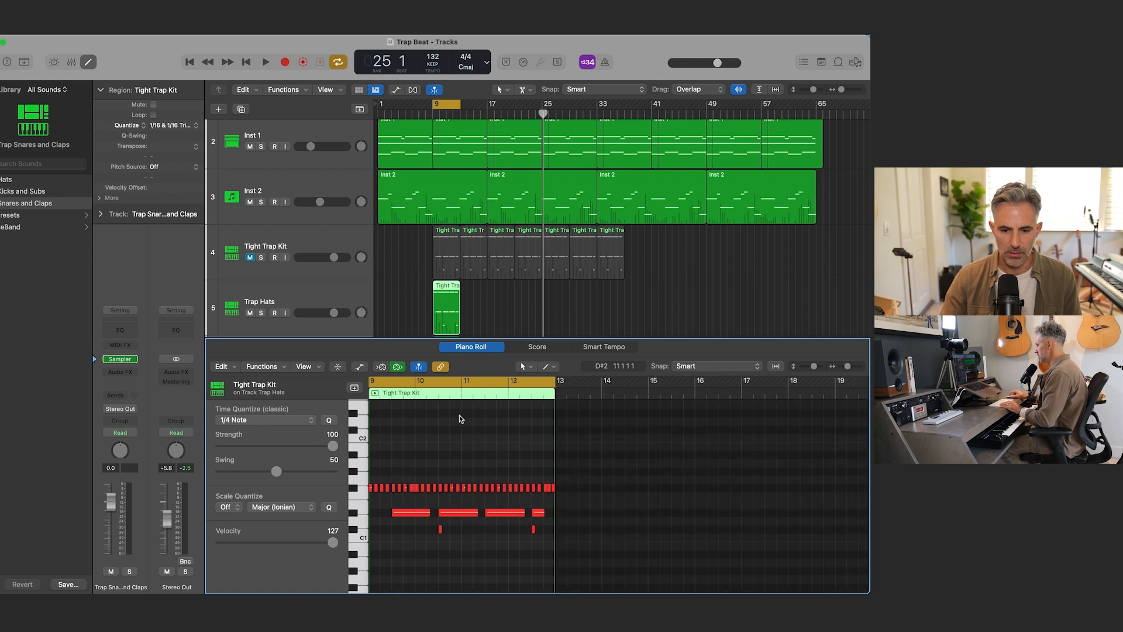
{"action": "scroll", "coordinate": [459, 426], "scroll_direction": "left", "scroll_amount": 3}
{"action": "scroll", "coordinate": [458, 462], "scroll_direction": "down", "scroll_amount": 2}
{"action": "left_click_drag", "start_coordinate": [458, 478], "coordinate": [755, 531]}
{"action": "key", "text": "Delete"}
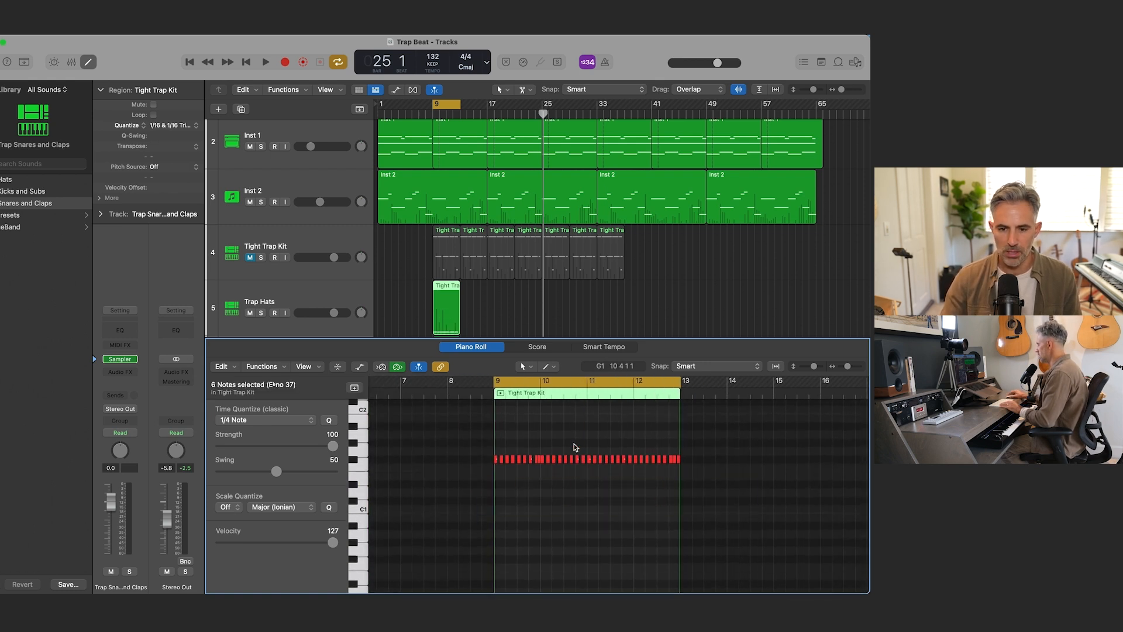
{"action": "key", "text": "x"}
{"action": "key", "text": "x"}
Step: Delete the hi-hat notes and the two lowest notes from the Trap Snares and Claps region, keeping only the long snare notes
{"action": "double_click", "coordinate": [444, 407]}
{"action": "left_click_drag", "start_coordinate": [459, 472], "coordinate": [714, 495]}
{"action": "key", "text": "Delete"}
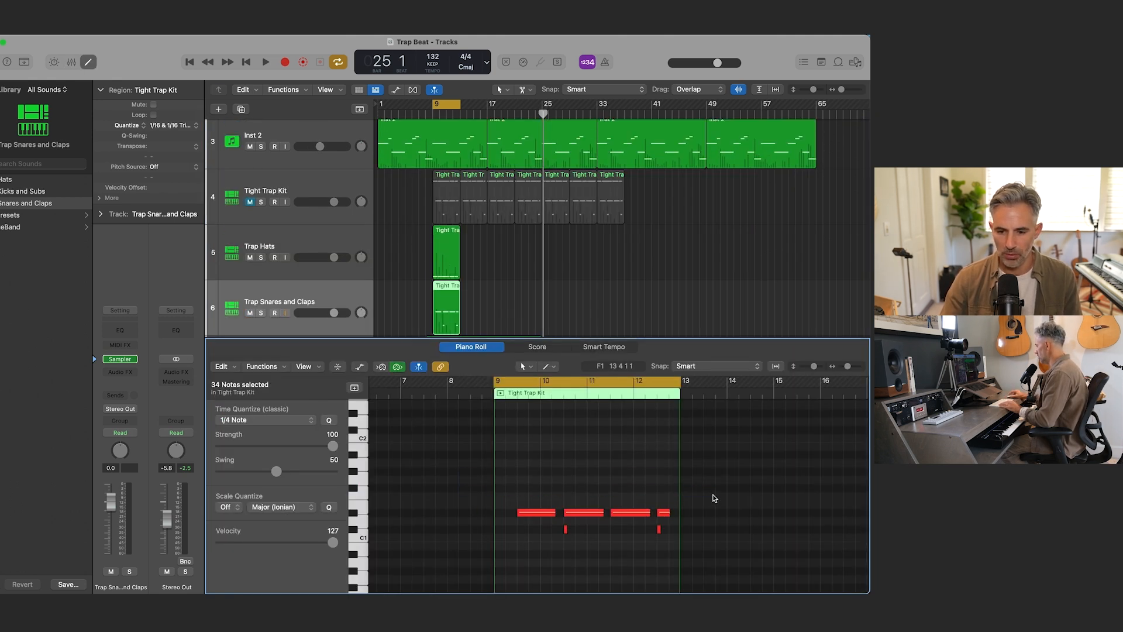
{"action": "left_click_drag", "start_coordinate": [659, 538], "coordinate": [694, 542]}
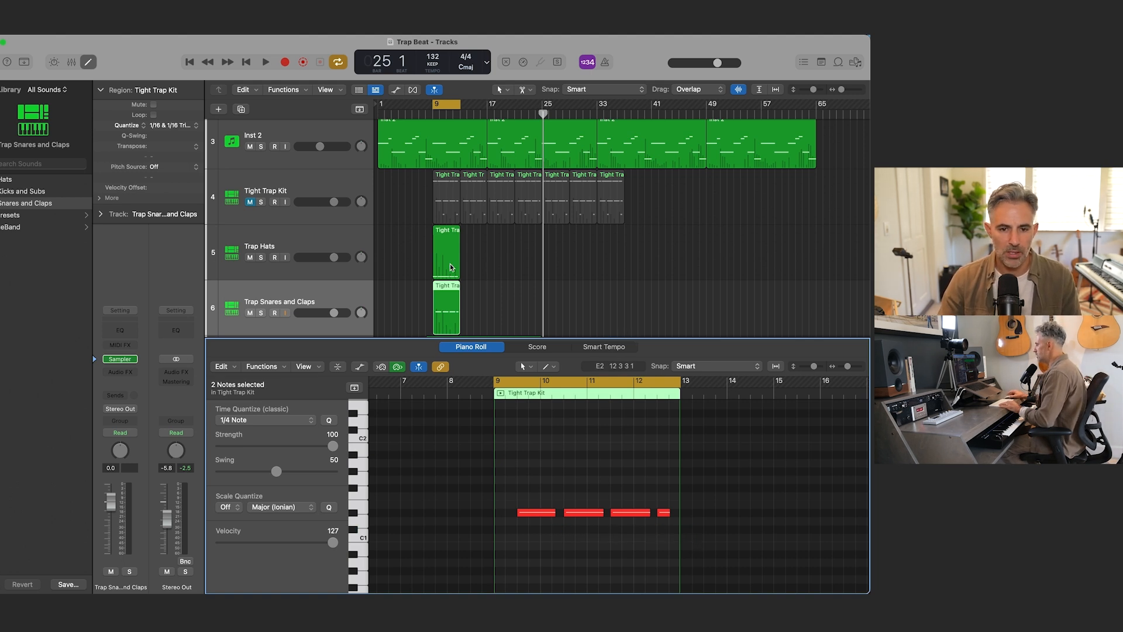
{"action": "key", "text": "x"}
{"action": "key", "text": "x"}
Step: Mute the Trap Snares and Claps track and transpose all Trap Hats notes upward while auditioning hat sounds over the playing cycle
{"action": "left_click", "coordinate": [250, 408]}
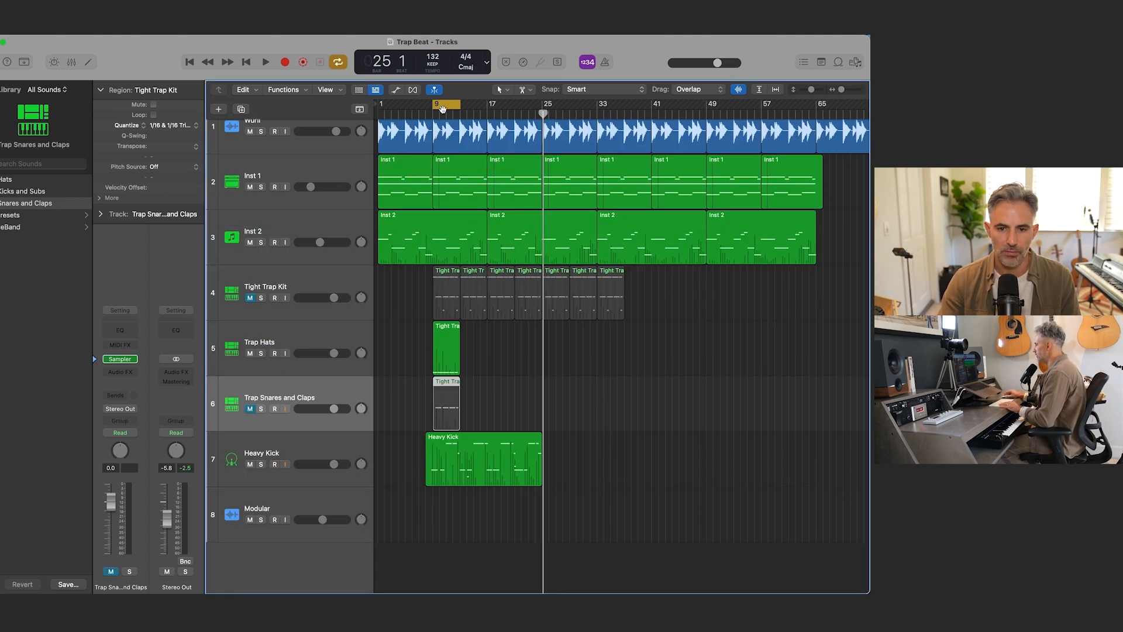
{"action": "key", "text": "space"}
{"action": "key", "text": "p"}
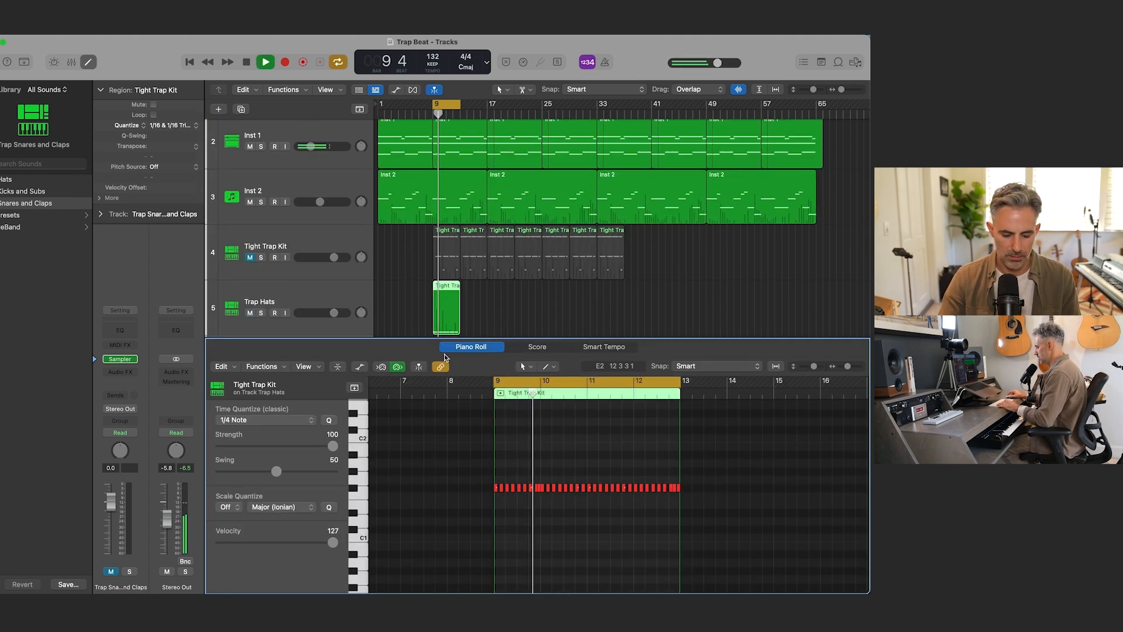
{"action": "key", "text": "alt+Up"}
{"action": "key", "text": "alt+Up"}
{"action": "key", "text": "alt+Up"}
{"action": "key", "text": "alt+Up"}
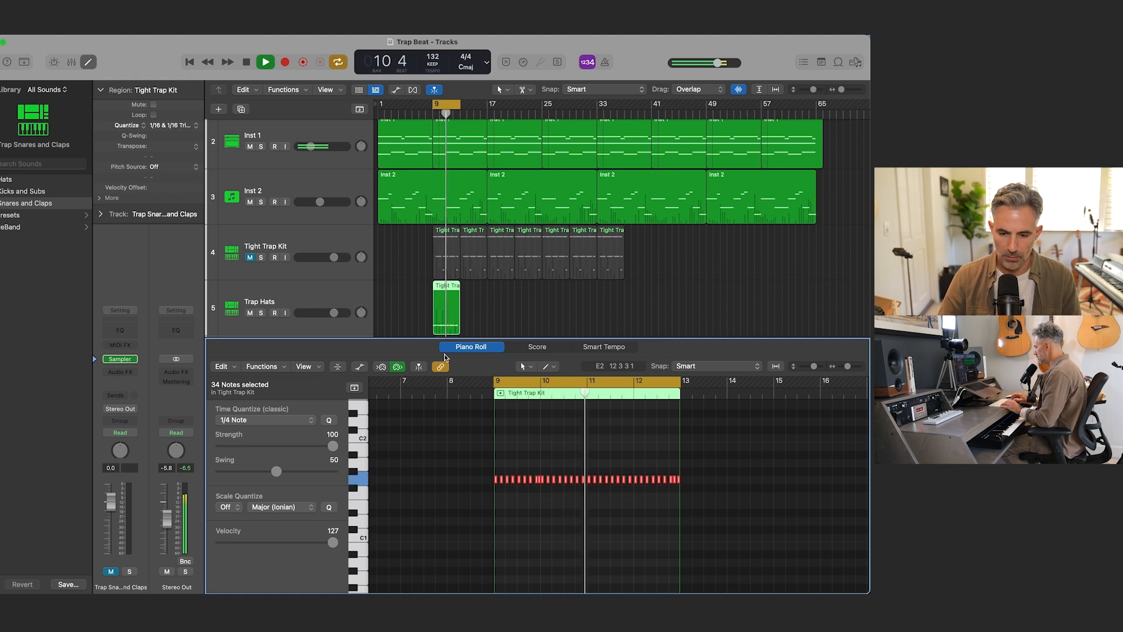
{"action": "key", "text": "alt+Up"}
{"action": "key", "text": "alt+Up"}
{"action": "key", "text": "alt+Up"}
{"action": "key", "text": "alt+Up"}
{"action": "key", "text": "alt+Up"}
{"action": "key", "text": "alt+Up"}
{"action": "key", "text": "alt+Up"}
{"action": "key", "text": "alt+Up"}
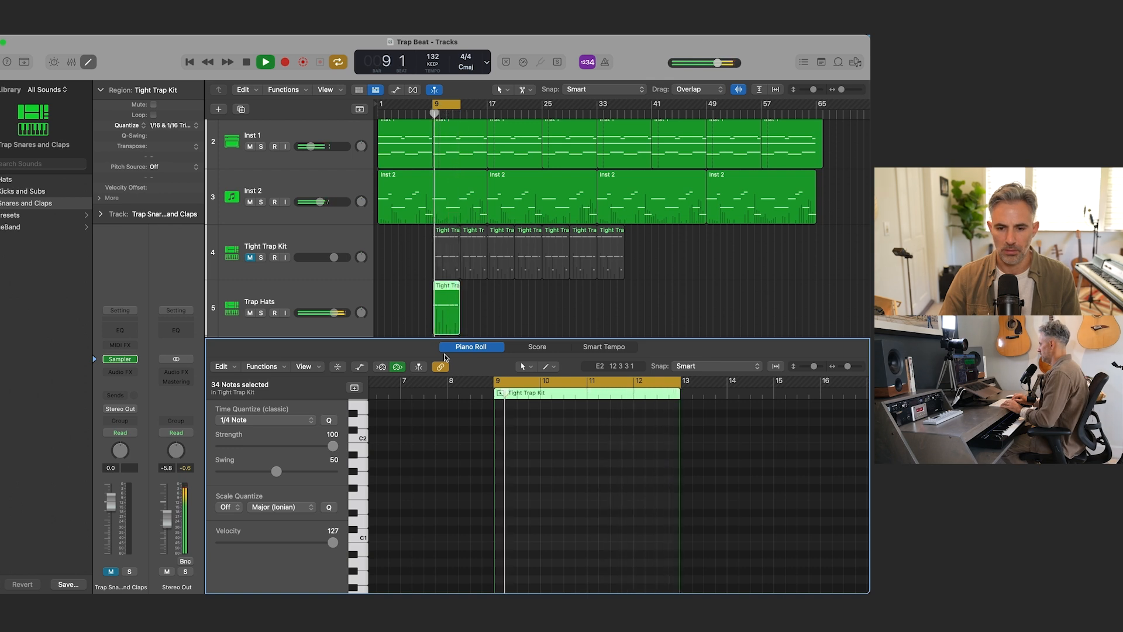
{"action": "key", "text": "space"}
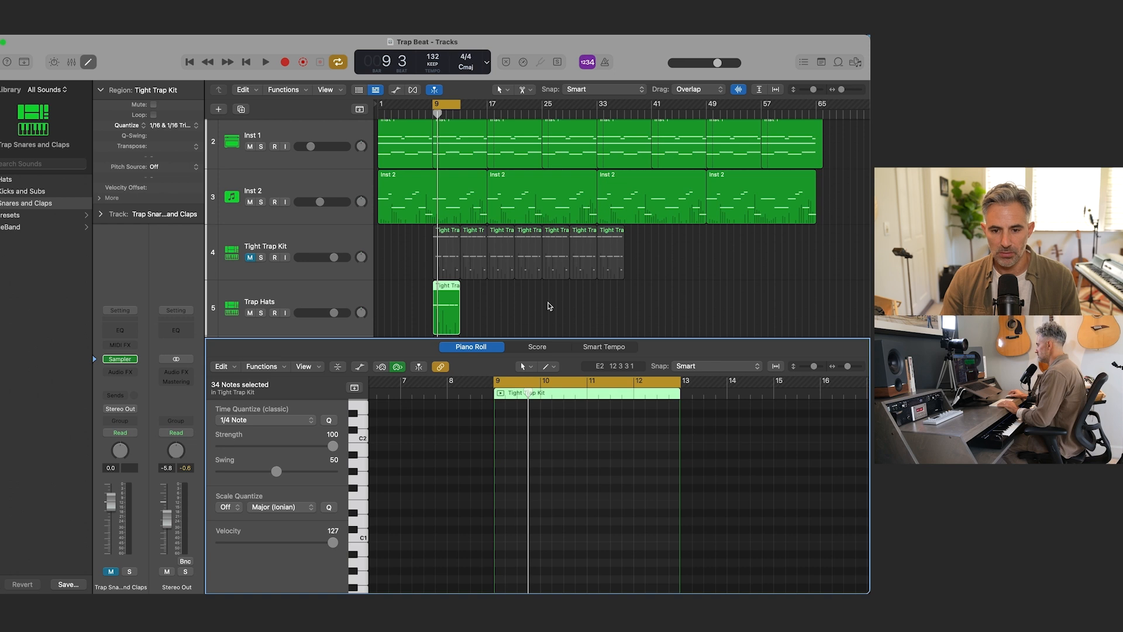
{"action": "key", "text": "x"}
{"action": "key", "text": "x"}
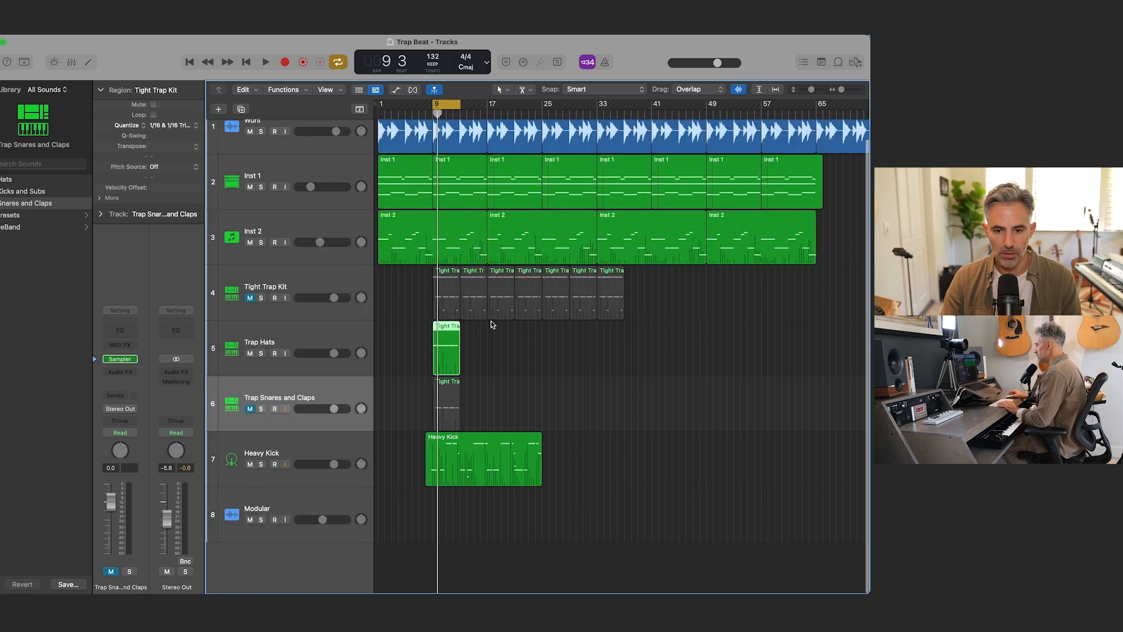
Step: Unmute the Trap Snares and Claps track and transpose all its snare notes upward while auditioning the sounds over the playing cycle
{"action": "left_click", "coordinate": [251, 409]}
{"action": "double_click", "coordinate": [445, 392]}
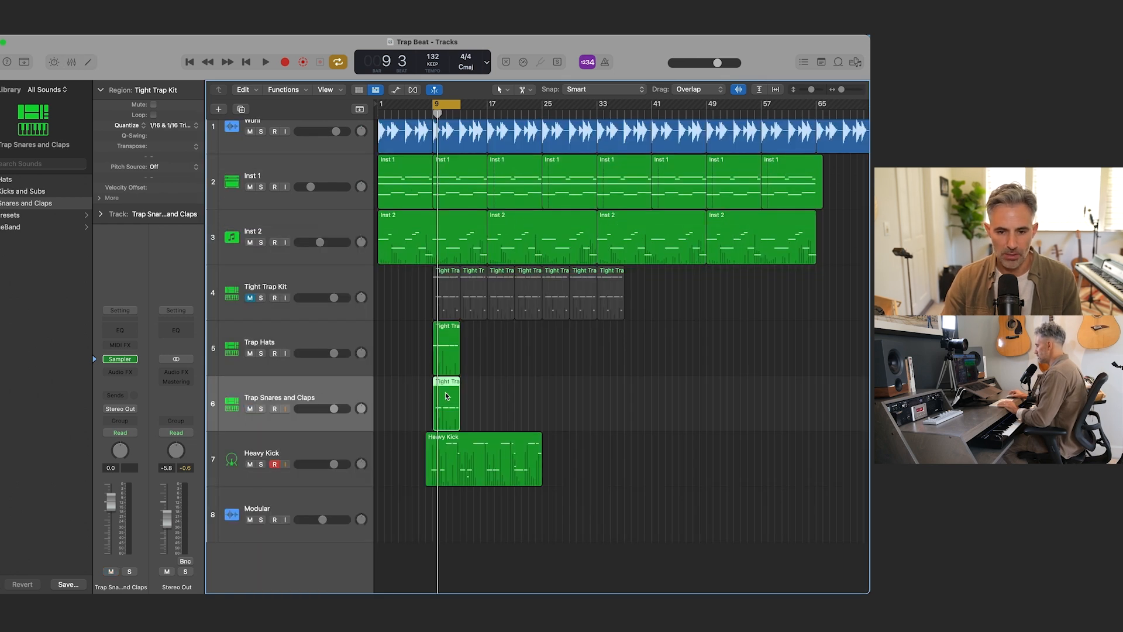
{"action": "key", "text": "super+a"}
{"action": "key", "text": "space"}
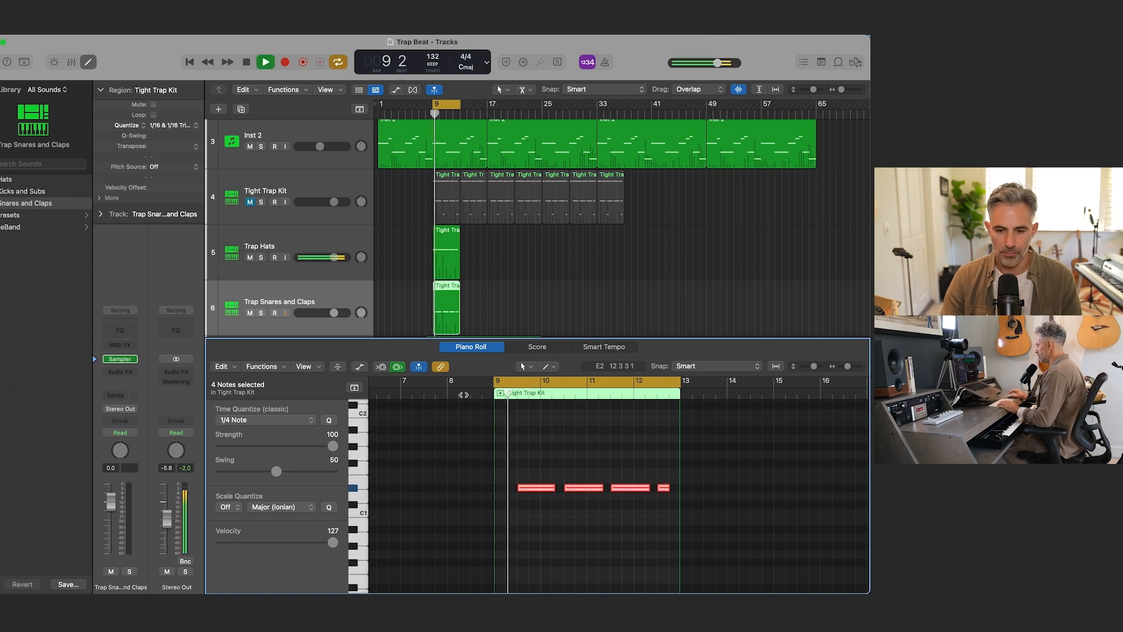
{"action": "key", "text": "alt+Up"}
{"action": "key", "text": "alt+Up"}
{"action": "key", "text": "alt+Up"}
{"action": "key", "text": "alt+Up"}
{"action": "key", "text": "alt+Up"}
{"action": "key", "text": "alt+Up"}
{"action": "key", "text": "alt+Up"}
{"action": "key", "text": "alt+Up"}
{"action": "key", "text": "alt+Up"}
{"action": "key", "text": "alt+Up"}
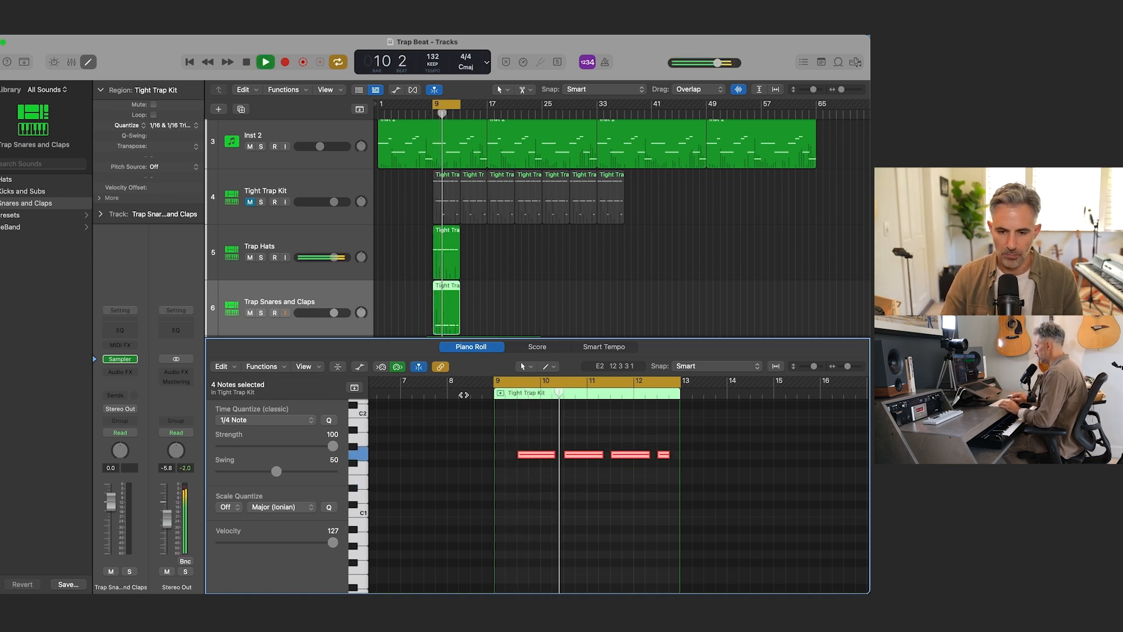
{"action": "key", "text": "alt+Up"}
{"action": "key", "text": "alt+Up"}
{"action": "key", "text": "alt+Up"}
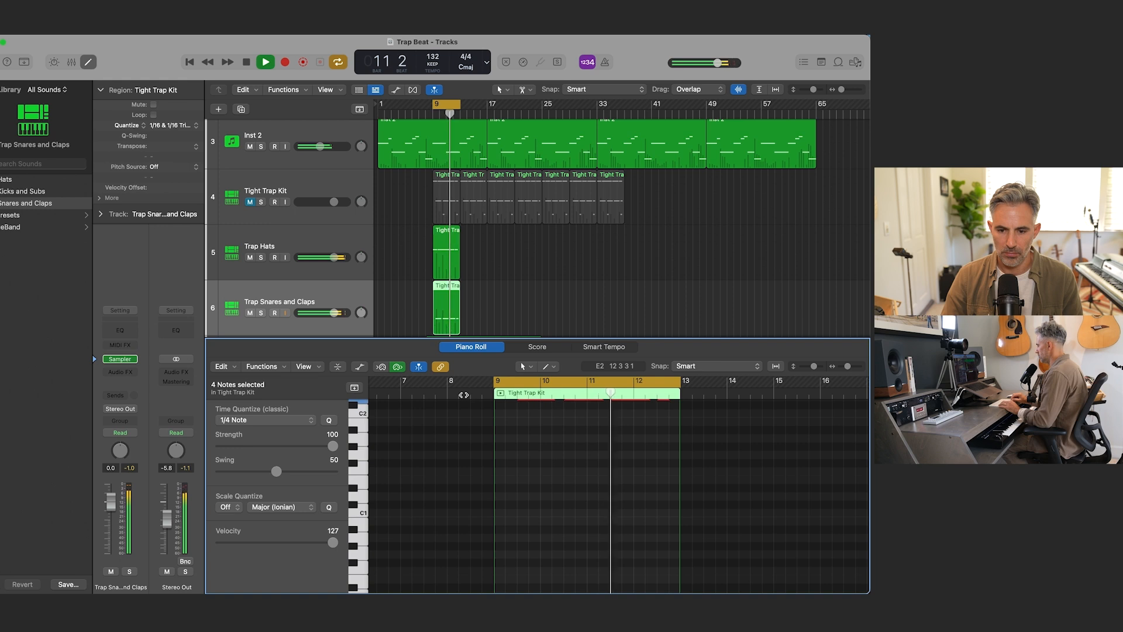
{"action": "scroll", "coordinate": [509, 484], "scroll_direction": "up", "scroll_amount": 5}
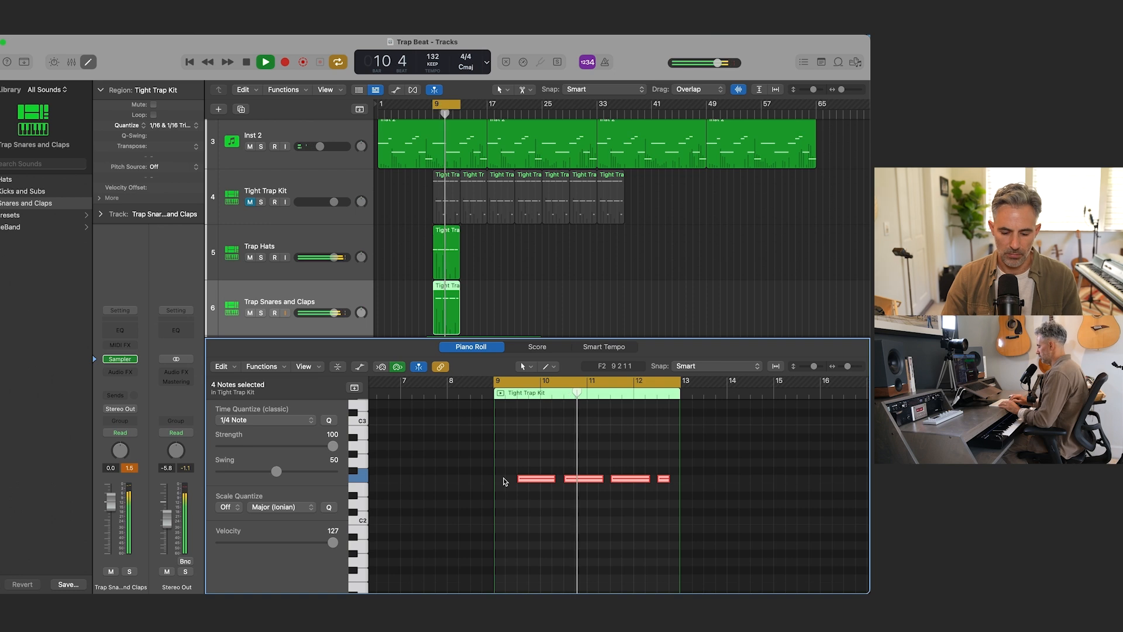
{"action": "key", "text": "space"}
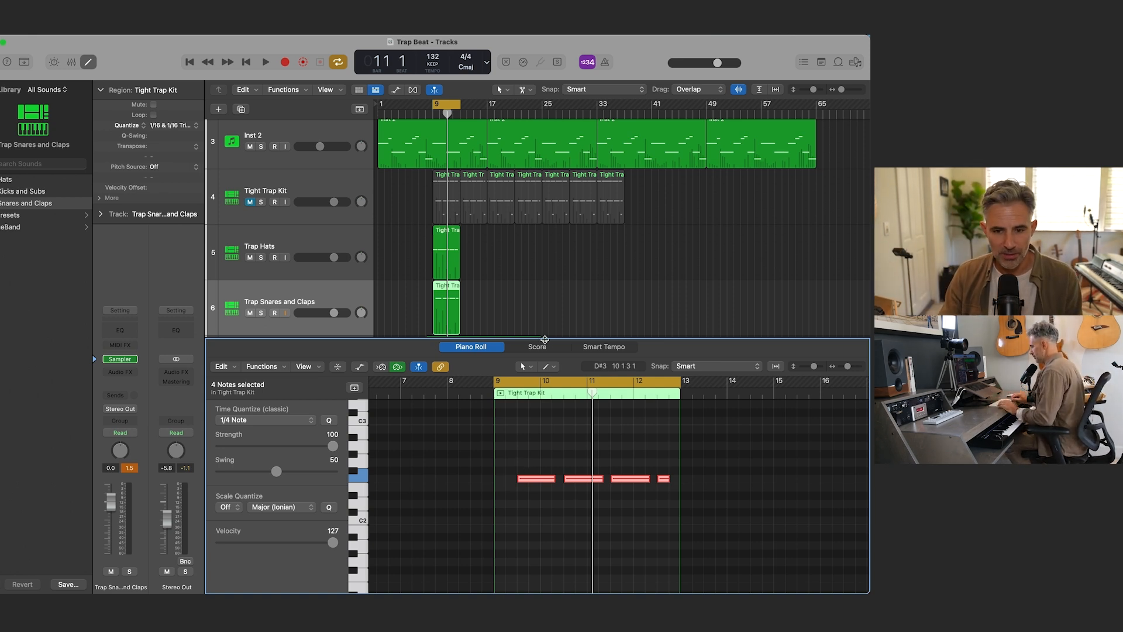
{"action": "key", "text": "space"}
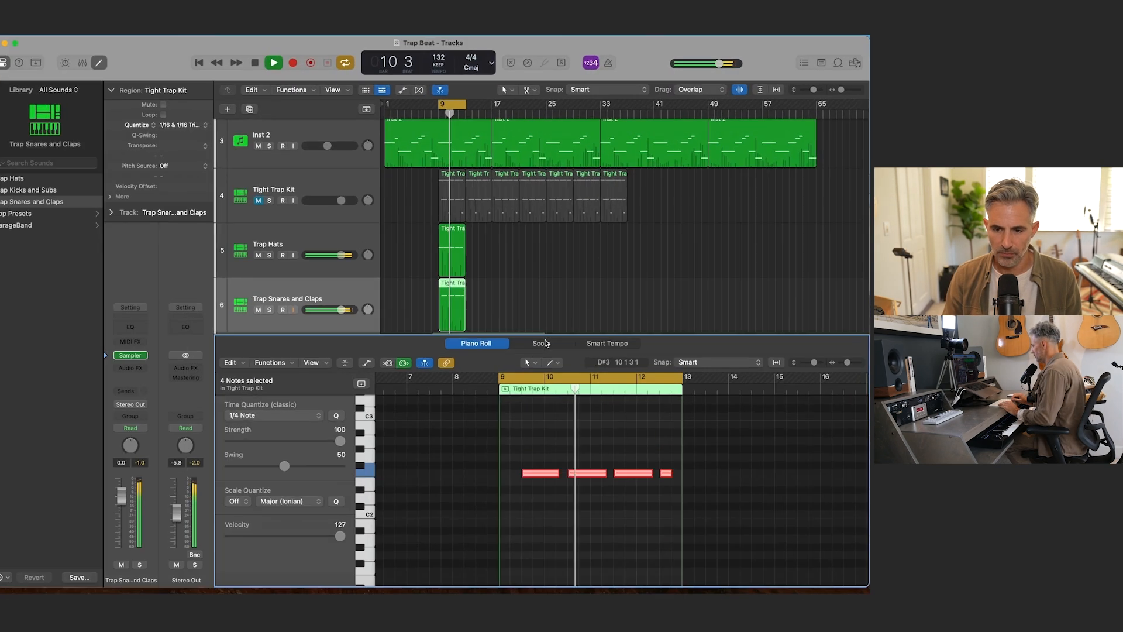
Step: Transpose the four selected notes in the Trap Snares and Claps region up to B3 while auditioning each sound in context
{"action": "key", "text": "alt+Up"}
{"action": "key", "text": "alt+Up"}
{"action": "key", "text": "alt+Up"}
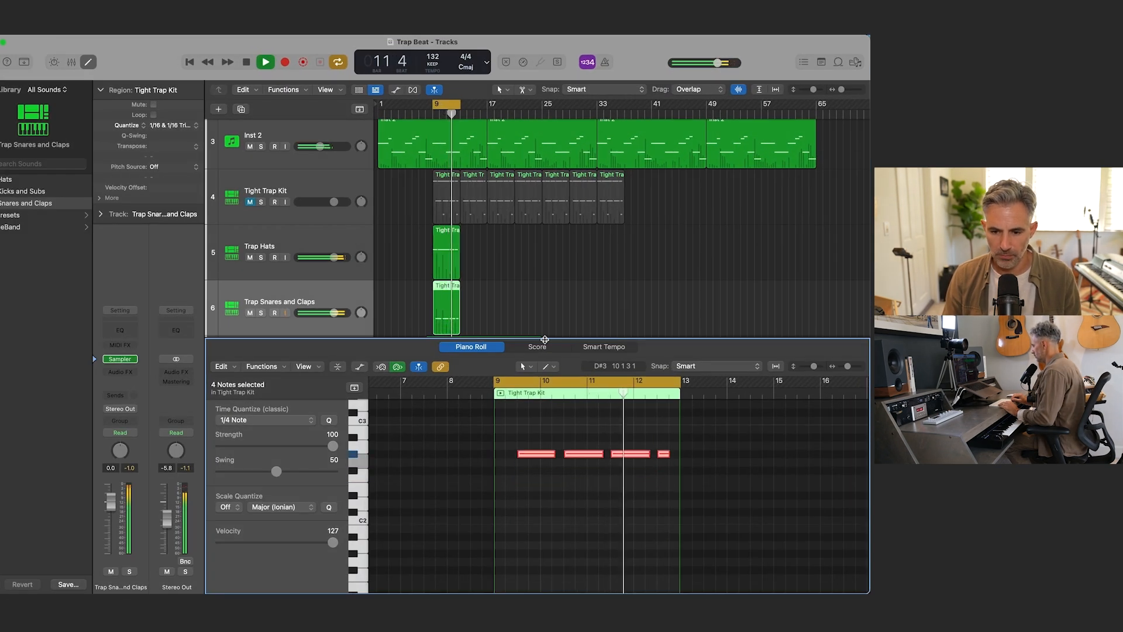
{"action": "key", "text": "alt+Up"}
{"action": "key", "text": "alt+Up"}
{"action": "key", "text": "alt+Up"}
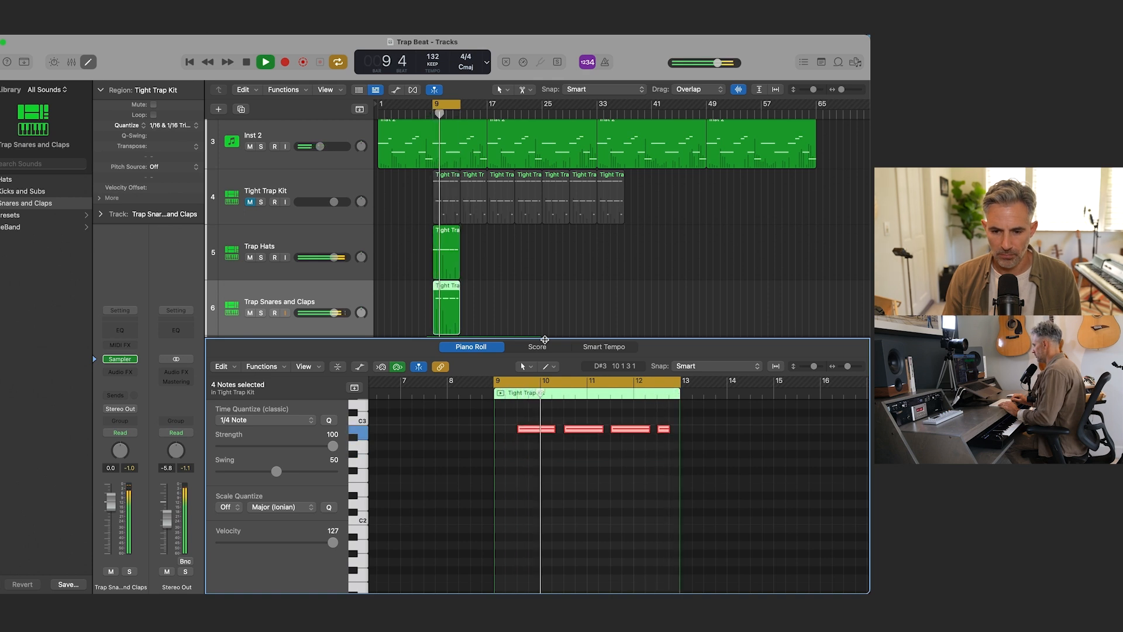
{"action": "key", "text": "alt+Up"}
{"action": "key", "text": "alt+Up"}
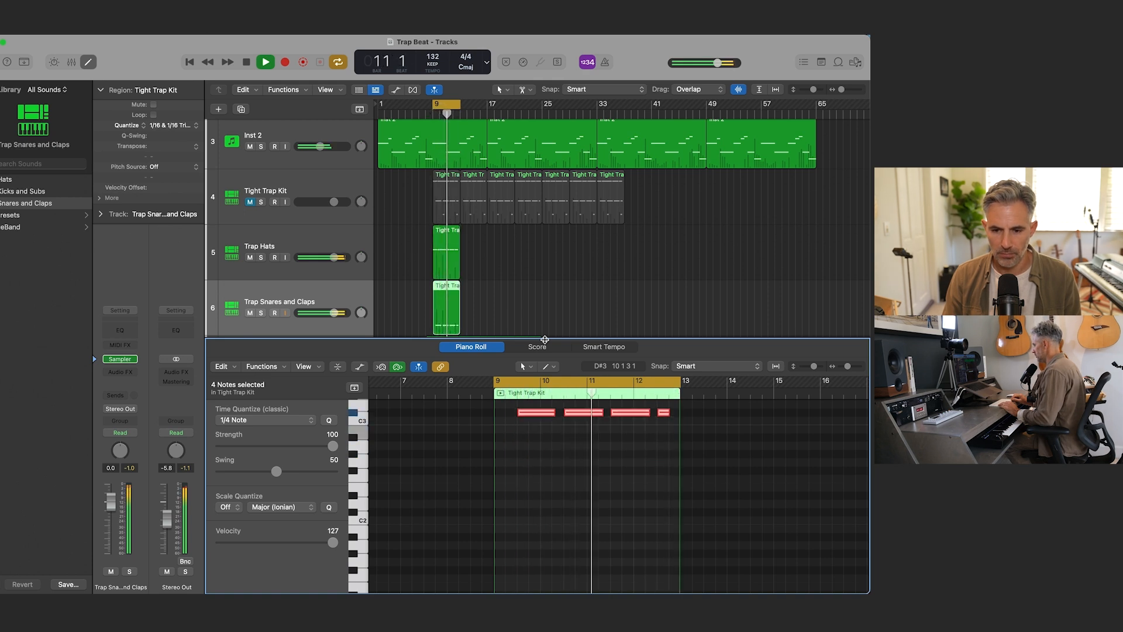
{"action": "key", "text": "alt+Up"}
{"action": "key", "text": "alt+Up"}
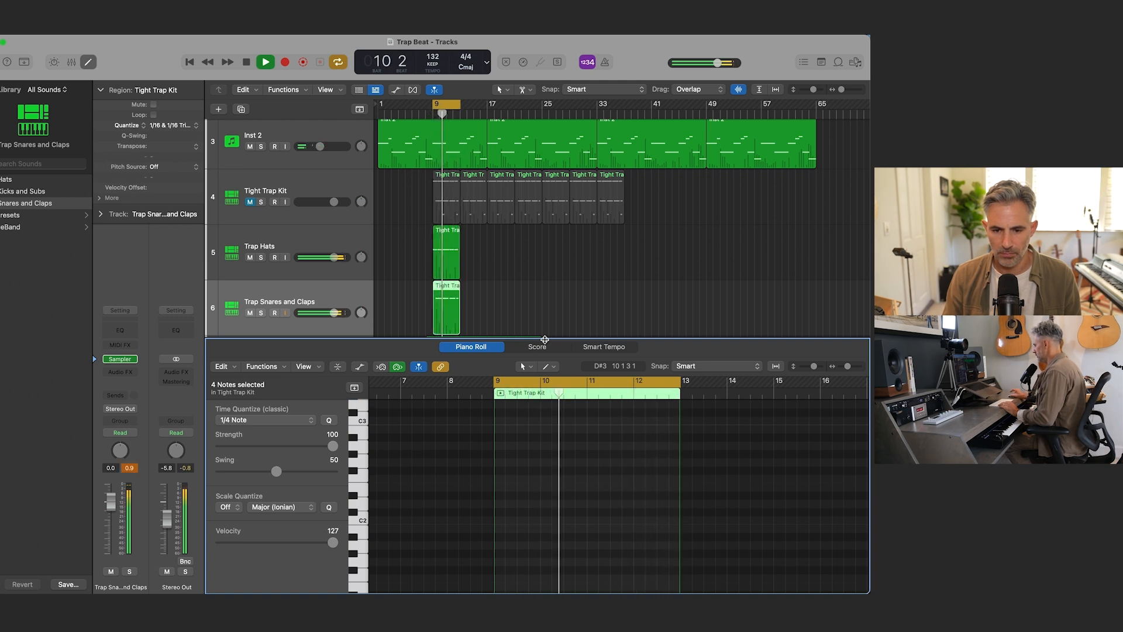
{"action": "scroll", "coordinate": [572, 411], "scroll_direction": "up", "scroll_amount": 5}
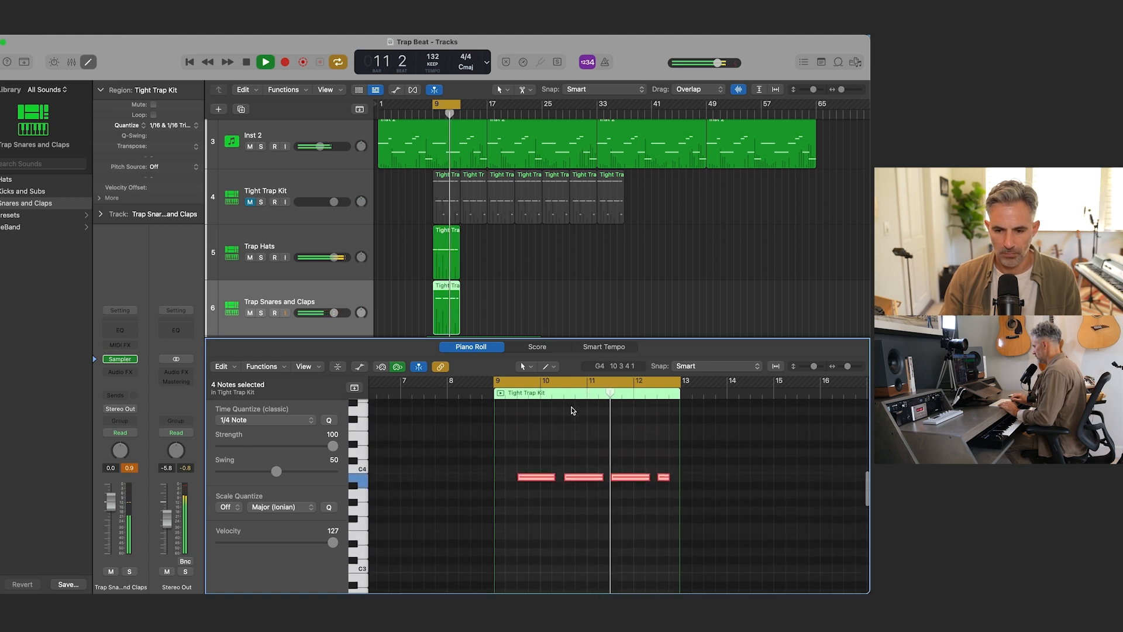
Step: Raise the Trap Snares and Claps notes to F4 by ear and stop playback
{"action": "key", "text": "alt+Up"}
{"action": "key", "text": "alt+Up"}
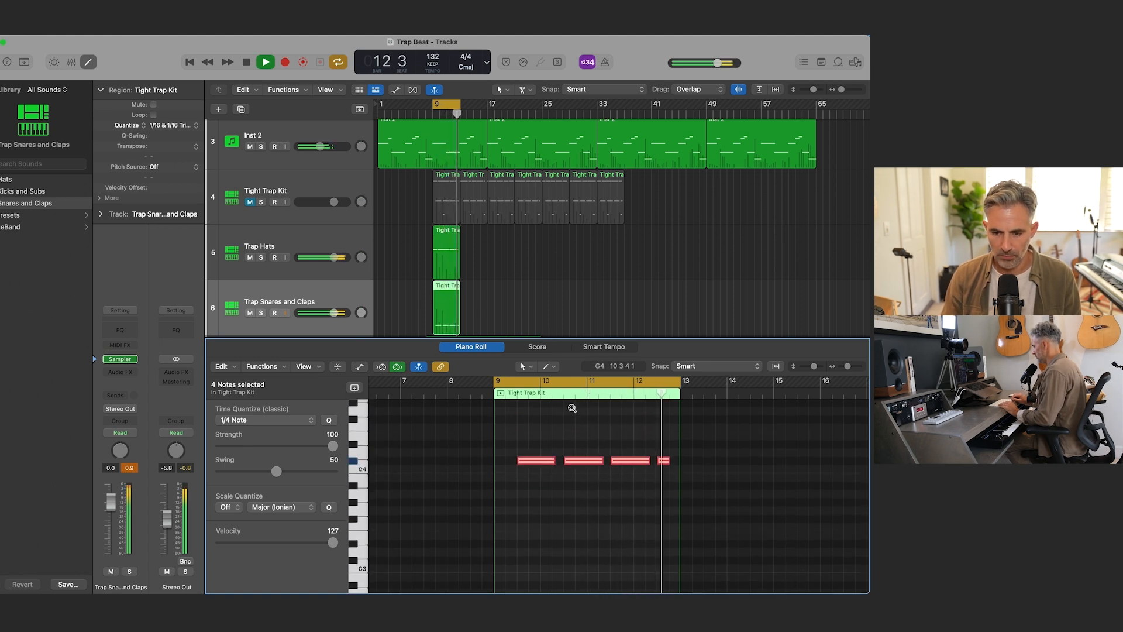
{"action": "key", "text": "alt+Up"}
{"action": "key", "text": "alt+Up"}
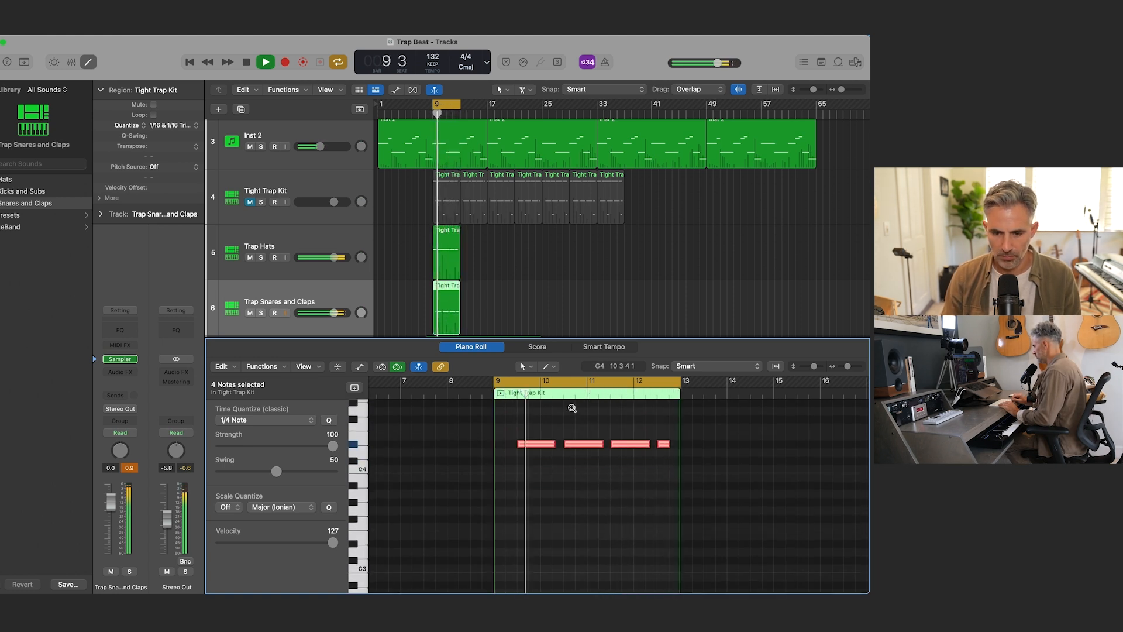
{"action": "key", "text": "alt+Up"}
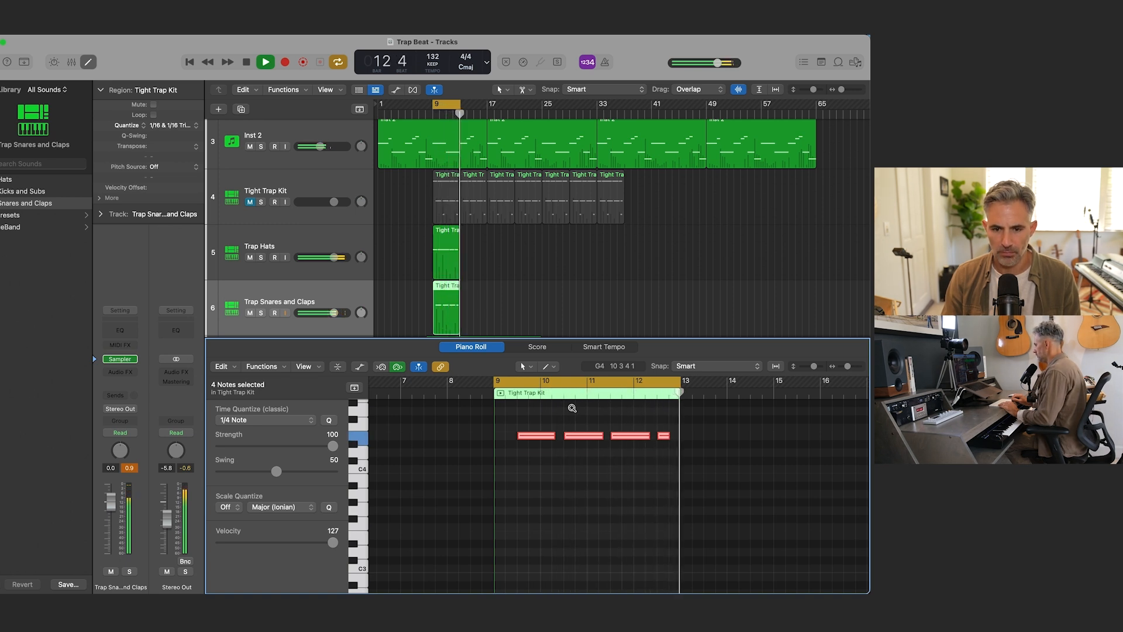
{"action": "key", "text": "alt+Up"}
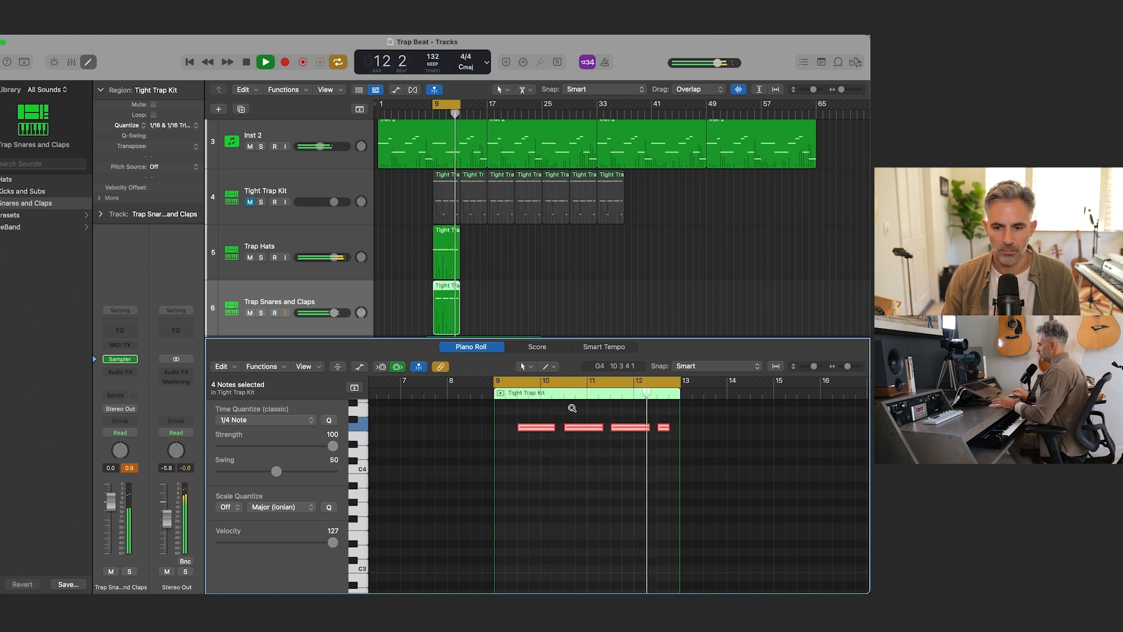
{"action": "key", "text": "space"}
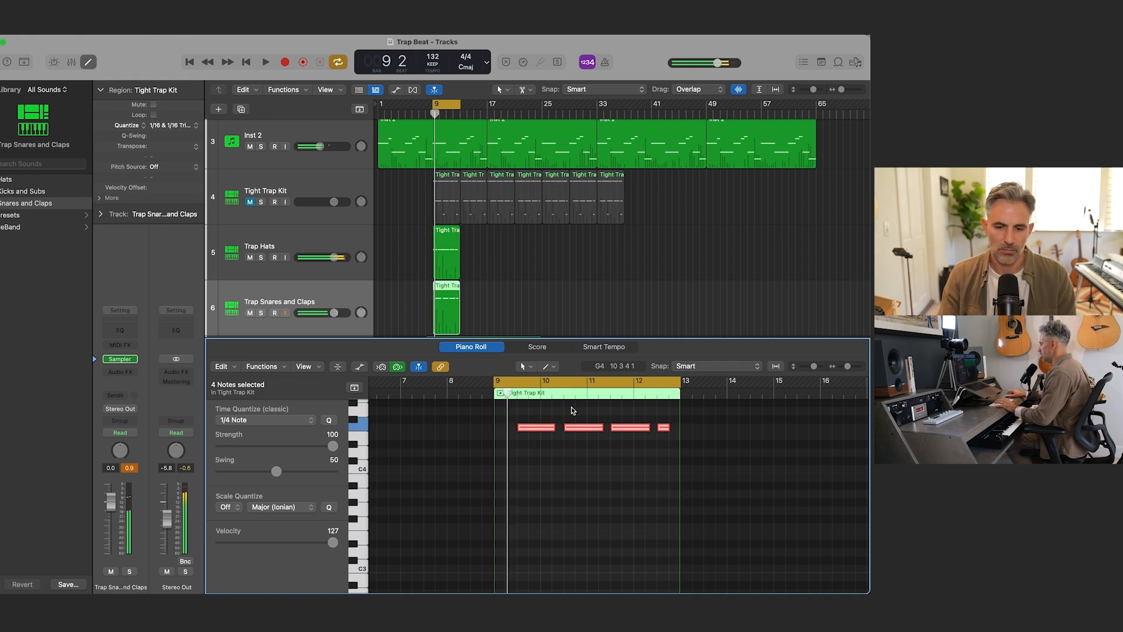
Step: Close the piano roll and move the muted Tight Trap Kit track below the Heavy Kick track
{"action": "key", "text": "x"}
{"action": "key", "text": "x"}
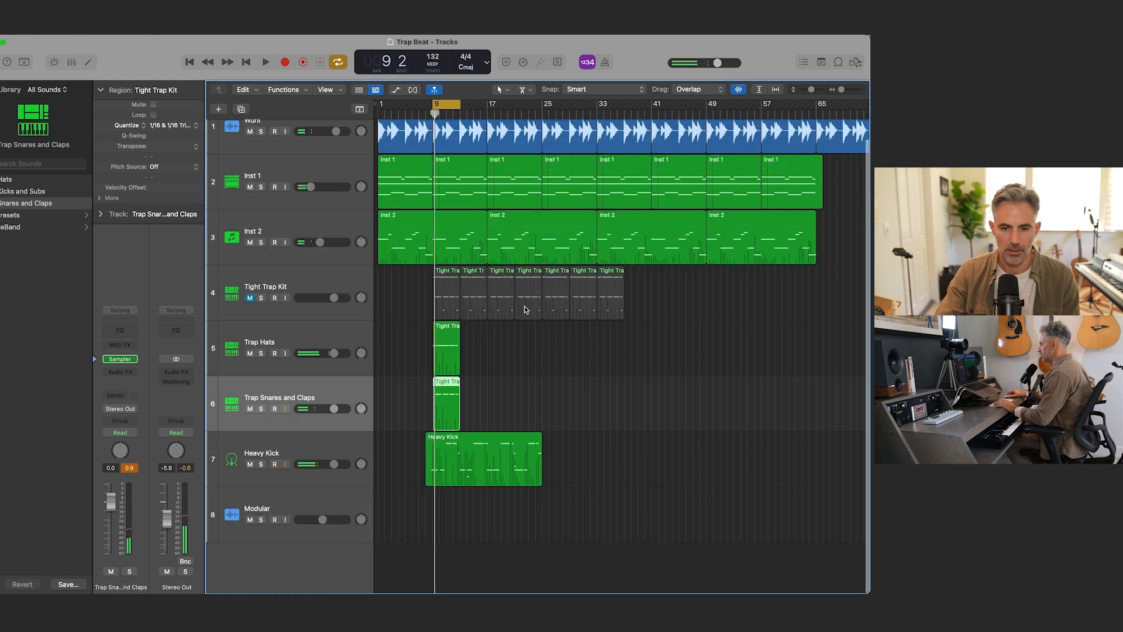
{"action": "left_click_drag", "start_coordinate": [336, 287], "coordinate": [320, 484]}
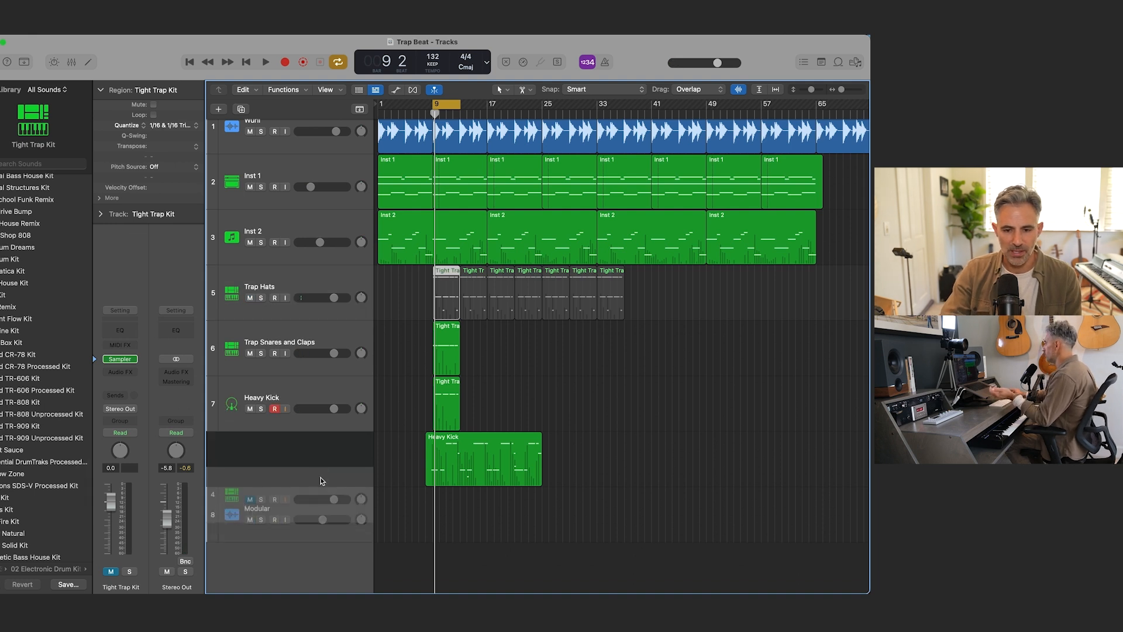
{"action": "scroll", "coordinate": [447, 444], "scroll_direction": "up", "scroll_amount": 1}
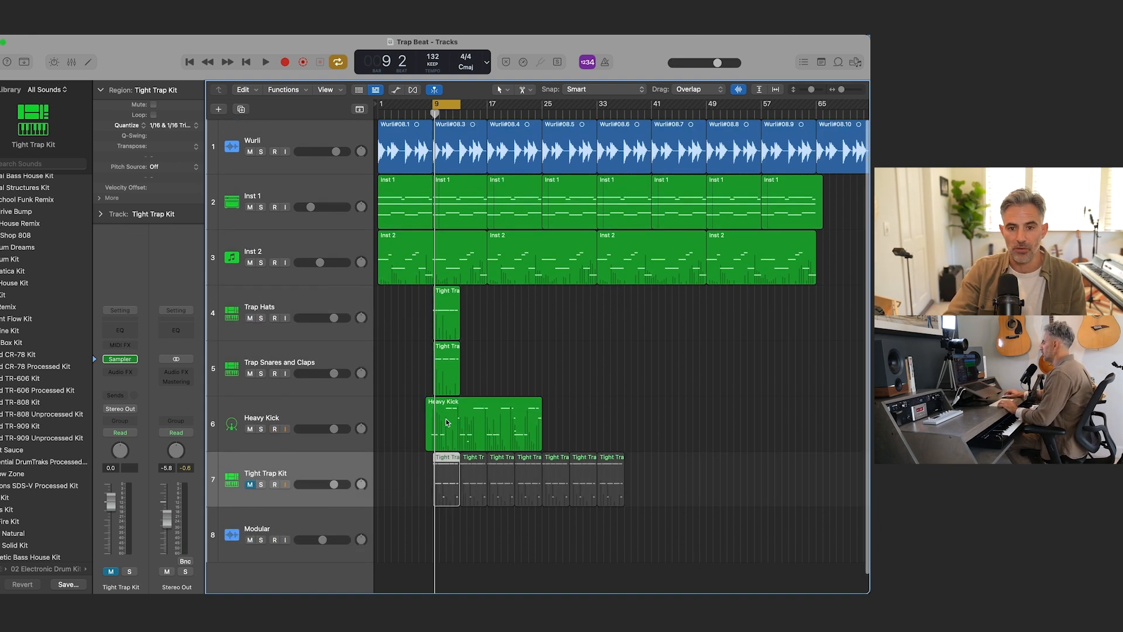
Step: Turn off cycle mode and color all regions on the Wurli and Inst 1 tracks red
{"action": "left_click", "coordinate": [308, 136]}
{"action": "left_click", "coordinate": [317, 177]}
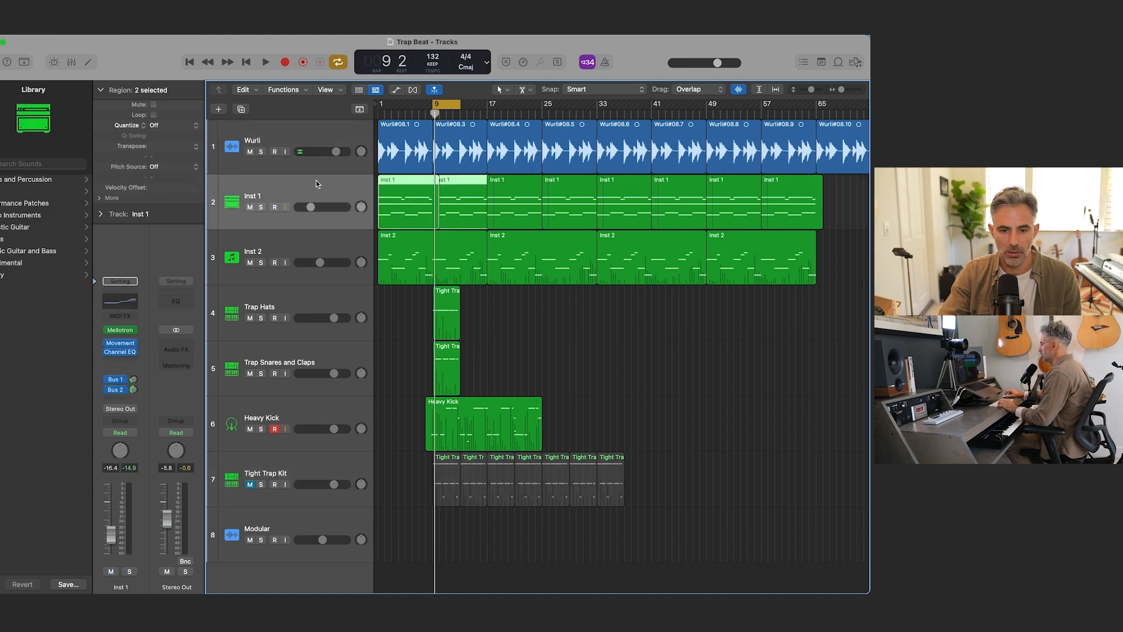
{"action": "key", "text": "c"}
{"action": "left_click", "coordinate": [317, 130]}
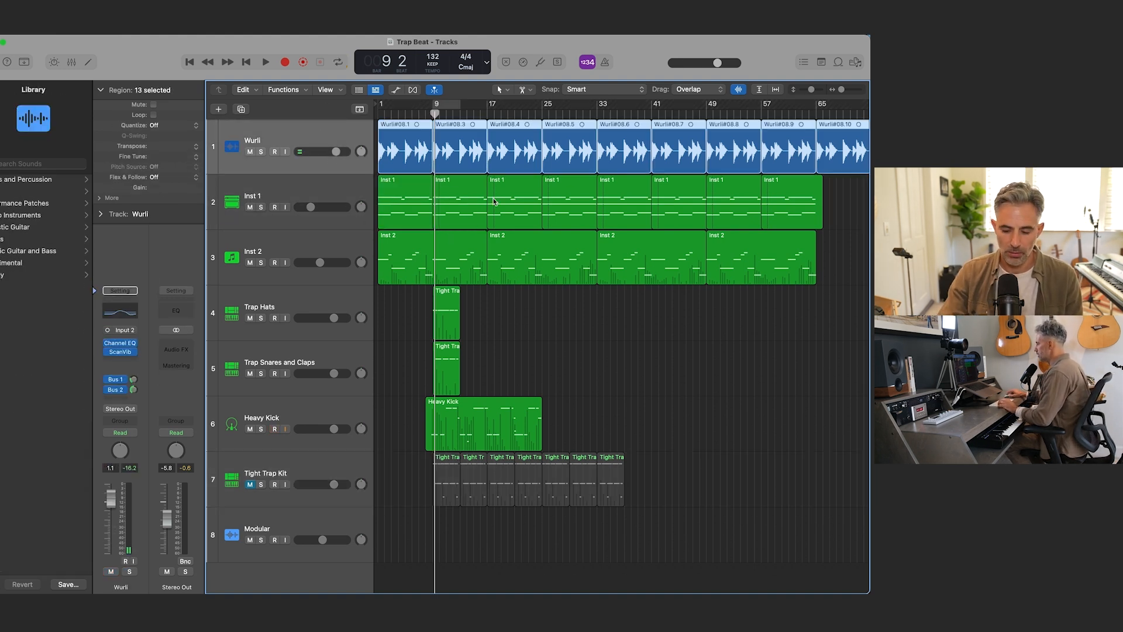
{"action": "key", "text": "super+Left"}
{"action": "key", "text": "super+Left"}
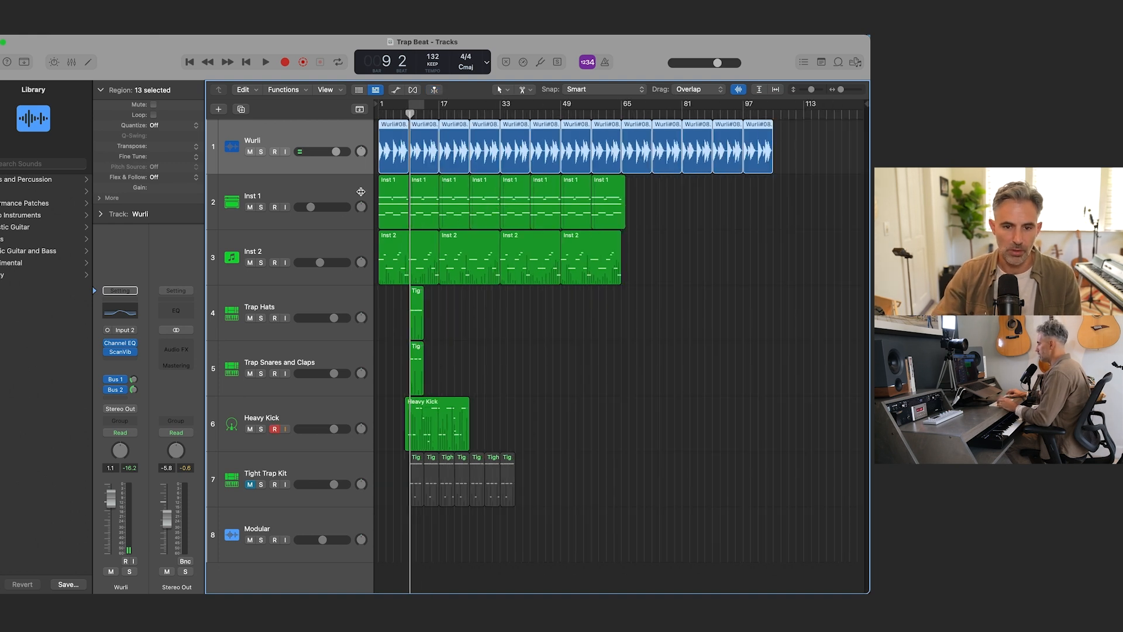
{"action": "left_click", "coordinate": [304, 192]}
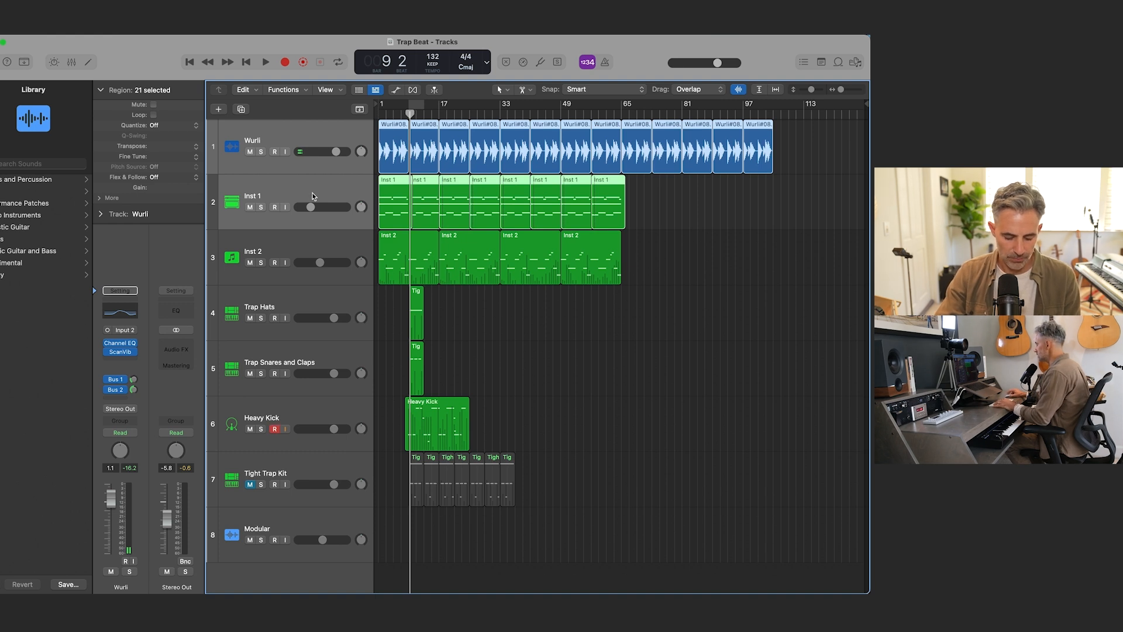
{"action": "key", "text": "alt+c"}
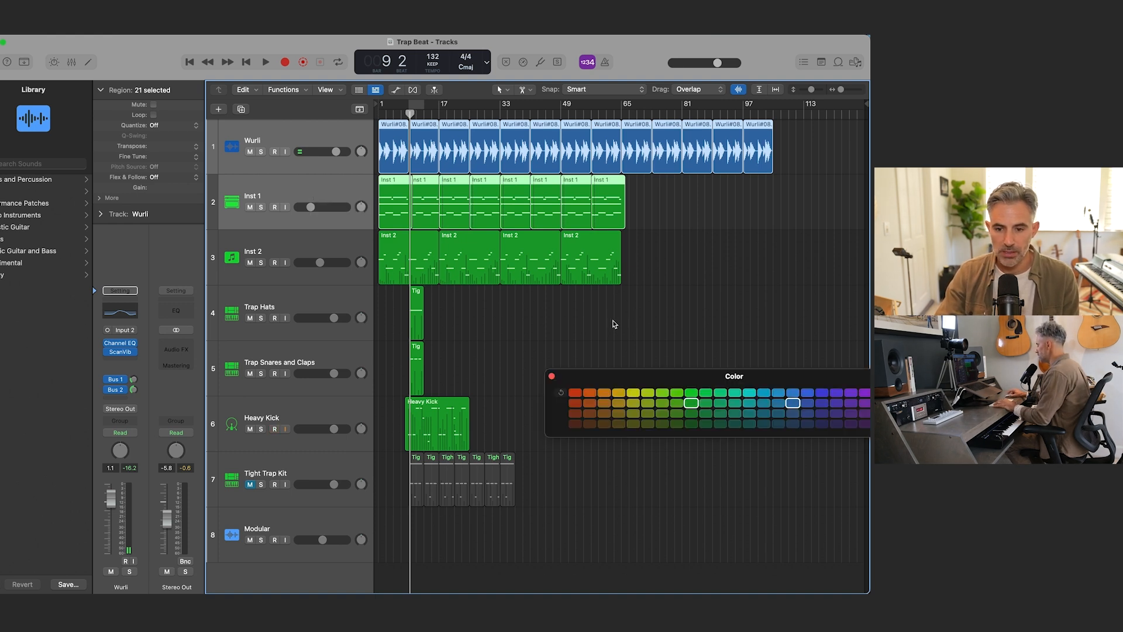
{"action": "left_click_drag", "start_coordinate": [591, 372], "coordinate": [536, 343]}
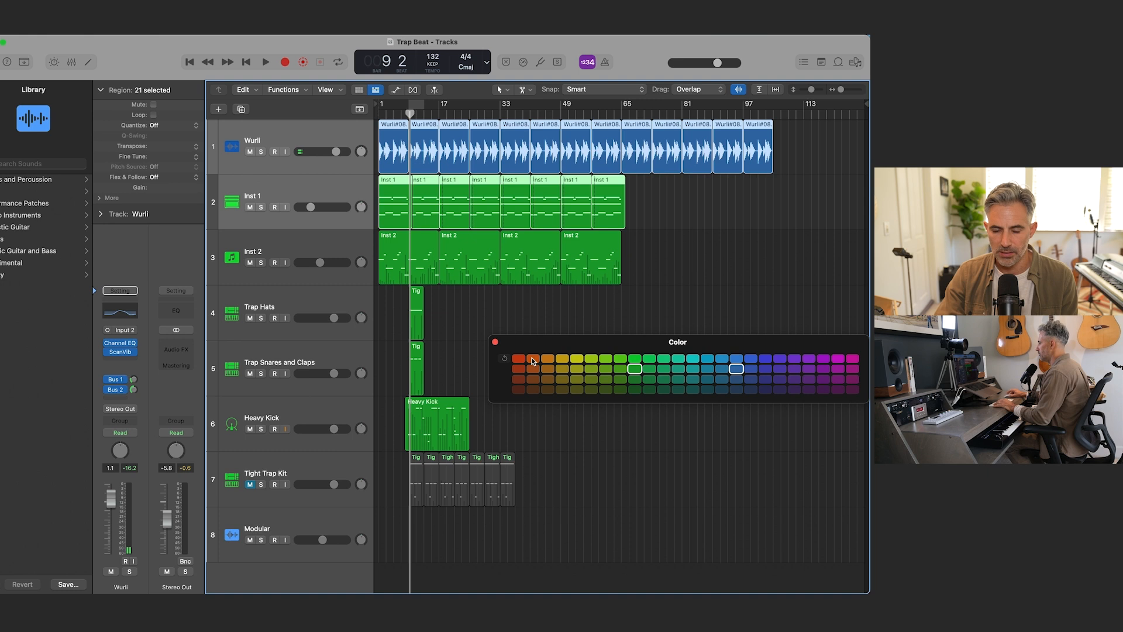
{"action": "left_click", "coordinate": [516, 359]}
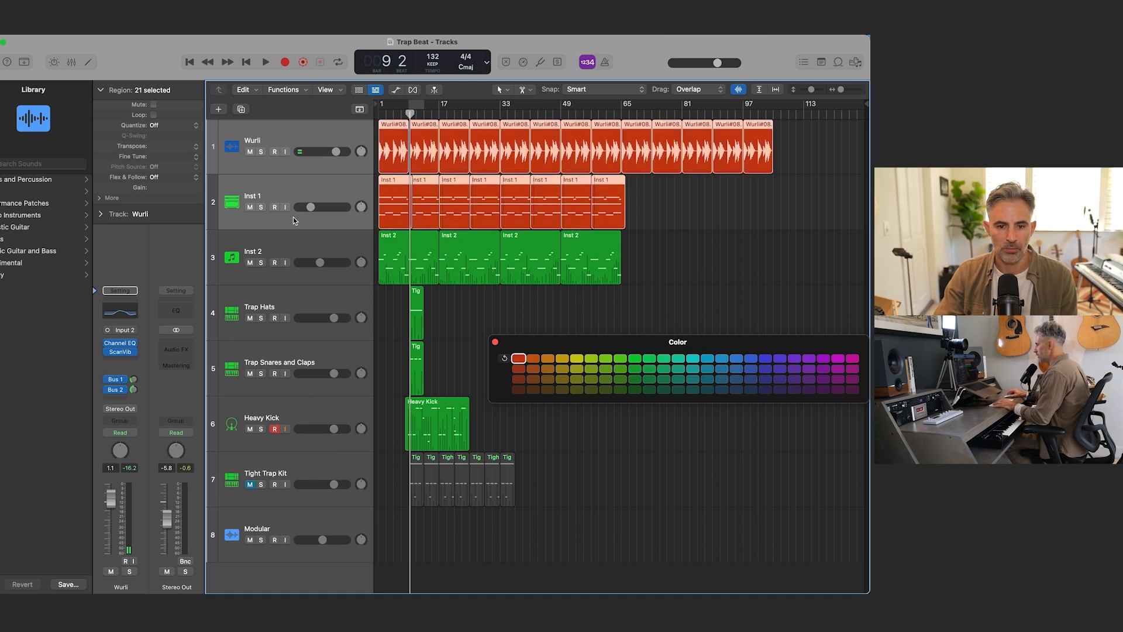
Step: Audition the Inst 2 track briefly in solo, unsolo it, and color its regions purple
{"action": "left_click", "coordinate": [350, 255]}
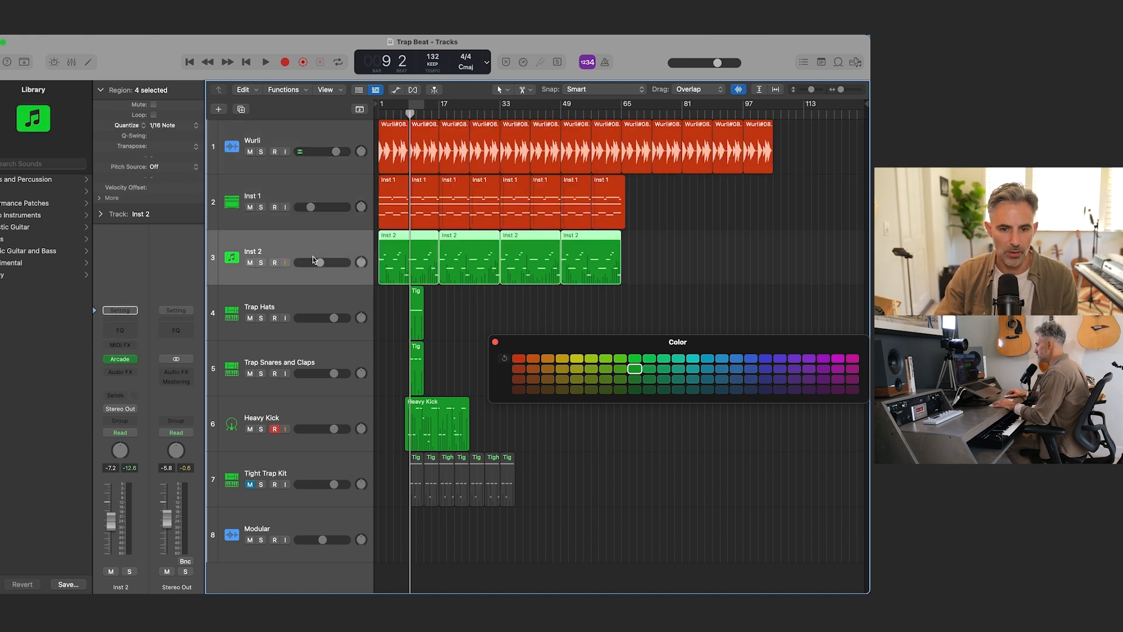
{"action": "left_click", "coordinate": [261, 263]}
{"action": "key", "text": "space"}
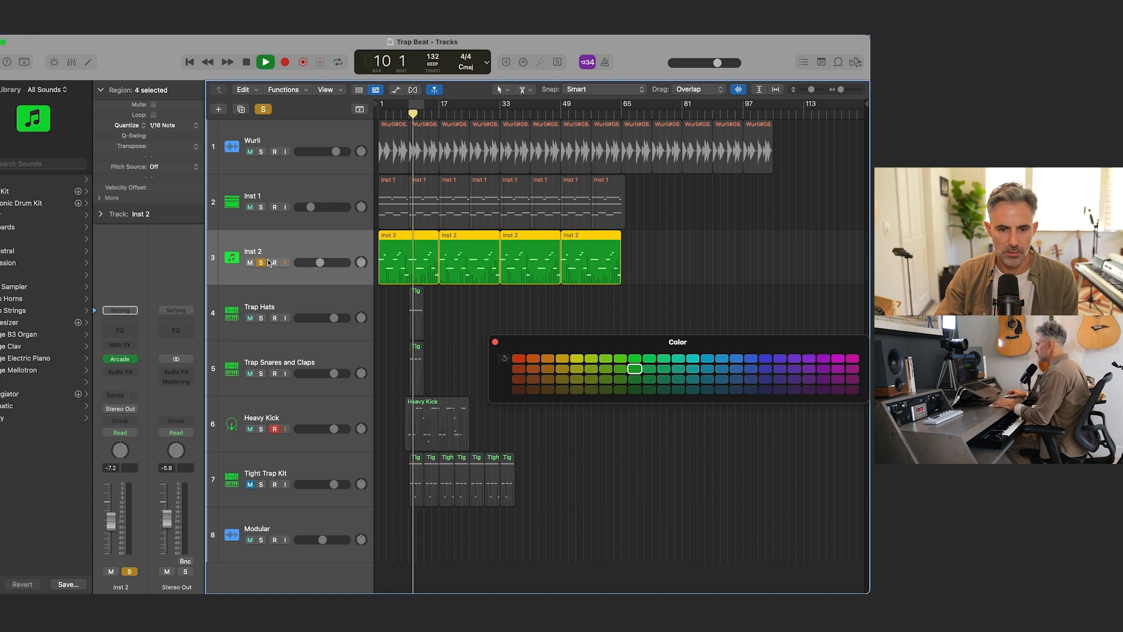
{"action": "key", "text": "space"}
{"action": "left_click", "coordinate": [260, 263]}
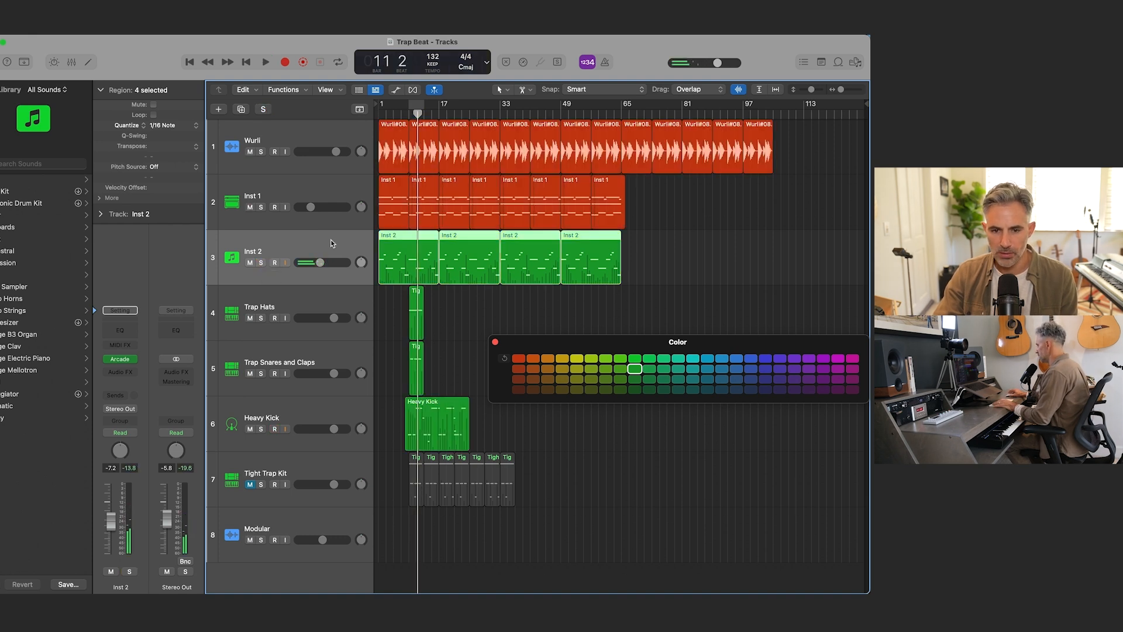
{"action": "left_click", "coordinate": [823, 369]}
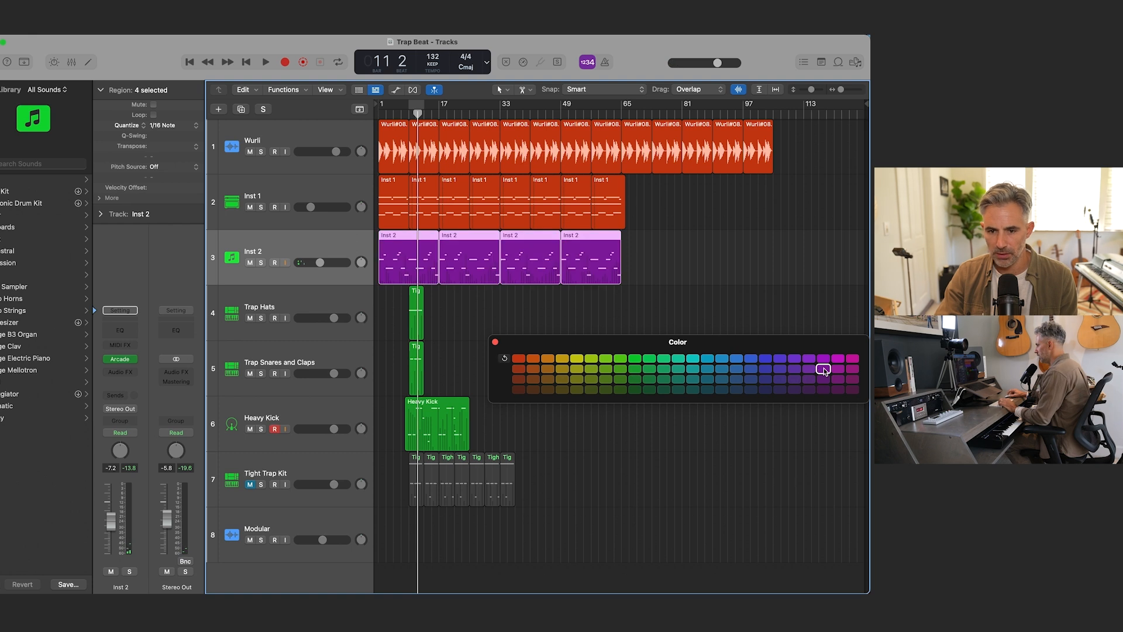
Step: Color the regions on Trap Hats, Trap Snares and Claps, and Heavy Kick yellow, and close the color palette
{"action": "left_click", "coordinate": [344, 305]}
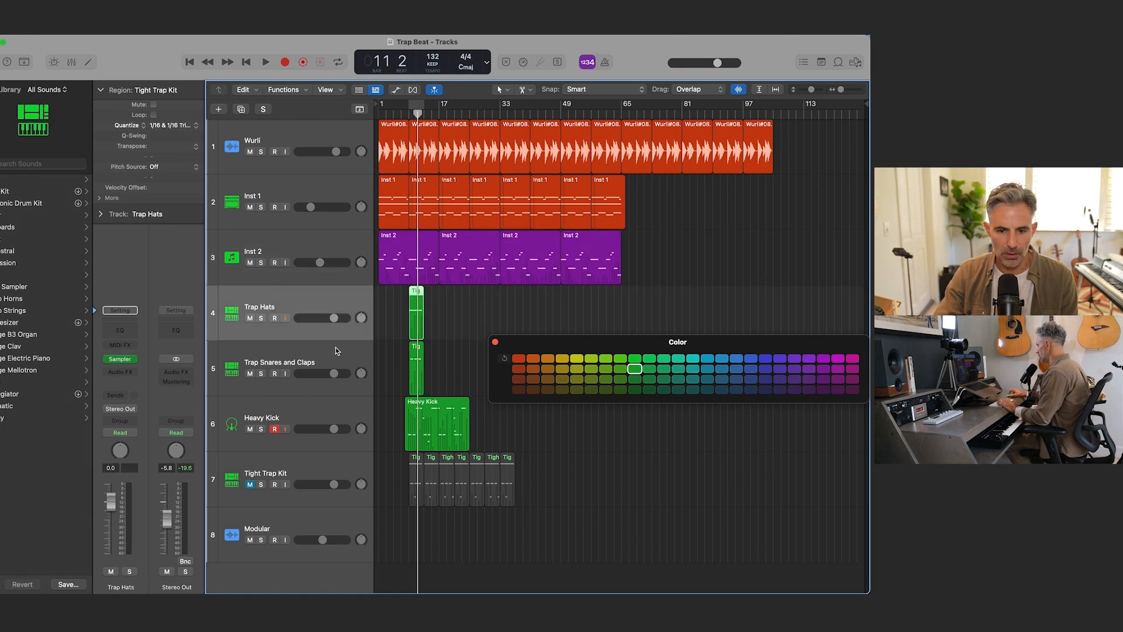
{"action": "left_click", "coordinate": [334, 352], "text": "shift"}
{"action": "left_click", "coordinate": [335, 402], "text": "shift"}
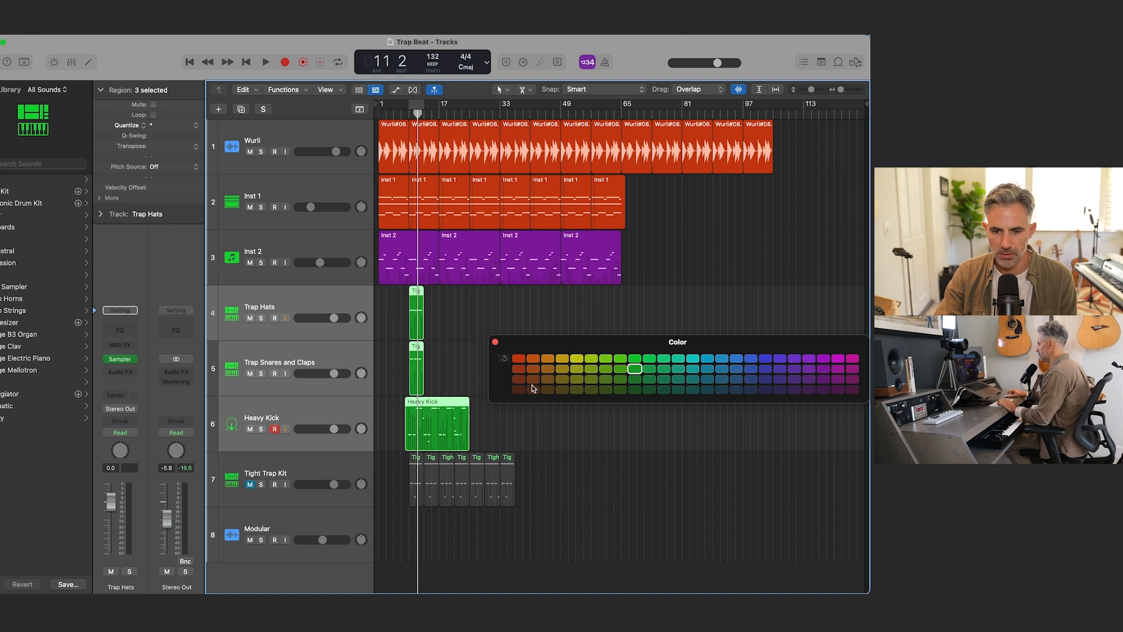
{"action": "left_click", "coordinate": [576, 359]}
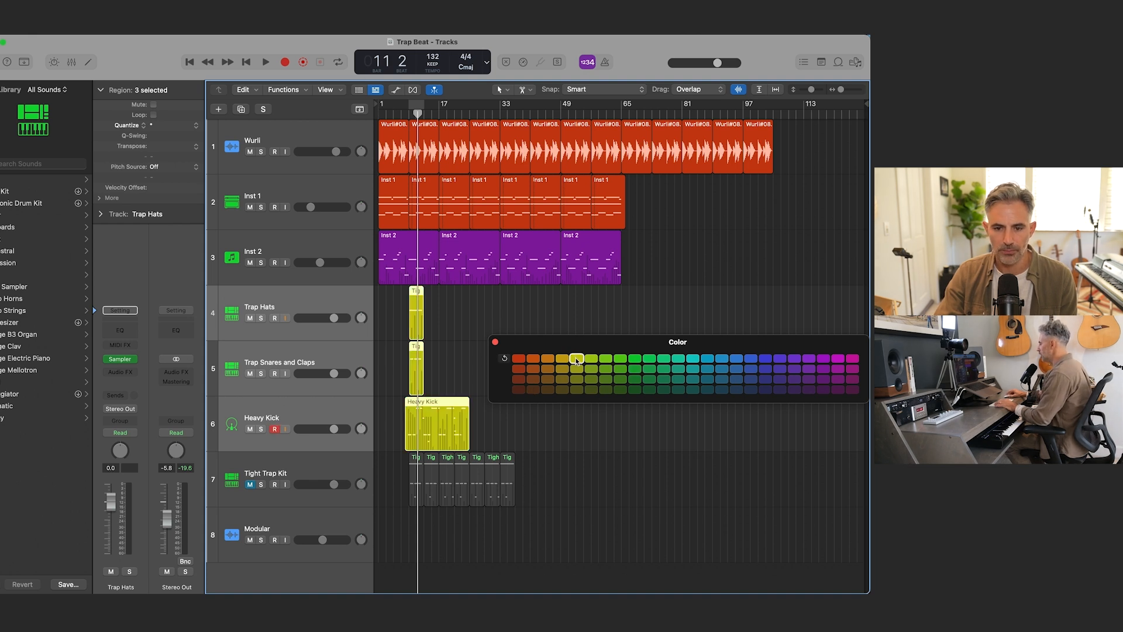
{"action": "left_click", "coordinate": [496, 343]}
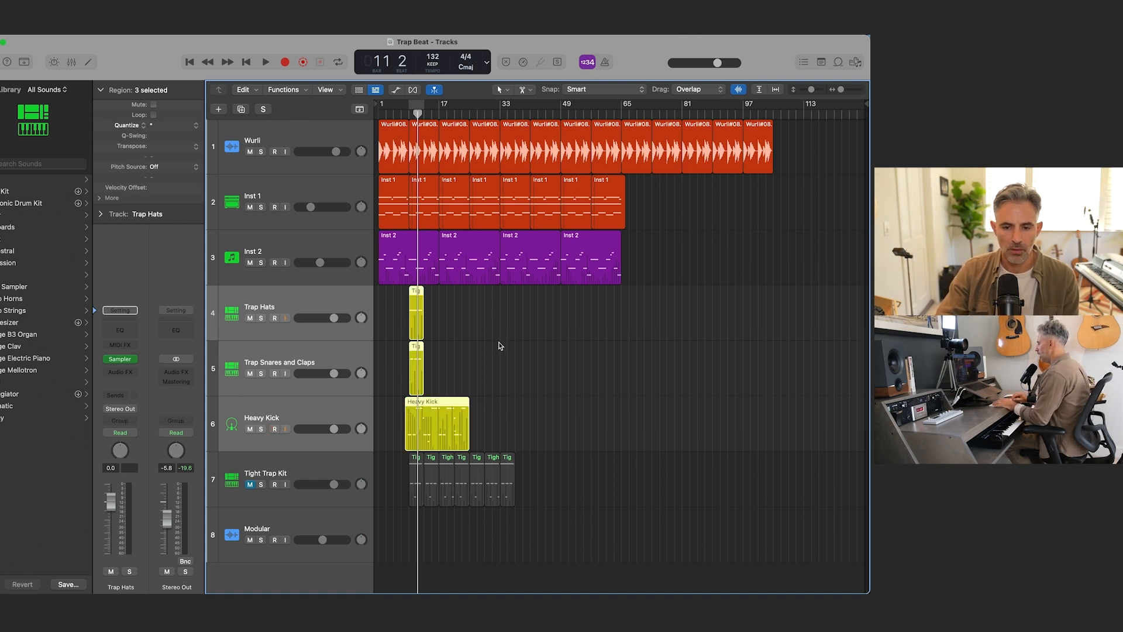
Step: Play the arrangement from the beginning and audition the drum entrance around bar 9
{"action": "key", "text": "Return"}
{"action": "key", "text": "space"}
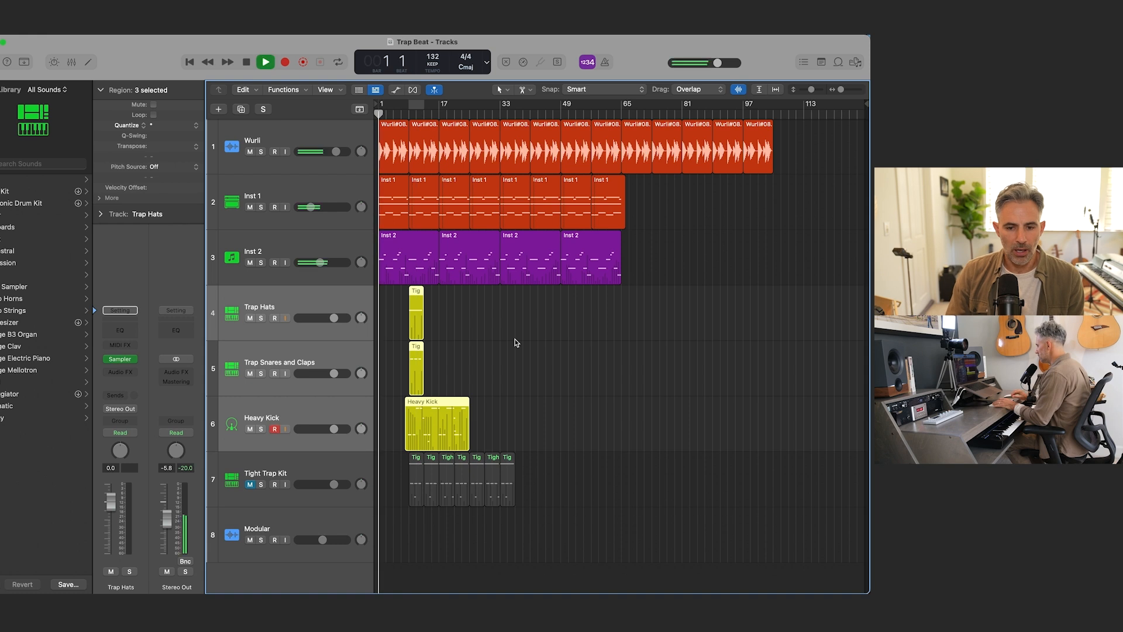
{"action": "key", "text": "super+Right"}
{"action": "key", "text": "super+Right"}
{"action": "key", "text": "super+Right"}
{"action": "key", "text": "super+Right"}
{"action": "key", "text": "super+Right"}
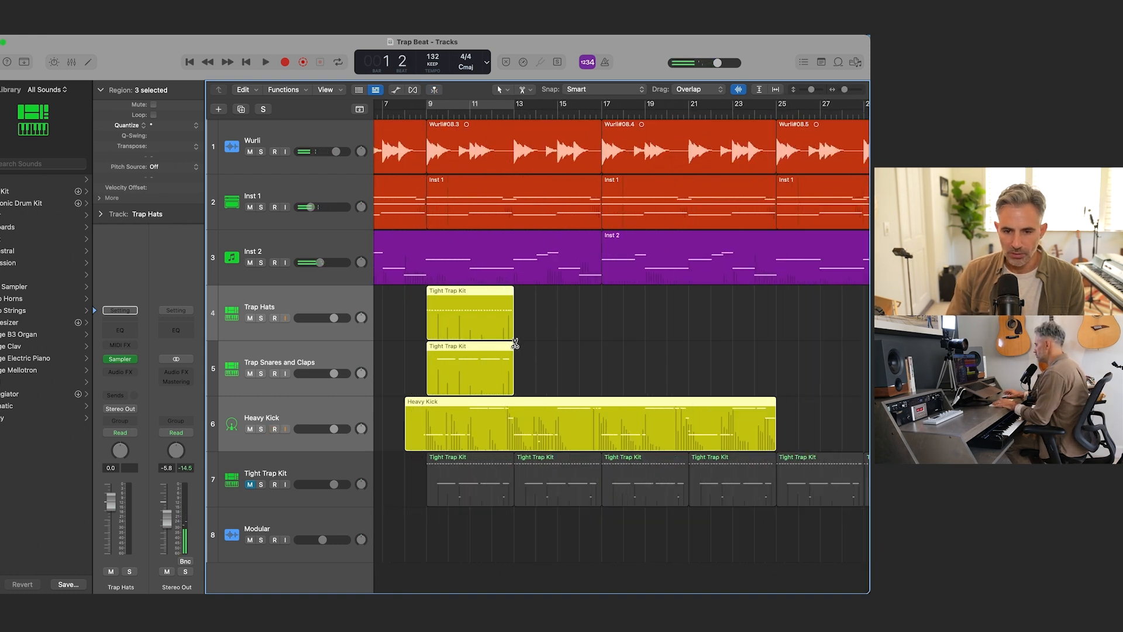
{"action": "key", "text": "space"}
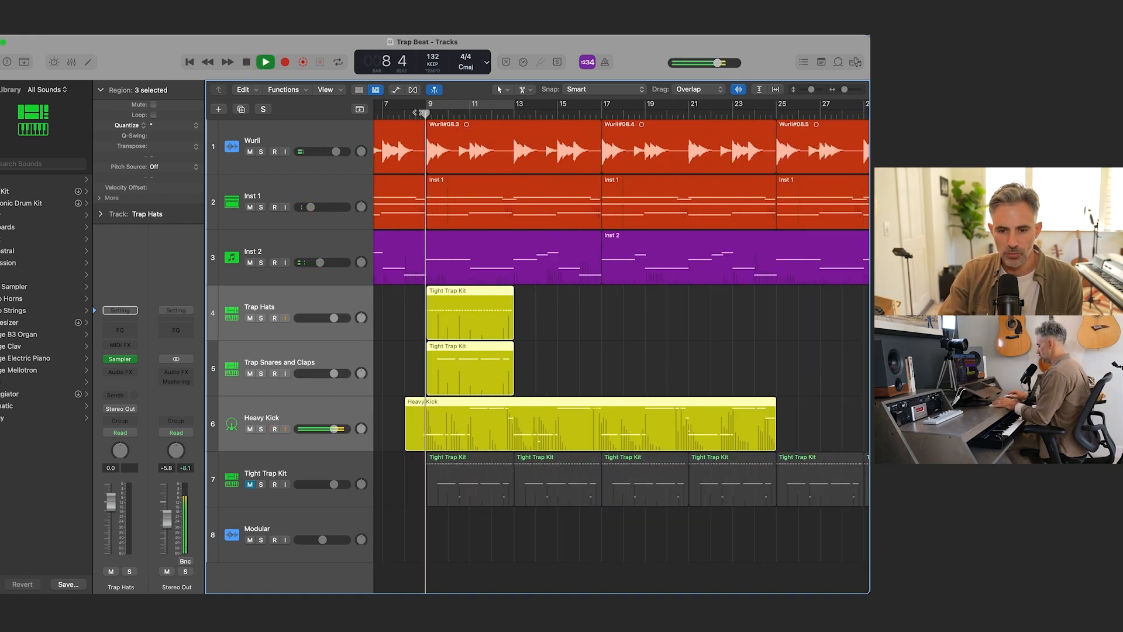
{"action": "key", "text": "space"}
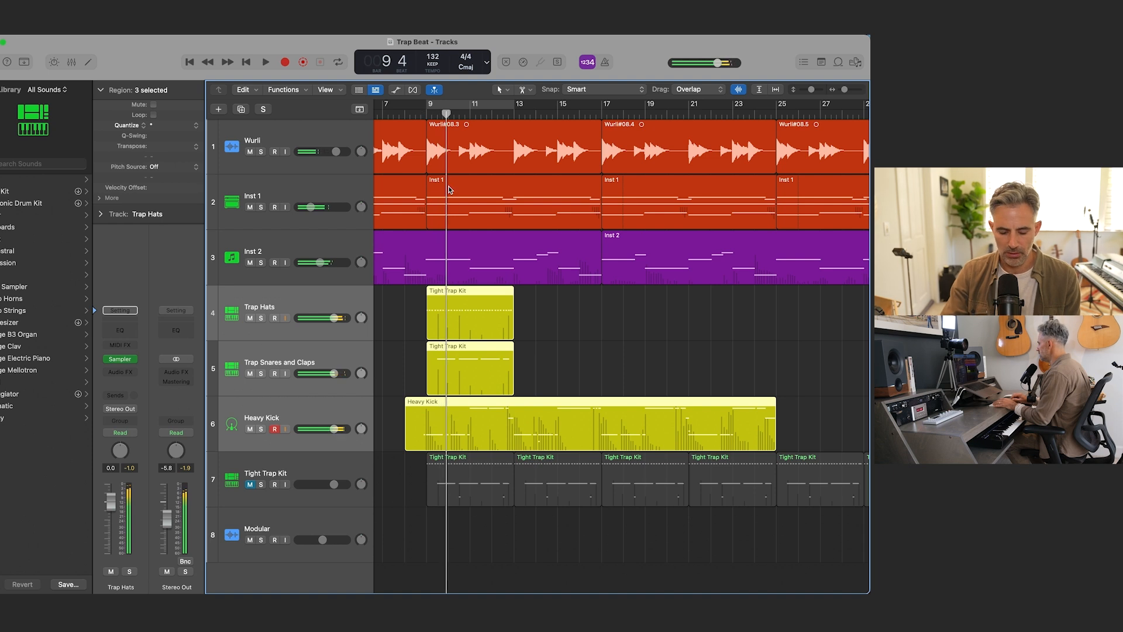
Step: Open the Loop Browser beside the arrangement and search all sound packs for "shaker"
{"action": "key", "text": "super+Left"}
{"action": "key", "text": "super+Left"}
{"action": "key", "text": "super+Left"}
{"action": "key", "text": "super+Up"}
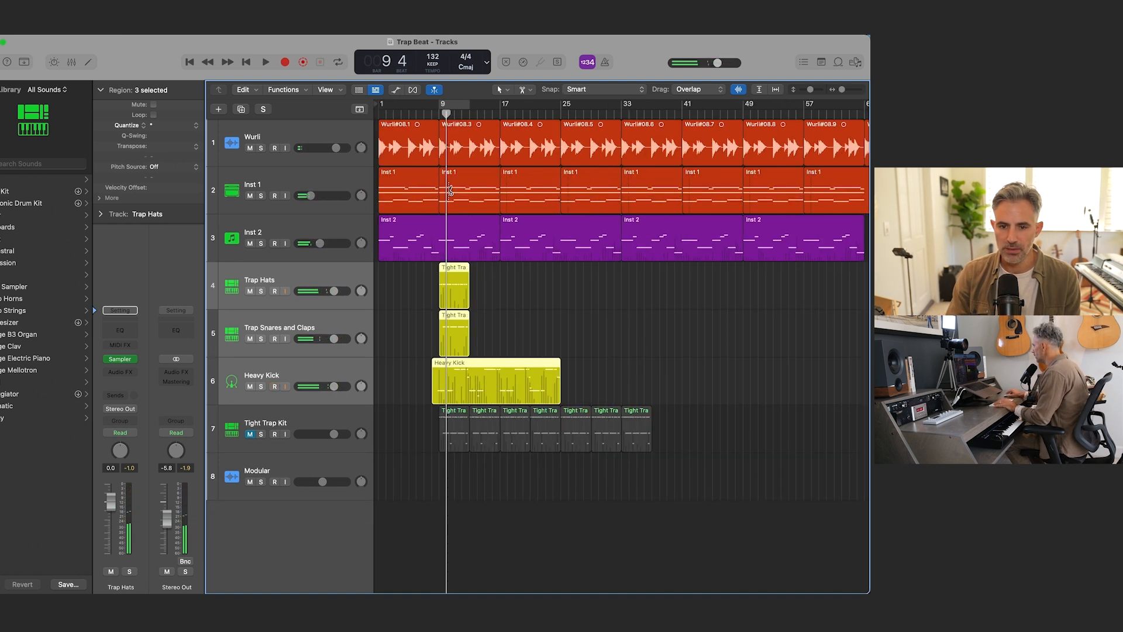
{"action": "key", "text": "super+Up"}
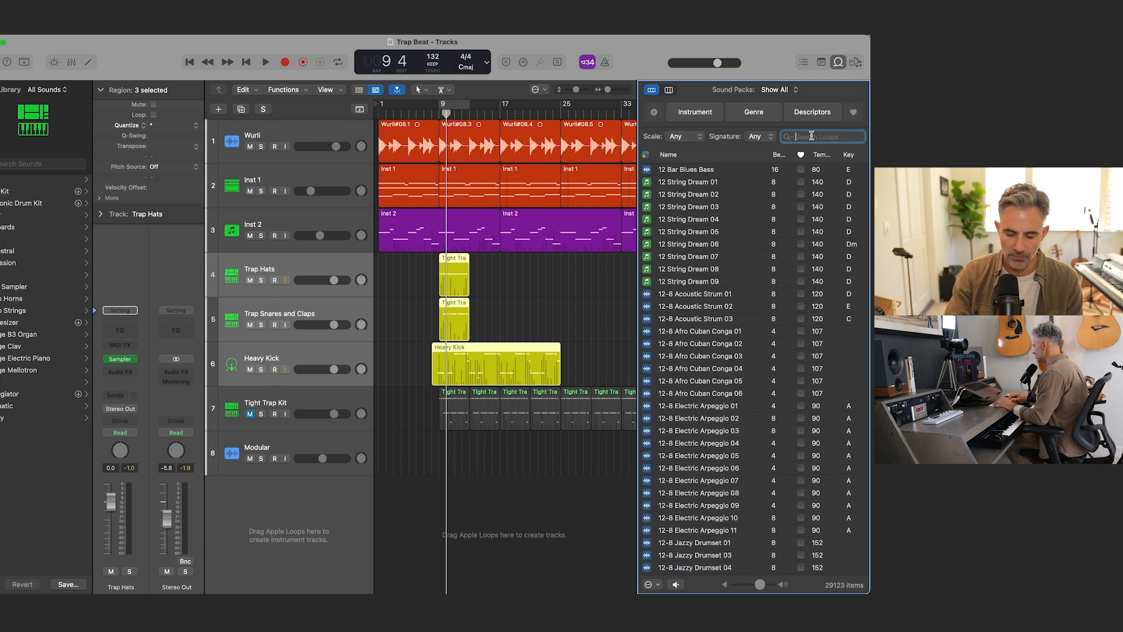
{"action": "key", "text": "Return"}
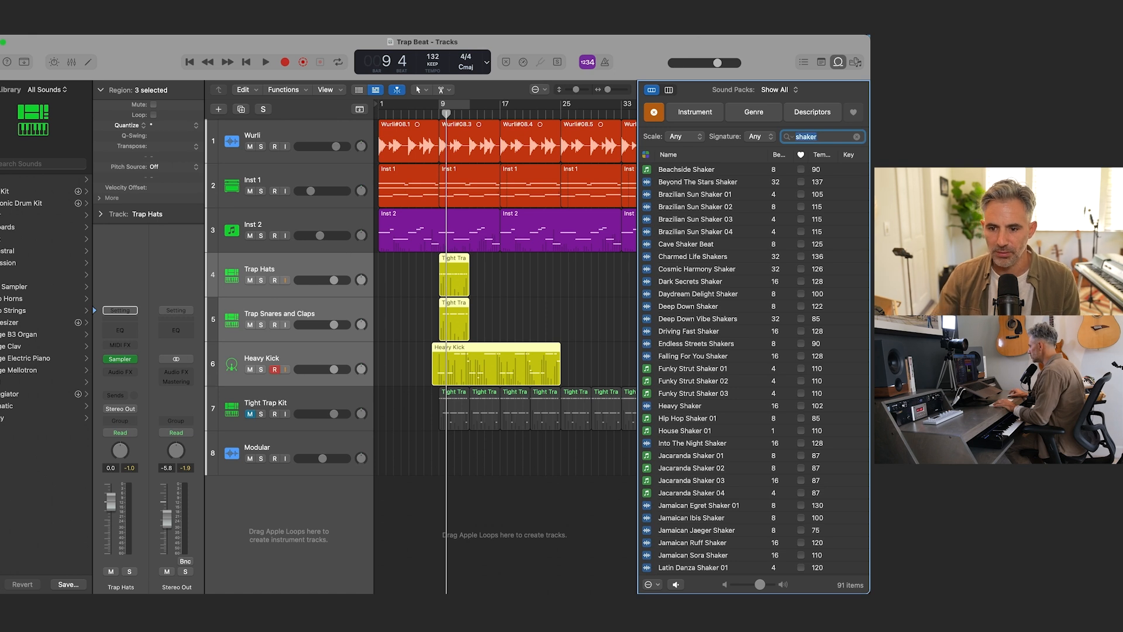
Step: Audition the Loose Leaf Beat Shaker, Latin Danza Shaker 03 and Latin Danza Shaker 02 loops against the beat
{"action": "scroll", "coordinate": [758, 311], "scroll_direction": "down", "scroll_amount": 10}
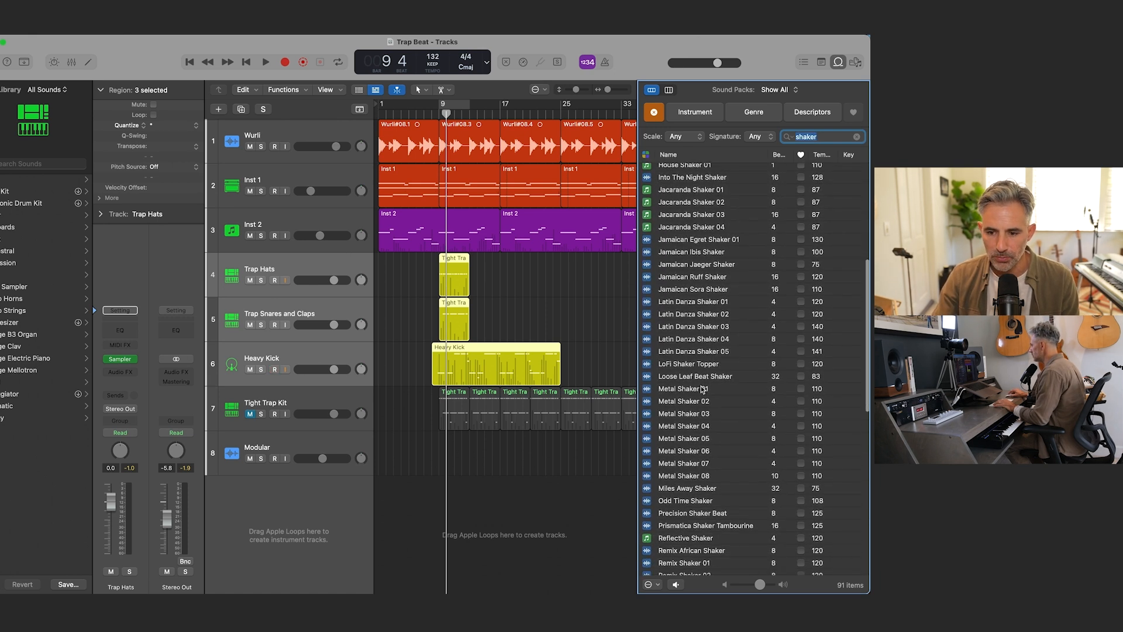
{"action": "left_click", "coordinate": [701, 389]}
{"action": "left_click", "coordinate": [699, 377]}
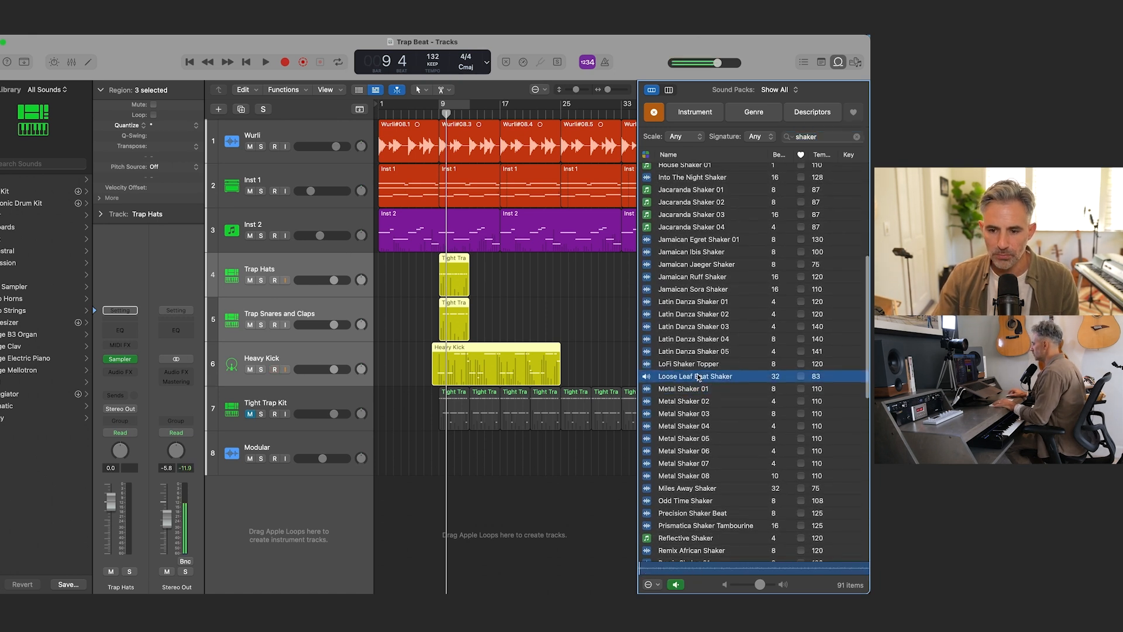
{"action": "left_click", "coordinate": [682, 326]}
{"action": "key", "text": "space"}
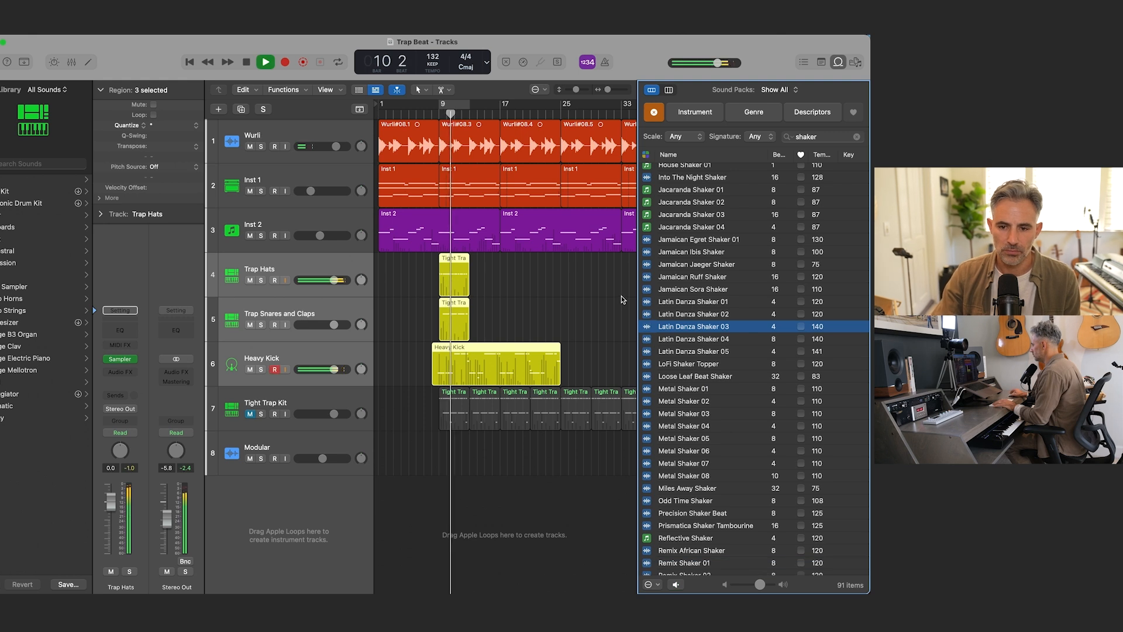
{"action": "left_click", "coordinate": [664, 314]}
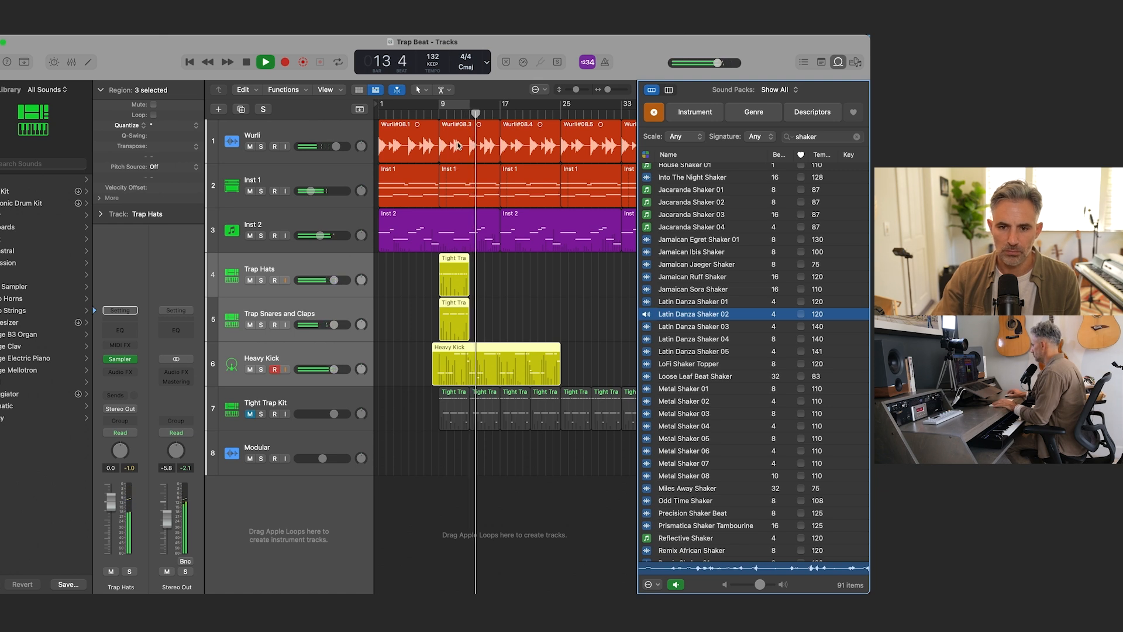
Step: Cycle playback from bar 9 to bar 13 and audition the Jamaican Ruff Shaker and Odd Time Shaker loops over it
{"action": "key", "text": "space"}
{"action": "left_click", "coordinate": [454, 104]}
{"action": "key", "text": "space"}
{"action": "left_click", "coordinate": [702, 374]}
{"action": "scroll", "coordinate": [689, 298], "scroll_direction": "up", "scroll_amount": 2}
{"action": "left_click", "coordinate": [687, 300]}
{"action": "scroll", "coordinate": [718, 445], "scroll_direction": "down", "scroll_amount": 4}
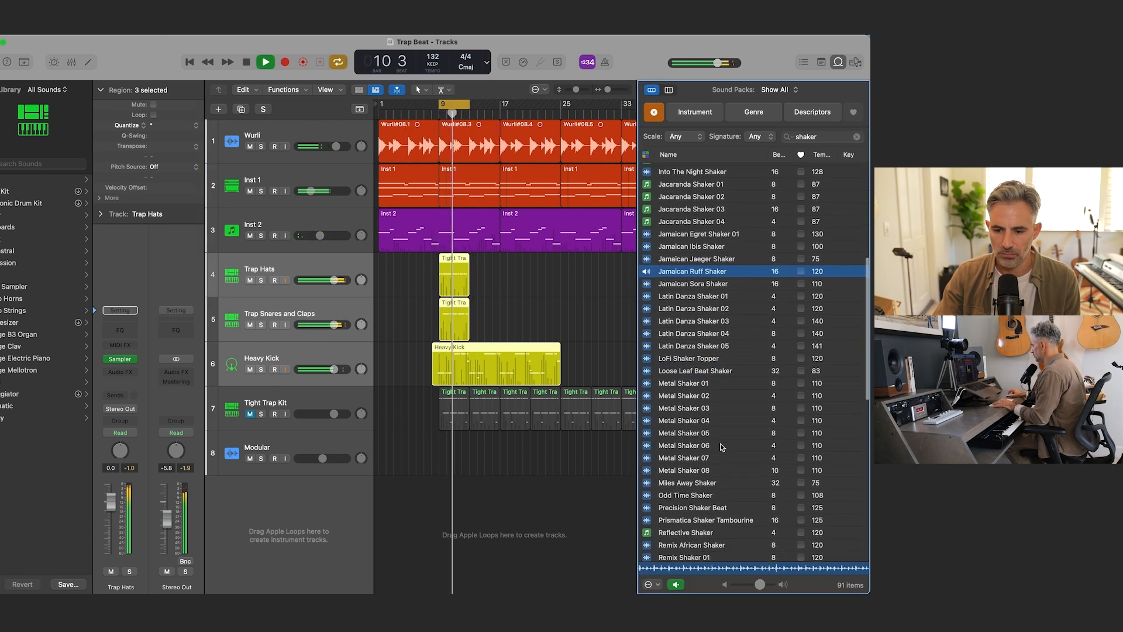
{"action": "left_click", "coordinate": [702, 456]}
{"action": "scroll", "coordinate": [698, 446], "scroll_direction": "up", "scroll_amount": 1}
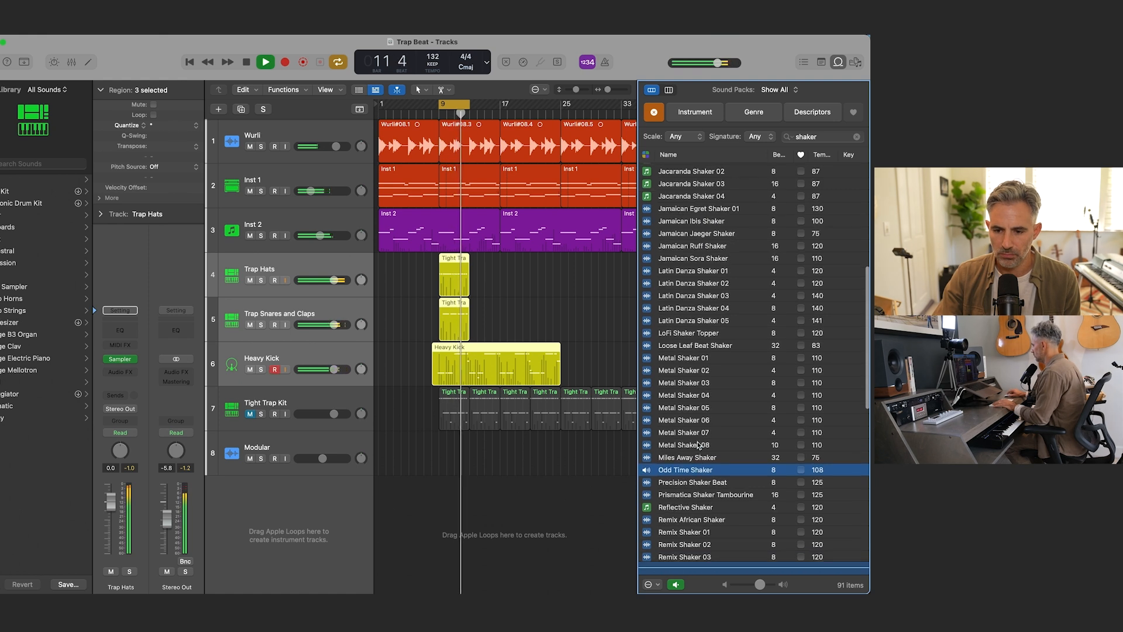
Step: Audition Miles Away Shaker and Metal Shaker 02, 07, 05, 04 and 03 over the cycled beat
{"action": "left_click", "coordinate": [702, 458]}
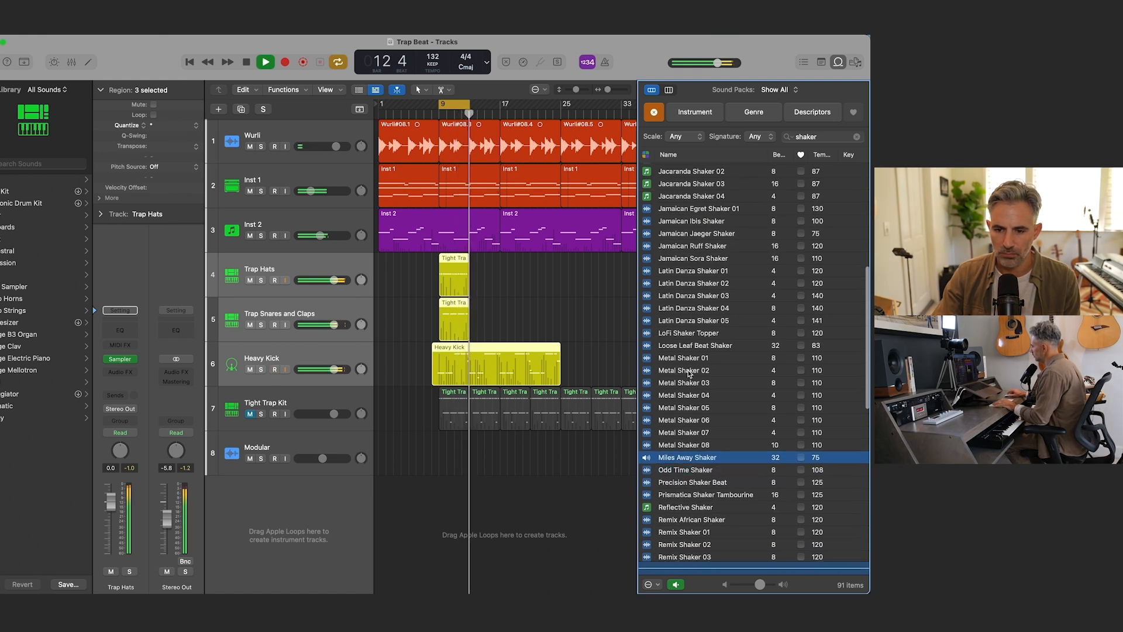
{"action": "left_click", "coordinate": [689, 372]}
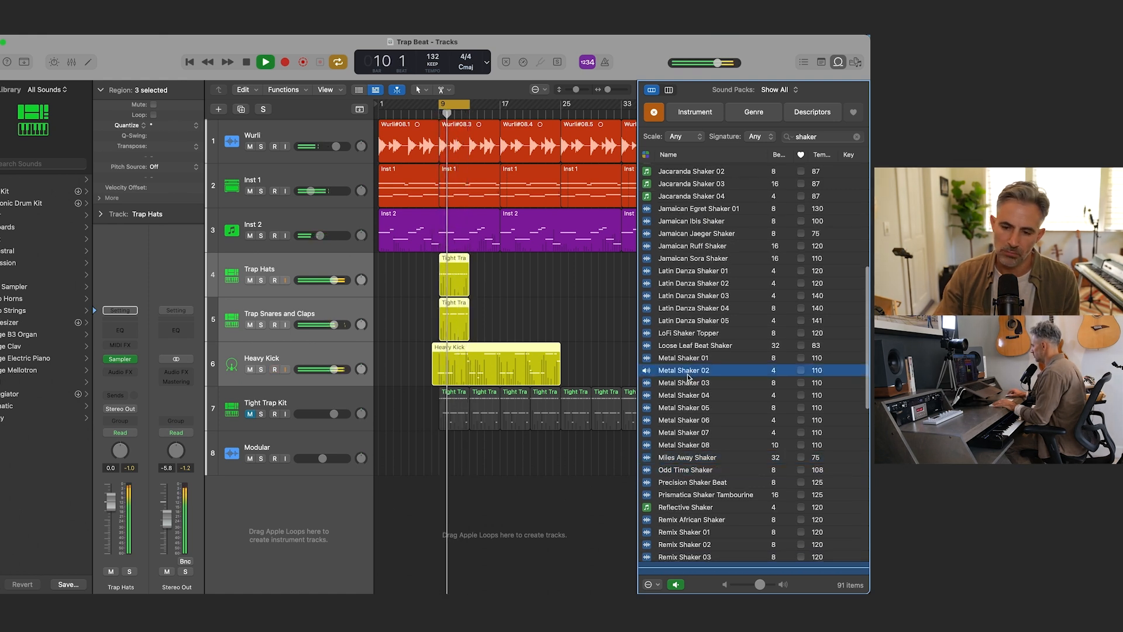
{"action": "left_click", "coordinate": [696, 432]}
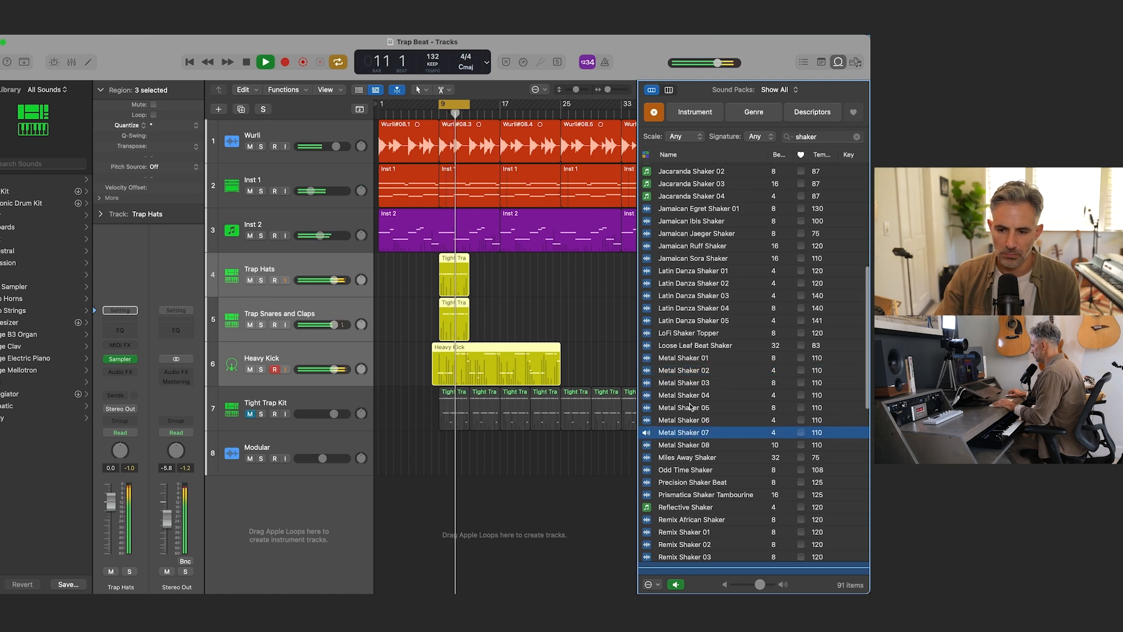
{"action": "left_click", "coordinate": [688, 410]}
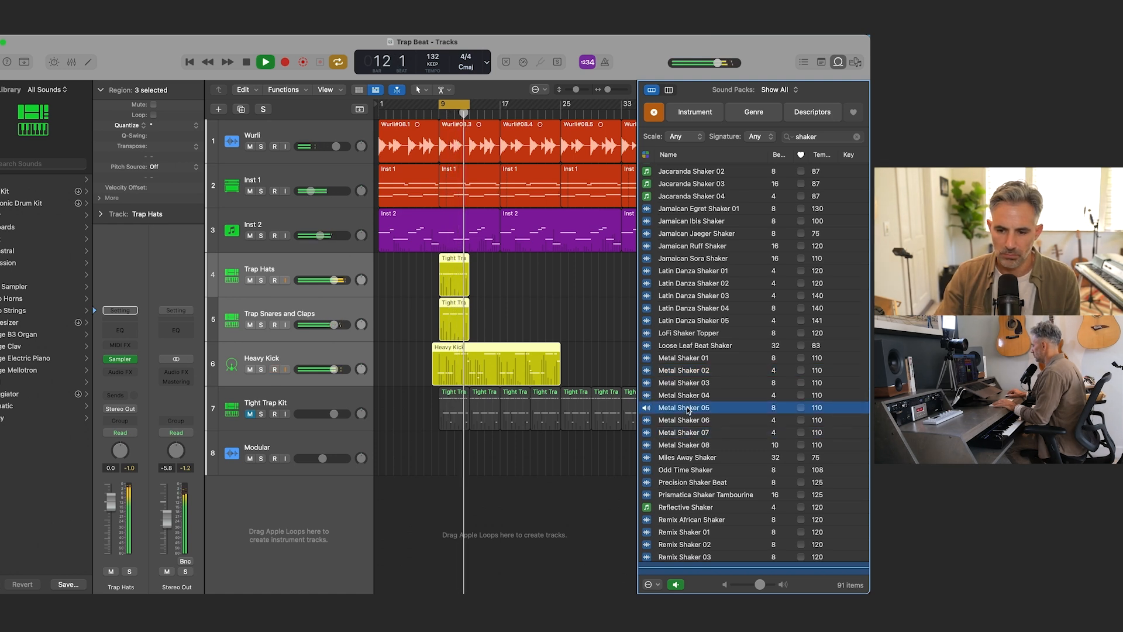
{"action": "left_click", "coordinate": [688, 397]}
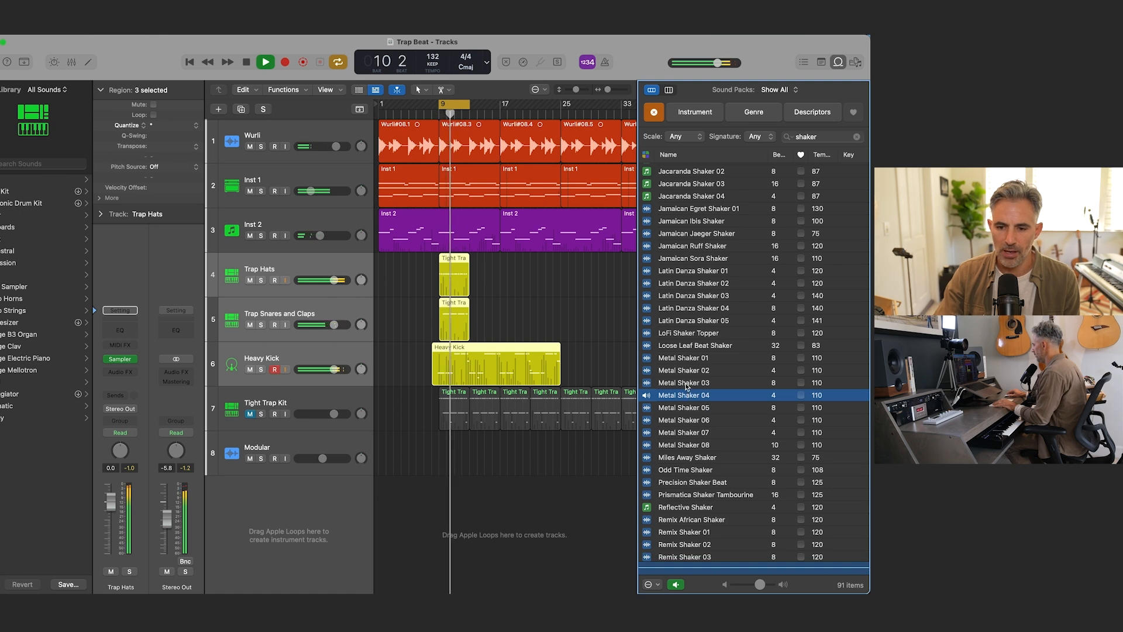
{"action": "left_click", "coordinate": [687, 383]}
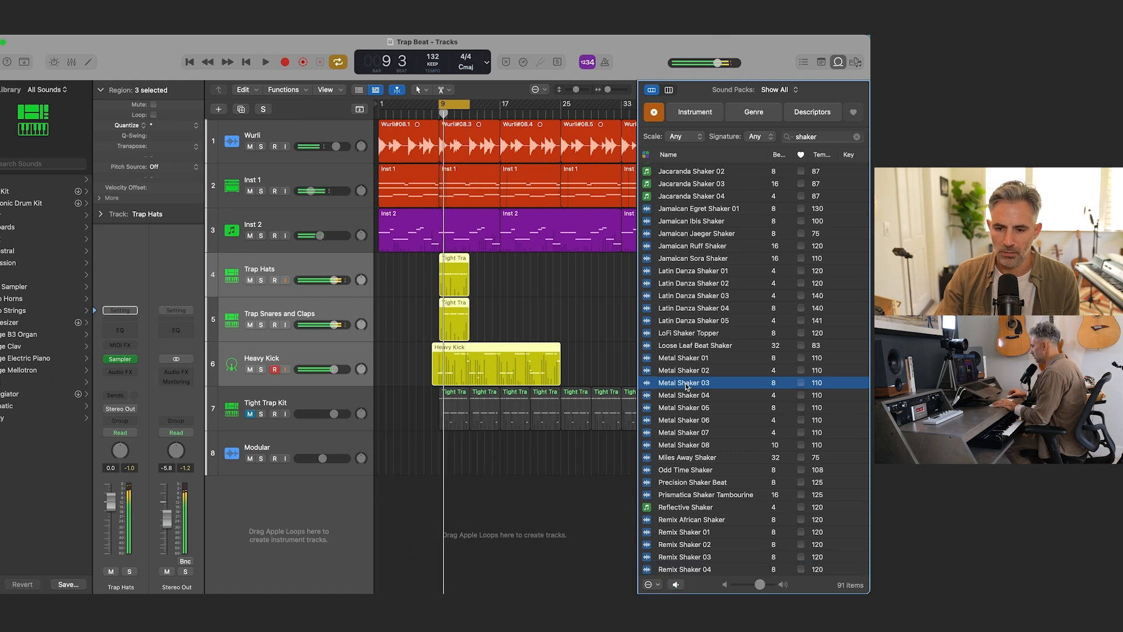
Step: Add the Metal Shaker 03 loop on a new track at bar 9 and duplicate its region to reach bar 13
{"action": "left_click_drag", "start_coordinate": [685, 382], "coordinate": [442, 511]}
{"action": "key", "text": "super+Right"}
{"action": "key", "text": "super+Right"}
{"action": "key", "text": "super+Right"}
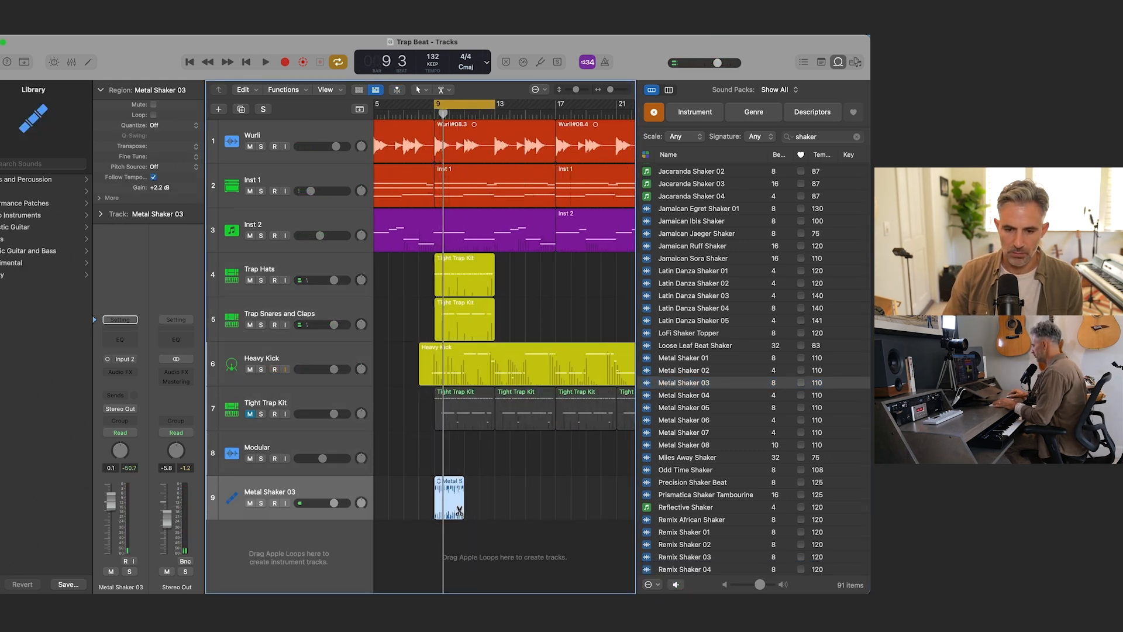
{"action": "left_click_drag", "start_coordinate": [460, 510], "coordinate": [497, 502]}
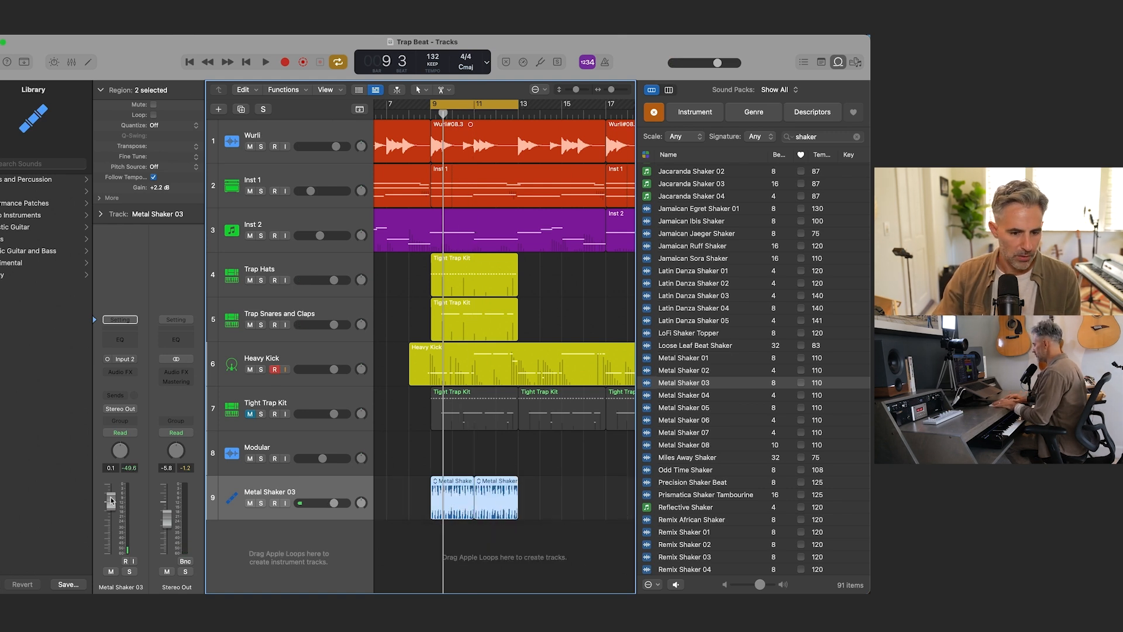
Step: Lower the Metal Shaker 03 volume to -9.8 dB and the Trap Hats volume to -2.0 dB while the section plays
{"action": "key", "text": "space"}
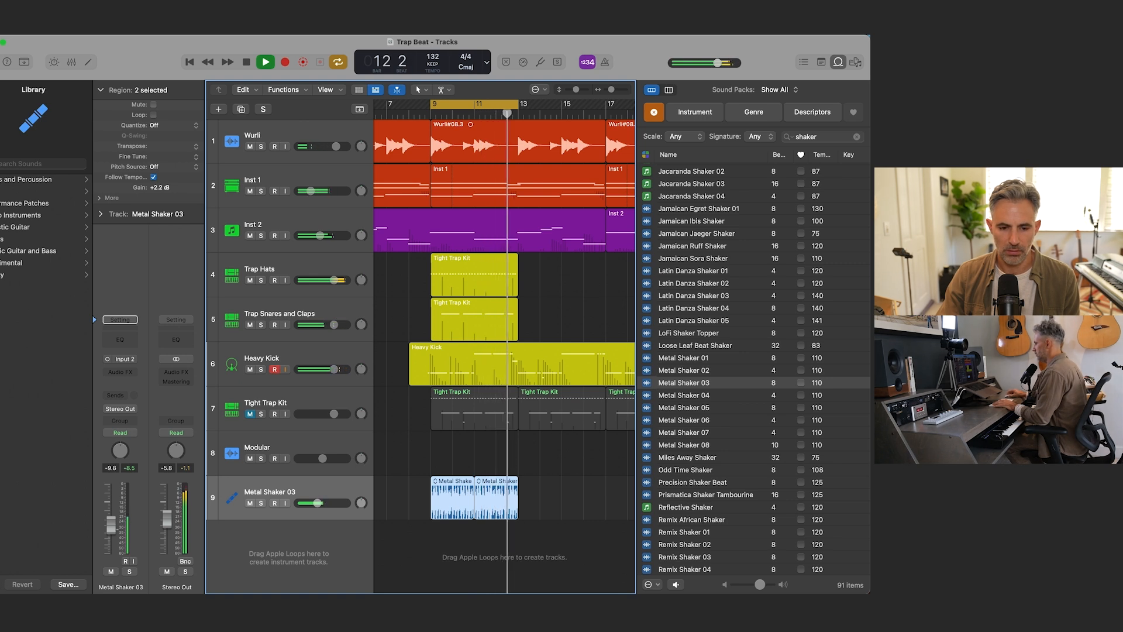
{"action": "left_click", "coordinate": [346, 266]}
{"action": "left_click_drag", "start_coordinate": [111, 502], "coordinate": [111, 508]}
{"action": "key", "text": "space"}
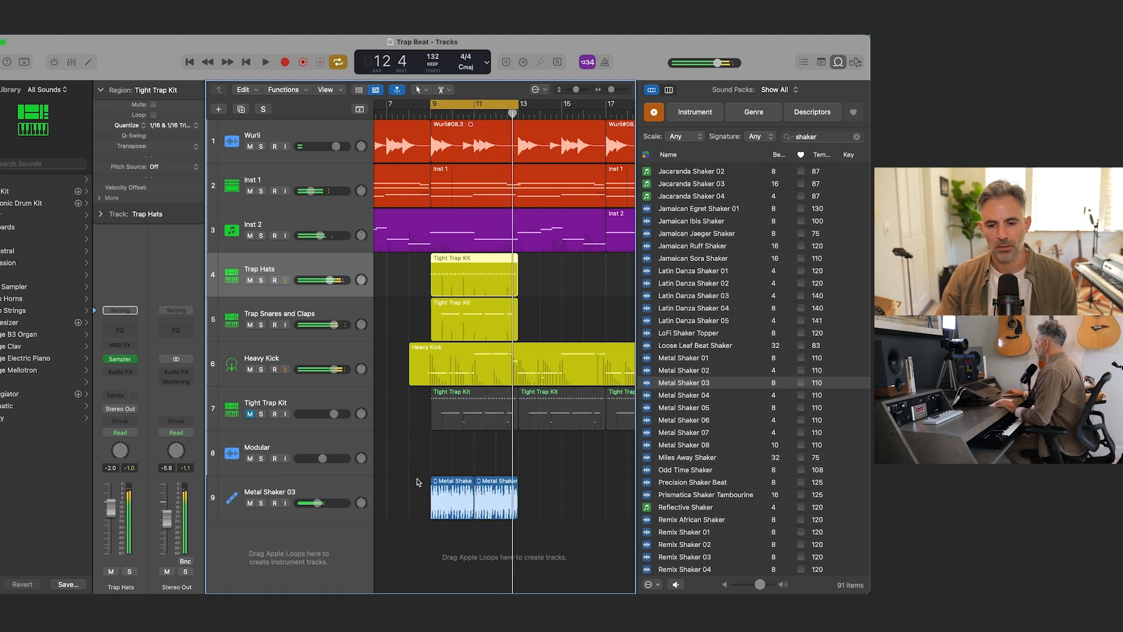
Step: Turn off cycle mode and close the Loop Browser
{"action": "key", "text": "c"}
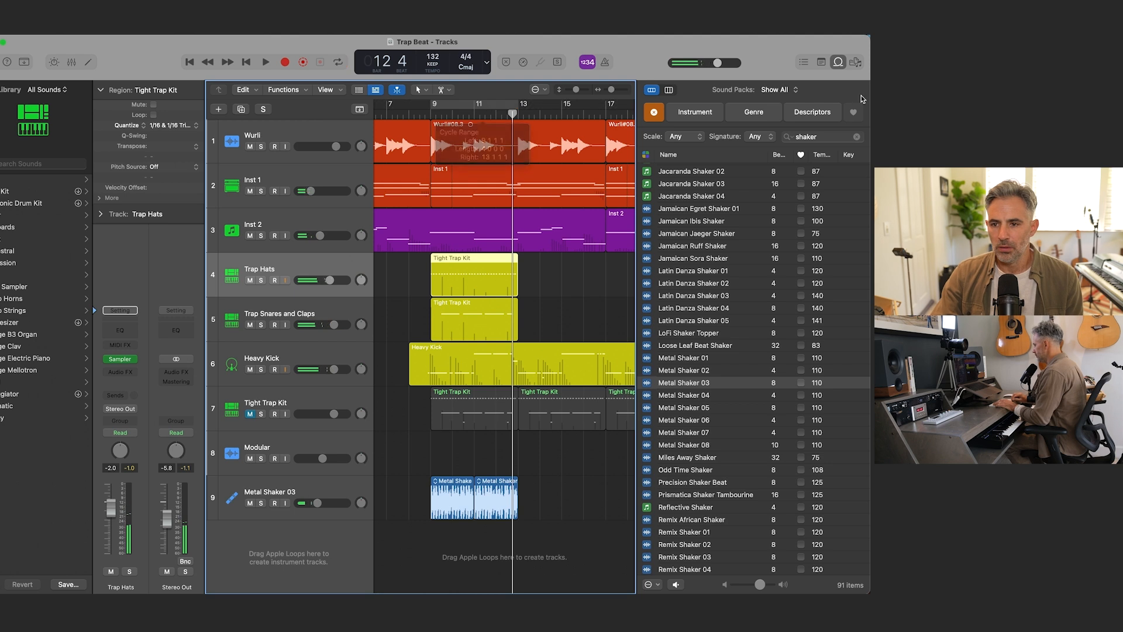
{"action": "left_click", "coordinate": [839, 64]}
{"action": "key", "text": "super+Up"}
{"action": "key", "text": "super+Up"}
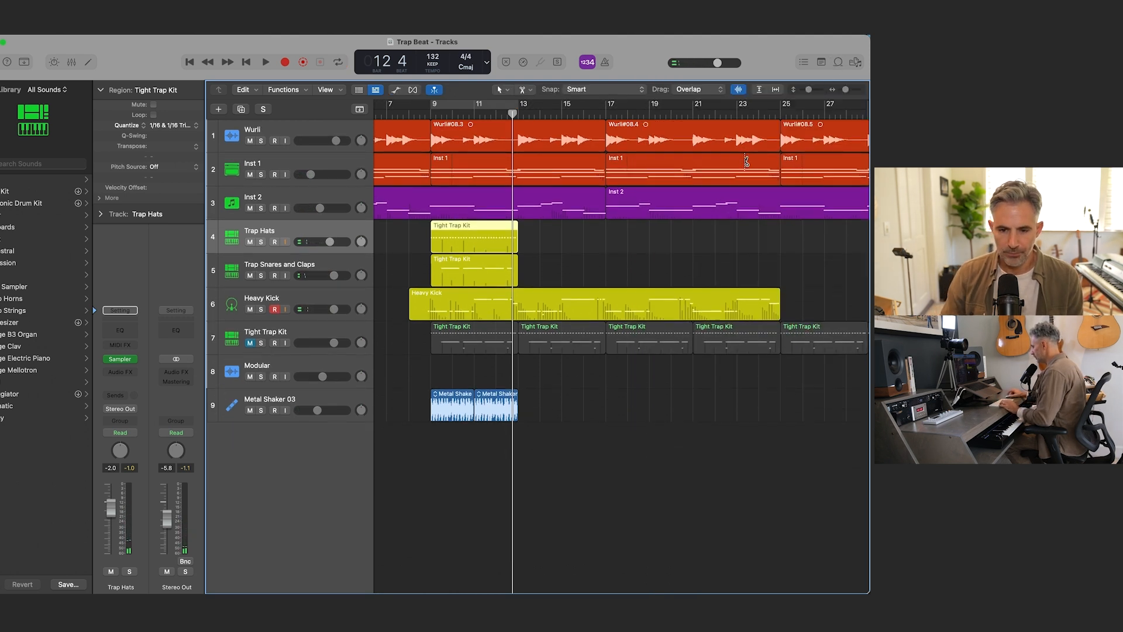
Step: Duplicate the two Metal Shaker 03 regions to fill bars 13 to 17
{"action": "key", "text": "super+Left"}
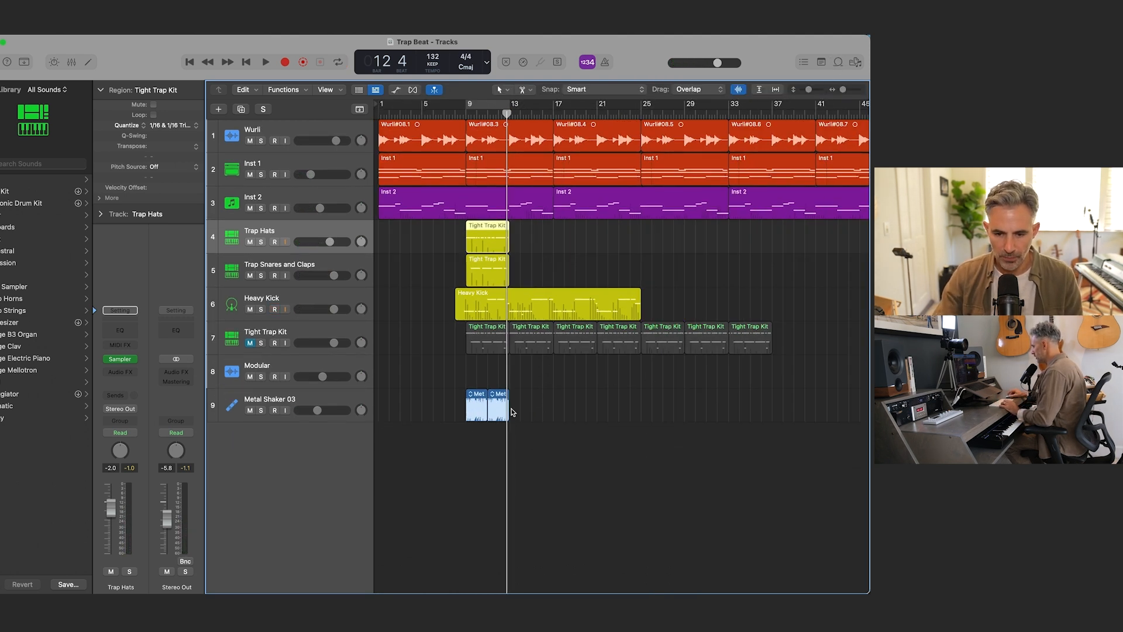
{"action": "left_click_drag", "start_coordinate": [449, 406], "coordinate": [522, 409]}
{"action": "key", "text": "super+Right"}
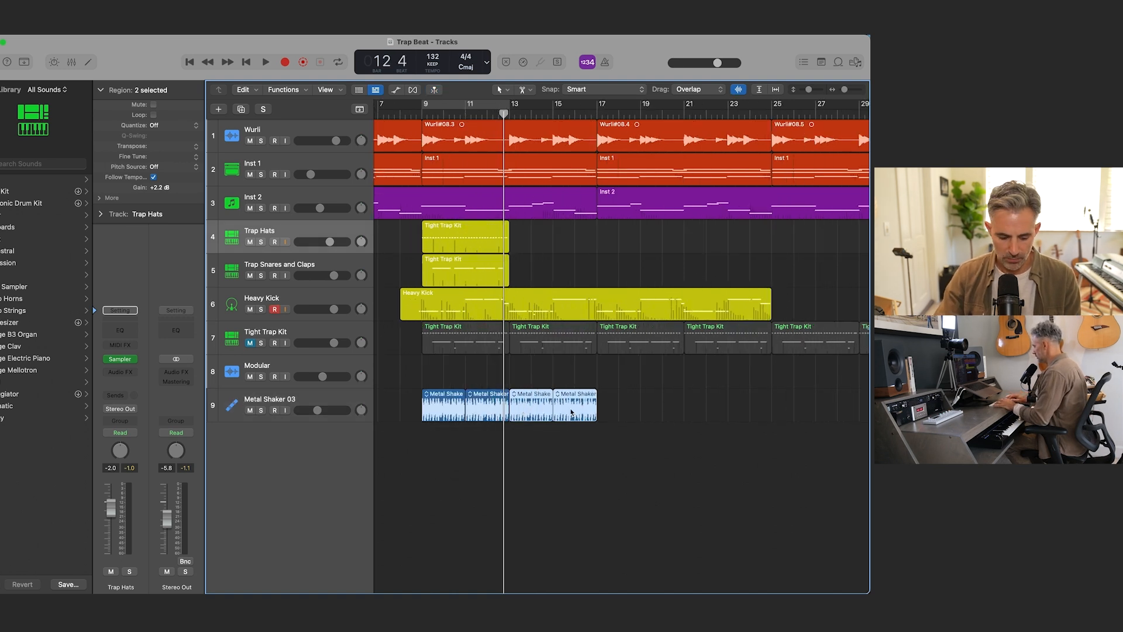
Step: Try to paste the two copied shaker regions at bar 17 with Trap Hats as the active track, and undo the paste
{"action": "key", "text": "period"}
{"action": "key", "text": "period"}
{"action": "key", "text": "period"}
{"action": "key", "text": "period"}
{"action": "key", "text": "period"}
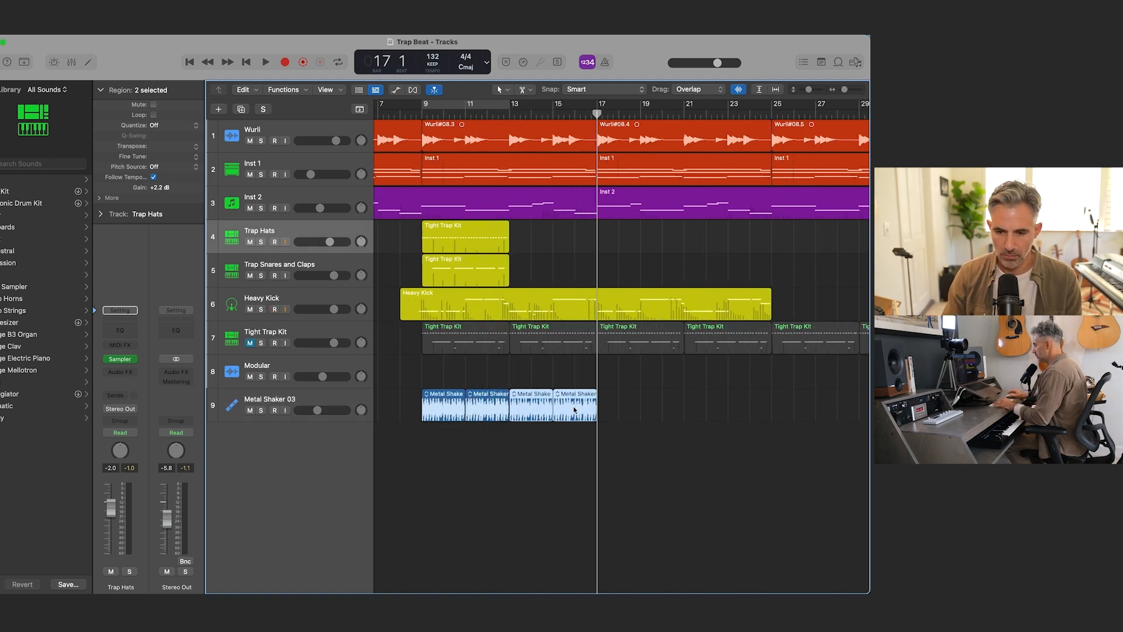
{"action": "key", "text": "super+v"}
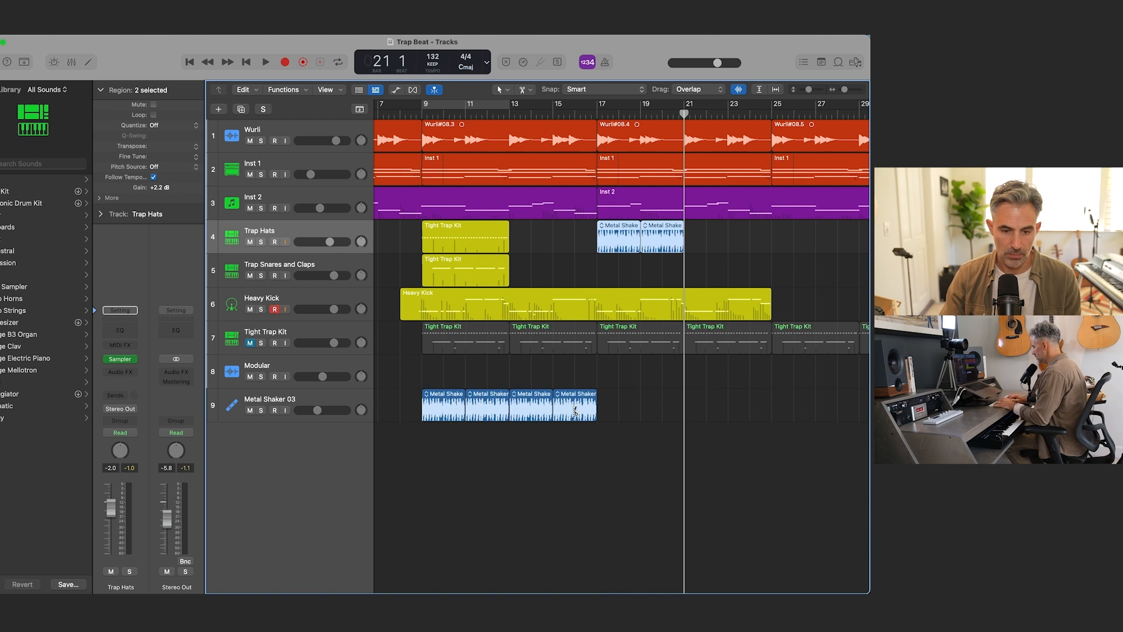
{"action": "key", "text": "super+z"}
Step: Paste the shaker regions repeatedly on the Metal Shaker 03 track from bar 17 until they reach bar 33
{"action": "left_click", "coordinate": [316, 400]}
{"action": "key", "text": "comma"}
{"action": "key", "text": "comma"}
{"action": "key", "text": "comma"}
{"action": "key", "text": "comma"}
{"action": "key", "text": "super+v"}
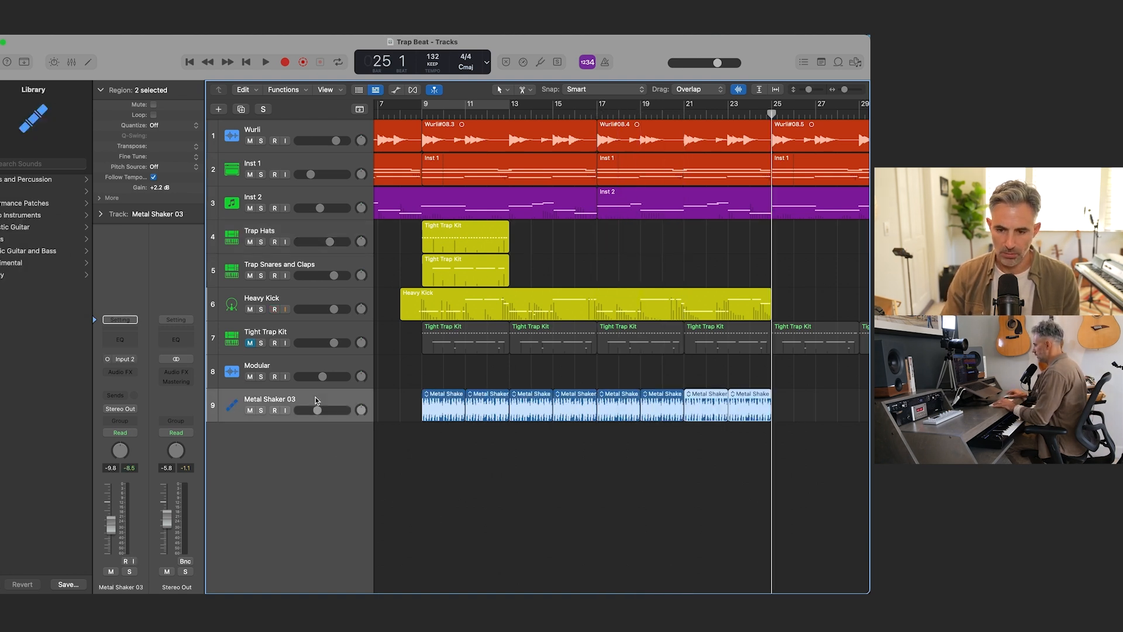
{"action": "key", "text": "super+v"}
{"action": "key", "text": "super+v"}
{"action": "key", "text": "super+Left"}
{"action": "key", "text": "super+Left"}
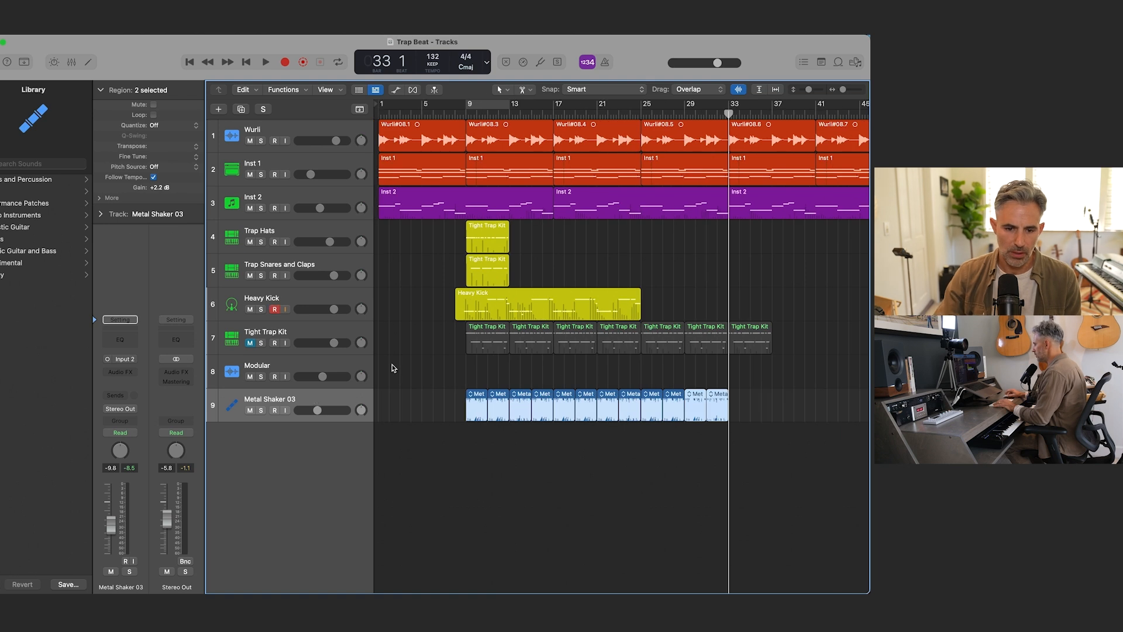
Step: Move the Metal Shaker 03 track directly below Heavy Kick and color its regions yellow
{"action": "left_click_drag", "start_coordinate": [305, 395], "coordinate": [316, 331]}
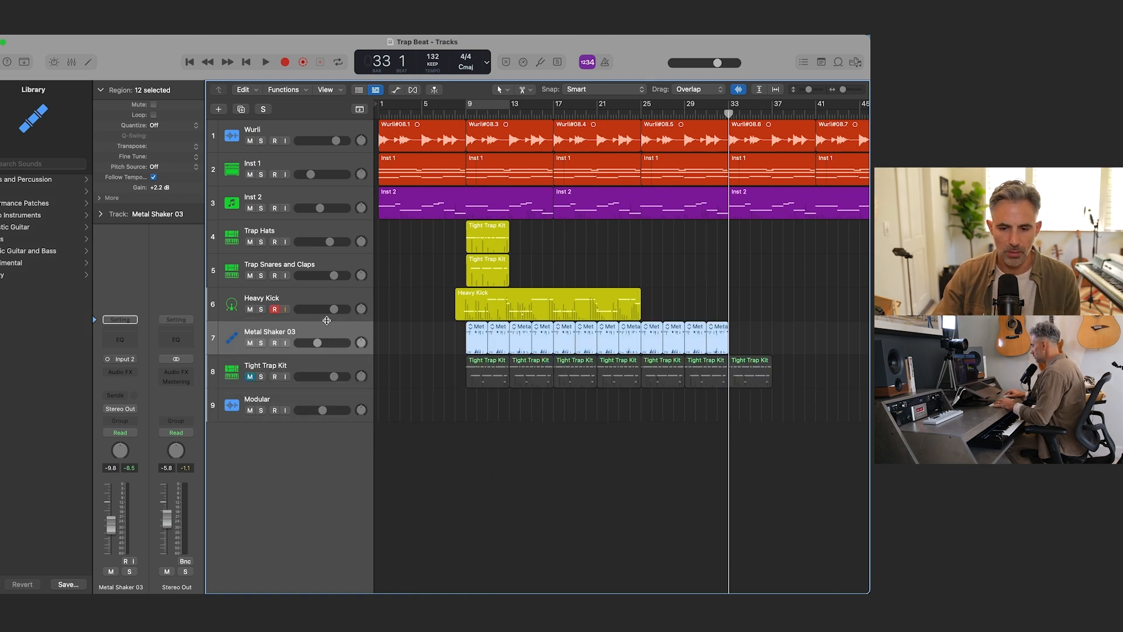
{"action": "key", "text": "alt+c"}
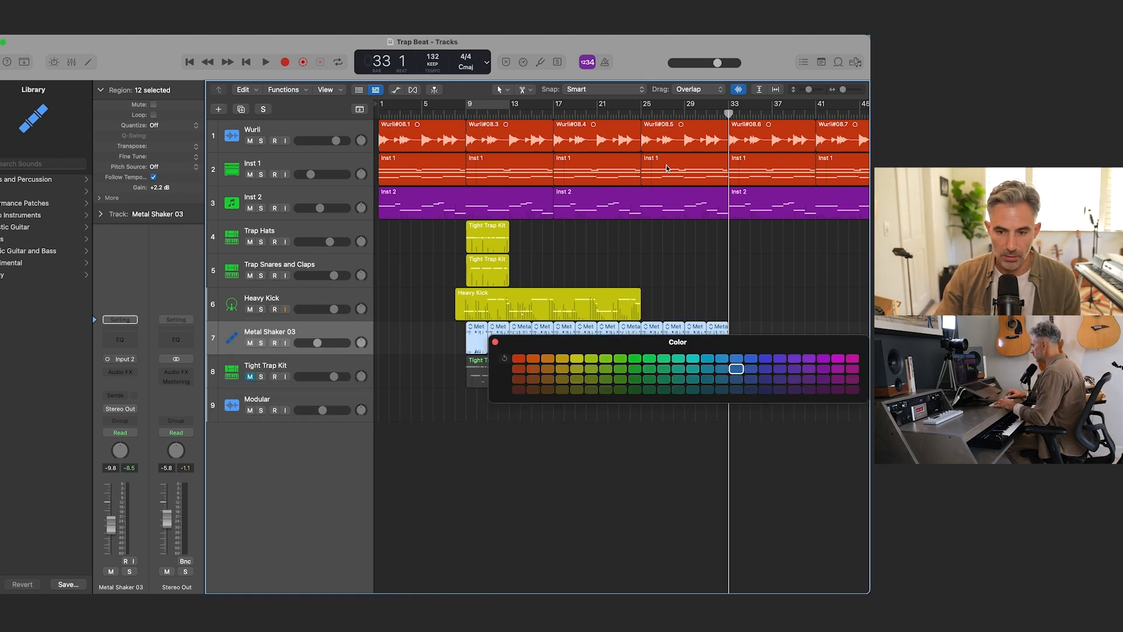
{"action": "left_click", "coordinate": [581, 359]}
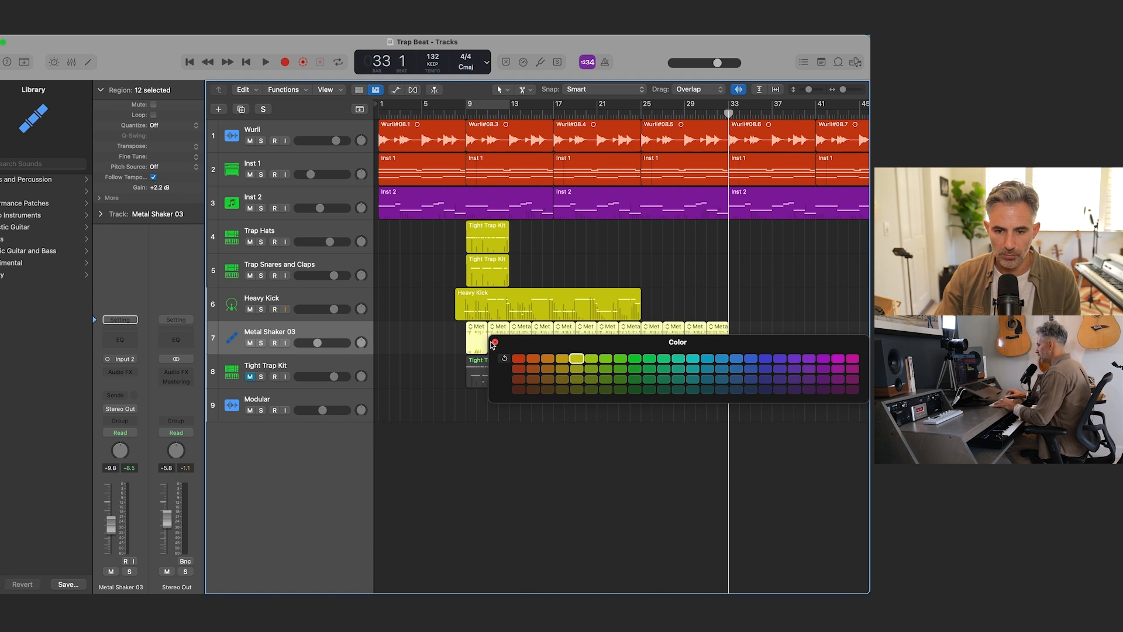
{"action": "left_click", "coordinate": [434, 371]}
{"action": "left_click", "coordinate": [495, 342]}
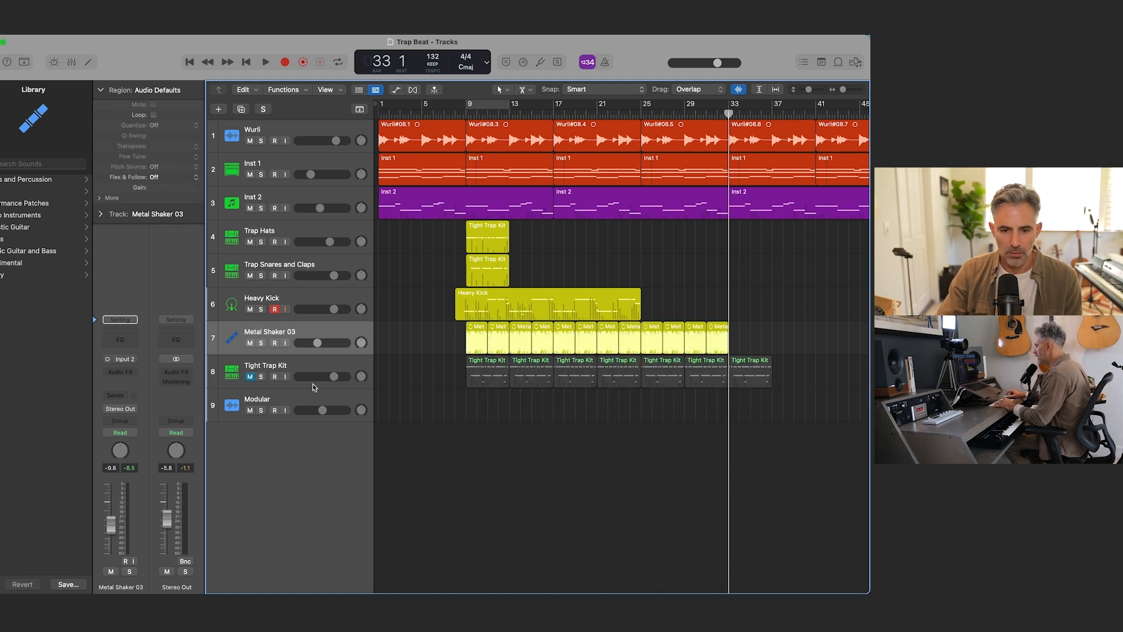
Step: Create a software instrument track with Arcade below the Tight Trap Kit track and open Arcade's search page
{"action": "left_click", "coordinate": [283, 364]}
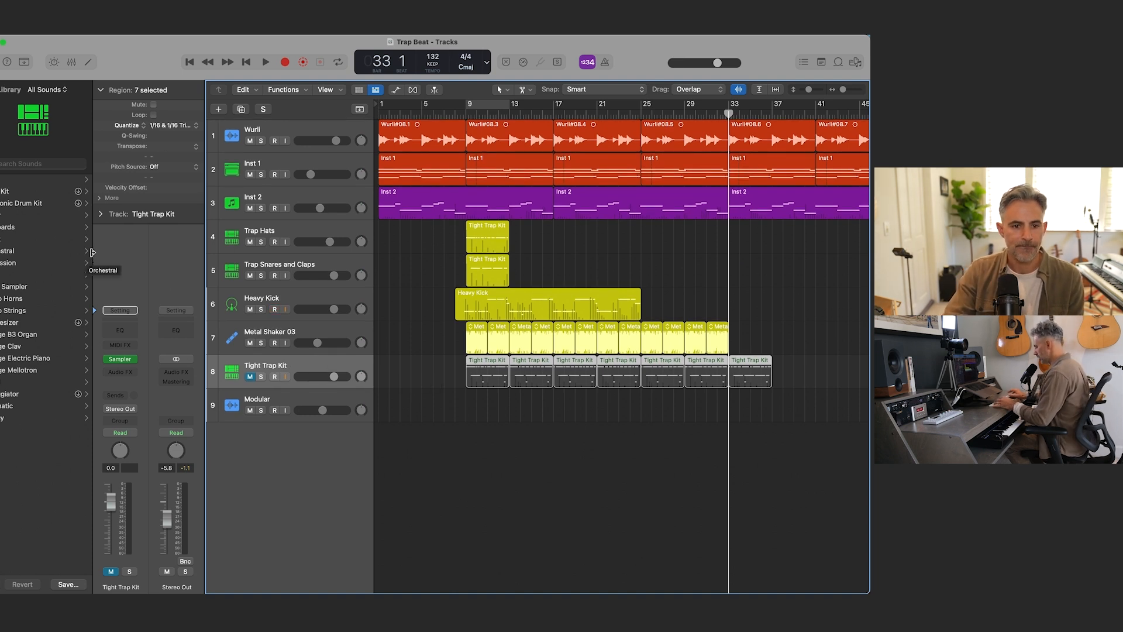
{"action": "key", "text": "y"}
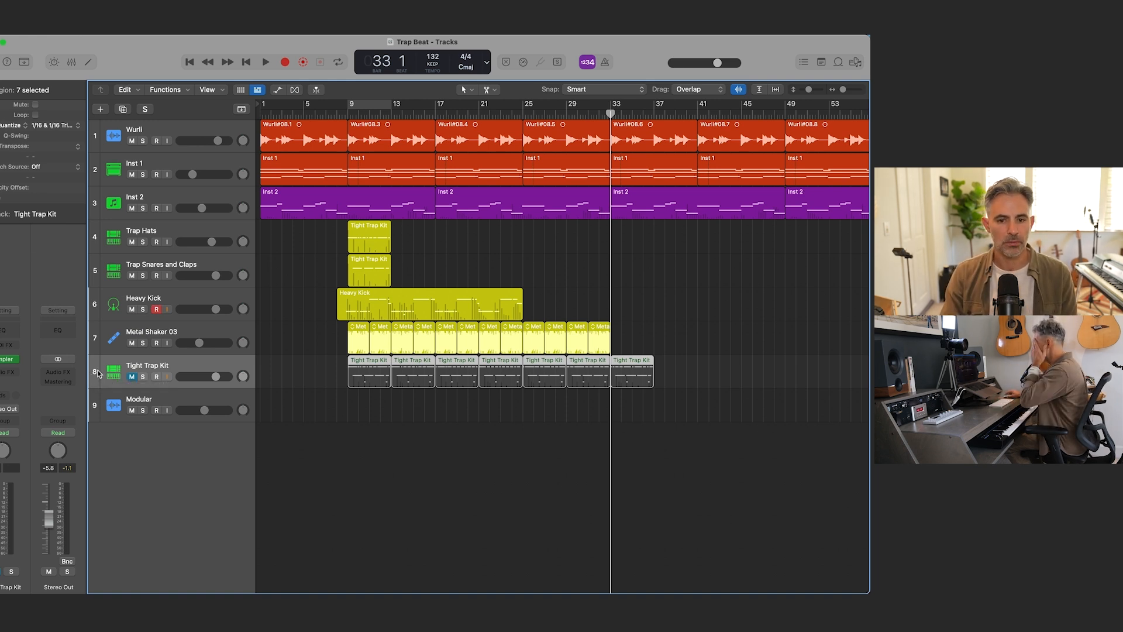
{"action": "key", "text": "alt+super+n"}
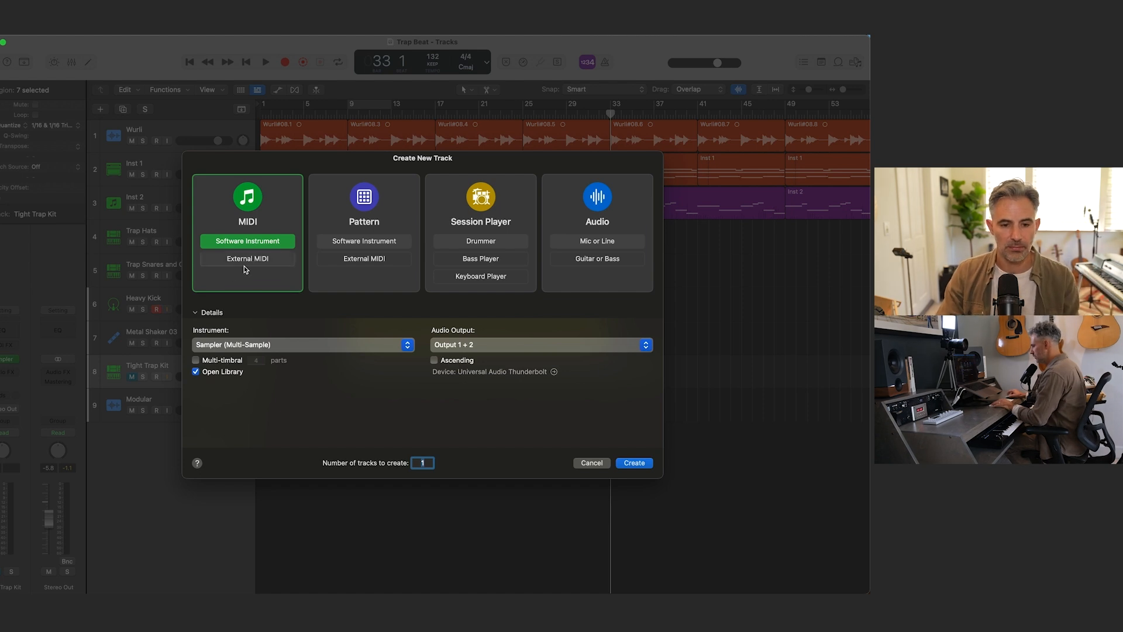
{"action": "left_click", "coordinate": [304, 345]}
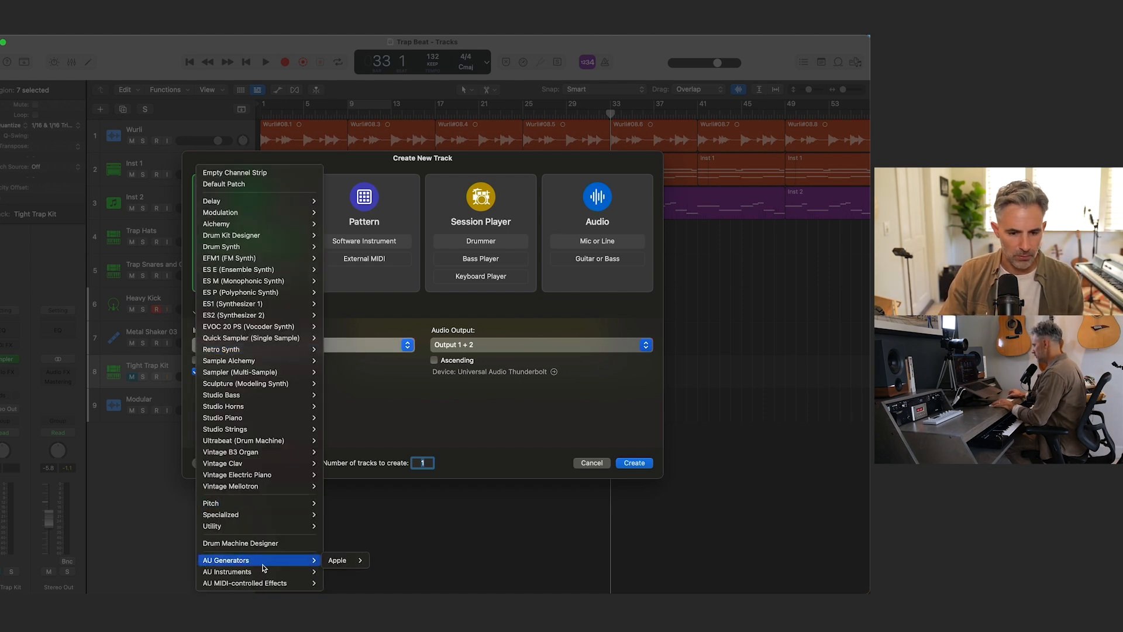
{"action": "mouse_move", "coordinate": [363, 582]}
{"action": "mouse_move", "coordinate": [434, 584]}
{"action": "left_click", "coordinate": [475, 583]}
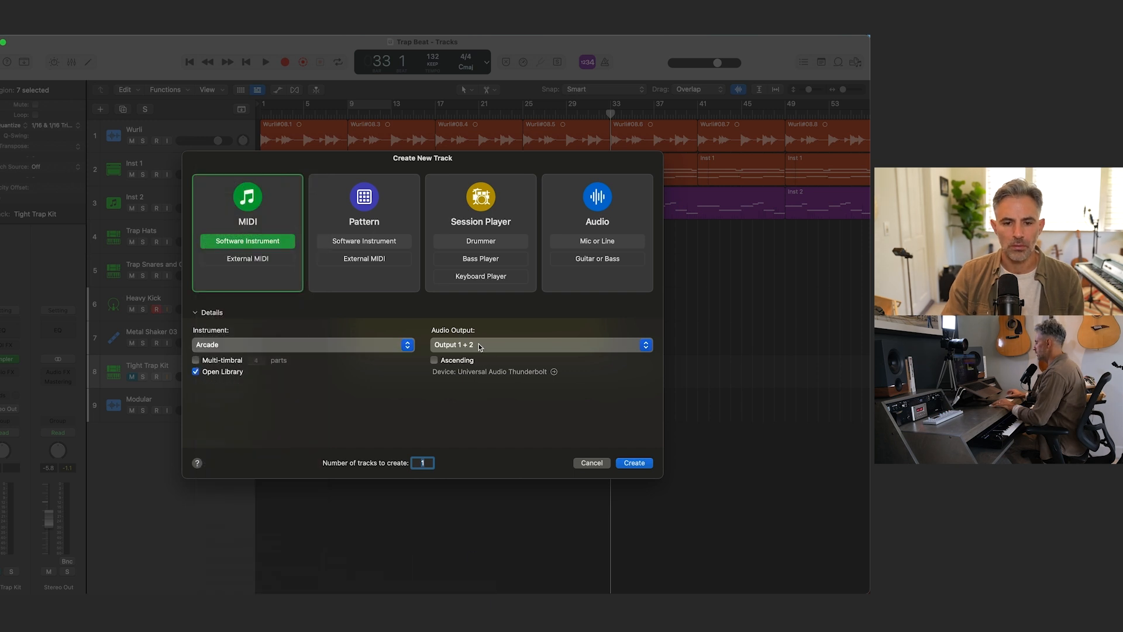
{"action": "left_click", "coordinate": [634, 463]}
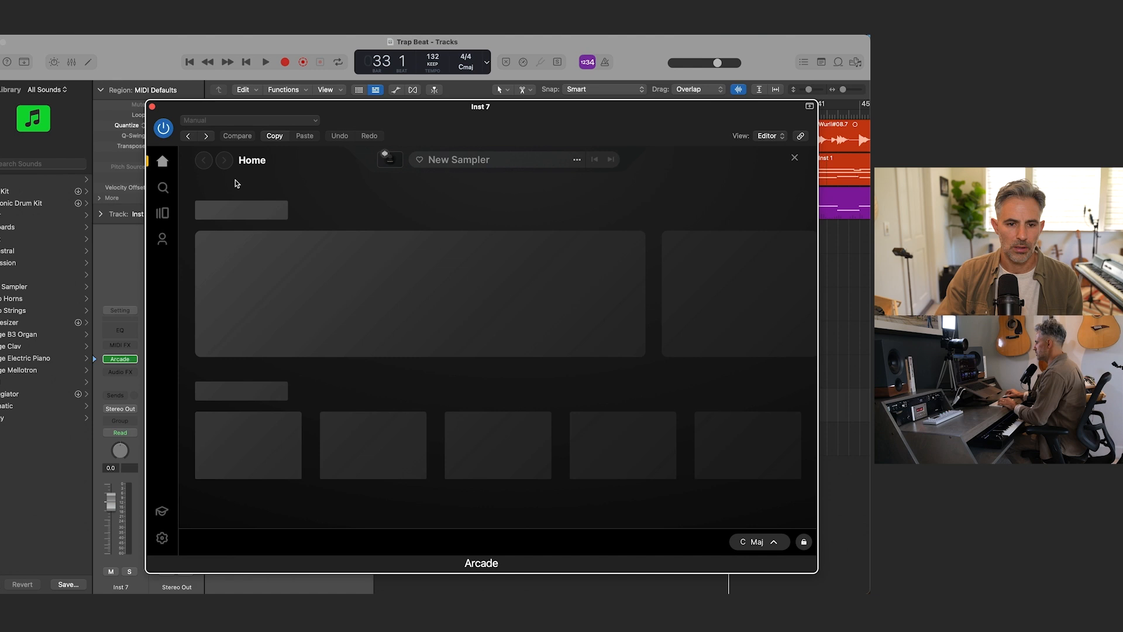
{"action": "left_click", "coordinate": [163, 187]}
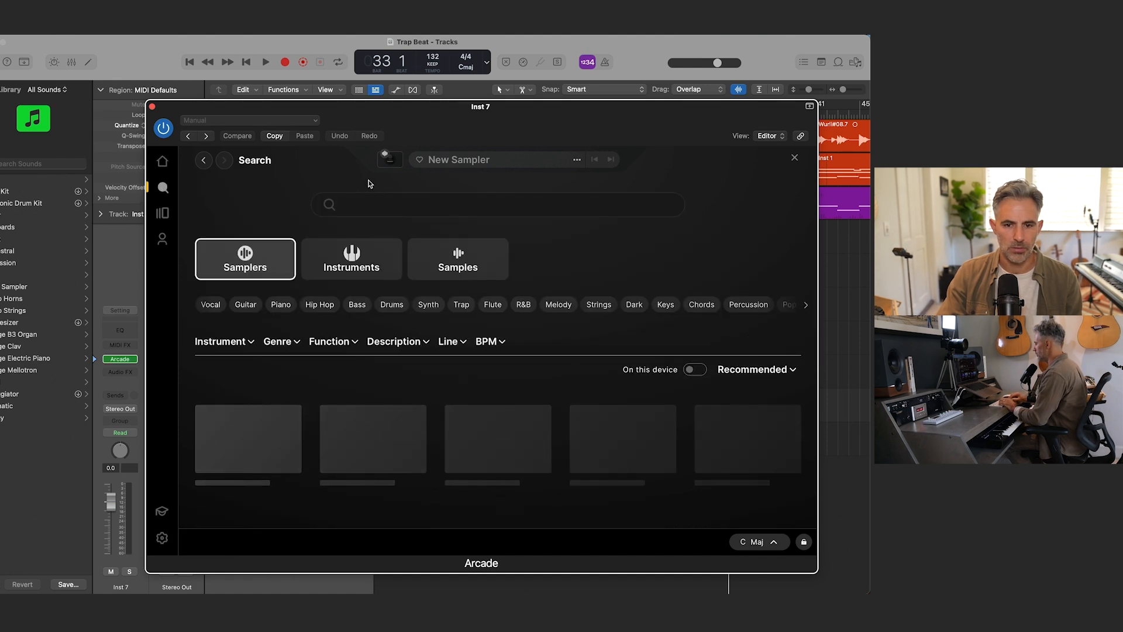
Step: Search Arcade for "arp" and limit the results to Instruments
{"action": "left_click", "coordinate": [382, 207]}
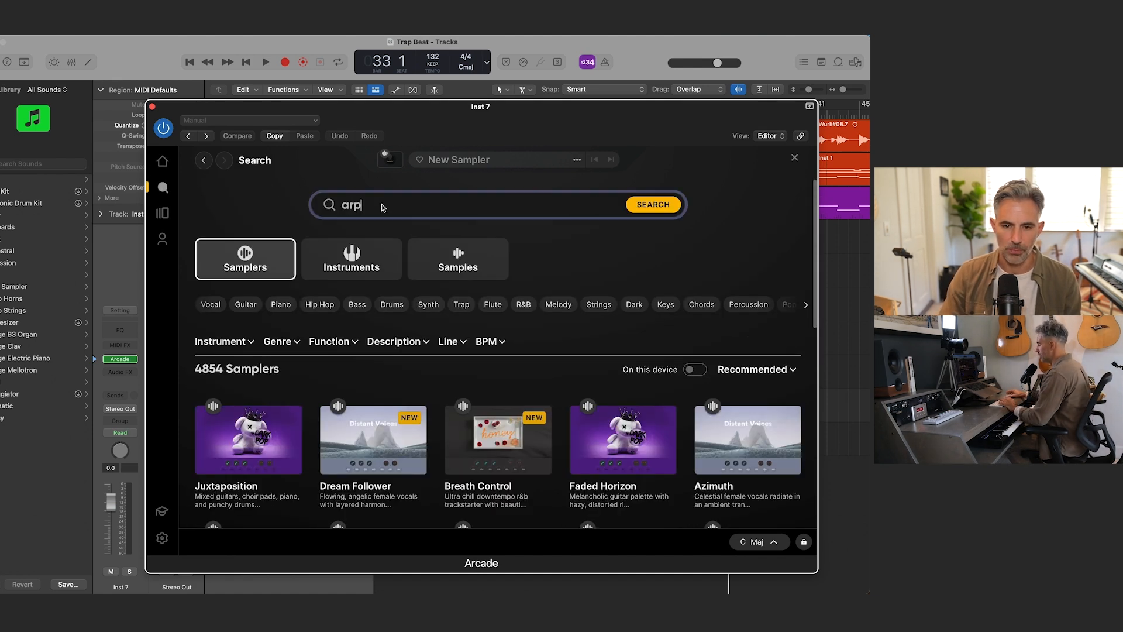
{"action": "type", "text": "arp"}
{"action": "key", "text": "Return"}
{"action": "left_click", "coordinate": [352, 257]}
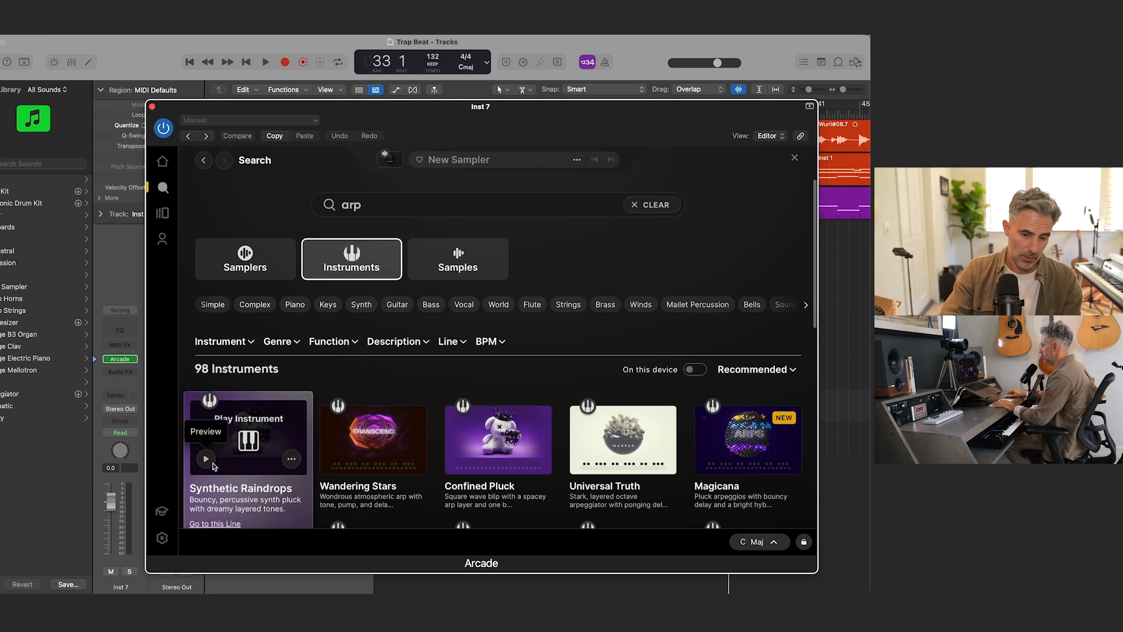
Step: Preview the arp instruments Synthetic Raindrops, Wandering Stars, Confined Pluck, Universal Truth and Magicana
{"action": "left_click", "coordinate": [205, 459]}
{"action": "scroll", "coordinate": [293, 409], "scroll_direction": "down", "scroll_amount": 3}
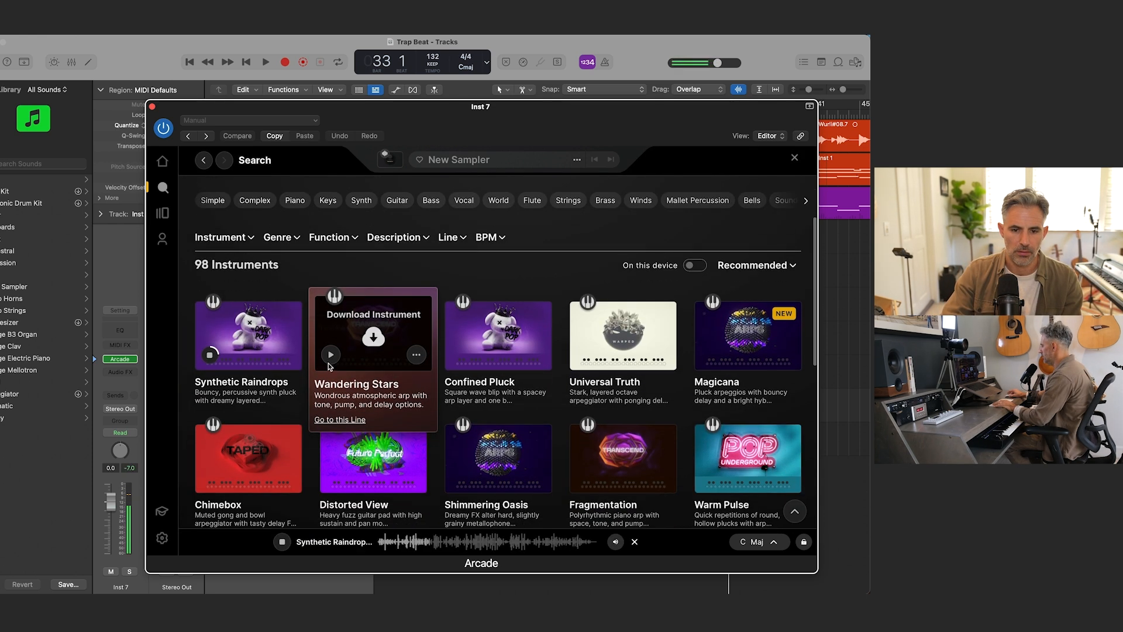
{"action": "left_click", "coordinate": [331, 354]}
{"action": "left_click", "coordinate": [455, 355]}
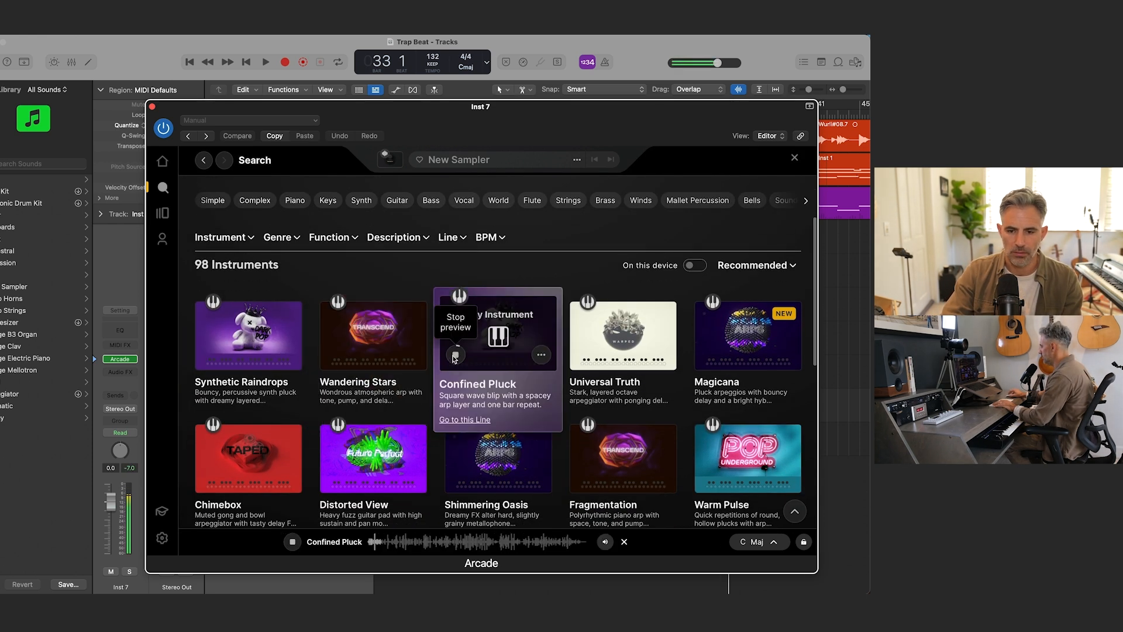
{"action": "left_click", "coordinate": [584, 355]}
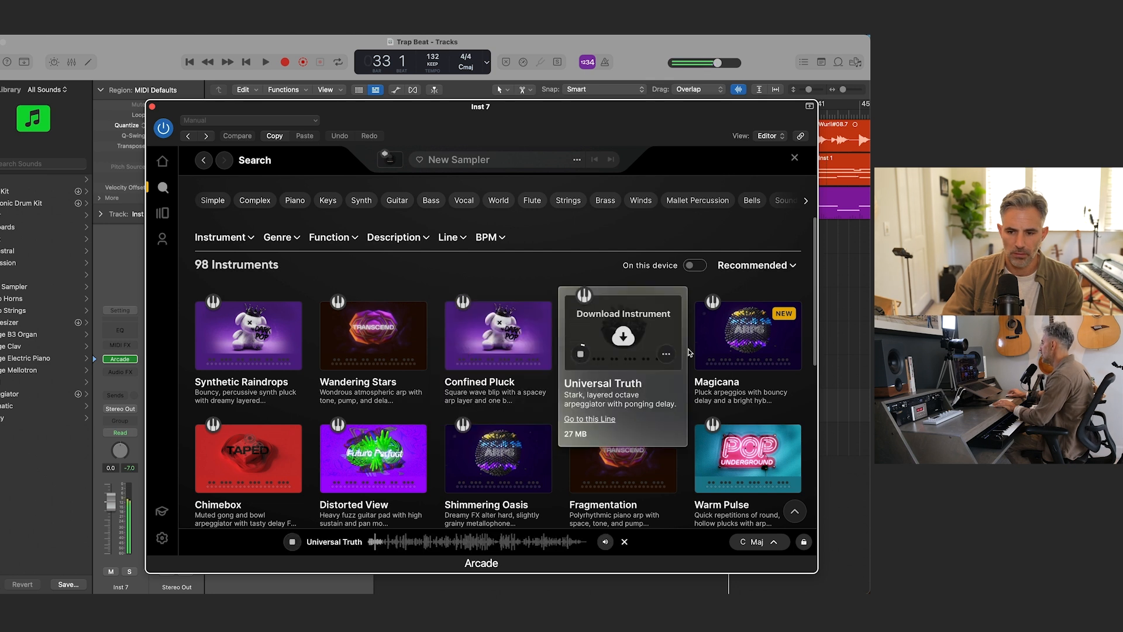
{"action": "left_click", "coordinate": [706, 354]}
{"action": "scroll", "coordinate": [725, 333], "scroll_direction": "down", "scroll_amount": 1}
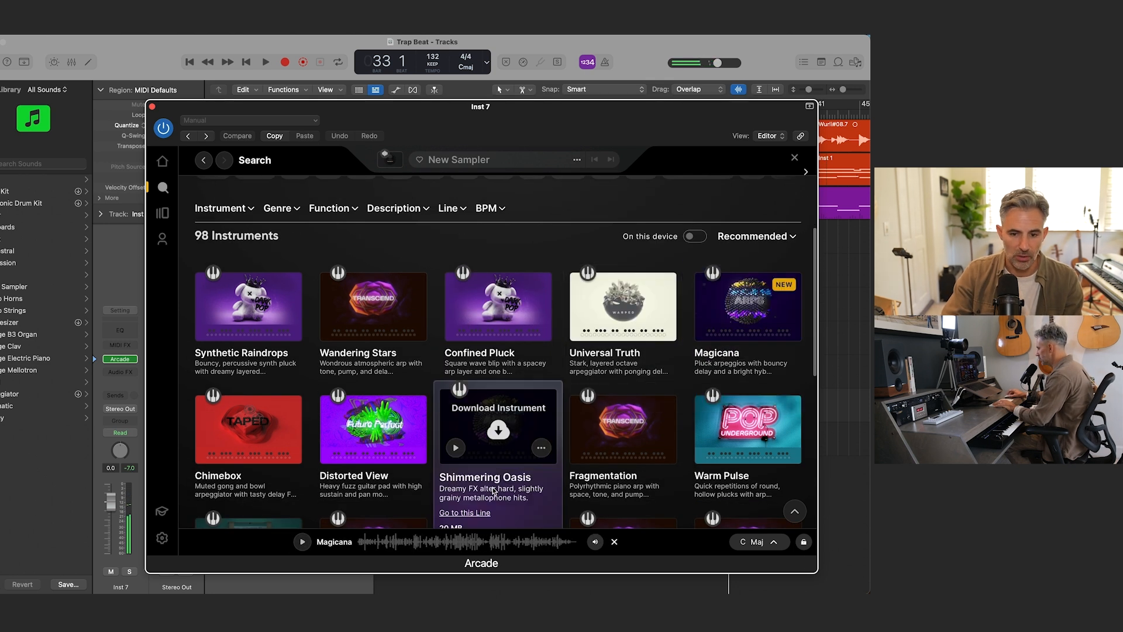
Step: Preview the arp instruments Chimebox, Shimmering Oasis, Fragmentation, Warm Pulse and Aerated
{"action": "left_click", "coordinate": [206, 447]}
{"action": "scroll", "coordinate": [363, 468], "scroll_direction": "down", "scroll_amount": 1}
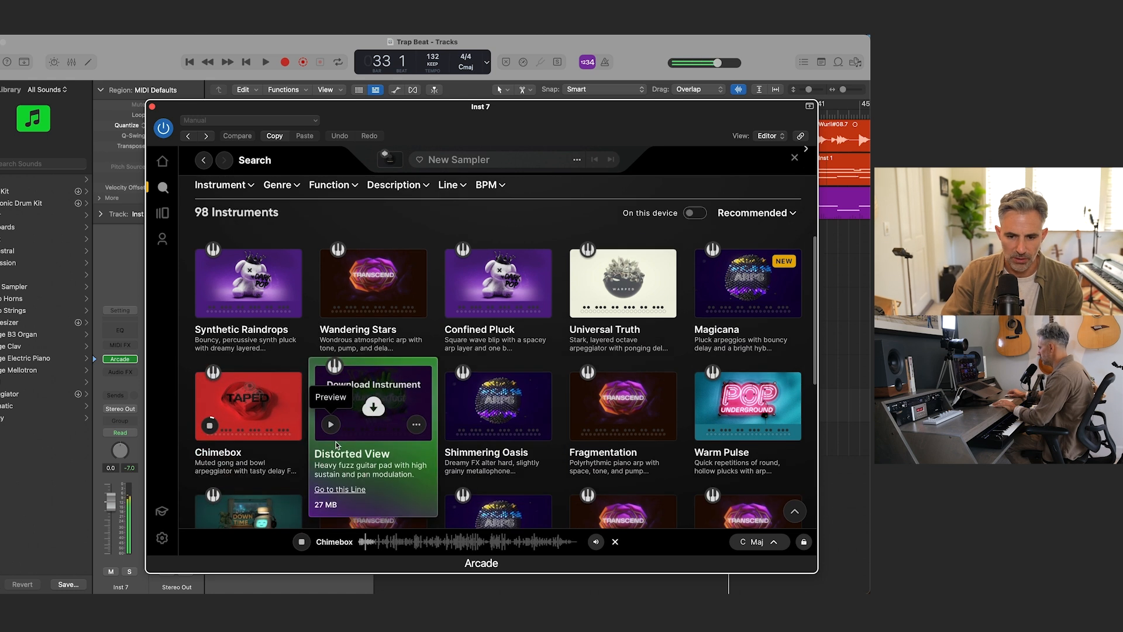
{"action": "left_click", "coordinate": [456, 421]}
{"action": "scroll", "coordinate": [466, 423], "scroll_direction": "down", "scroll_amount": 1}
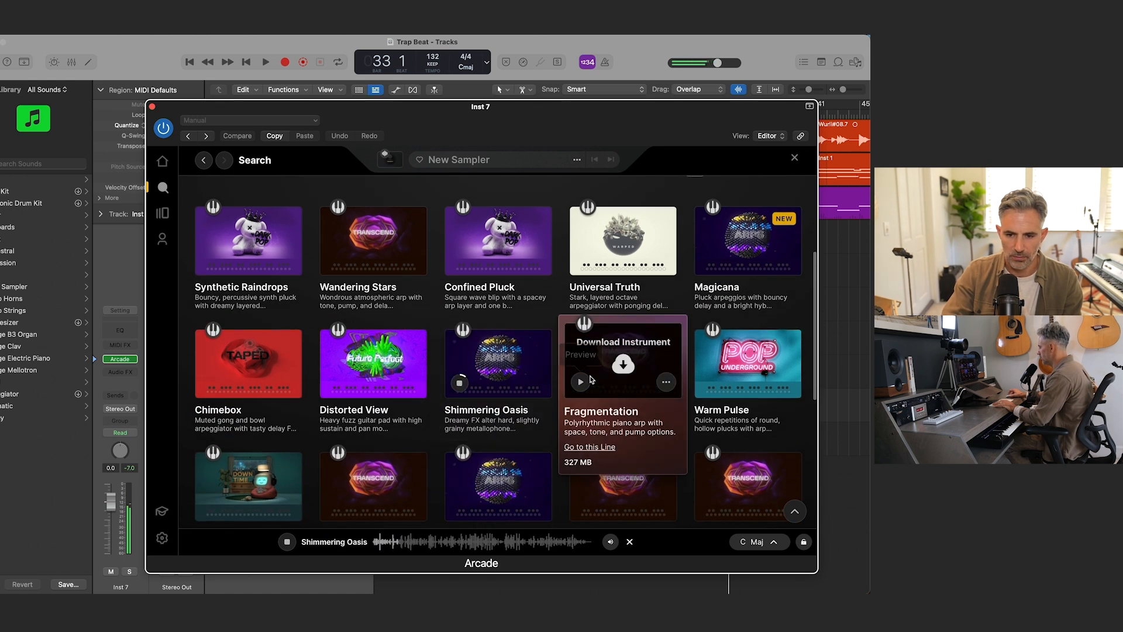
{"action": "left_click", "coordinate": [584, 383]}
{"action": "left_click", "coordinate": [706, 382]}
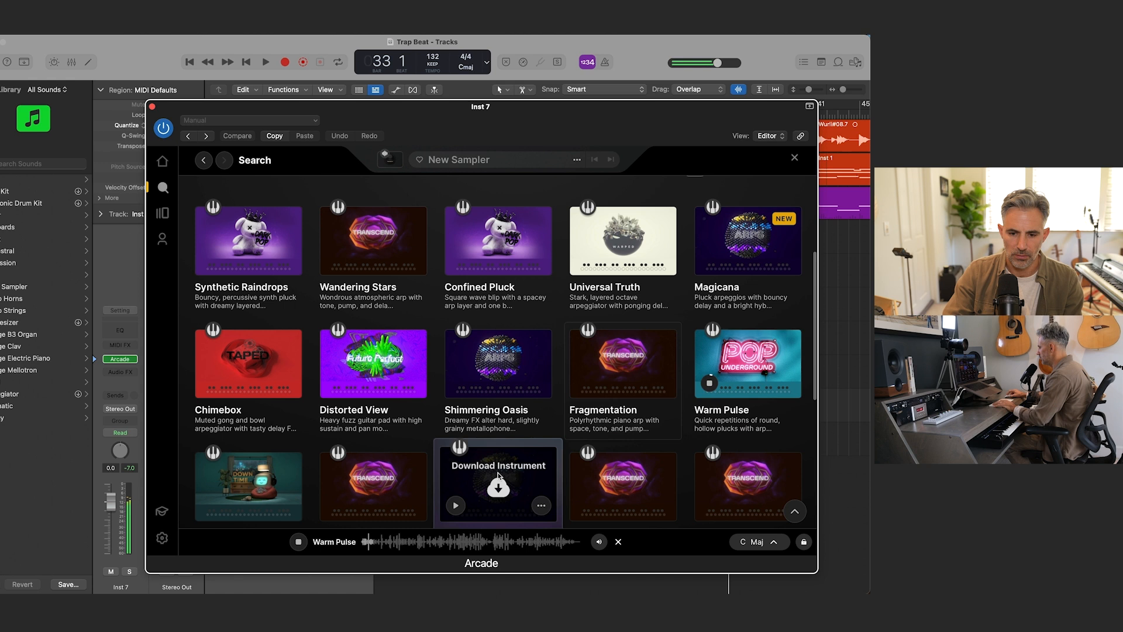
{"action": "mouse_move", "coordinate": [376, 491]}
{"action": "left_click", "coordinate": [331, 506]}
{"action": "scroll", "coordinate": [351, 479], "scroll_direction": "down", "scroll_amount": 2}
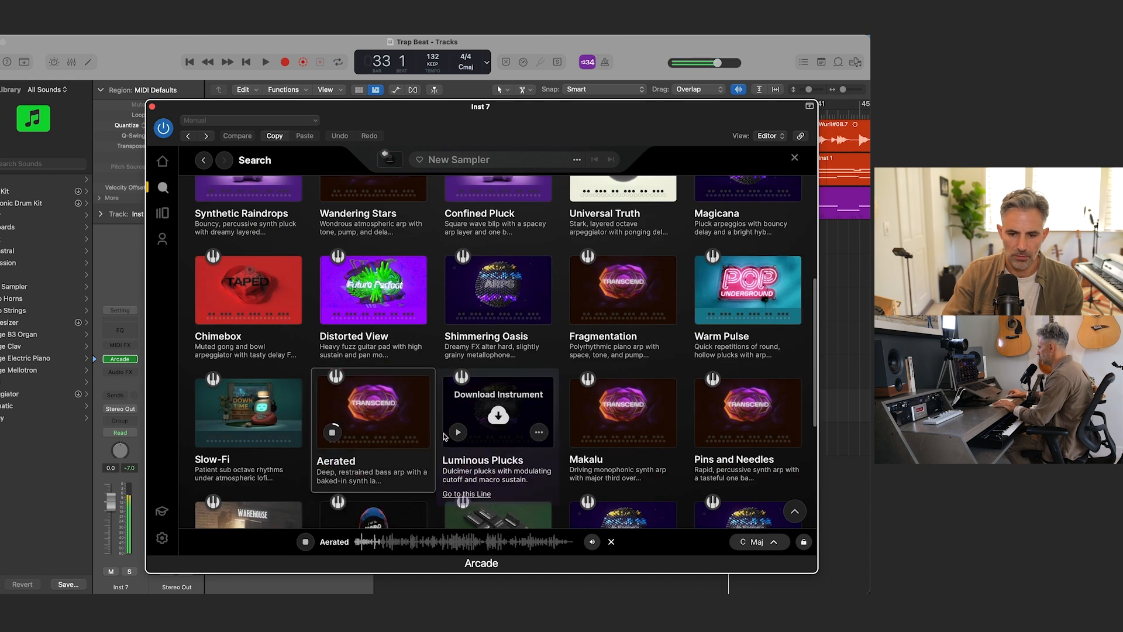
Step: Preview further arp instruments, including Water Flight and Cloudburst, and load Cloudburst
{"action": "left_click", "coordinate": [455, 432]}
{"action": "scroll", "coordinate": [497, 444], "scroll_direction": "down", "scroll_amount": 2}
{"action": "left_click", "coordinate": [456, 470]}
{"action": "left_click", "coordinate": [580, 470]}
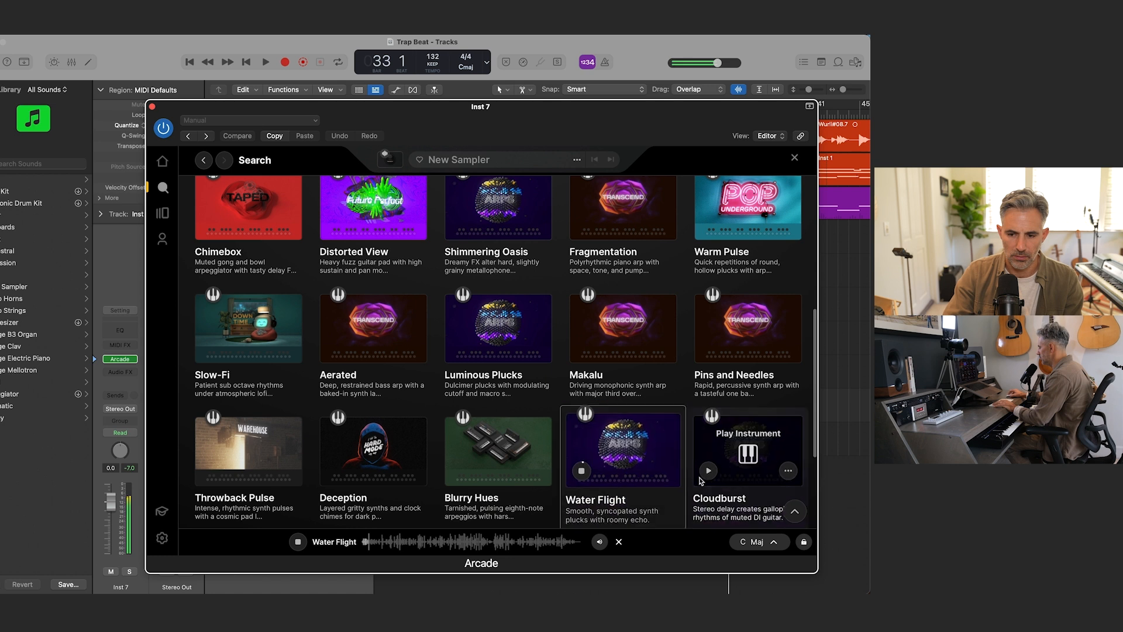
{"action": "left_click", "coordinate": [709, 469]}
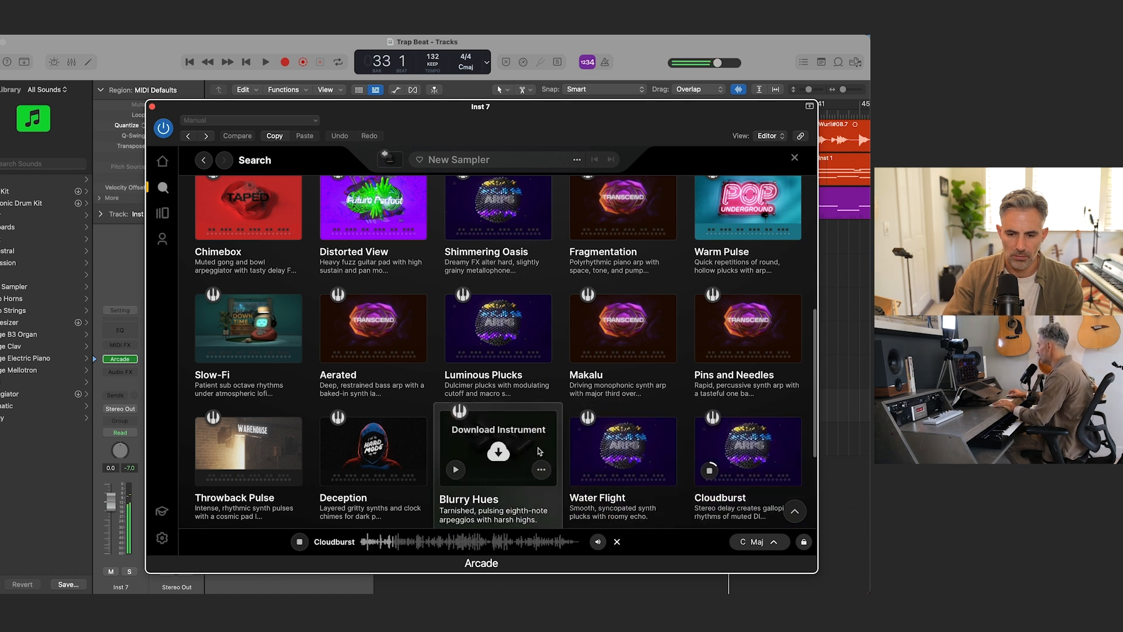
{"action": "left_click", "coordinate": [738, 453]}
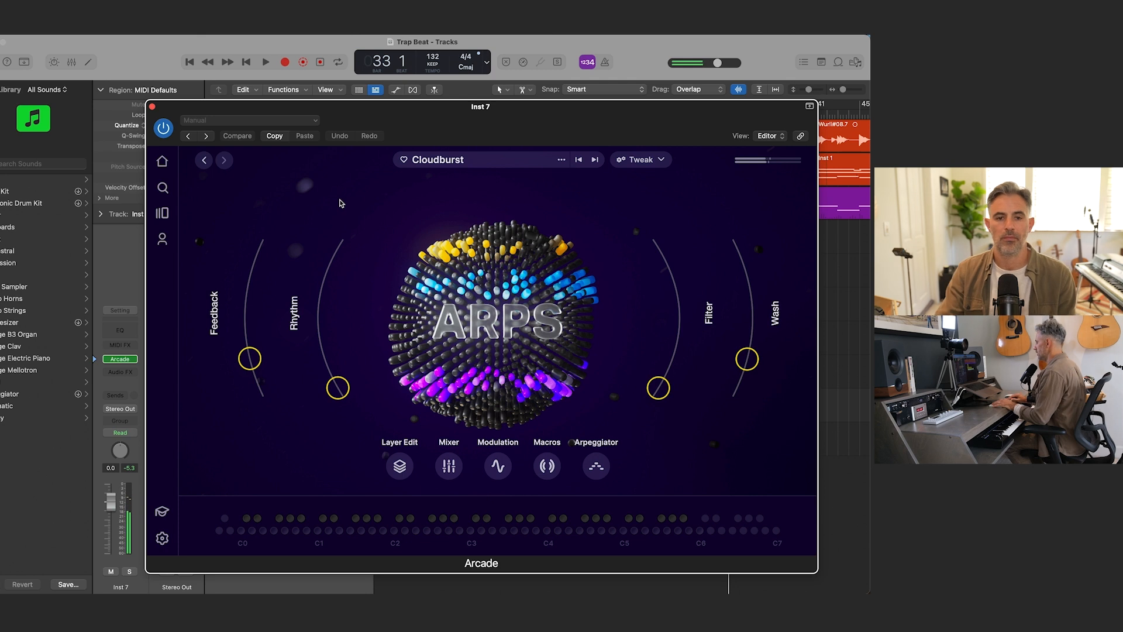
Step: Close the Arcade window and play the beat from the start to try Cloudburst on the Inst 7 track against it
{"action": "left_click", "coordinate": [151, 107]}
{"action": "key", "text": "Return"}
{"action": "key", "text": "space"}
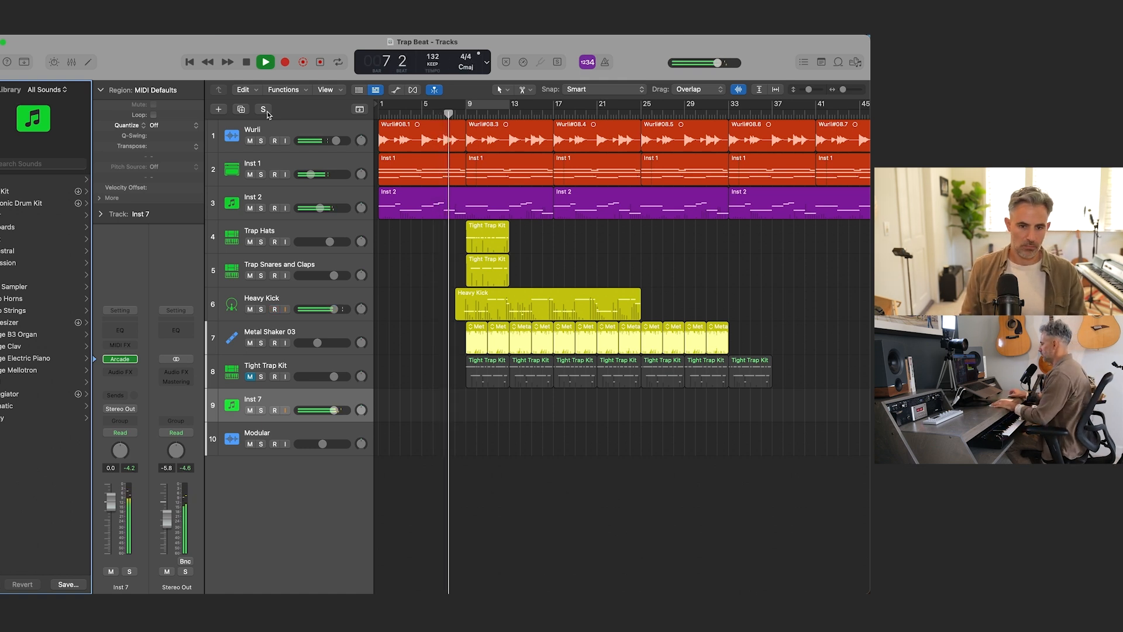
{"action": "key", "text": "space"}
{"action": "left_click", "coordinate": [274, 307]}
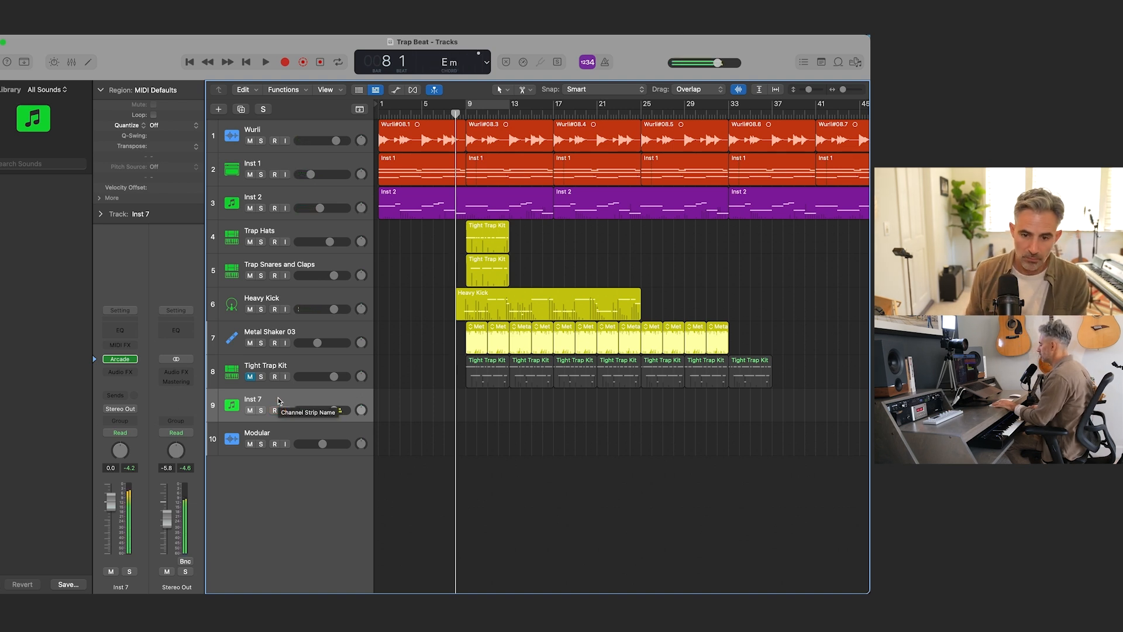
{"action": "key", "text": "space"}
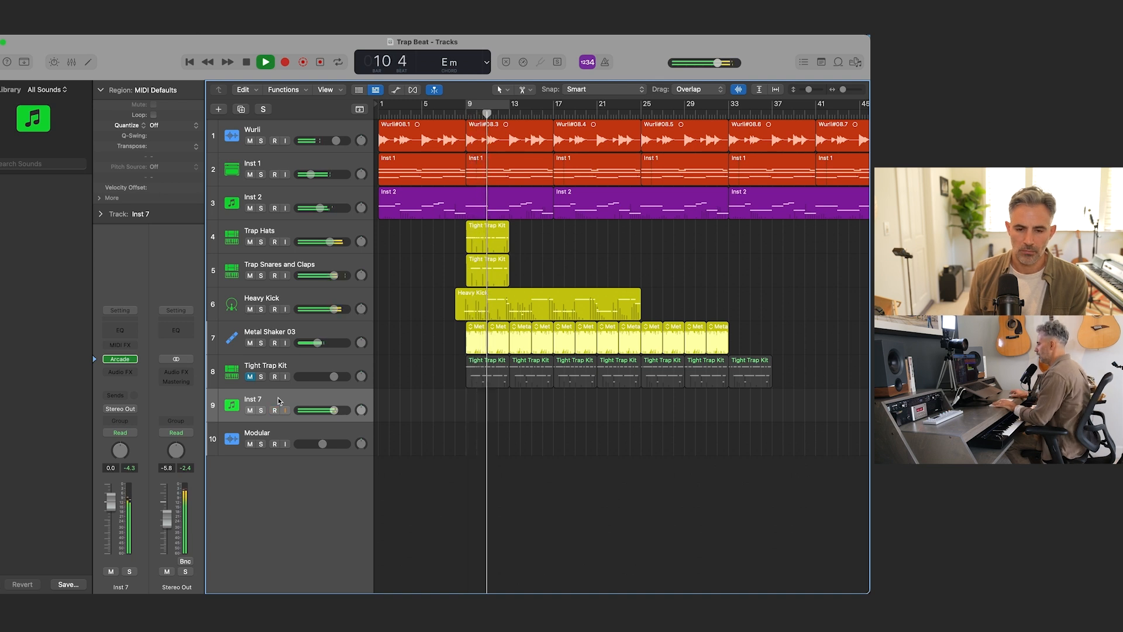
{"action": "key", "text": "space"}
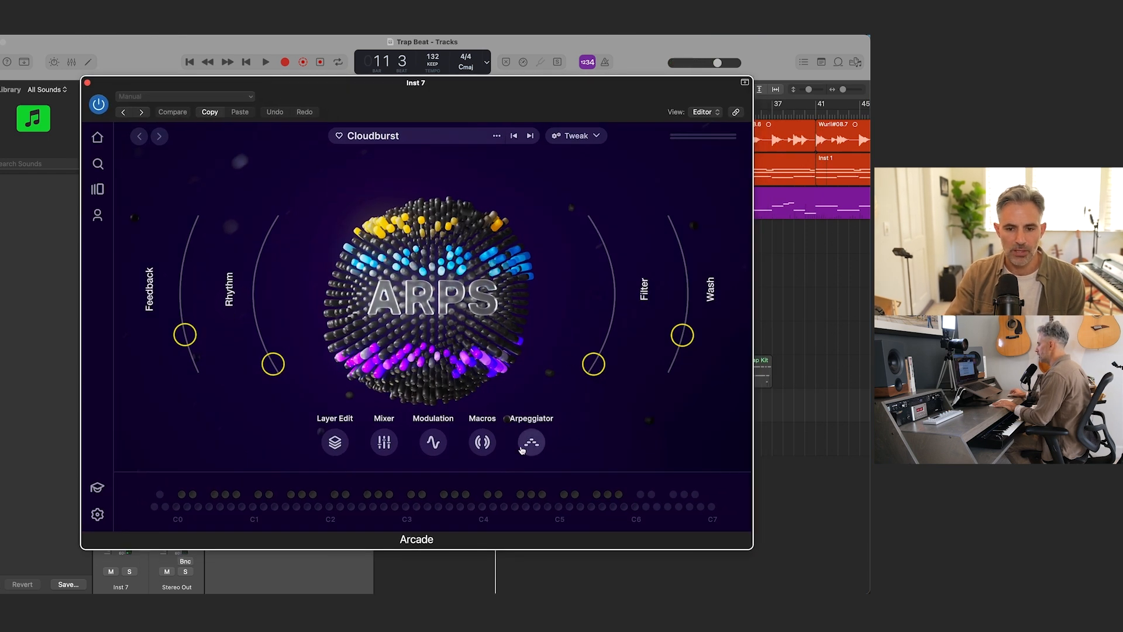
Step: Set the rate of both Arp A sequences in Cloudburst's arpeggiator to 1/8 and close the Arcade window
{"action": "left_click", "coordinate": [531, 443]}
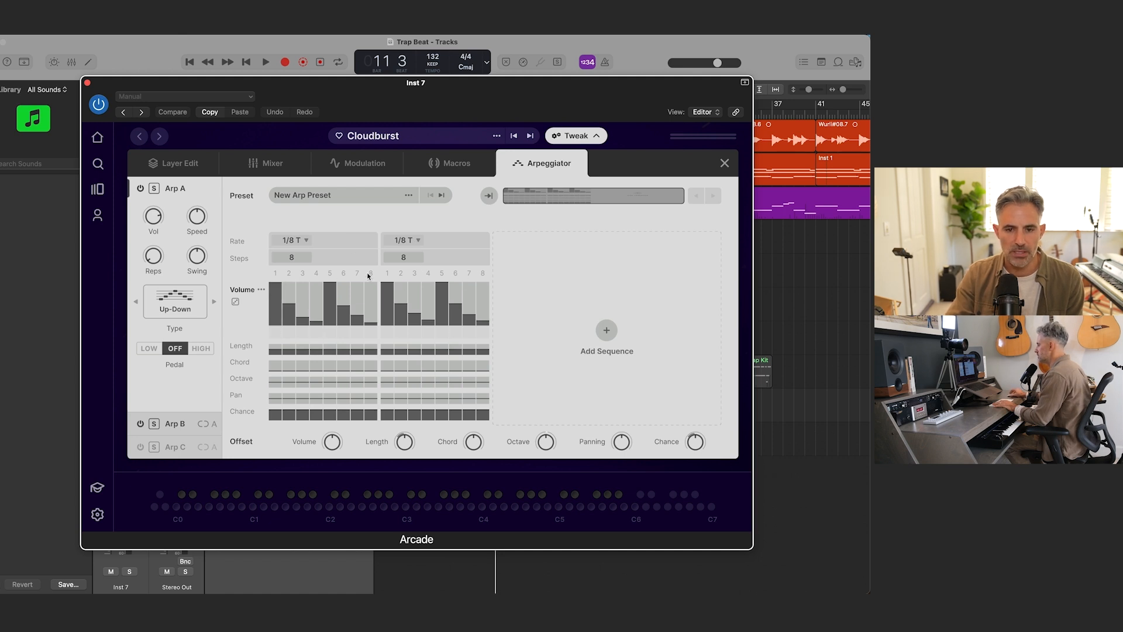
{"action": "left_click", "coordinate": [307, 242]}
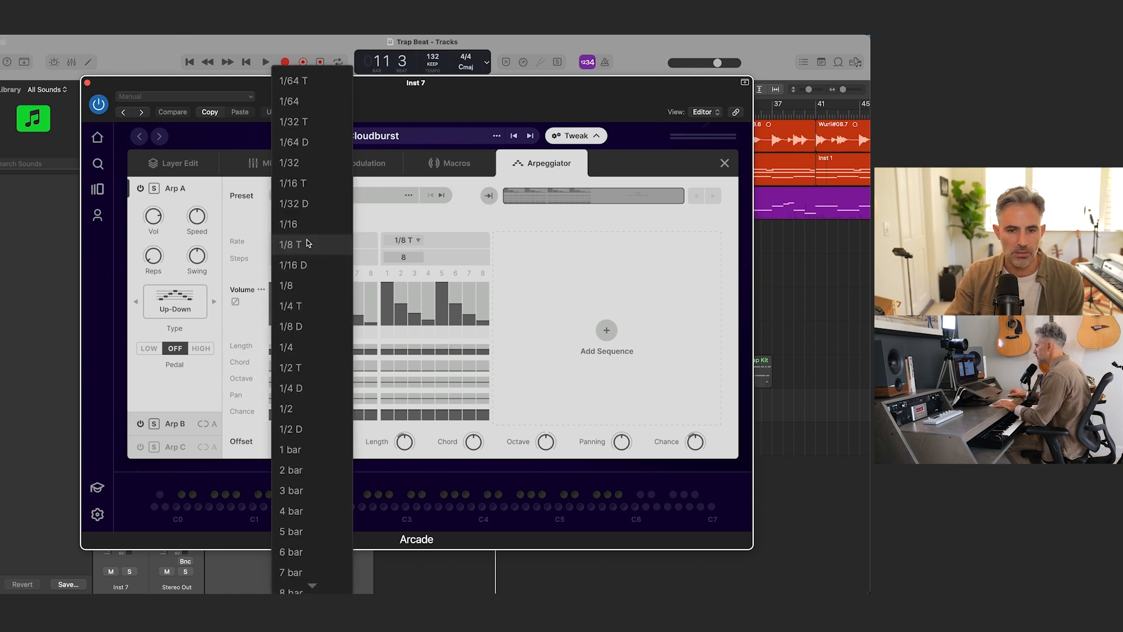
{"action": "left_click", "coordinate": [317, 289]}
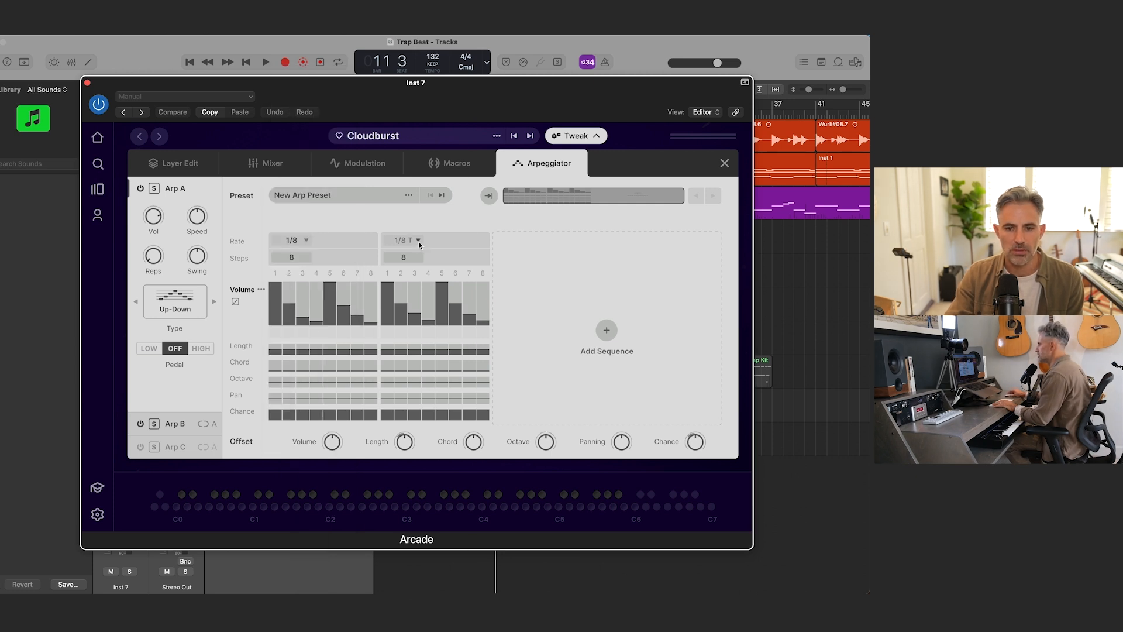
{"action": "left_click", "coordinate": [418, 244]}
{"action": "left_click", "coordinate": [418, 285]}
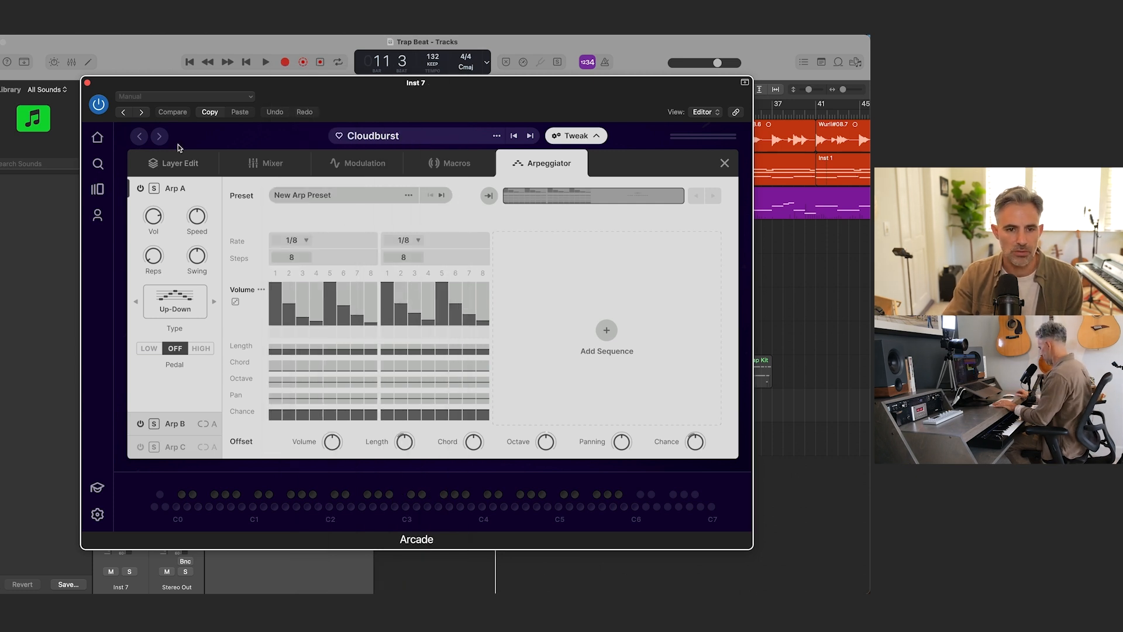
{"action": "left_click", "coordinate": [88, 83]}
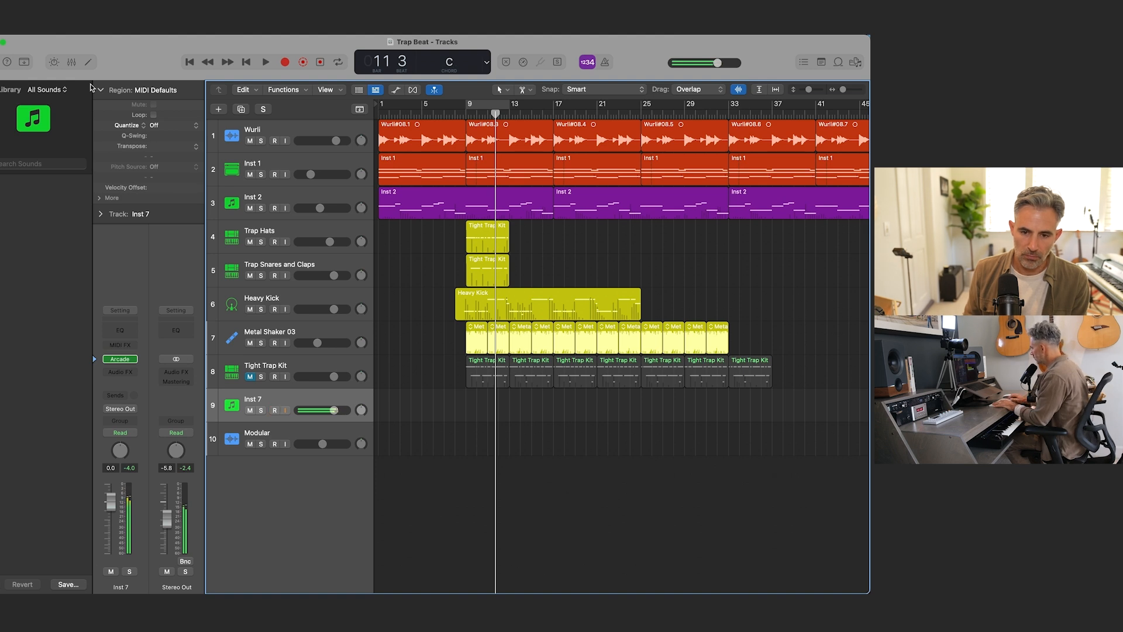
Step: Try the arp against the beat and record an arp part on the Inst 7 track from bar 41 to about bar 49
{"action": "key", "text": "space"}
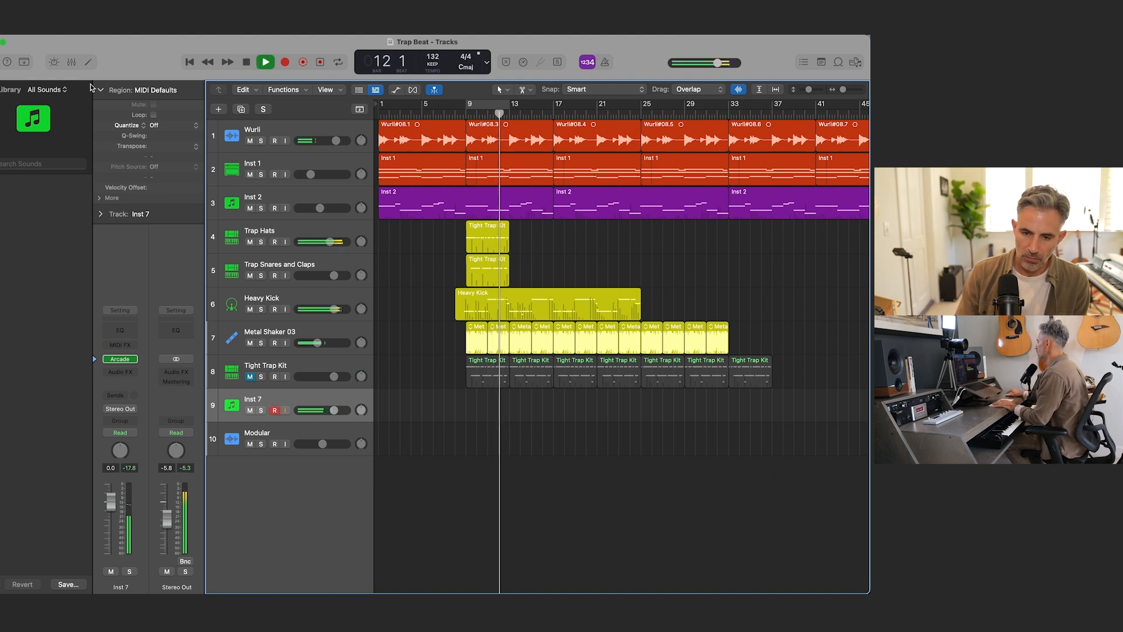
{"action": "scroll", "coordinate": [630, 176], "scroll_direction": "right", "scroll_amount": 6}
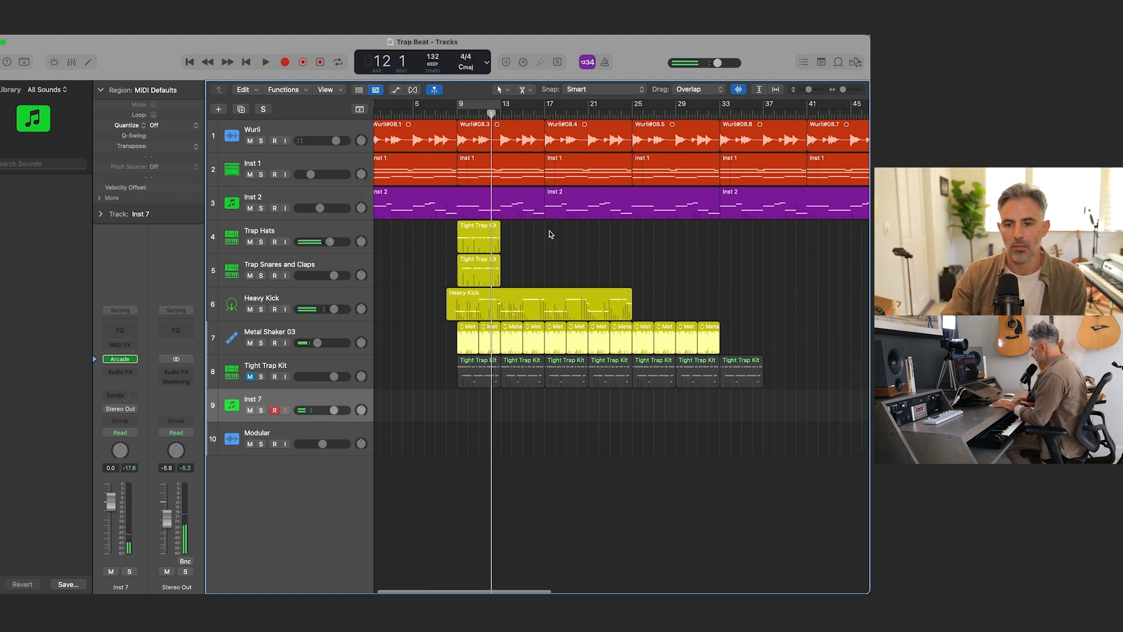
{"action": "left_click", "coordinate": [642, 111]}
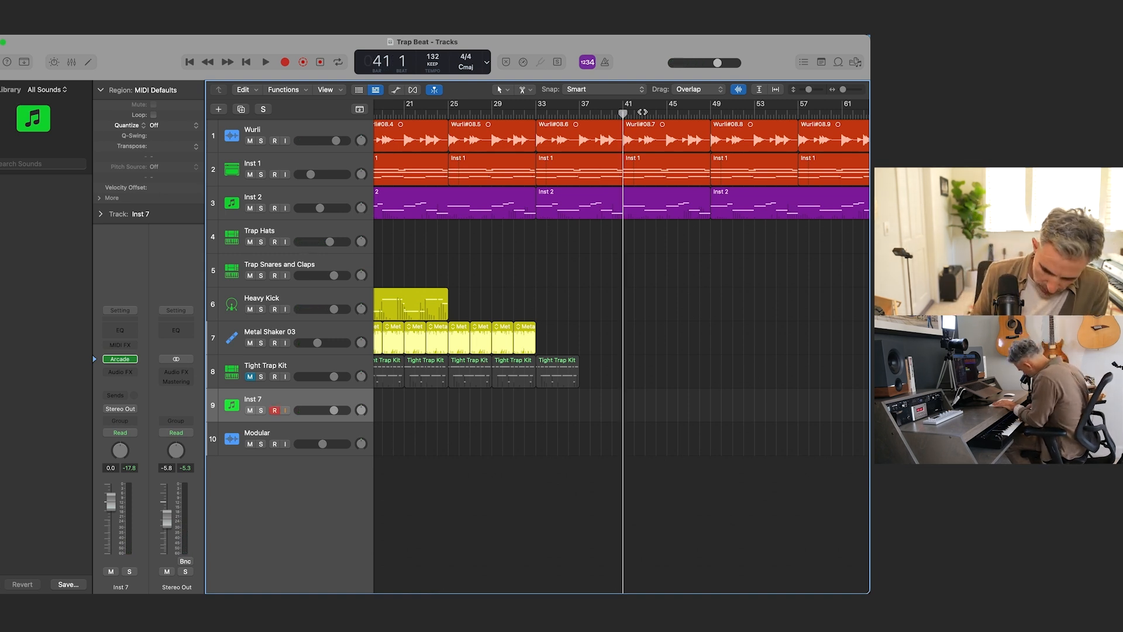
{"action": "key", "text": "r"}
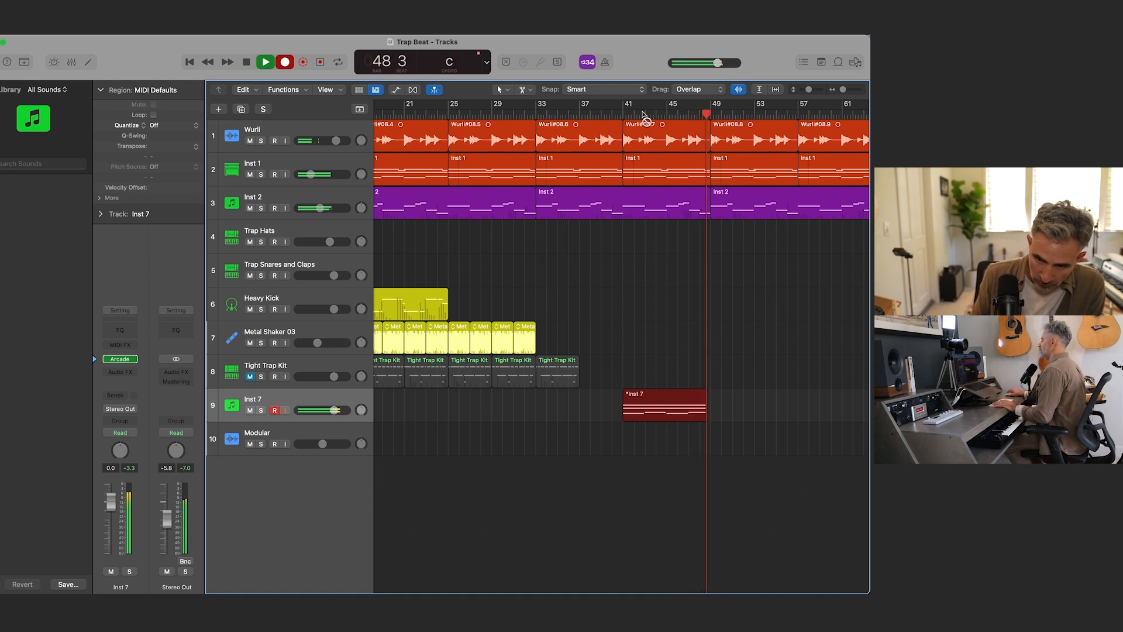
{"action": "key", "text": "space"}
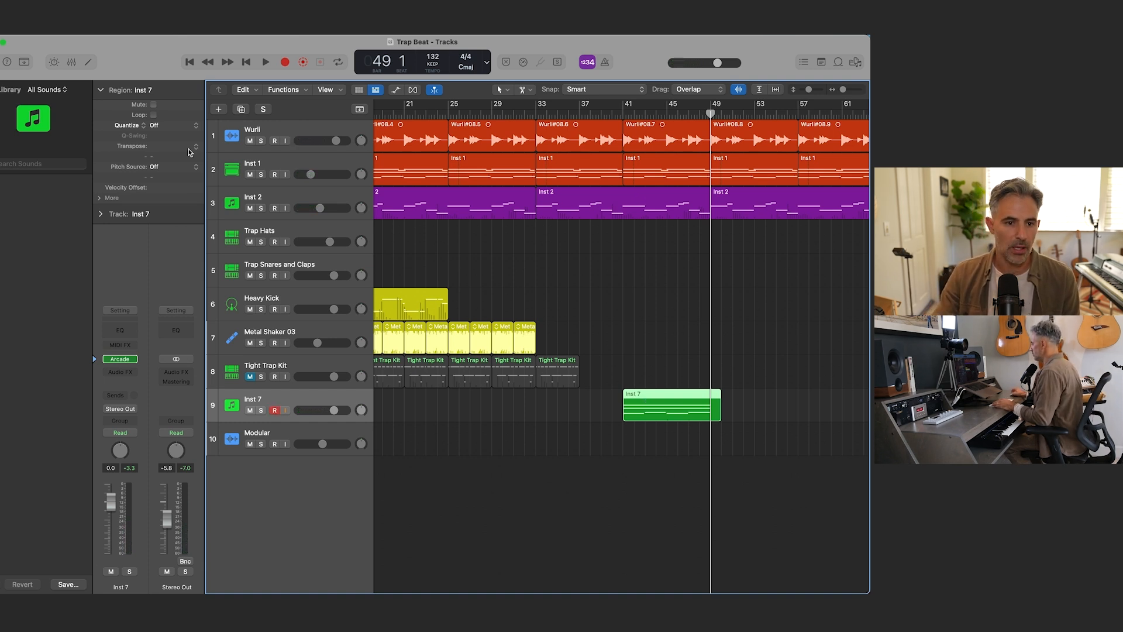
Step: Bounce the recorded Inst 7 region in place to a new audio track
{"action": "right_click", "coordinate": [632, 408]}
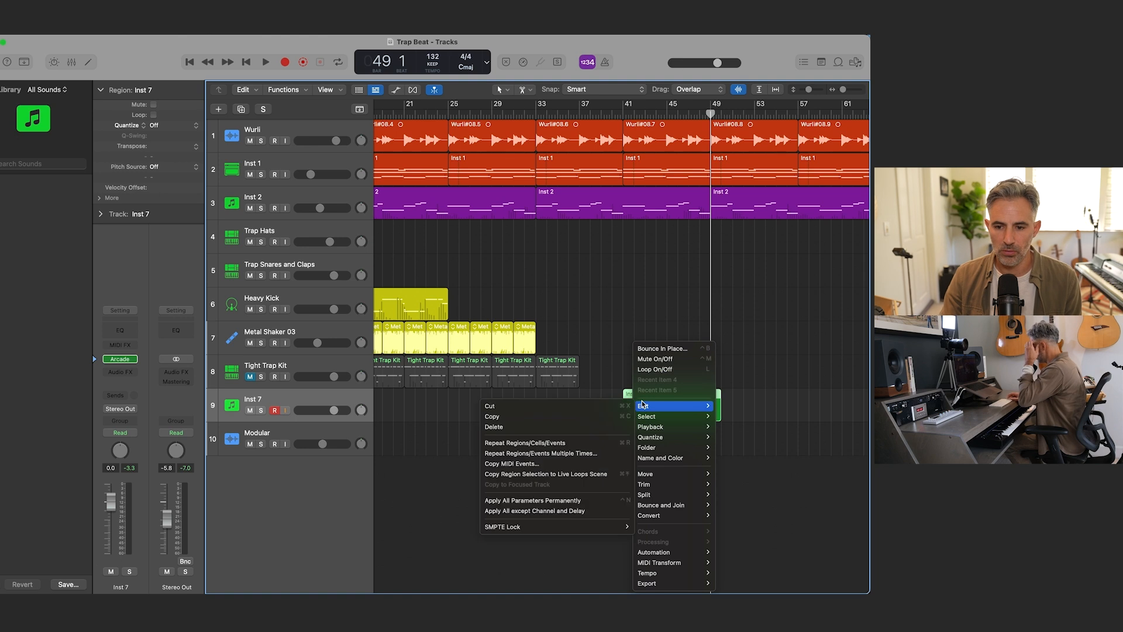
{"action": "left_click", "coordinate": [664, 353]}
{"action": "key", "text": "Return"}
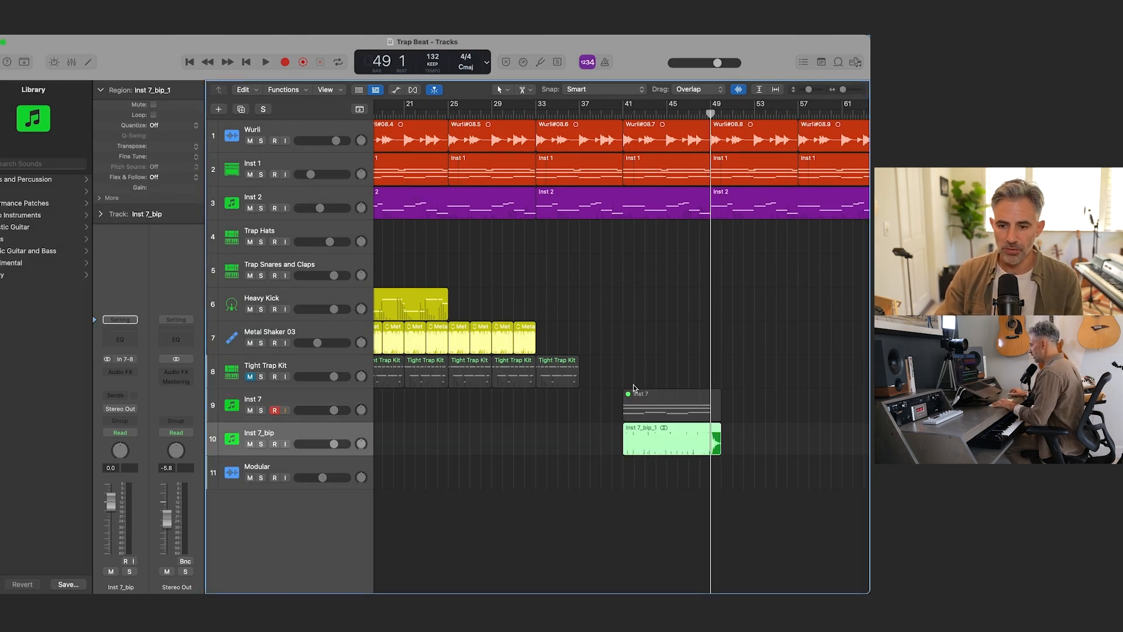
Step: Reverse the bounced Inst 7_bip_1 audio in the audio file editor and return to the arrangement
{"action": "double_click", "coordinate": [639, 444]}
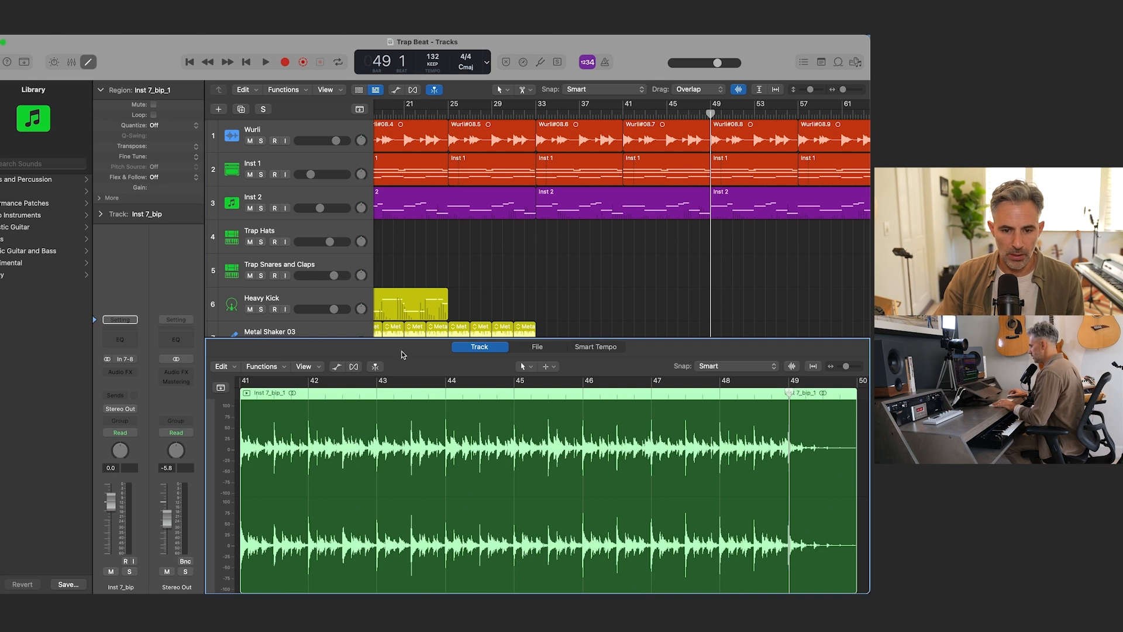
{"action": "left_click", "coordinate": [262, 367]}
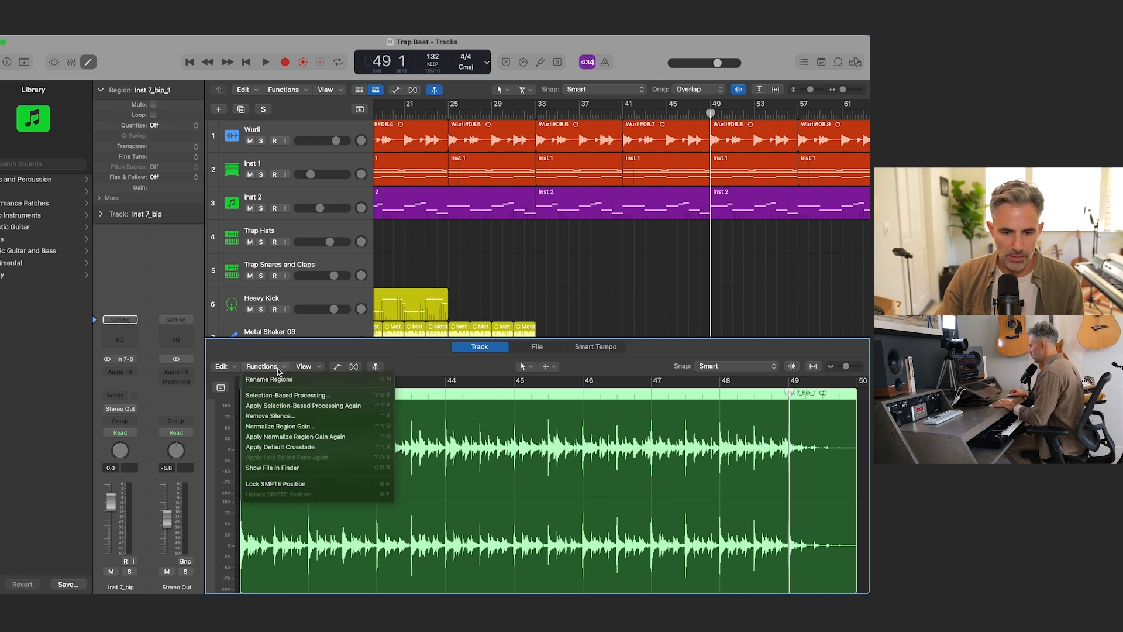
{"action": "left_click", "coordinate": [543, 350]}
{"action": "left_click", "coordinate": [542, 350]}
{"action": "left_click", "coordinate": [311, 367]}
{"action": "left_click", "coordinate": [348, 442]}
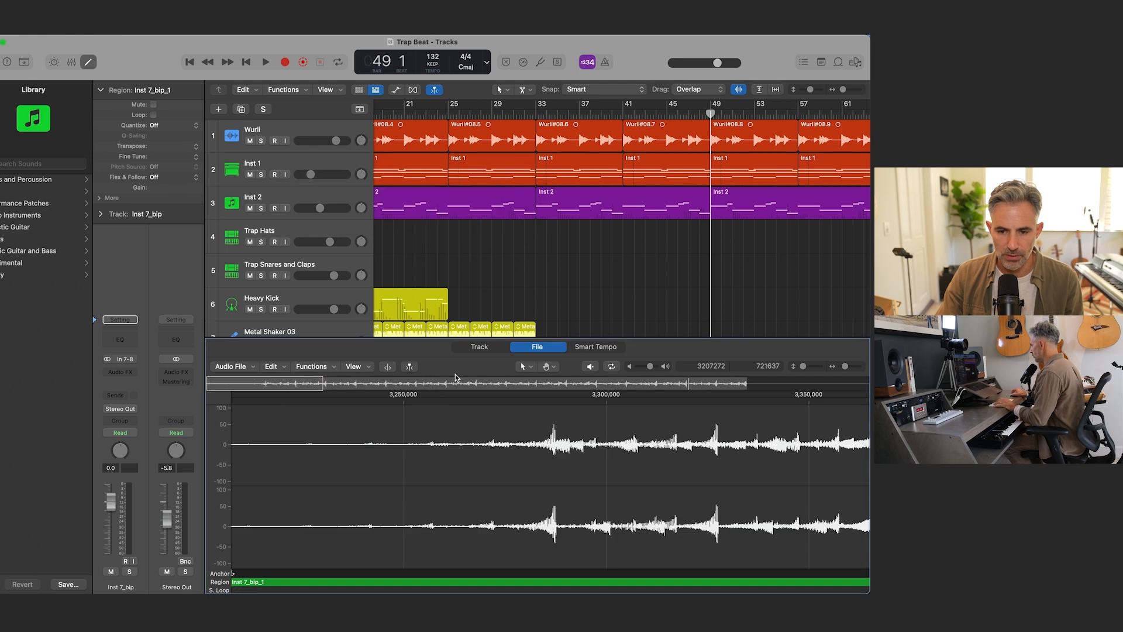
{"action": "key", "text": "x"}
{"action": "key", "text": "x"}
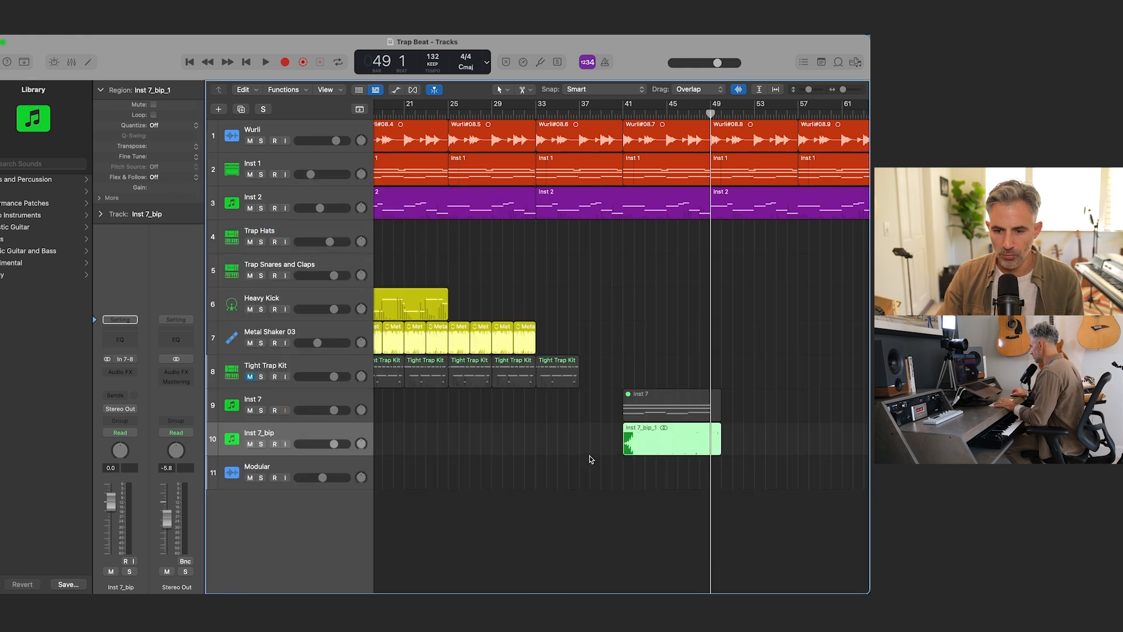
Step: Split the reversed region on the Inst 7_bip track at bars 45 and 47
{"action": "left_click", "coordinate": [668, 433]}
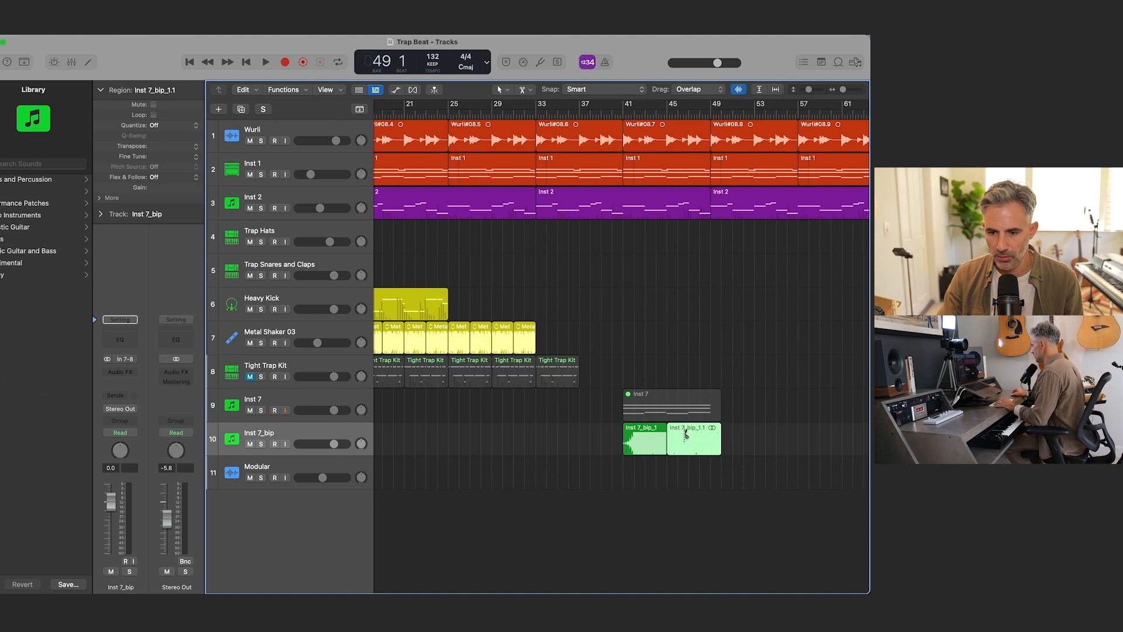
{"action": "left_click", "coordinate": [690, 434]}
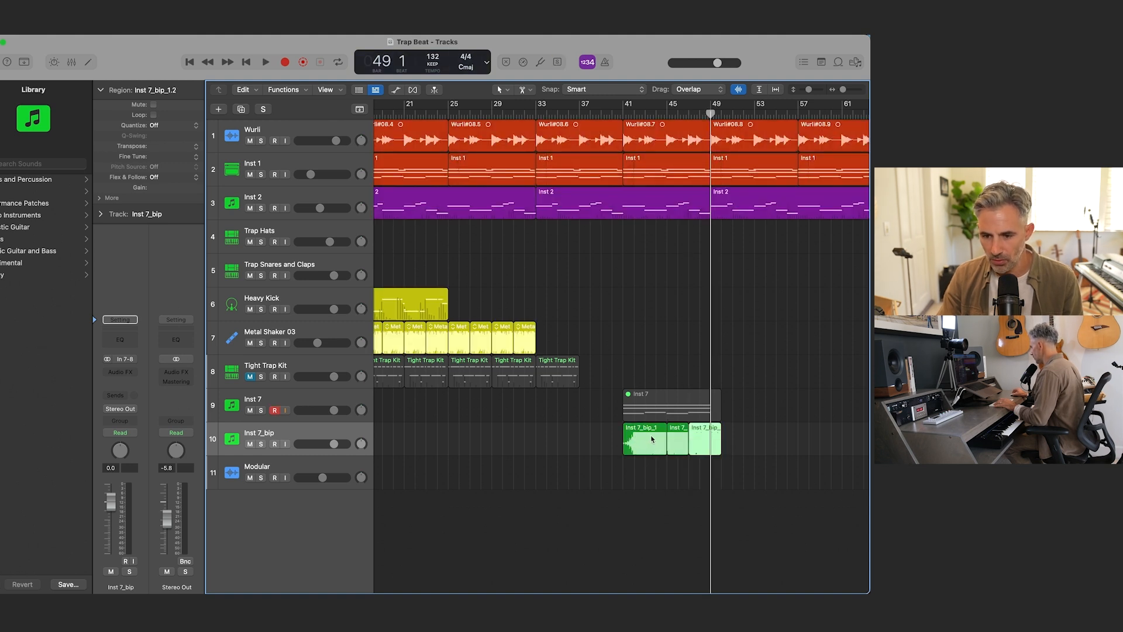
Step: Try trimming the Inst 7_bip region by splitting off and deleting its tail, deleting its first part, and moving the remaining chops to bar 41
{"action": "left_click", "coordinate": [709, 433]}
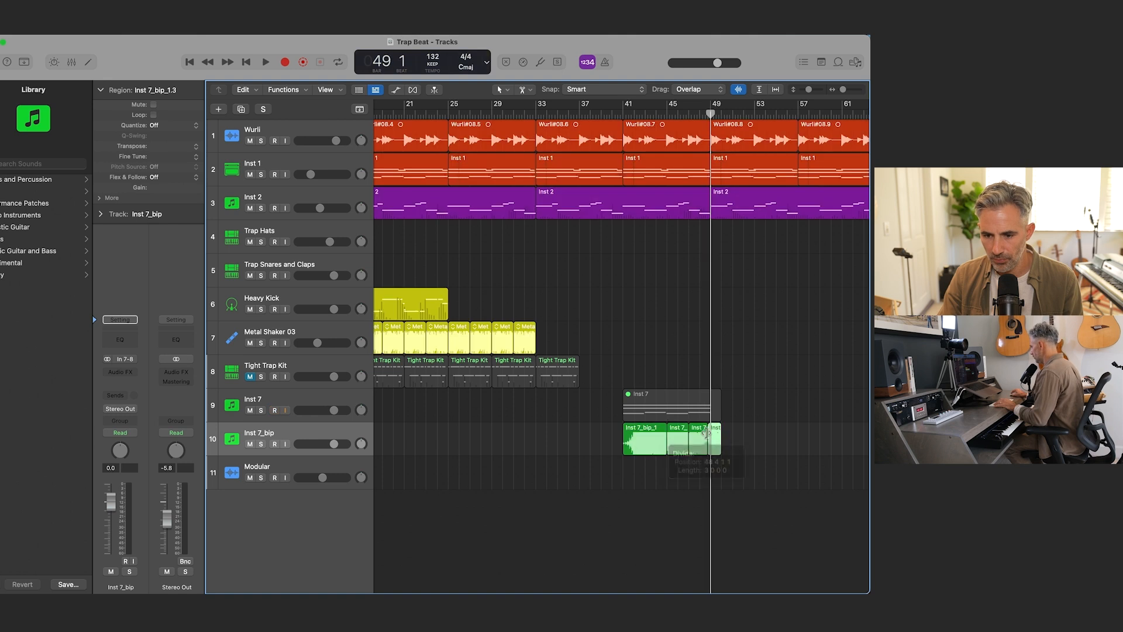
{"action": "key", "text": "Delete"}
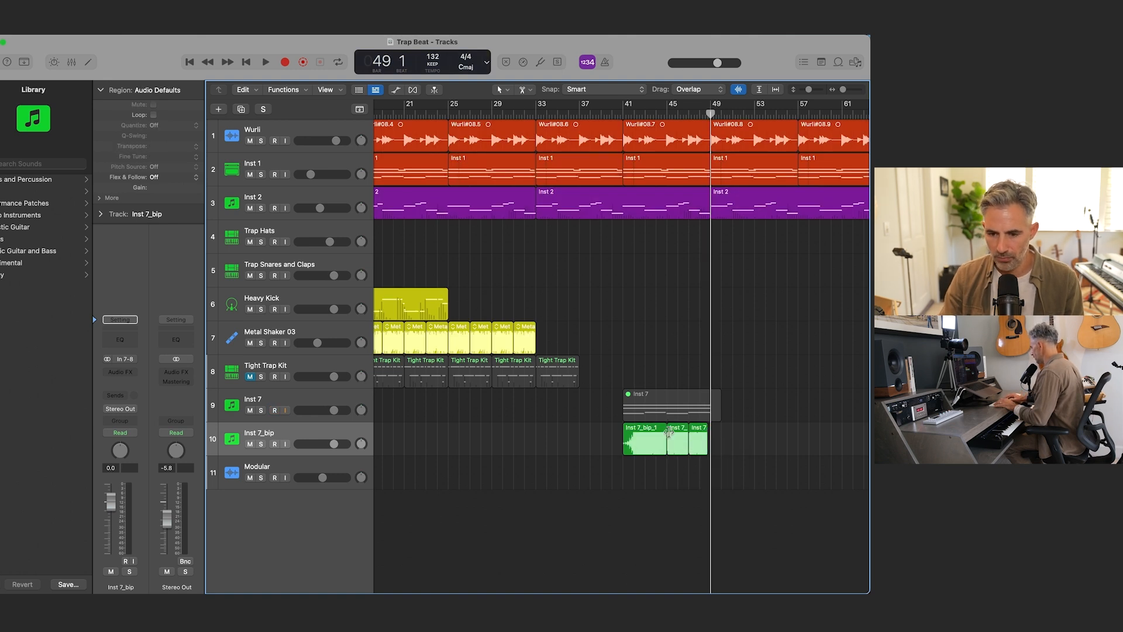
{"action": "left_click", "coordinate": [655, 439]}
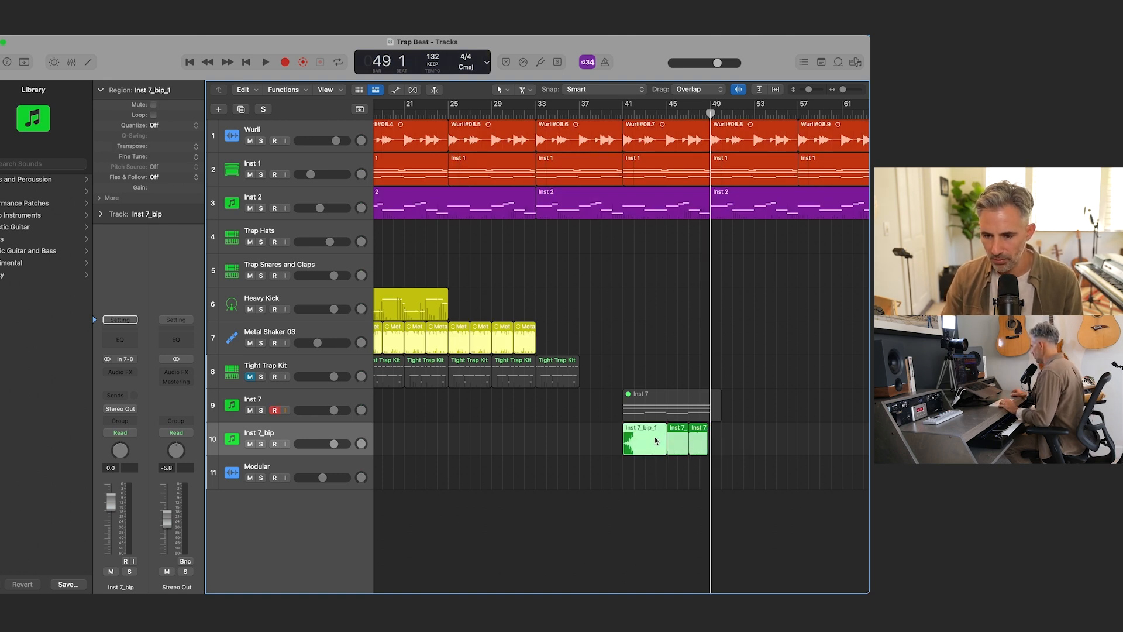
{"action": "key", "text": "Delete"}
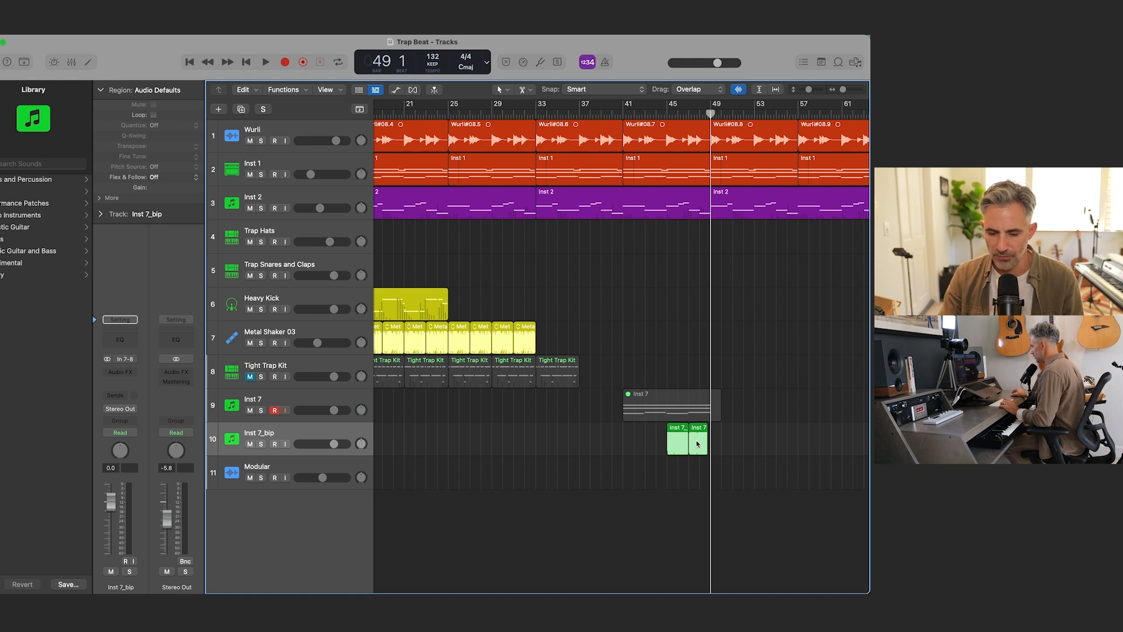
{"action": "left_click_drag", "start_coordinate": [697, 446], "coordinate": [649, 442]}
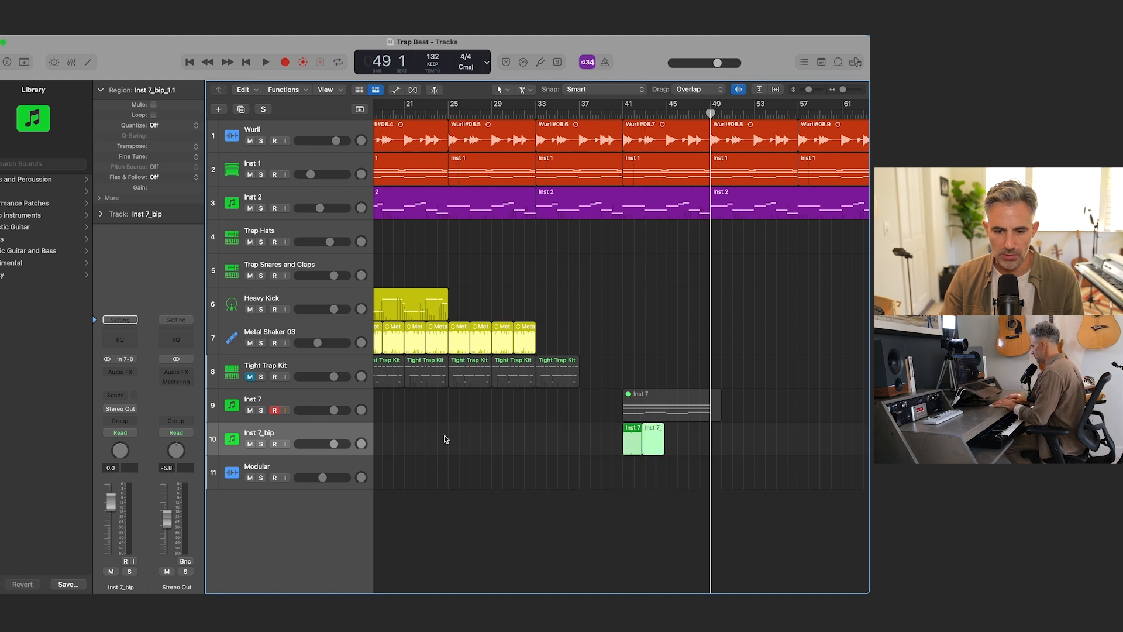
Step: Solo the Inst 7_bip track and audition the rearranged chops from bar 41
{"action": "left_click", "coordinate": [261, 444]}
{"action": "key", "text": "comma"}
{"action": "key", "text": "comma"}
{"action": "key", "text": "comma"}
{"action": "key", "text": "comma"}
{"action": "key", "text": "comma"}
{"action": "key", "text": "comma"}
{"action": "key", "text": "comma"}
{"action": "key", "text": "comma"}
{"action": "key", "text": "space"}
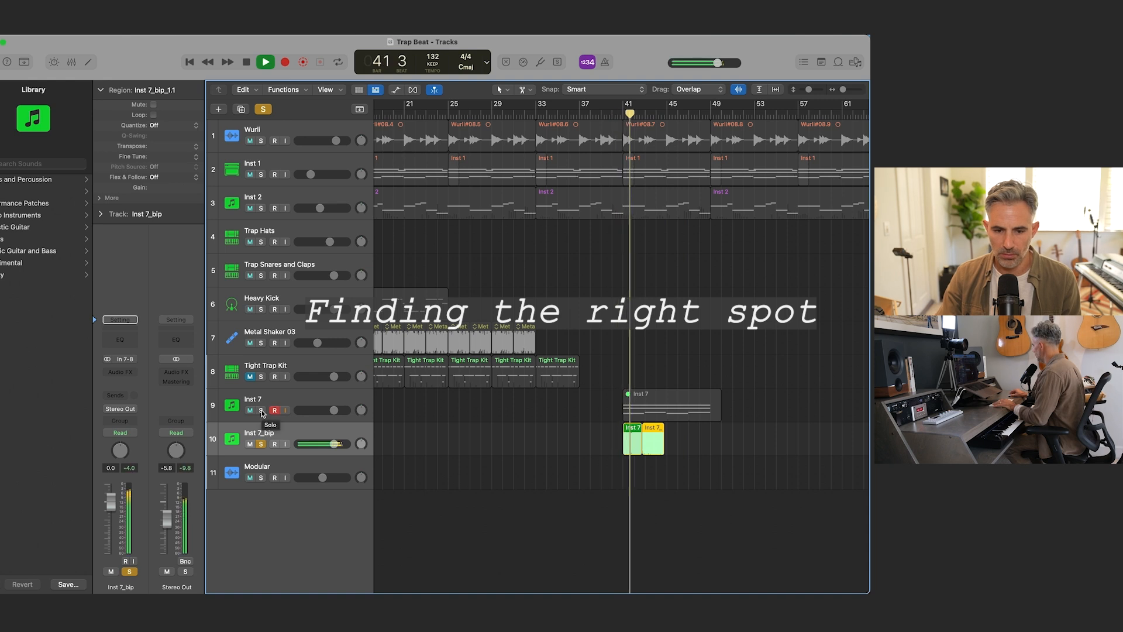
{"action": "key", "text": "space"}
{"action": "key", "text": "space"}
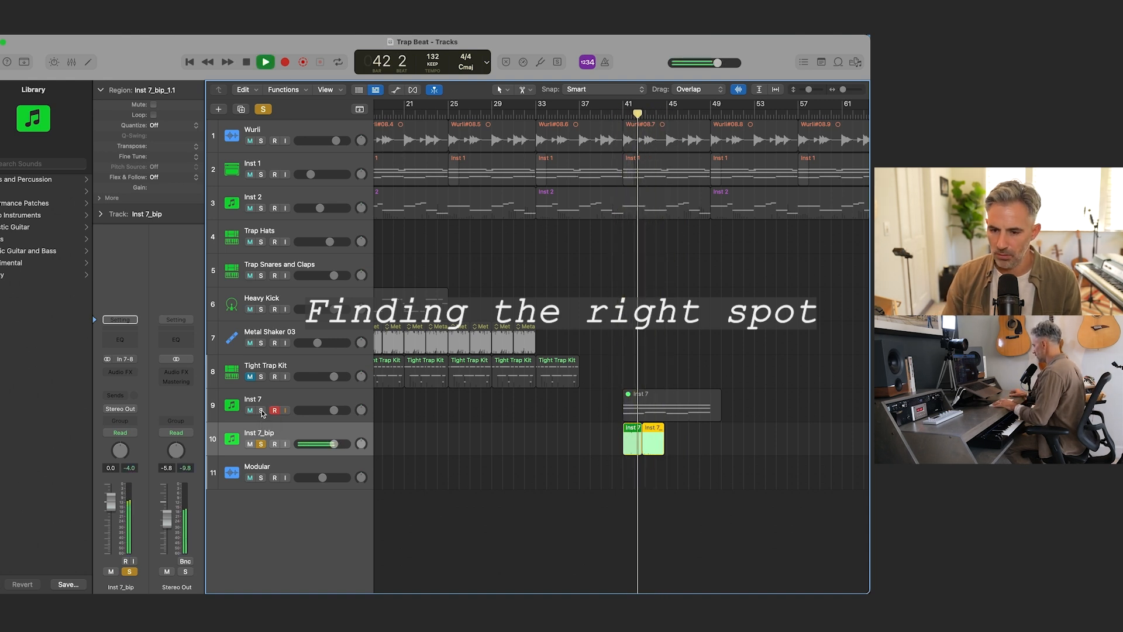
{"action": "key", "text": "space"}
Step: Undo the earlier cuts and moves on the Inst 7_bip track, and split the whole reversed region at bar 46 instead
{"action": "key", "text": "super+z"}
{"action": "key", "text": "super+z"}
{"action": "key", "text": "super+z"}
{"action": "key", "text": "super+z"}
{"action": "key", "text": "space"}
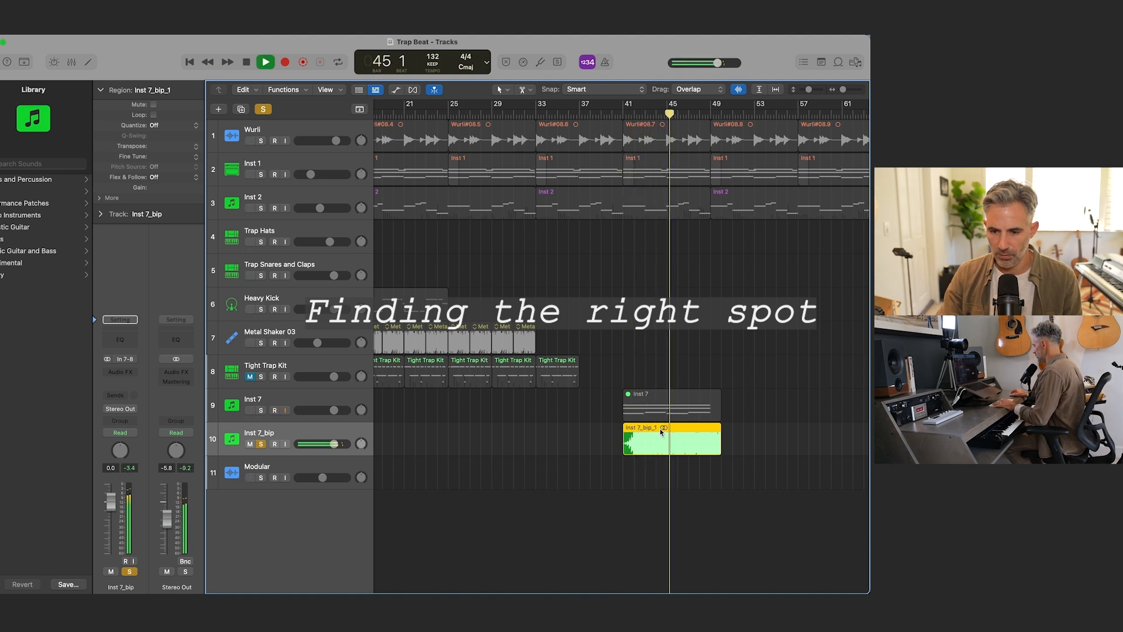
{"action": "left_click", "coordinate": [678, 439], "text": "super"}
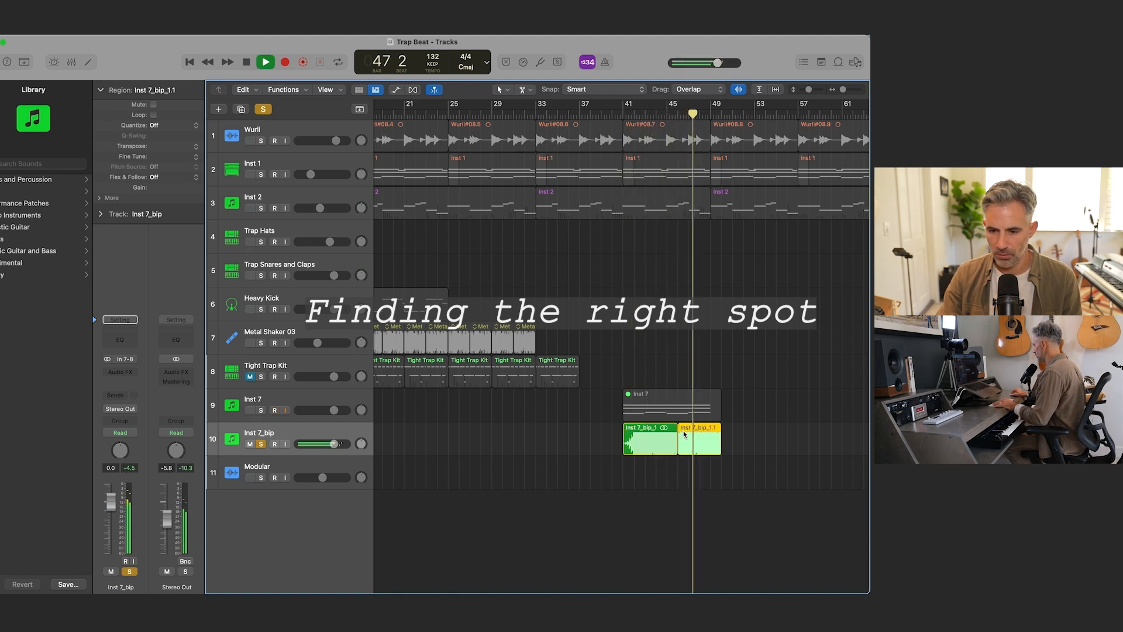
Step: Try a second split at bar 47 beat 4, play the section to check the cut, and undo that split
{"action": "left_click", "coordinate": [696, 432], "text": "super"}
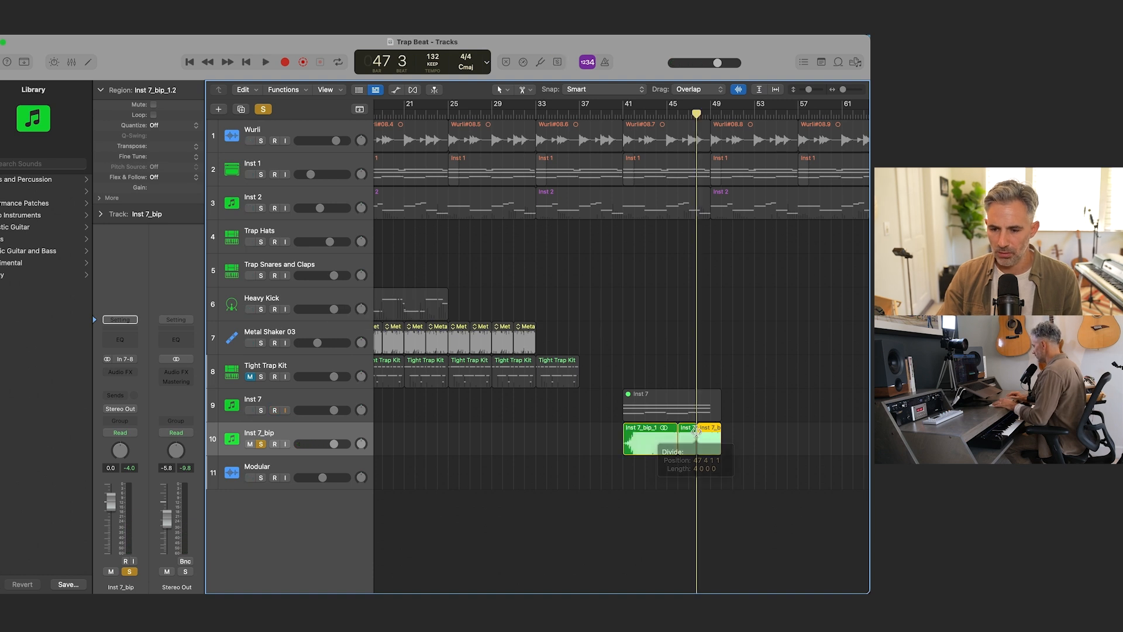
{"action": "scroll", "coordinate": [696, 432], "scroll_direction": "up", "scroll_amount": 5}
{"action": "key", "text": "comma"}
{"action": "key", "text": "comma"}
{"action": "key", "text": "comma"}
{"action": "key", "text": "comma"}
{"action": "key", "text": "space"}
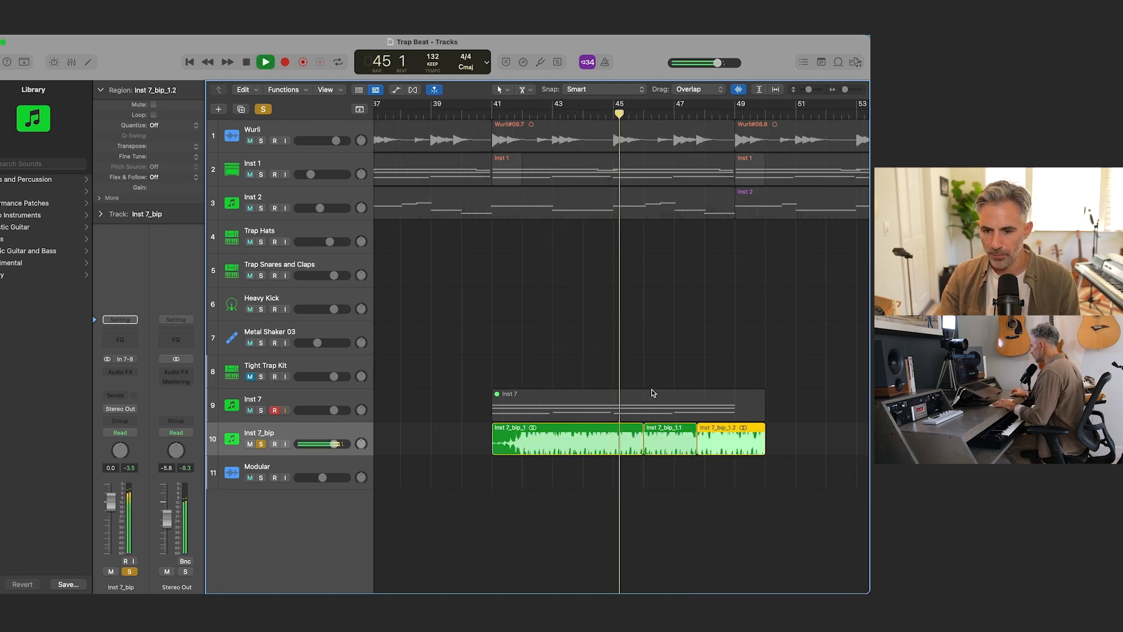
{"action": "key", "text": "space"}
{"action": "key", "text": "space"}
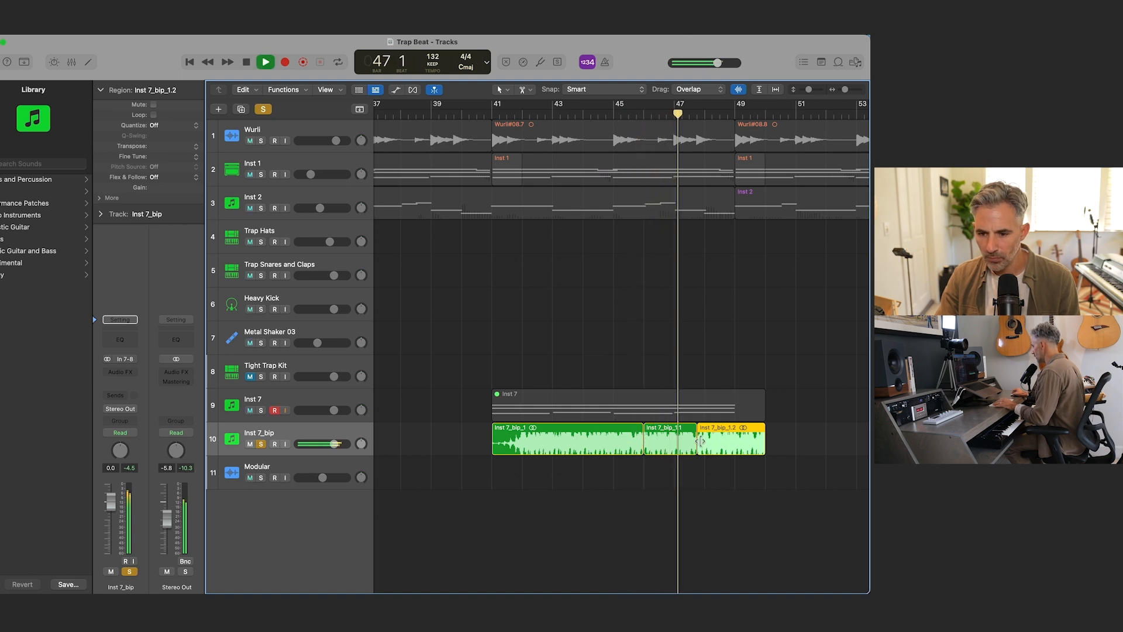
{"action": "key", "text": "space"}
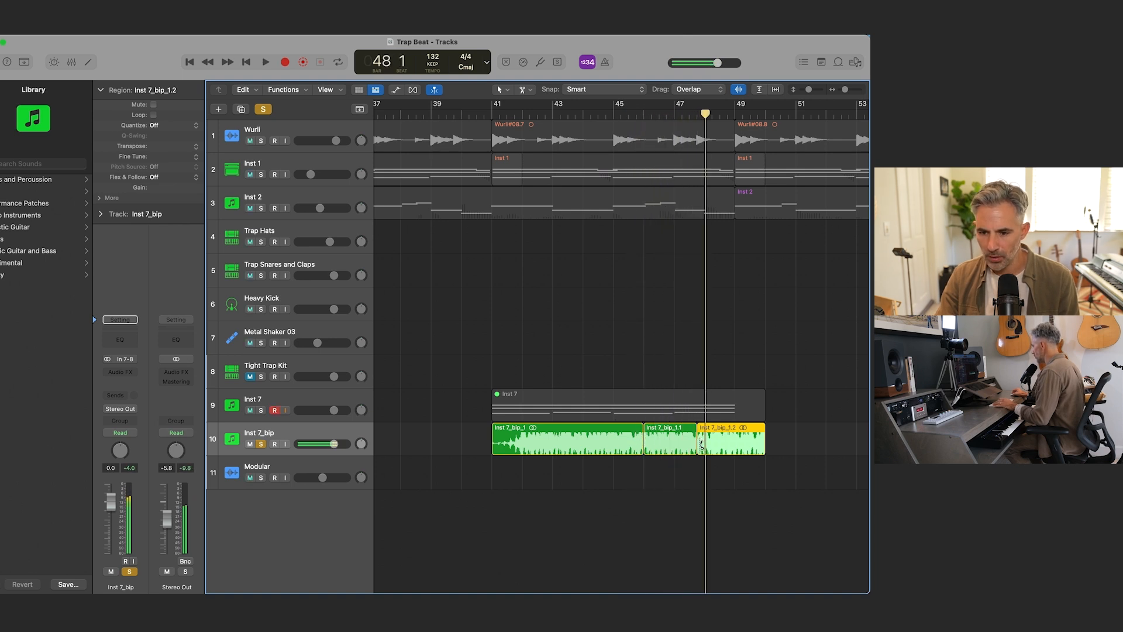
{"action": "key", "text": "super+z"}
Step: Split the reversed region at bar 48 and delete the part before bar 46
{"action": "left_click", "coordinate": [701, 443], "text": "super"}
{"action": "left_click_drag", "start_coordinate": [702, 443], "coordinate": [705, 443]}
{"action": "left_click", "coordinate": [612, 442]}
{"action": "key", "text": "Delete"}
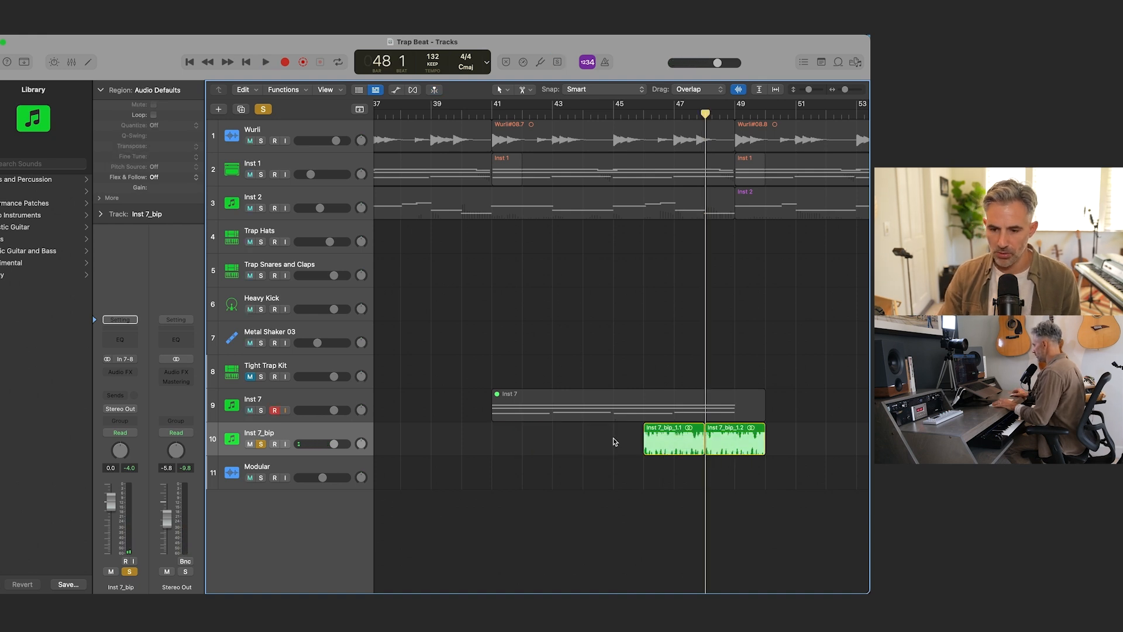
Step: Audition the two remaining chops, then reorder them by moving the last one to bar 41 and the other to bar 43
{"action": "left_click", "coordinate": [738, 446]}
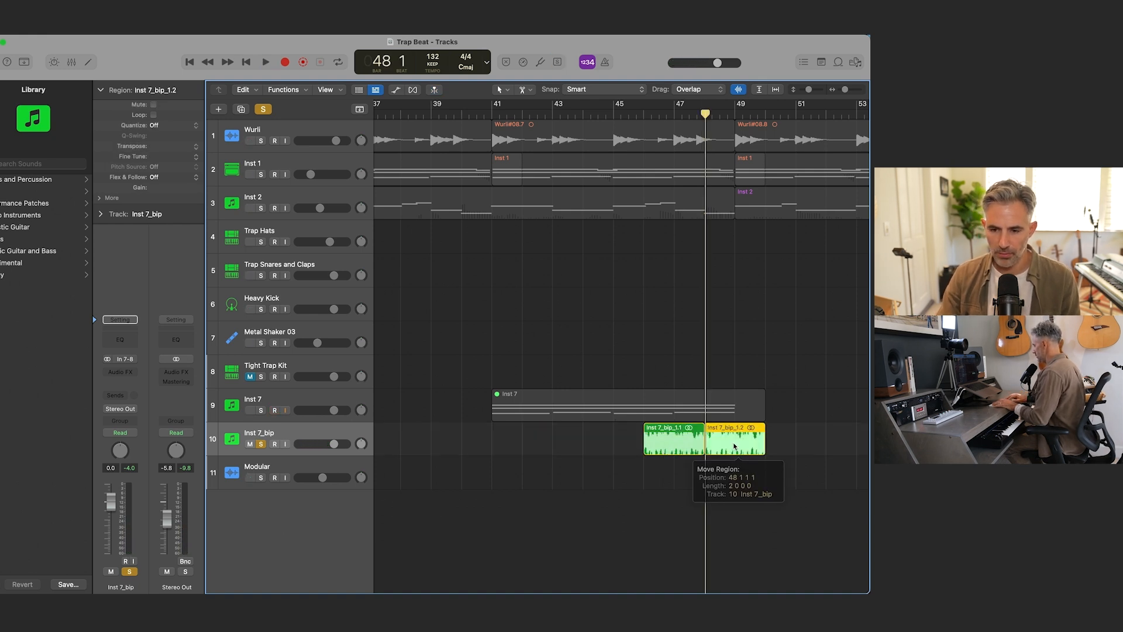
{"action": "key", "text": "comma"}
{"action": "key", "text": "comma"}
{"action": "key", "text": "space"}
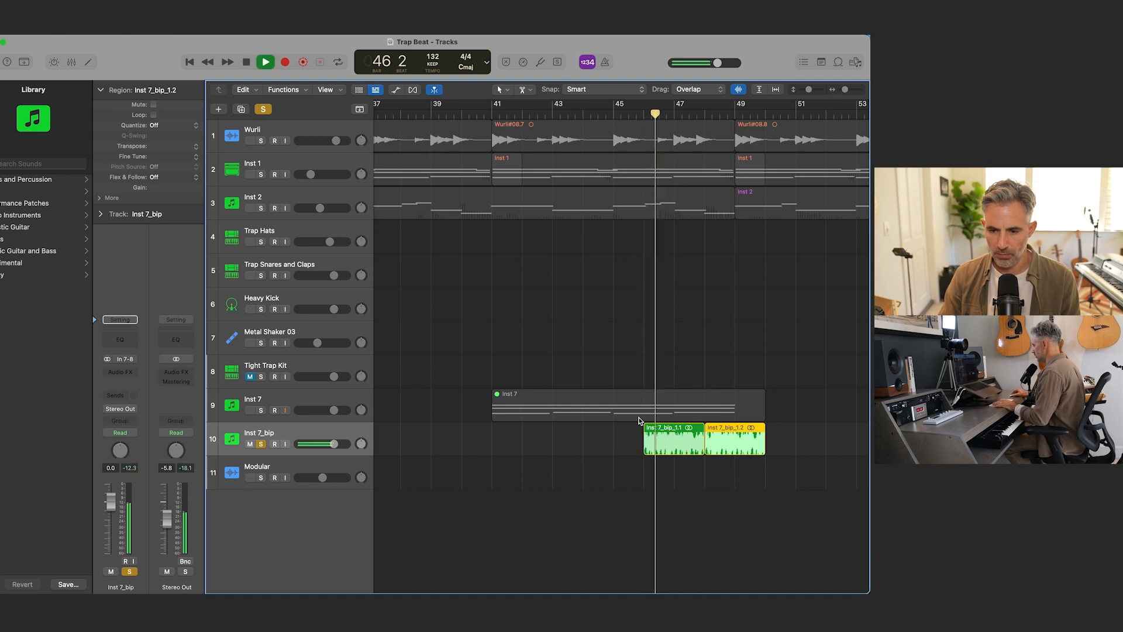
{"action": "left_click_drag", "start_coordinate": [738, 436], "coordinate": [525, 436]}
{"action": "left_click_drag", "start_coordinate": [676, 437], "coordinate": [584, 440]}
{"action": "double_click", "coordinate": [584, 440]}
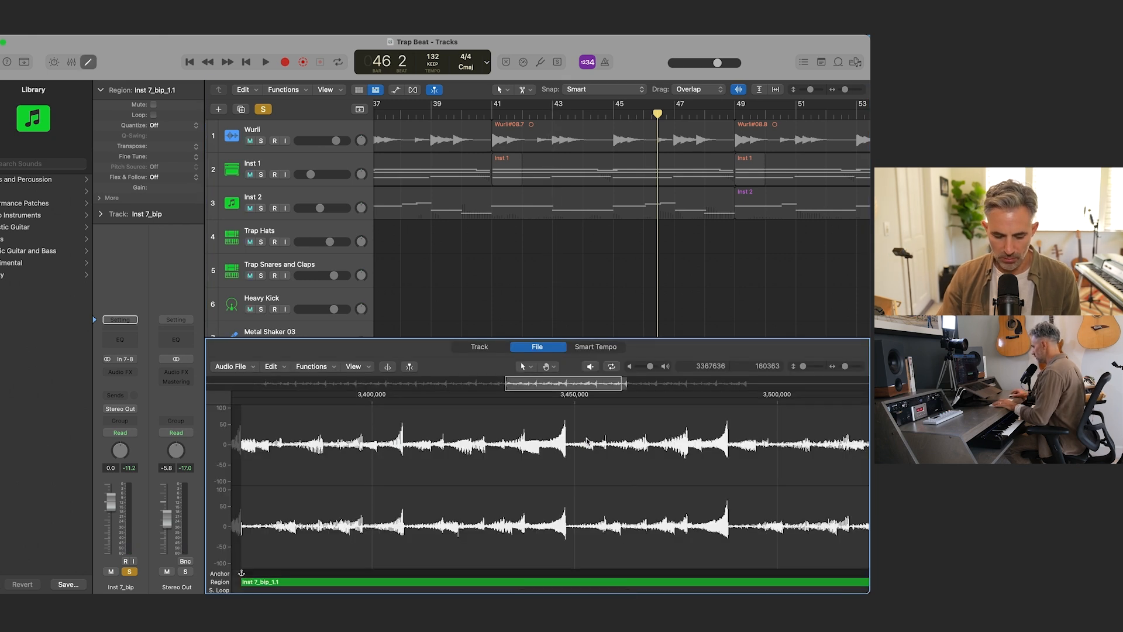
{"action": "key", "text": "e"}
{"action": "key", "text": "super+Right"}
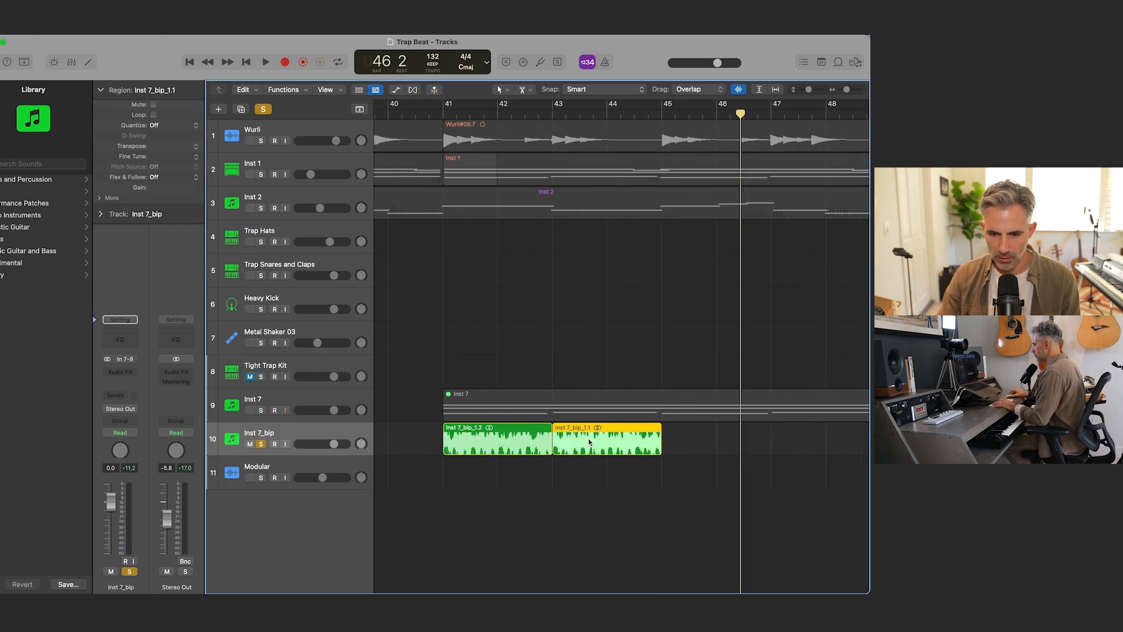
Step: Solo the Inst 7 track, unmute its region, and play it together with the reversed chops from just before bar 41
{"action": "left_click", "coordinate": [261, 410]}
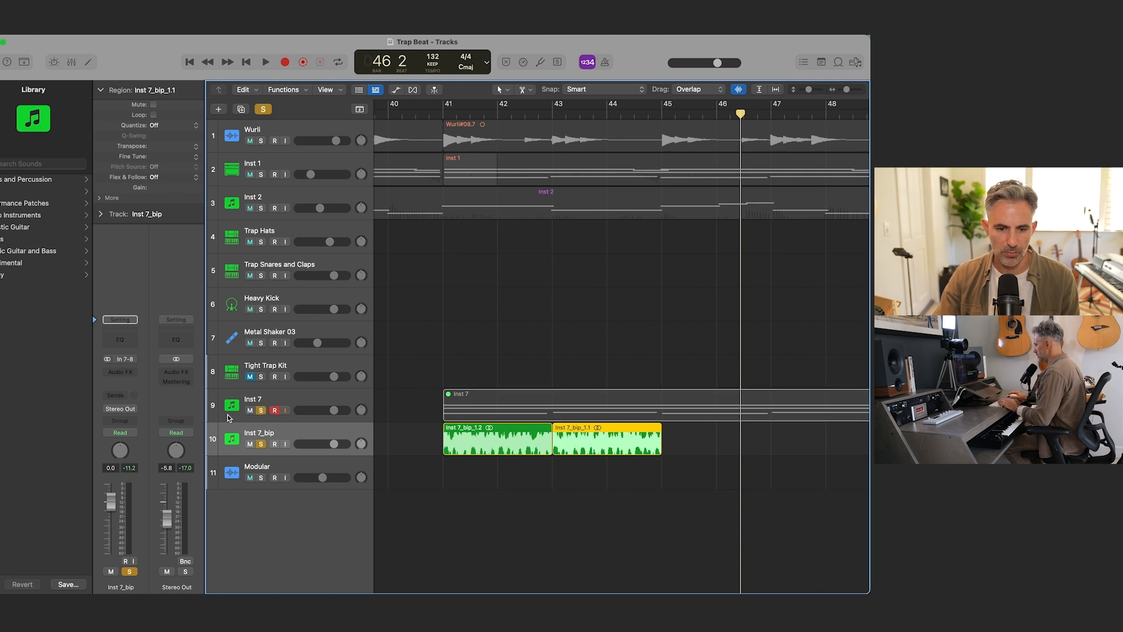
{"action": "left_click", "coordinate": [482, 399]}
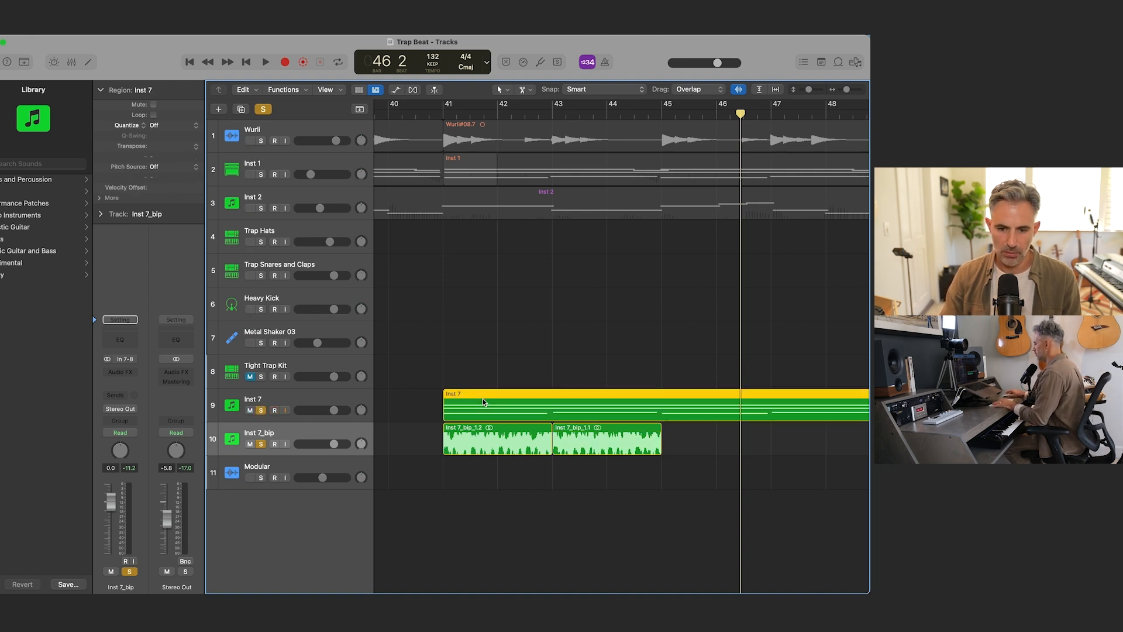
{"action": "left_click", "coordinate": [431, 109]}
{"action": "key", "text": "space"}
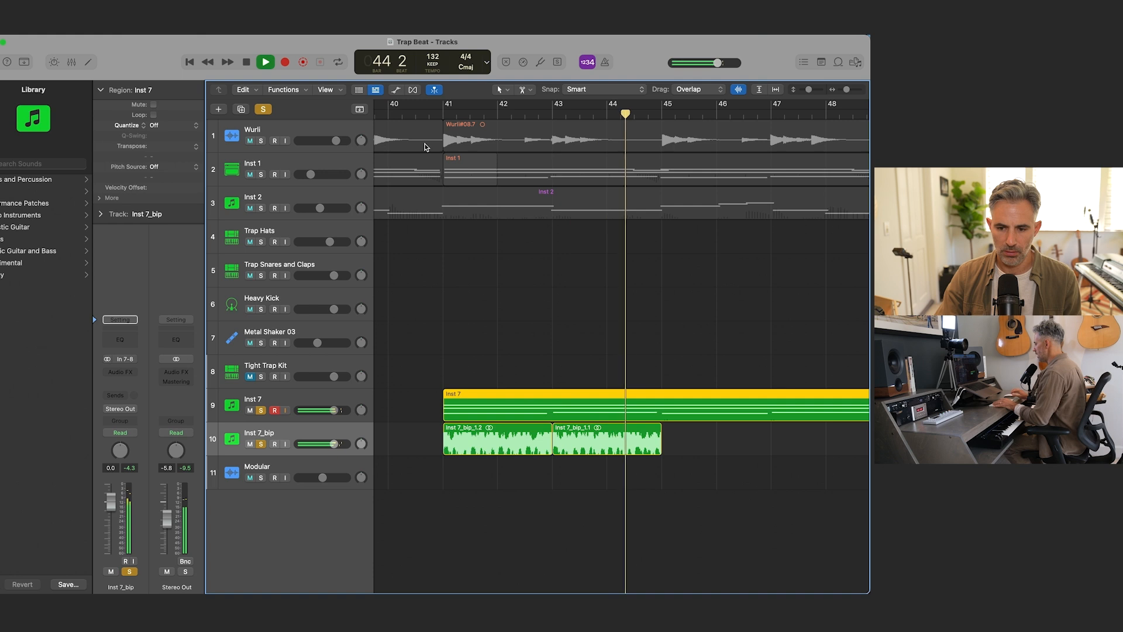
{"action": "key", "text": "space"}
Step: Copy the two reversed chops on the Inst 7_bip track to bar 45
{"action": "key", "text": "super+Left"}
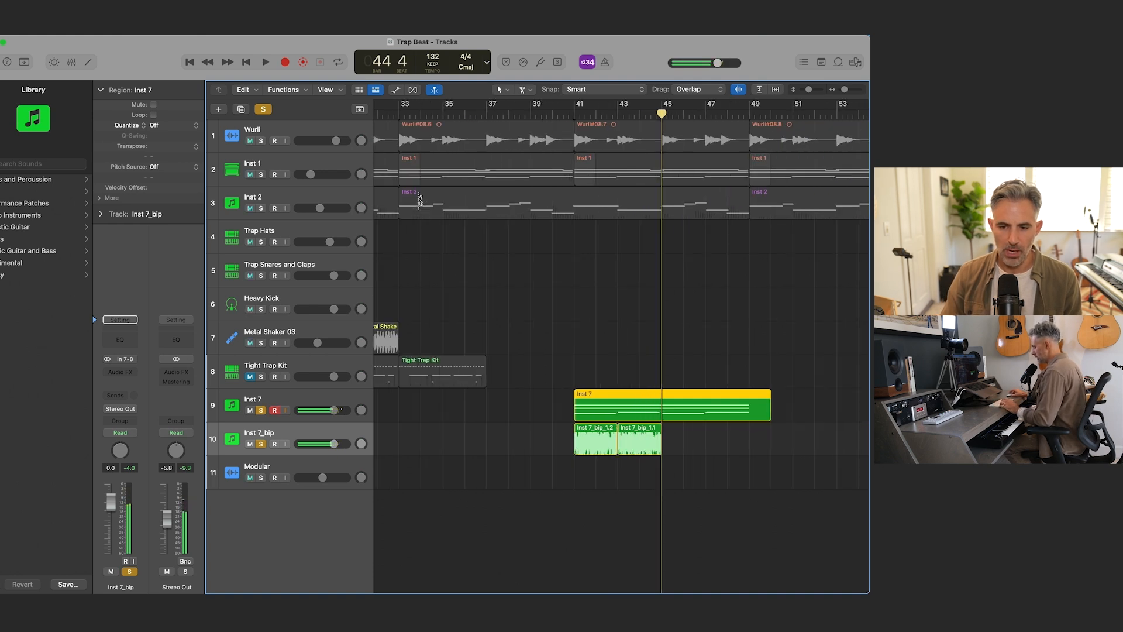
{"action": "left_click", "coordinate": [580, 443]}
{"action": "left_click", "coordinate": [654, 443], "text": "shift"}
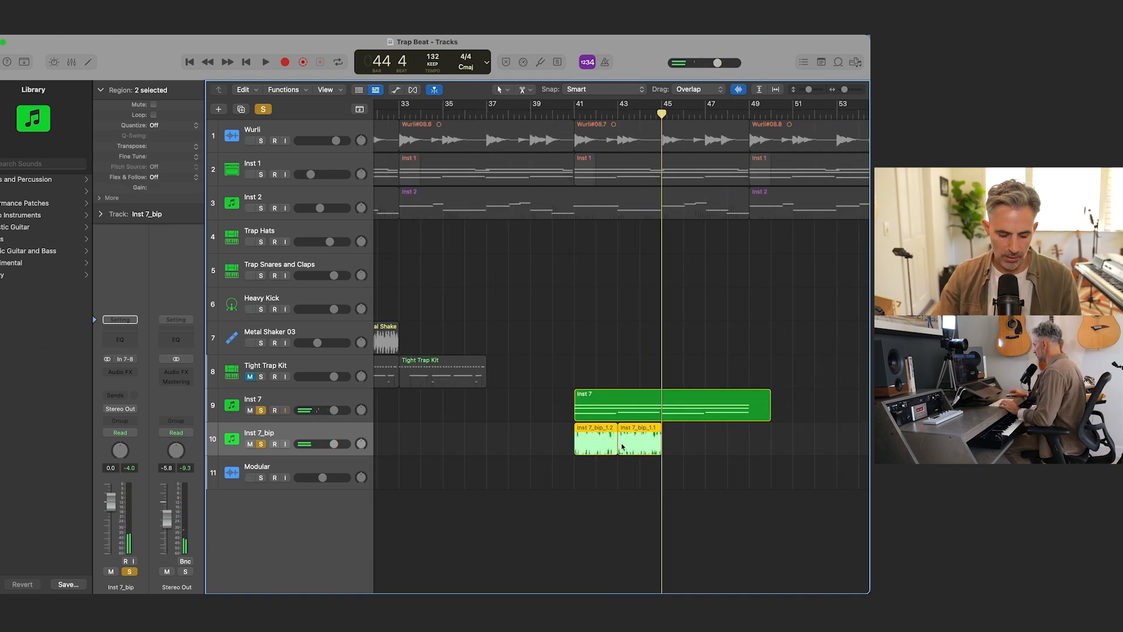
{"action": "left_click_drag", "start_coordinate": [598, 445], "coordinate": [686, 438]}
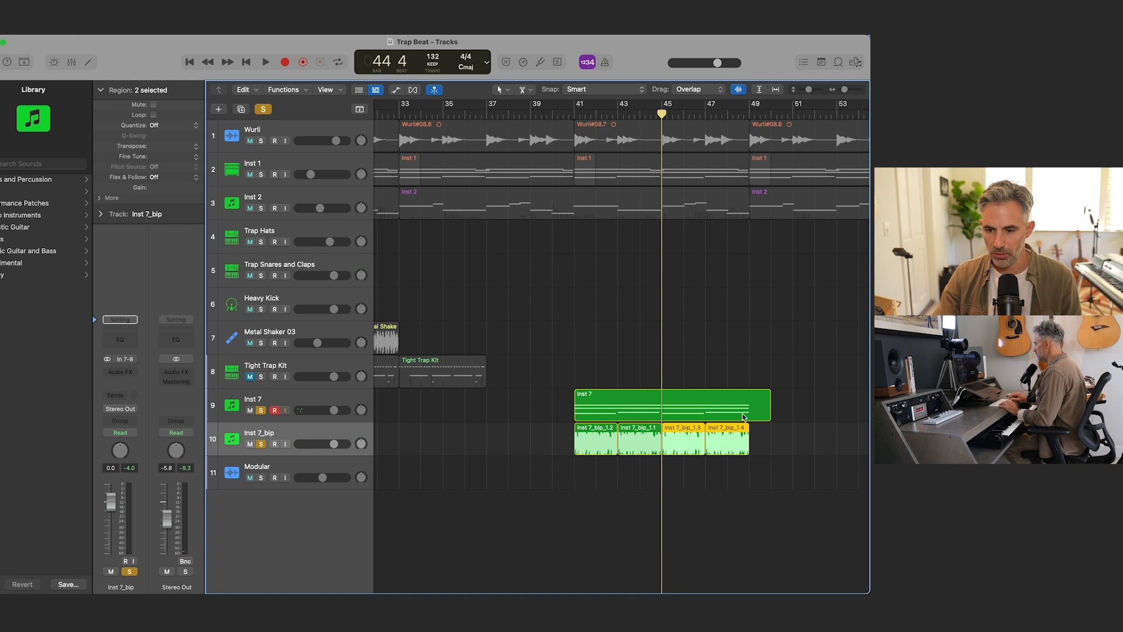
Step: Split the Inst 7 region at bar 49 with the Split option for crossing notes, and delete the leftover tail
{"action": "left_click", "coordinate": [753, 414]}
{"action": "left_click", "coordinate": [752, 414], "text": "super"}
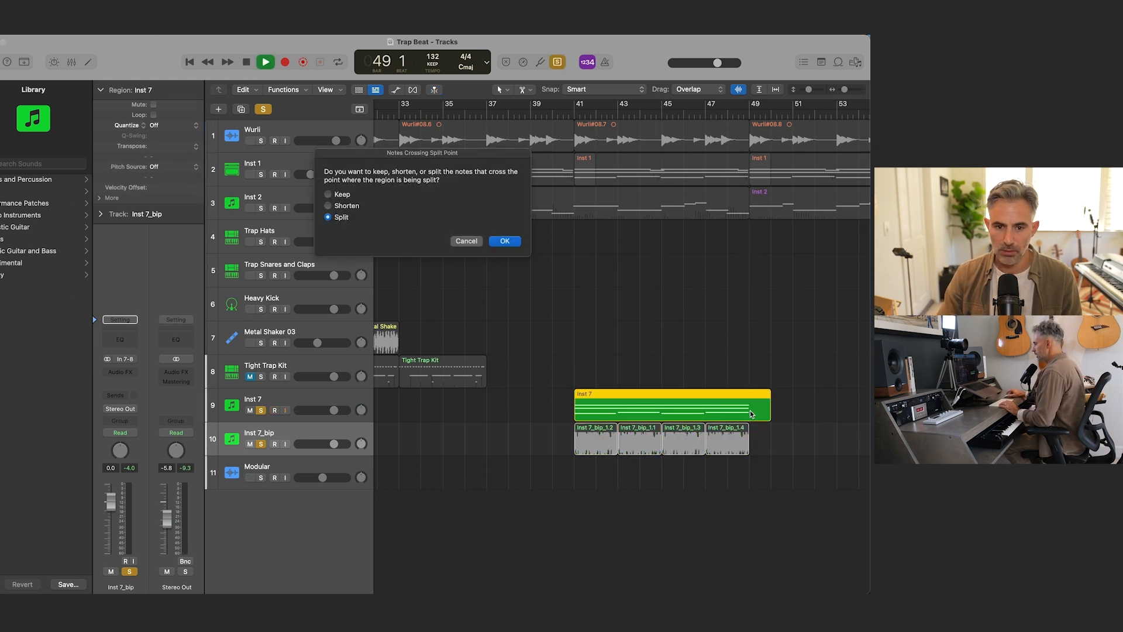
{"action": "key", "text": "Return"}
{"action": "key", "text": "Delete"}
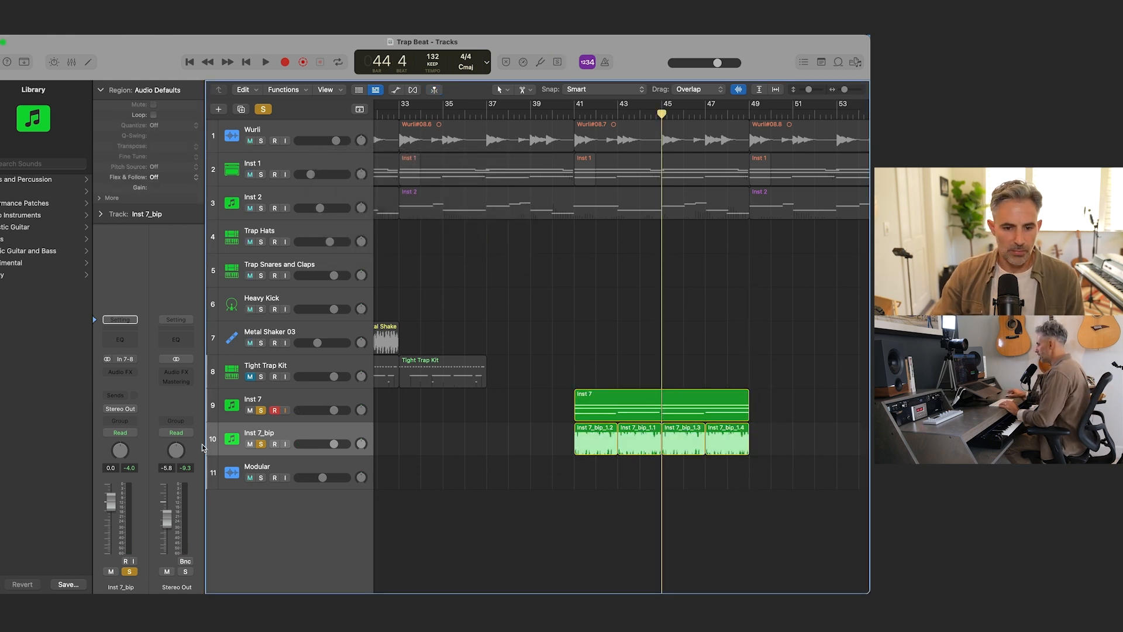
Step: Pan Inst 7 to -64 and Inst 7_bip to +63, and play both parts from just before bar 41
{"action": "key", "text": "Up"}
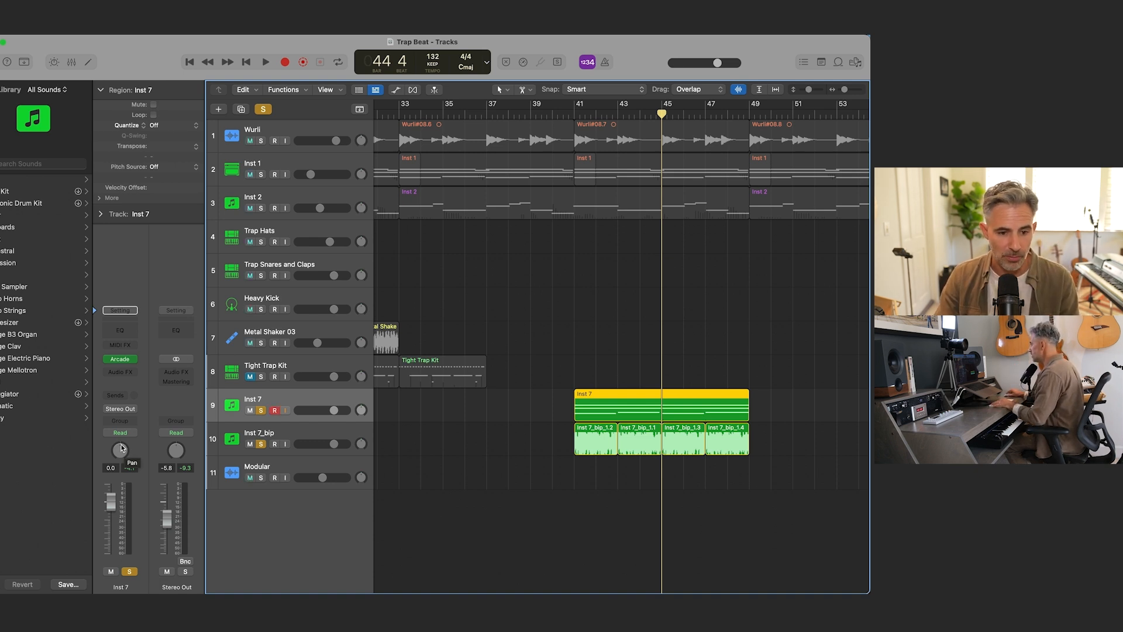
{"action": "left_click", "coordinate": [564, 113]}
{"action": "left_click", "coordinate": [313, 438]}
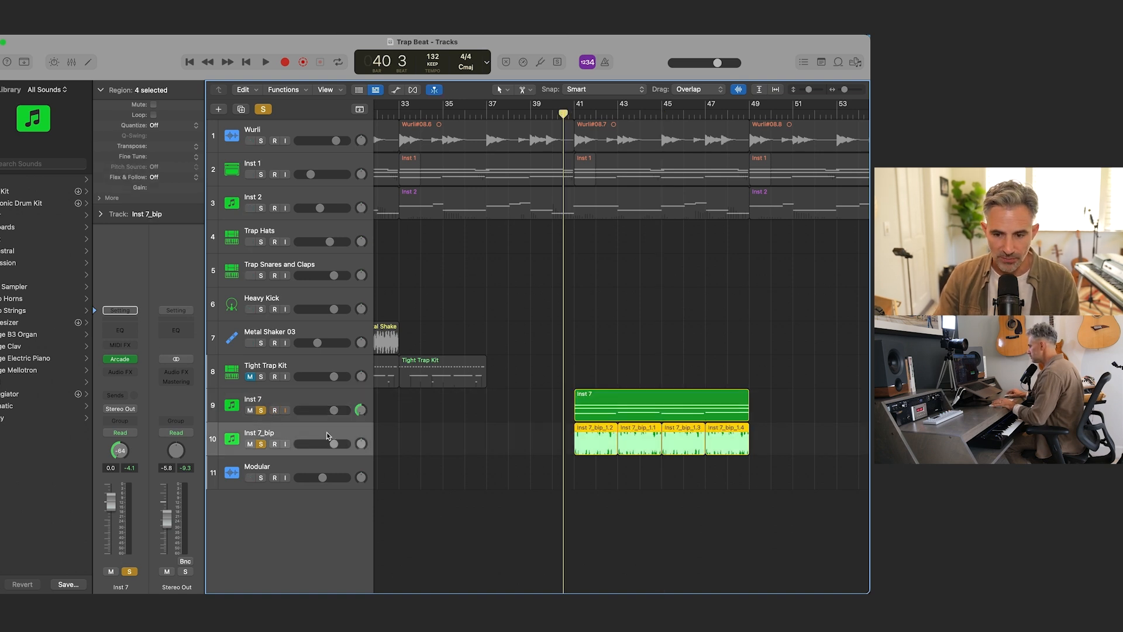
{"action": "key", "text": "space"}
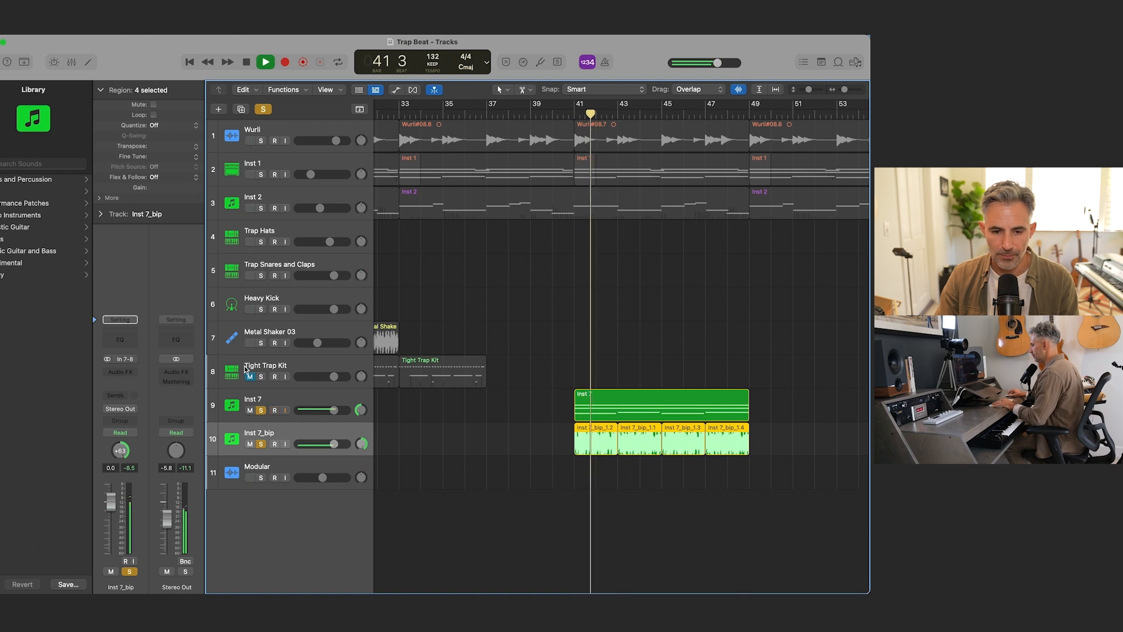
Step: Add a Channel EQ to Inst 7_bip with the low shelf cut by 8.1 dB at 166 Hz, and close it
{"action": "left_click", "coordinate": [126, 340]}
{"action": "left_click_drag", "start_coordinate": [286, 338], "coordinate": [417, 329]}
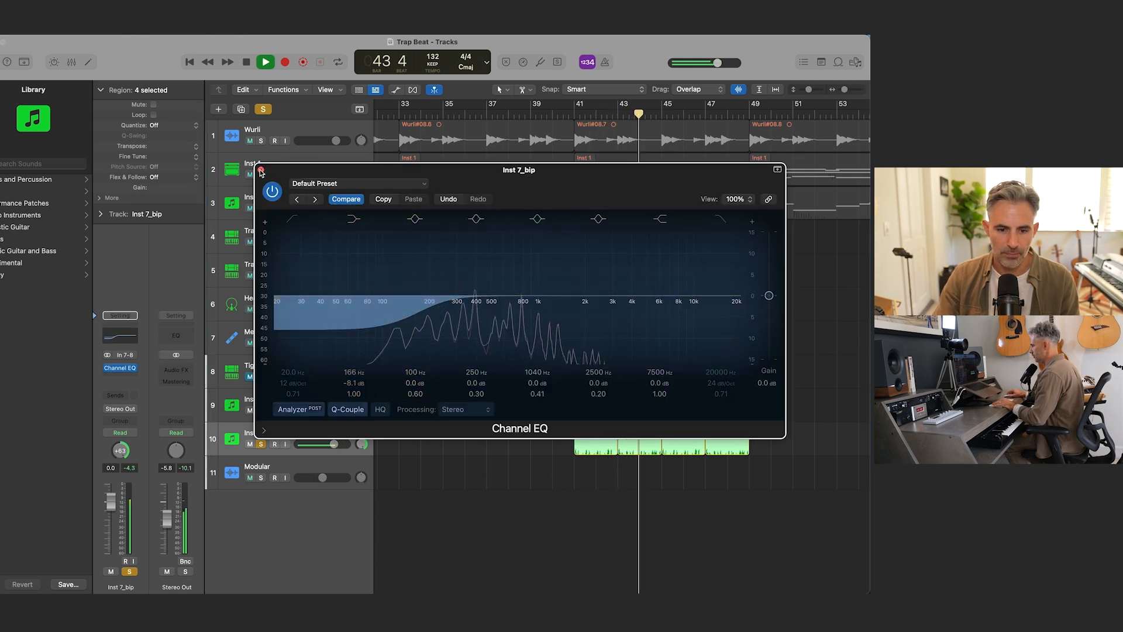
{"action": "key", "text": "super+w"}
Step: Add a Channel EQ to Inst 7 with the low shelf cut by 6.4 dB at 132 Hz, and close it
{"action": "left_click", "coordinate": [290, 405]}
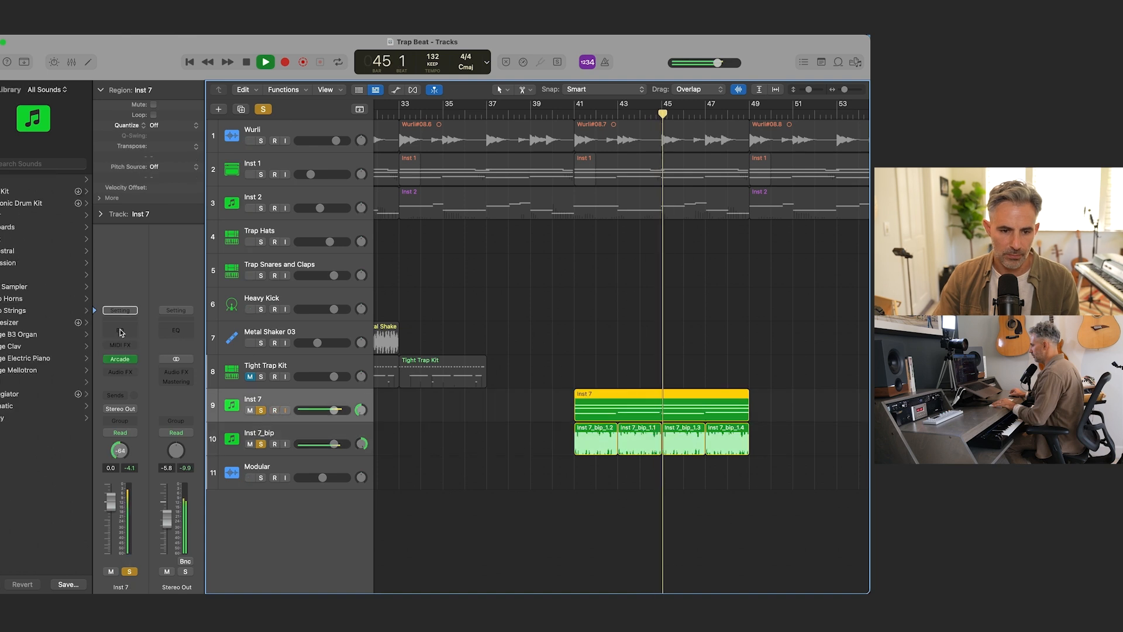
{"action": "left_click", "coordinate": [121, 330]}
{"action": "left_click_drag", "start_coordinate": [287, 338], "coordinate": [336, 348]}
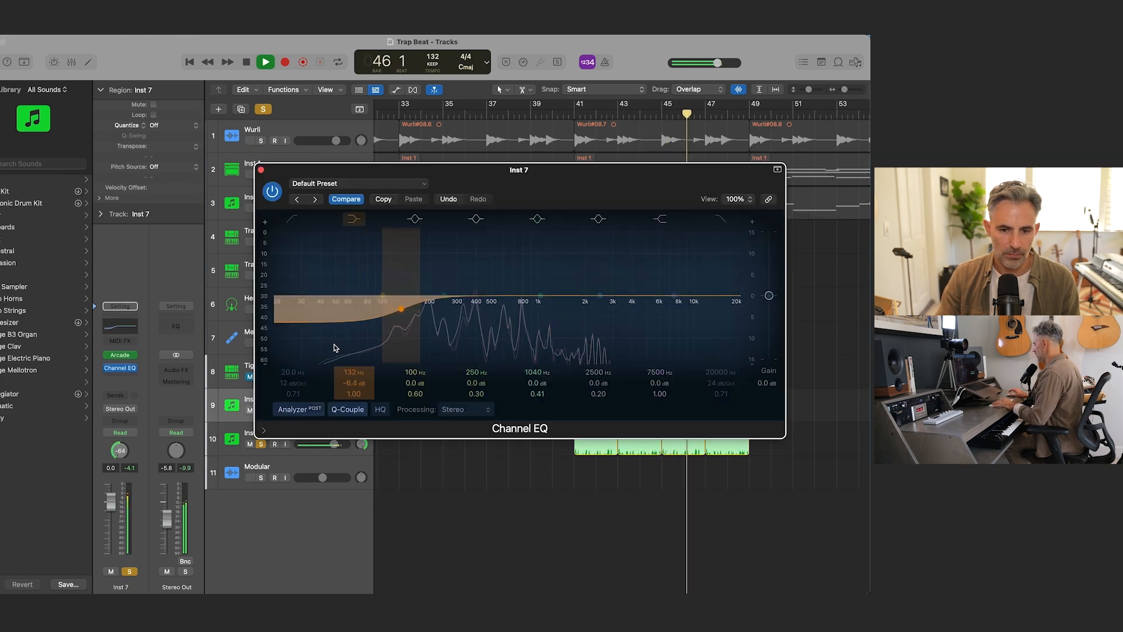
{"action": "left_click", "coordinate": [260, 172]}
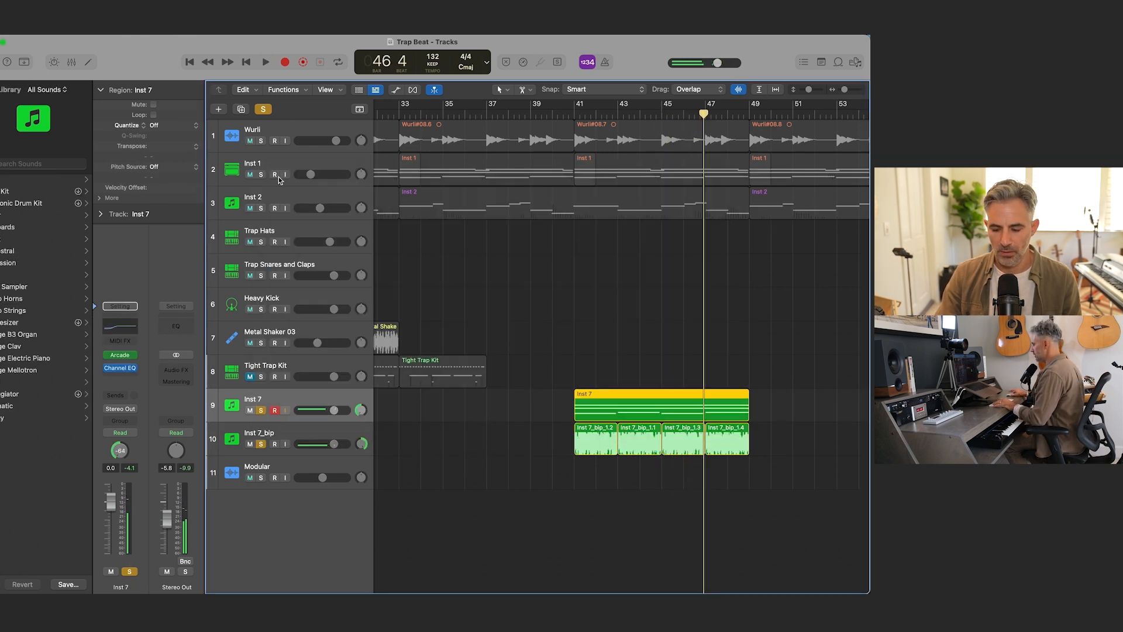
Step: Turn off solo on the Inst 7 and Inst 7_bip tracks
{"action": "key", "text": "super+Up"}
{"action": "key", "text": "super+Left"}
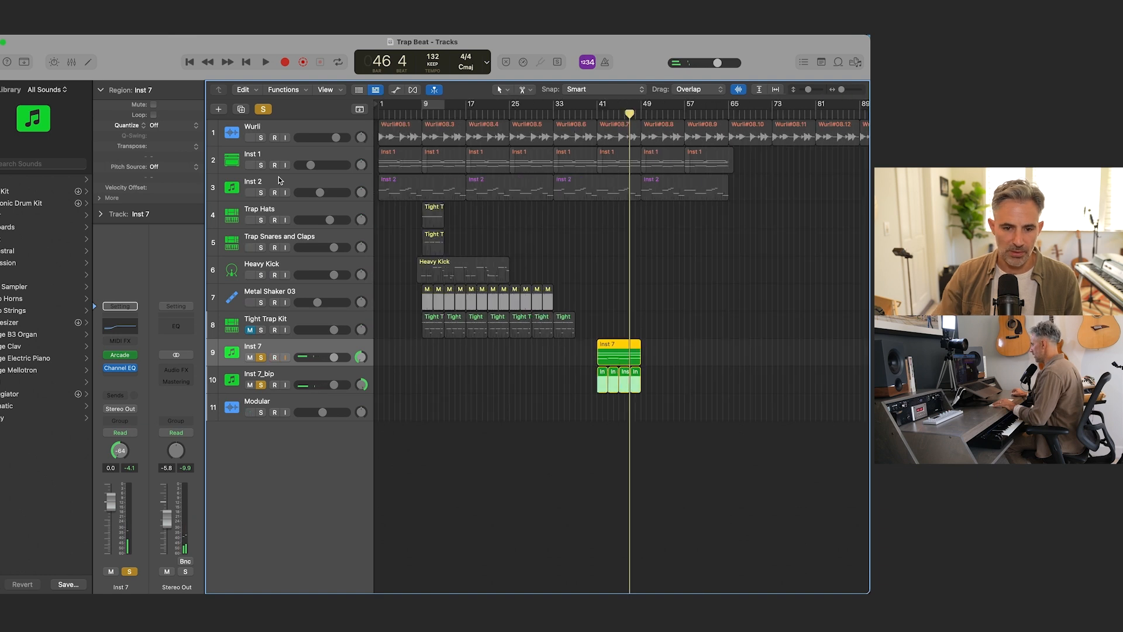
{"action": "left_click", "coordinate": [259, 358]}
{"action": "left_click", "coordinate": [261, 383]}
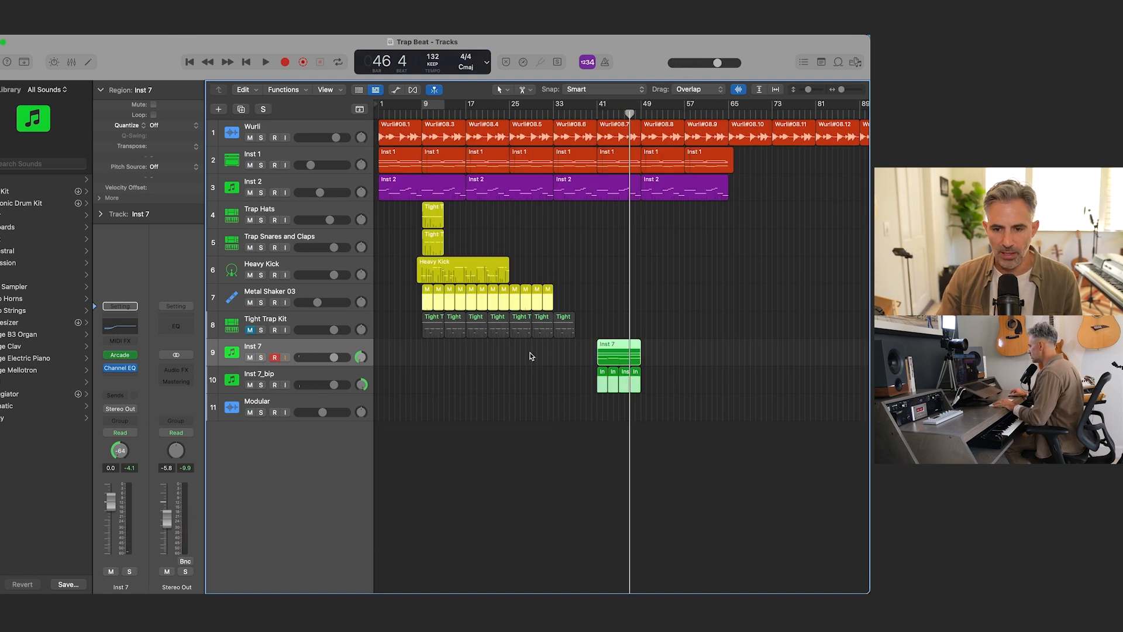
Step: Move the Inst 7 region and the four Inst 7_bip regions from bar 41 to bar 9
{"action": "left_click_drag", "start_coordinate": [563, 355], "coordinate": [667, 396]}
{"action": "left_click_drag", "start_coordinate": [617, 355], "coordinate": [449, 353]}
{"action": "key", "text": "super+Right"}
{"action": "key", "text": "super+Right"}
{"action": "key", "text": "super+Right"}
{"action": "key", "text": "super+Right"}
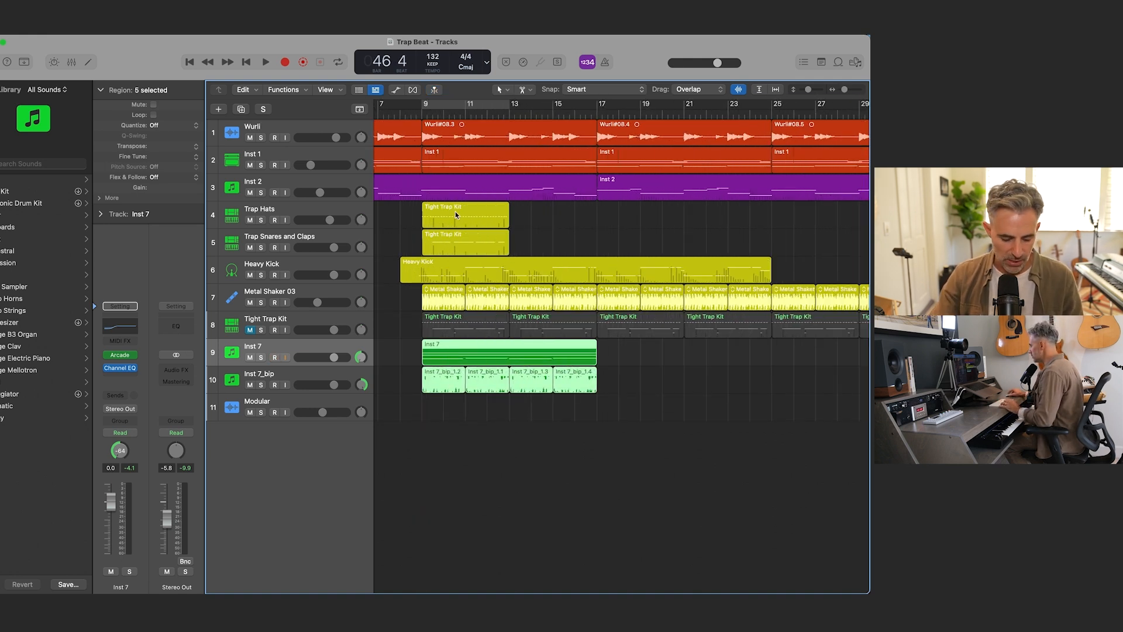
Step: Copy the Trap Hats and the Trap Snares and Claps regions to bar 13, and copy both resulting pairs to bar 17
{"action": "left_click_drag", "start_coordinate": [449, 217], "coordinate": [536, 214]}
{"action": "left_click_drag", "start_coordinate": [471, 243], "coordinate": [553, 246]}
{"action": "left_click_drag", "start_coordinate": [401, 218], "coordinate": [635, 255]}
{"action": "left_click_drag", "start_coordinate": [474, 223], "coordinate": [649, 215]}
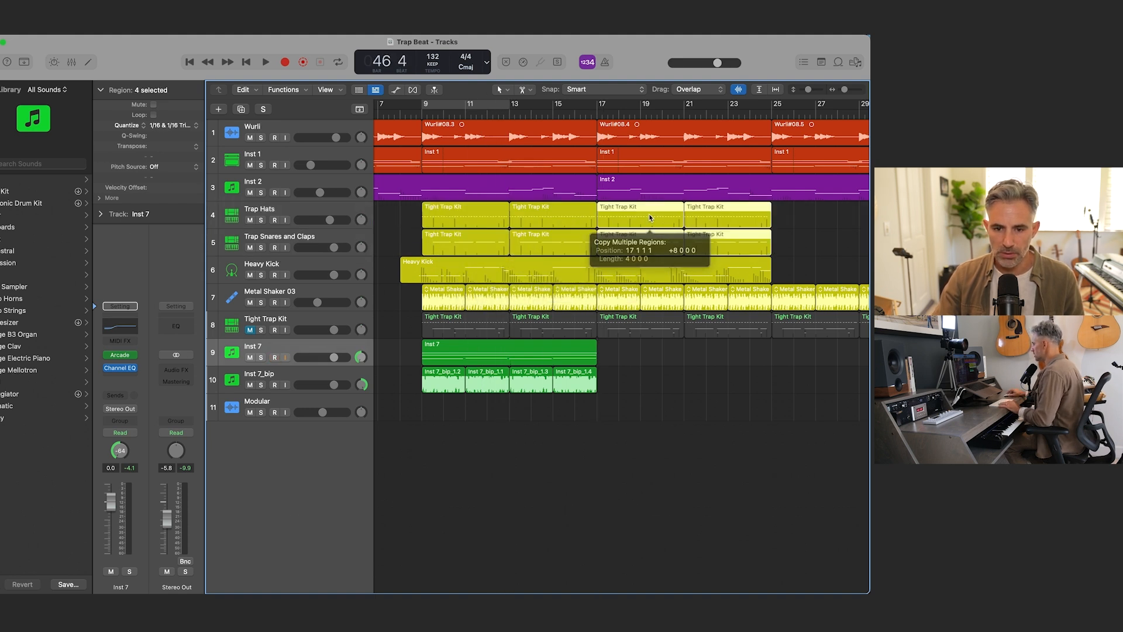
Step: Play the arrangement from just before bar 9 and stop at bar 12
{"action": "key", "text": "Return"}
{"action": "left_click", "coordinate": [544, 115]}
{"action": "key", "text": "space"}
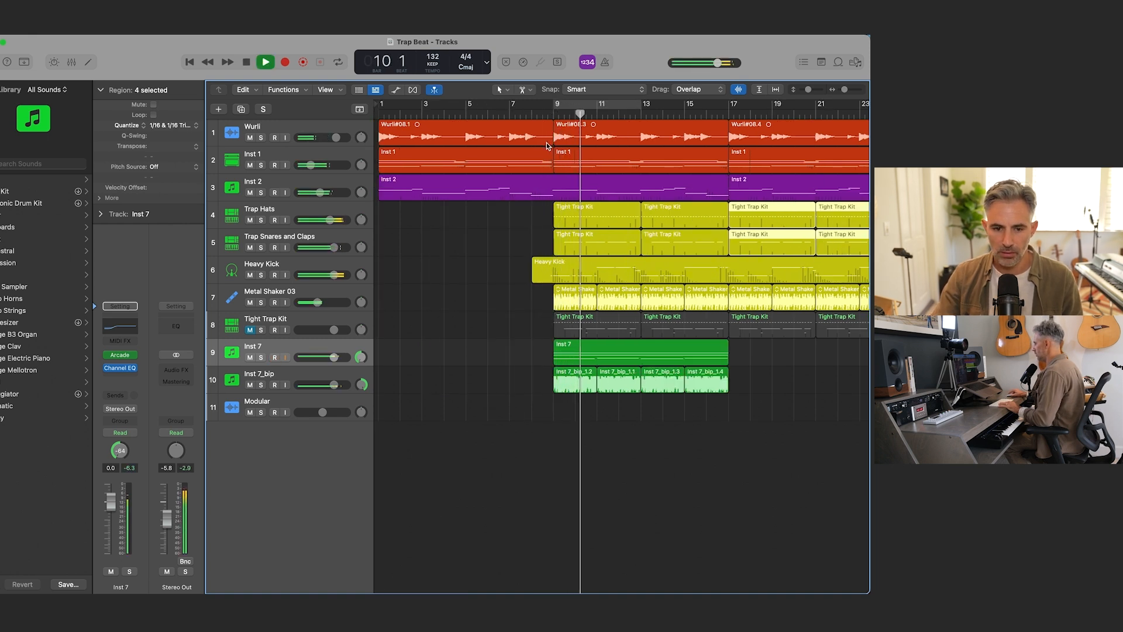
{"action": "scroll", "coordinate": [521, 236], "scroll_direction": "right", "scroll_amount": 5}
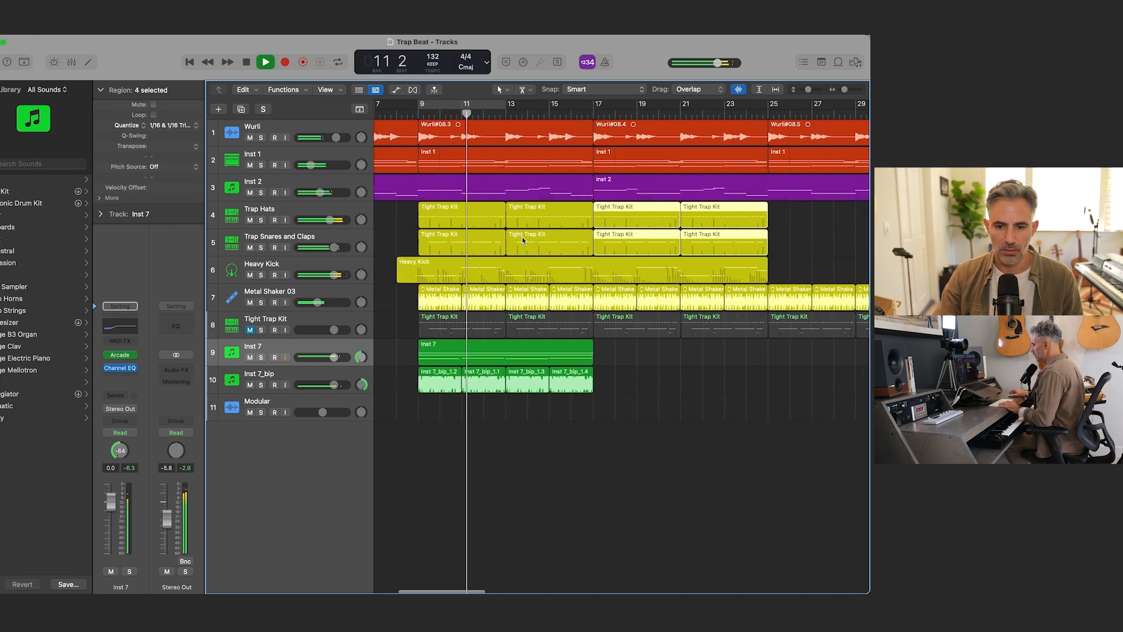
{"action": "key", "text": "super+Left"}
{"action": "key", "text": "super+Left"}
{"action": "key", "text": "super+Left"}
{"action": "key", "text": "space"}
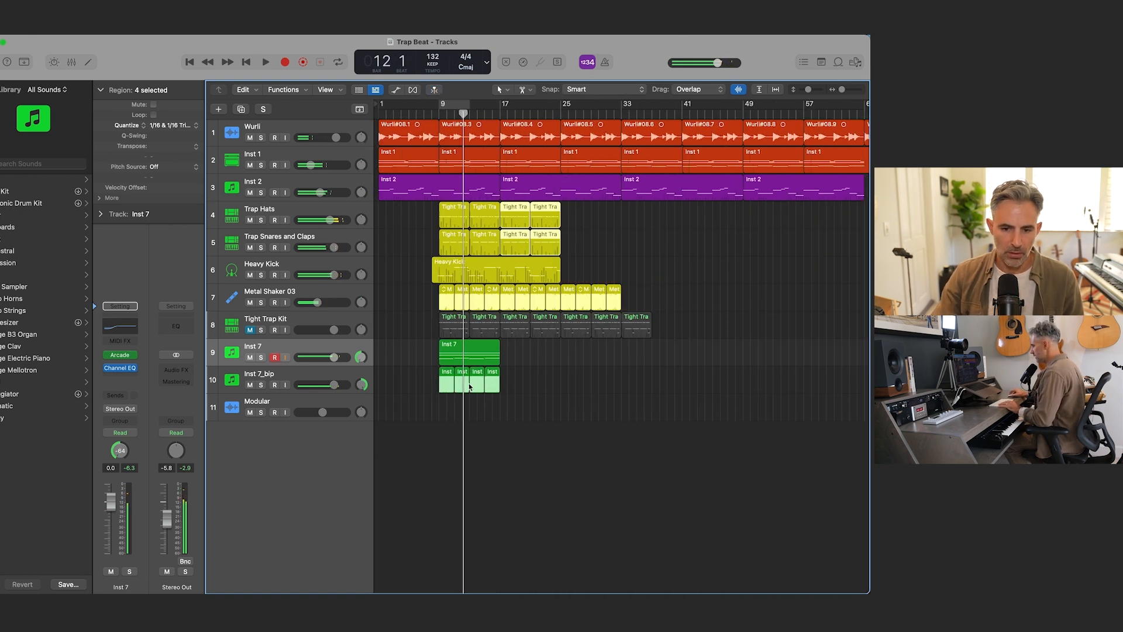
Step: Lower the Inst 7 and Inst 7_bip channels together in the mixer, with Inst 7 at -2.4 dB
{"action": "left_click", "coordinate": [428, 357]}
{"action": "left_click_drag", "start_coordinate": [426, 359], "coordinate": [515, 387]}
{"action": "key", "text": "x"}
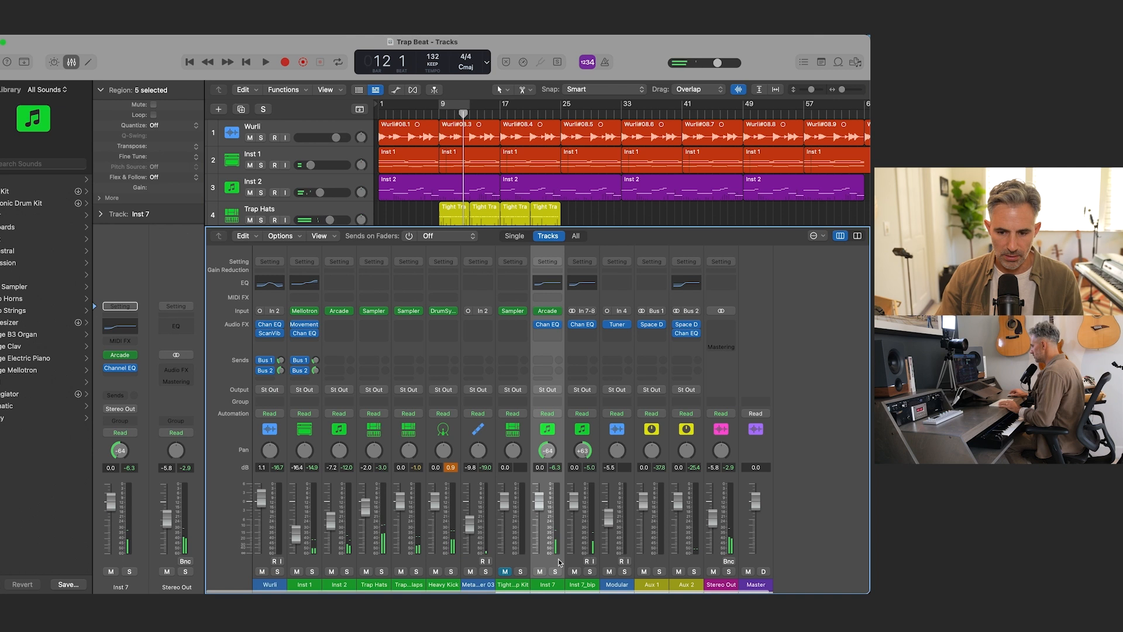
{"action": "left_click", "coordinate": [581, 587], "text": "shift"}
{"action": "left_click_drag", "start_coordinate": [572, 507], "coordinate": [572, 510]}
{"action": "key", "text": "x"}
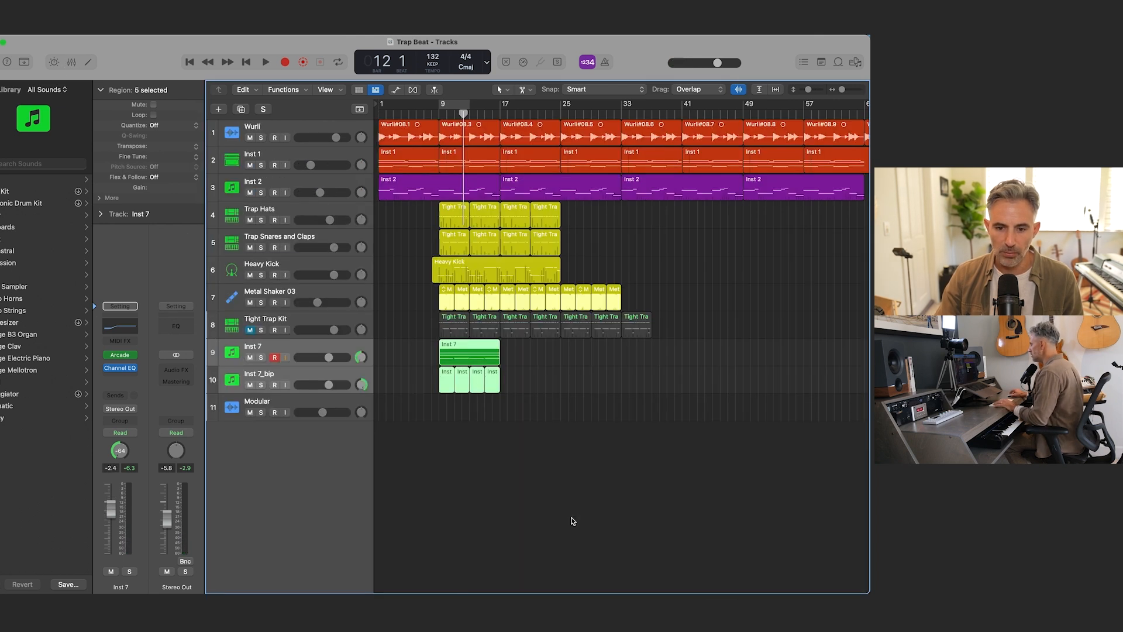
Step: Move the Inst 7 and Inst 7_bip regions to bar 17, and delete the Inst 1 regions at bars 17 and 25
{"action": "left_click_drag", "start_coordinate": [428, 346], "coordinate": [509, 391]}
{"action": "left_click_drag", "start_coordinate": [473, 357], "coordinate": [531, 351]}
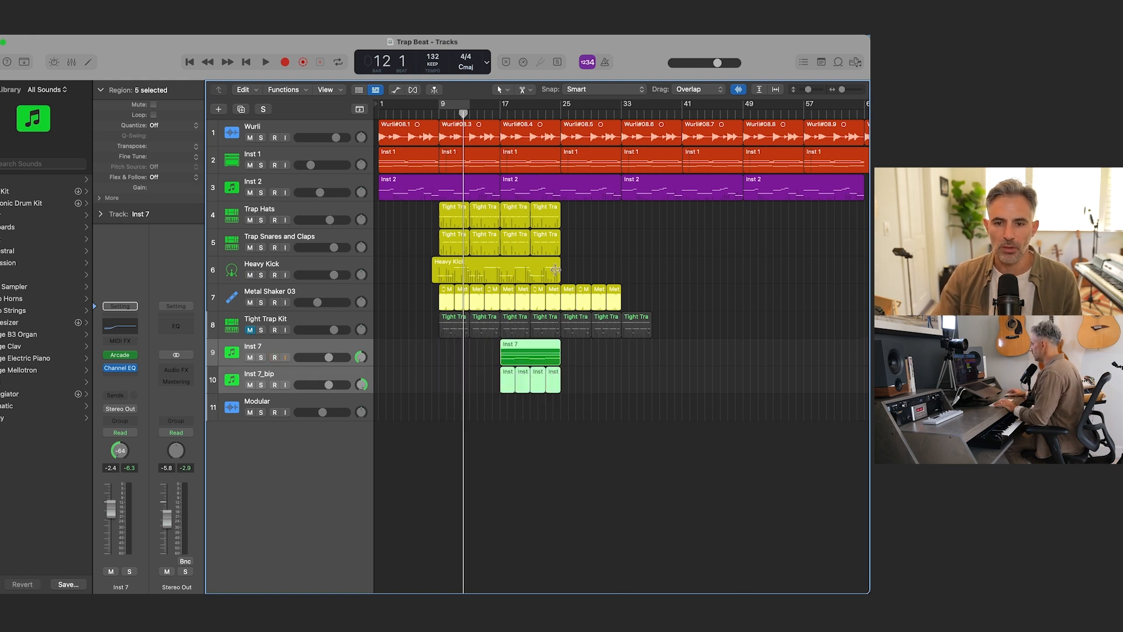
{"action": "left_click", "coordinate": [528, 164]}
{"action": "key", "text": "Delete"}
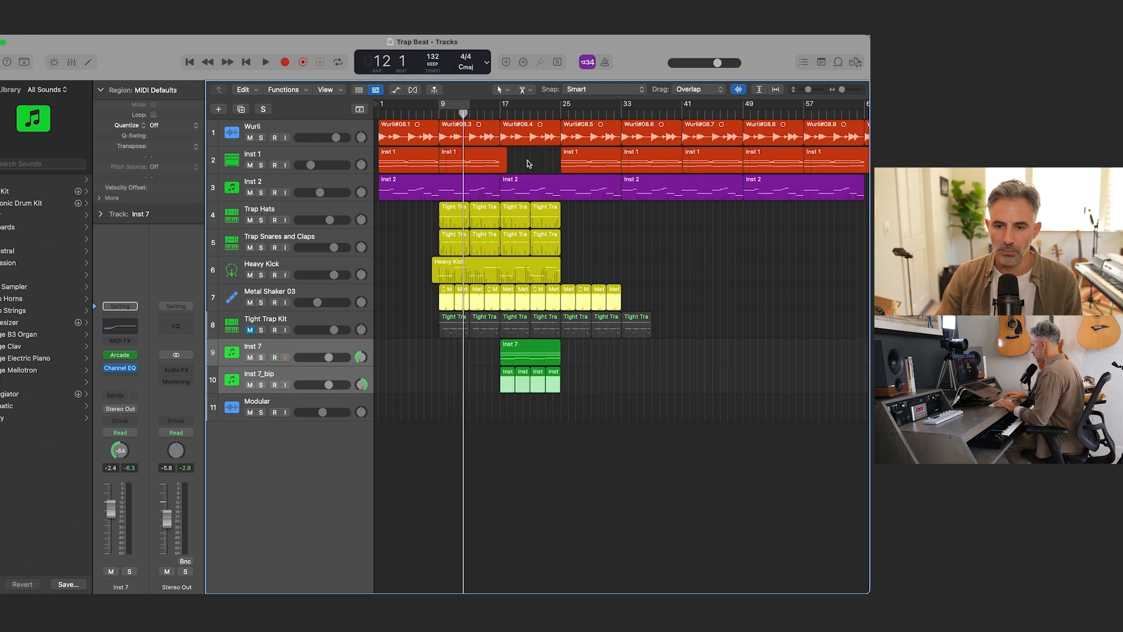
{"action": "left_click", "coordinate": [583, 169]}
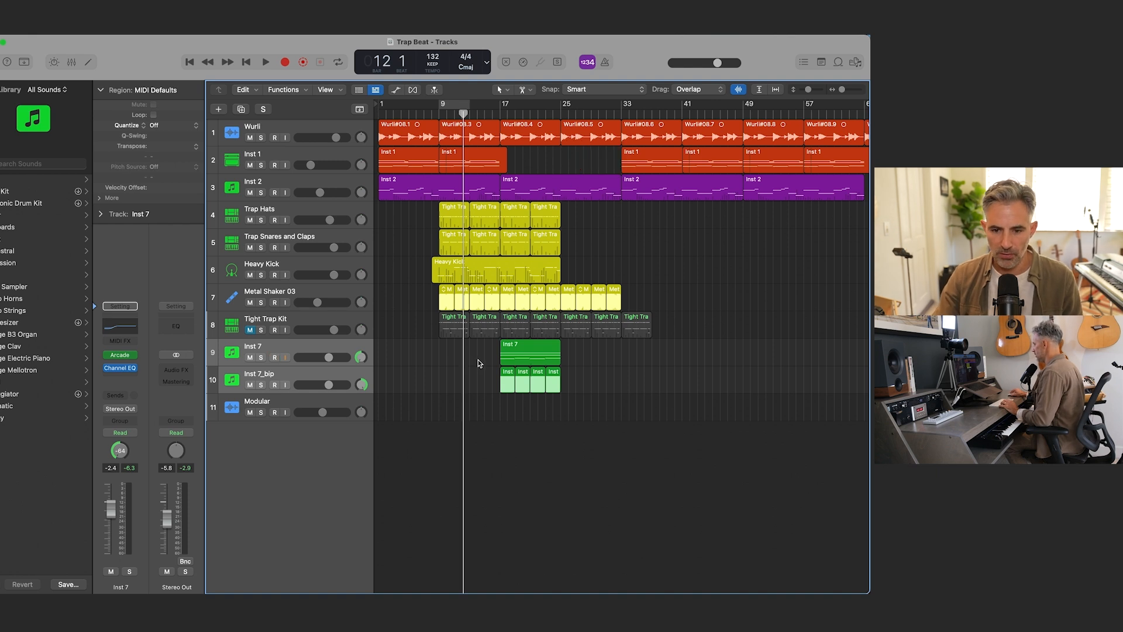
Step: Copy the Inst 7 and Inst 7_bip regions to bar 25, and play the arrangement from the start through bar 24
{"action": "left_click_drag", "start_coordinate": [481, 357], "coordinate": [580, 358]}
{"action": "key", "text": "Return"}
{"action": "key", "text": "r"}
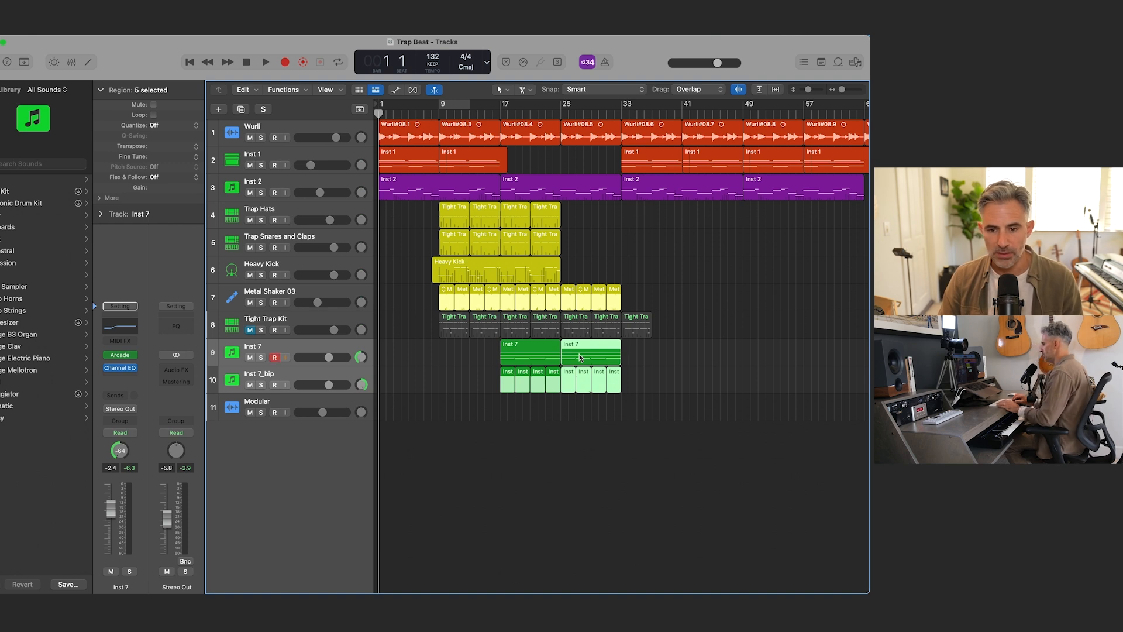
{"action": "key", "text": "space"}
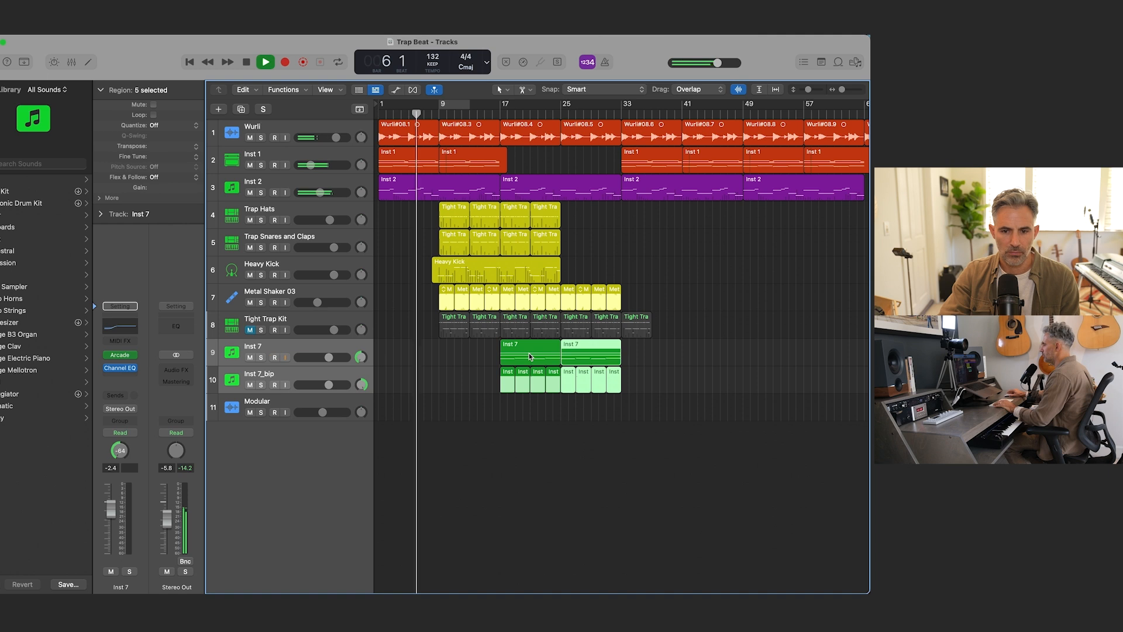
{"action": "left_click", "coordinate": [274, 154]}
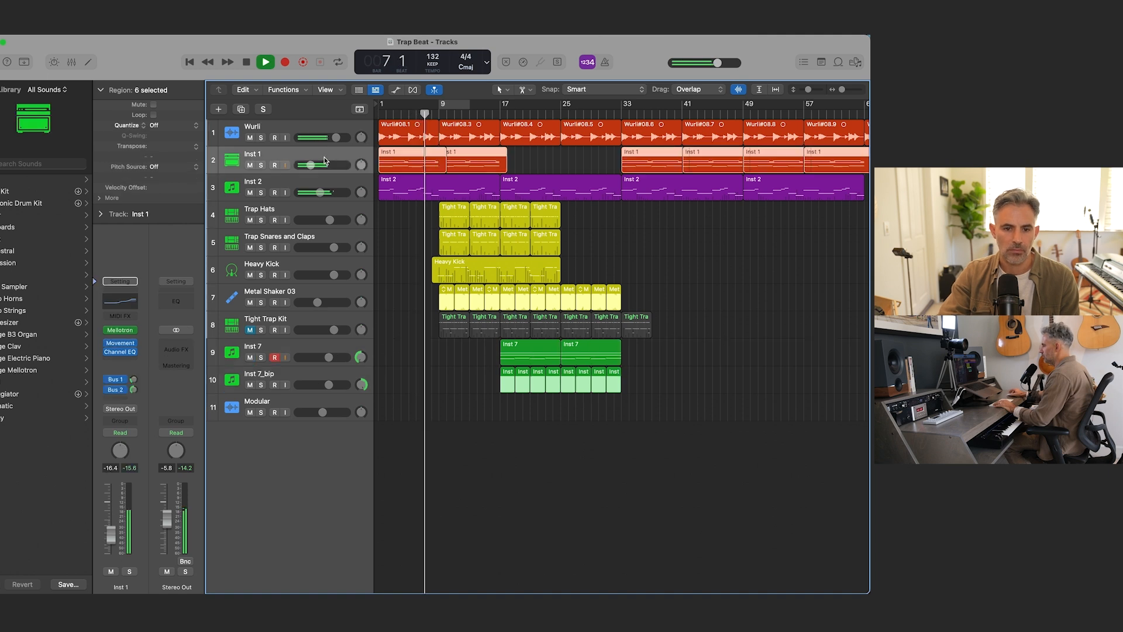
{"action": "left_click", "coordinate": [115, 390]}
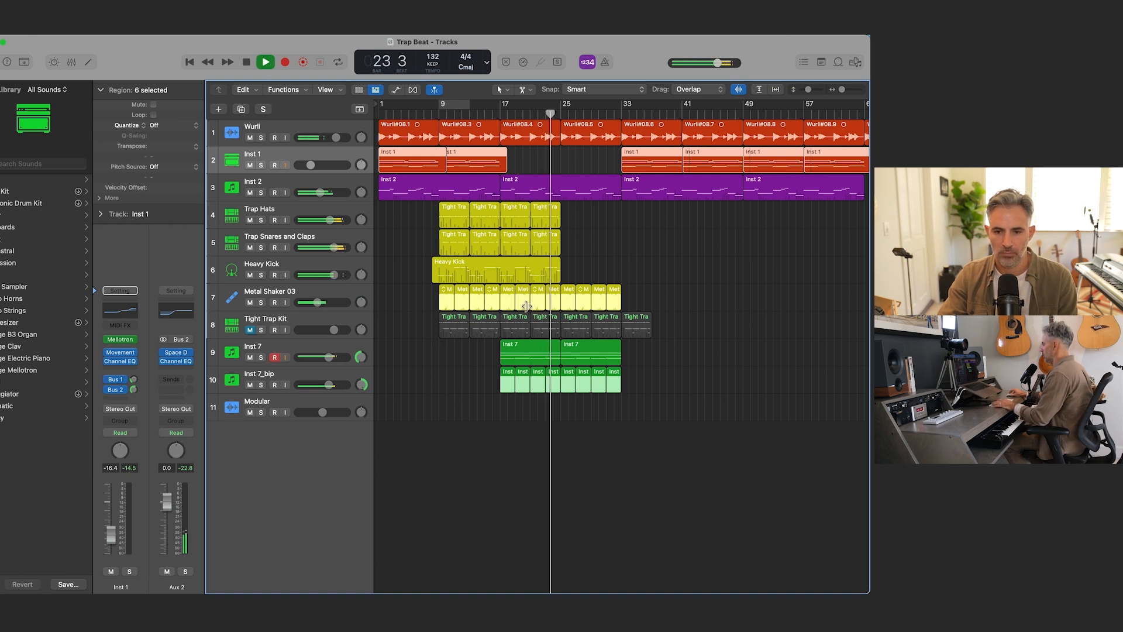
{"action": "key", "text": "space"}
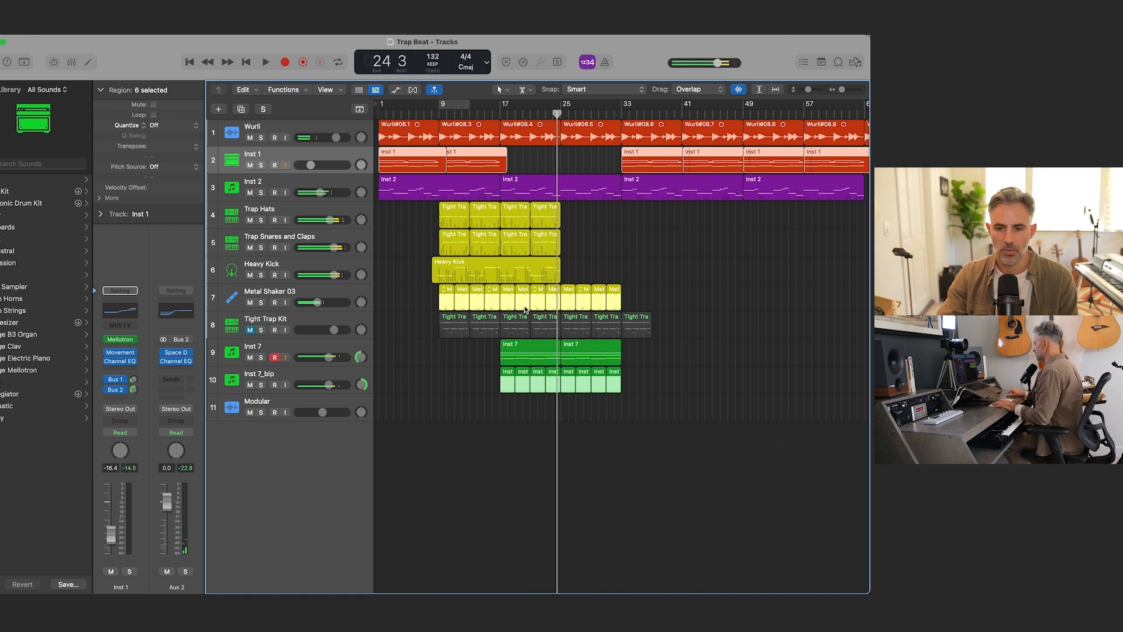
Step: Split the Inst 7 and Inst 7_bip regions at bar 24 beat 3, splitting crossing notes, and remove the pieces up to bar 25
{"action": "key", "text": "super+Right"}
{"action": "key", "text": "super+Right"}
{"action": "key", "text": "super+Right"}
{"action": "key", "text": "super+Right"}
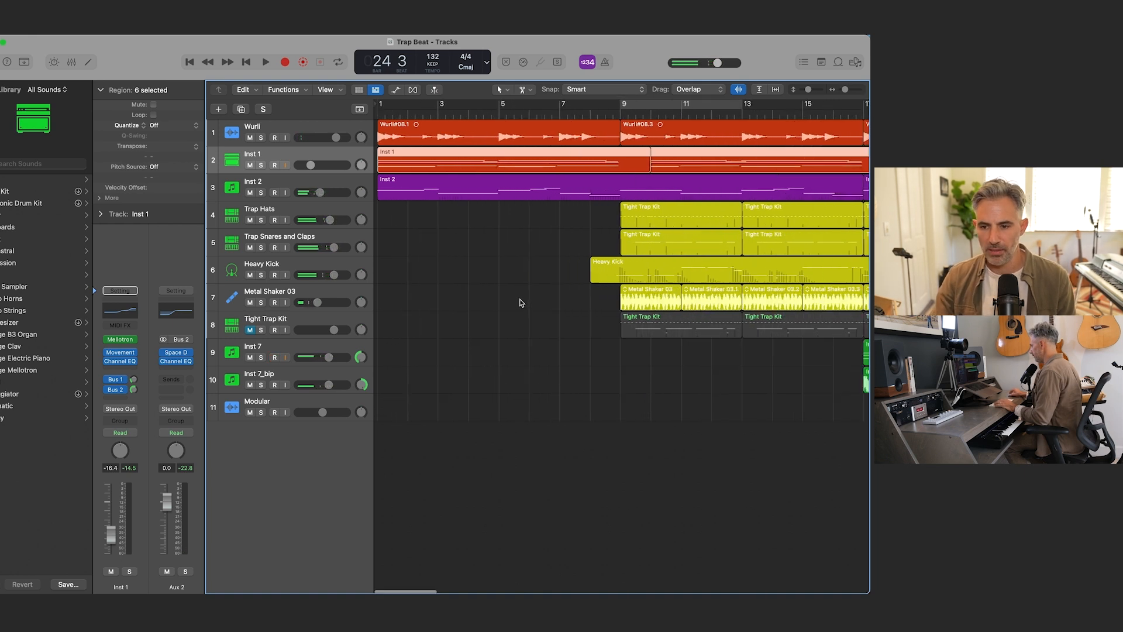
{"action": "scroll", "coordinate": [518, 302], "scroll_direction": "right", "scroll_amount": 5}
{"action": "scroll", "coordinate": [513, 297], "scroll_direction": "right", "scroll_amount": 3}
{"action": "left_click_drag", "start_coordinate": [692, 408], "coordinate": [690, 359]}
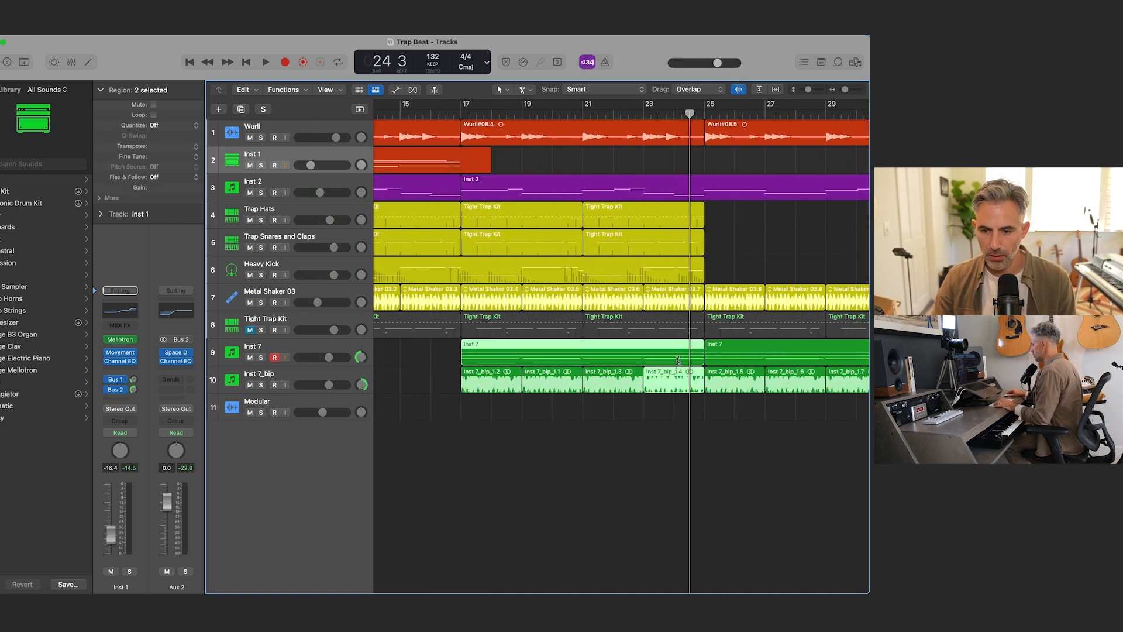
{"action": "left_click", "coordinate": [689, 356], "text": "super"}
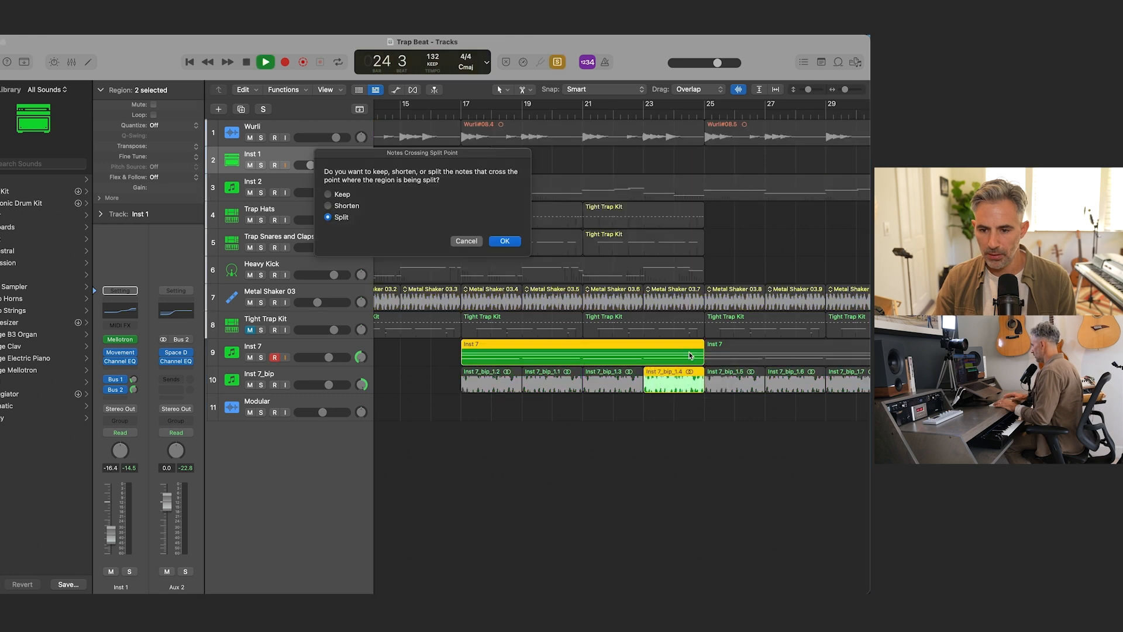
{"action": "left_click", "coordinate": [518, 244]}
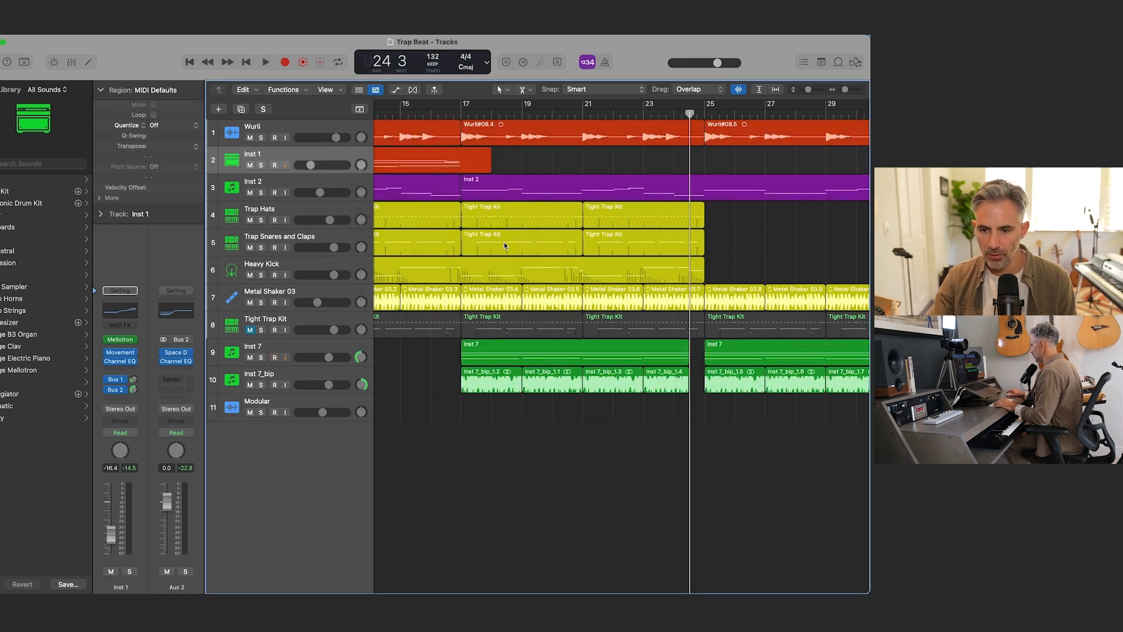
Step: Cut the Metal Shaker 03, Trap Hats and Wurli regions at bar 24 beat 3 and delete their remainders before bar 25
{"action": "left_click", "coordinate": [690, 293], "text": "super"}
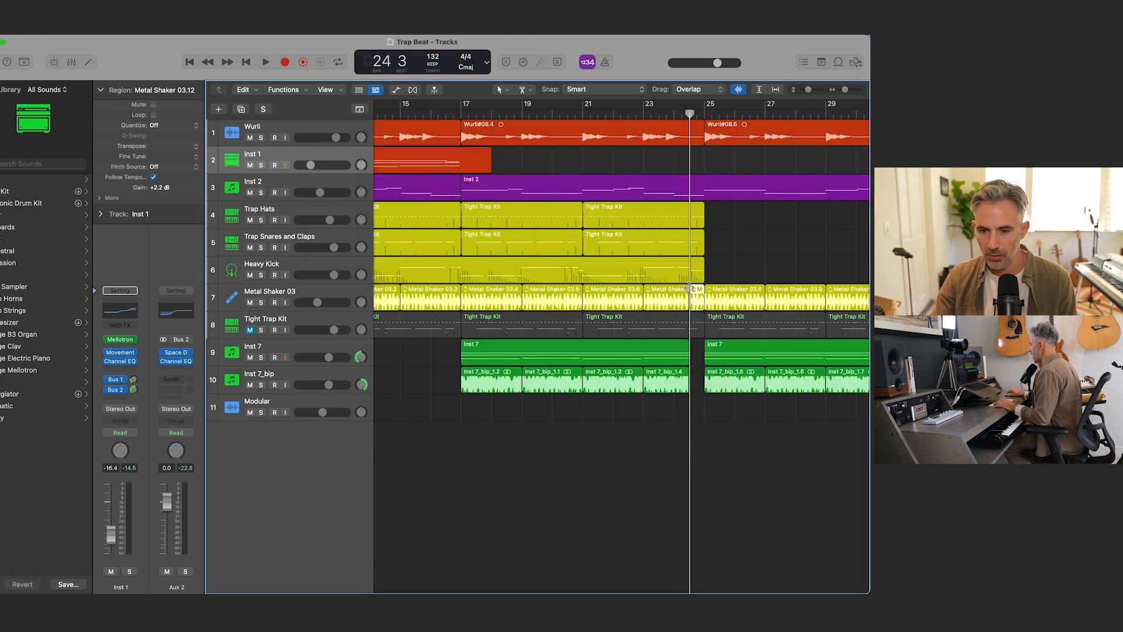
{"action": "key", "text": "Delete"}
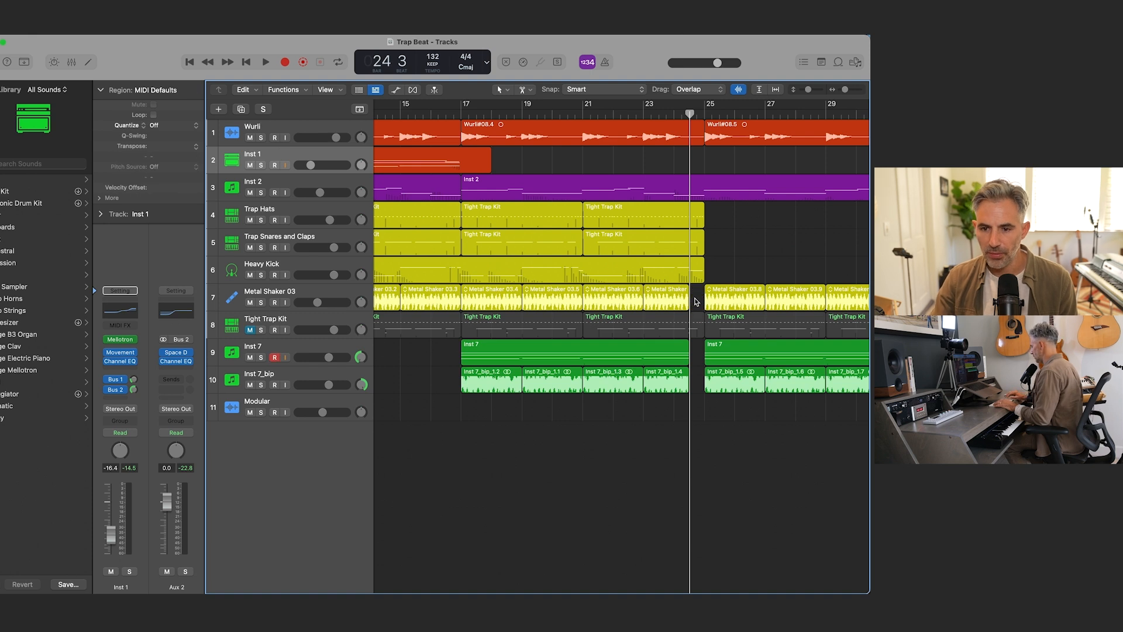
{"action": "left_click", "coordinate": [690, 220], "text": "super"}
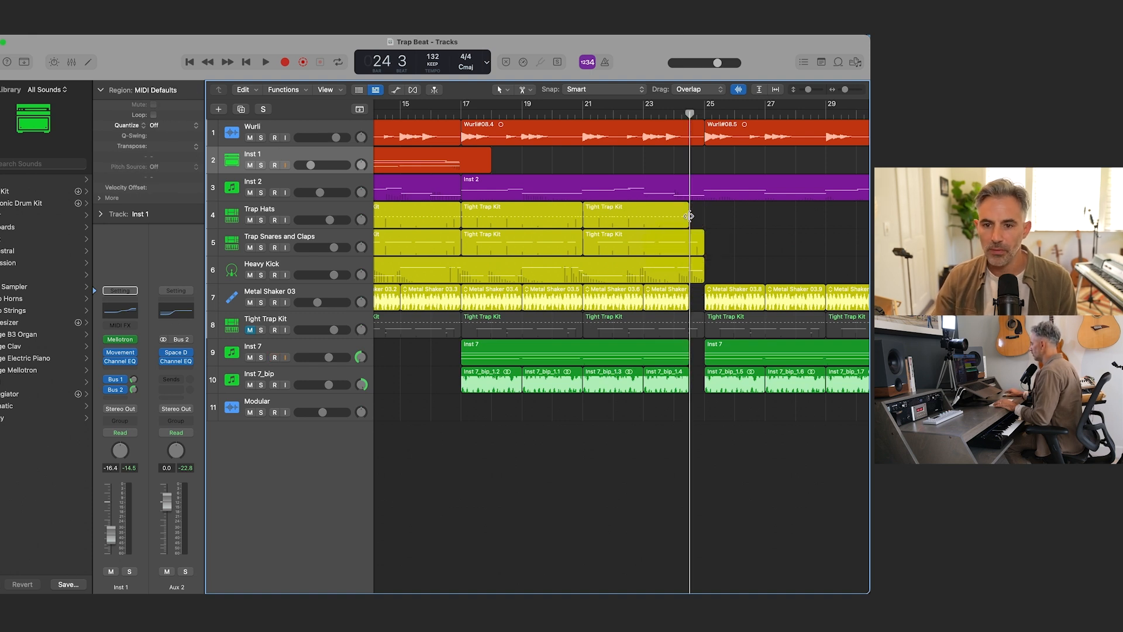
{"action": "scroll", "coordinate": [687, 202], "scroll_direction": "right", "scroll_amount": 3}
{"action": "left_click", "coordinate": [619, 133], "text": "super"}
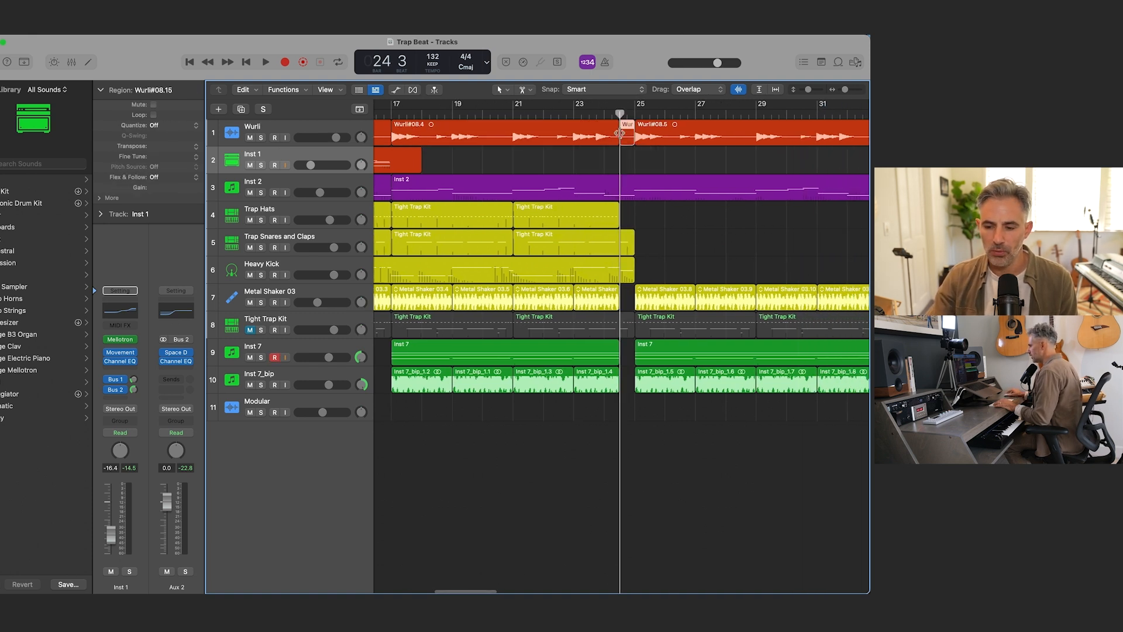
{"action": "key", "text": "Delete"}
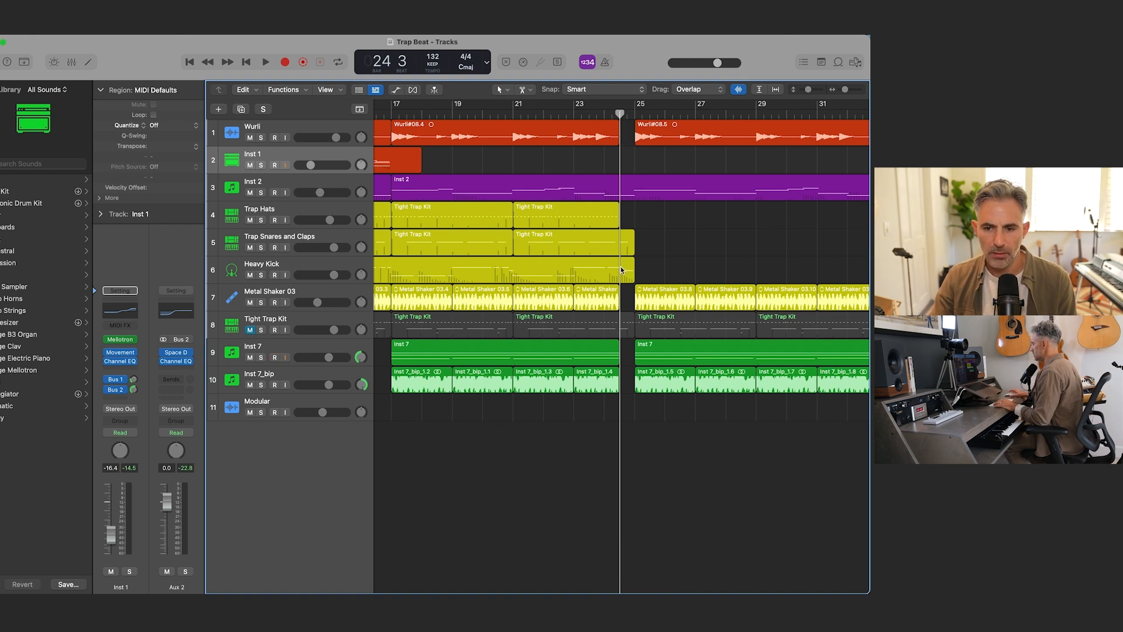
Step: Copy an Inst 1 region and the hats and snares regions to bar 25, and the Heavy Kick region to bar 24
{"action": "key", "text": "super+Left"}
{"action": "key", "text": "super+Left"}
{"action": "key", "text": "super+Left"}
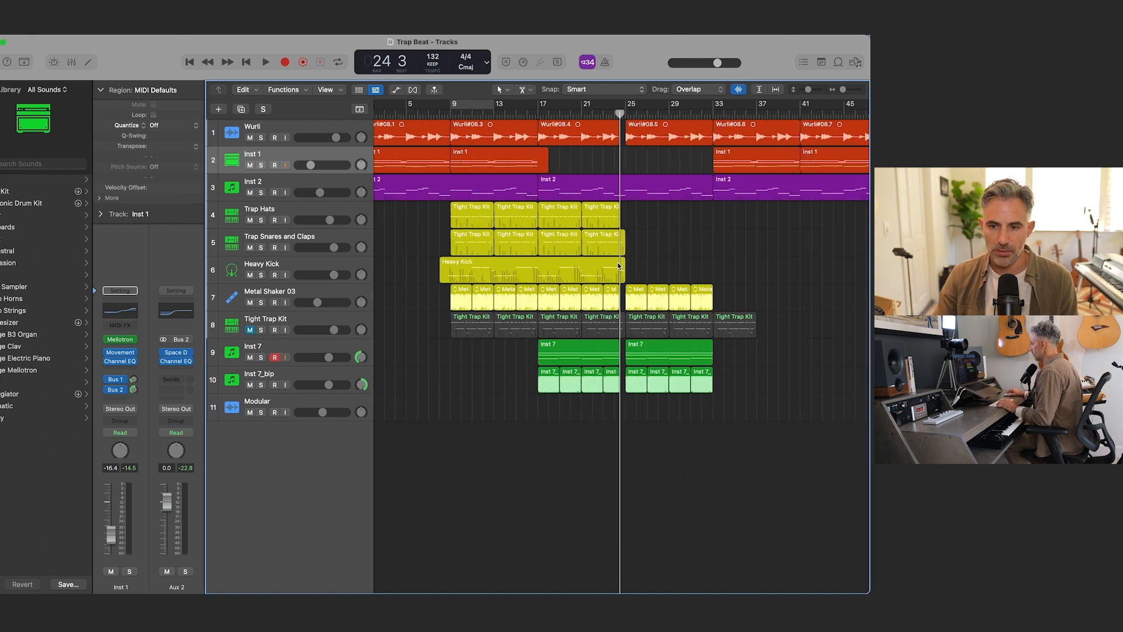
{"action": "left_click_drag", "start_coordinate": [758, 161], "coordinate": [671, 164]}
{"action": "left_click_drag", "start_coordinate": [430, 215], "coordinate": [655, 248]}
{"action": "left_click_drag", "start_coordinate": [475, 274], "coordinate": [651, 272]}
Step: Delete the four notes in the Trap Snares and Claps region that starts at bar 21
{"action": "key", "text": "space"}
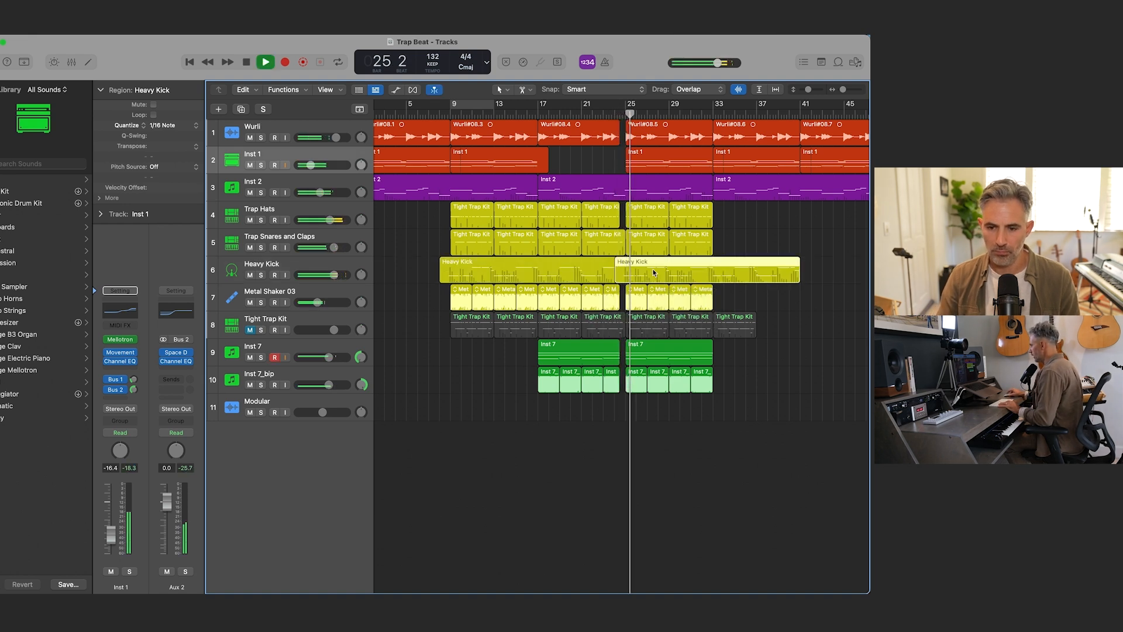
{"action": "key", "text": "space"}
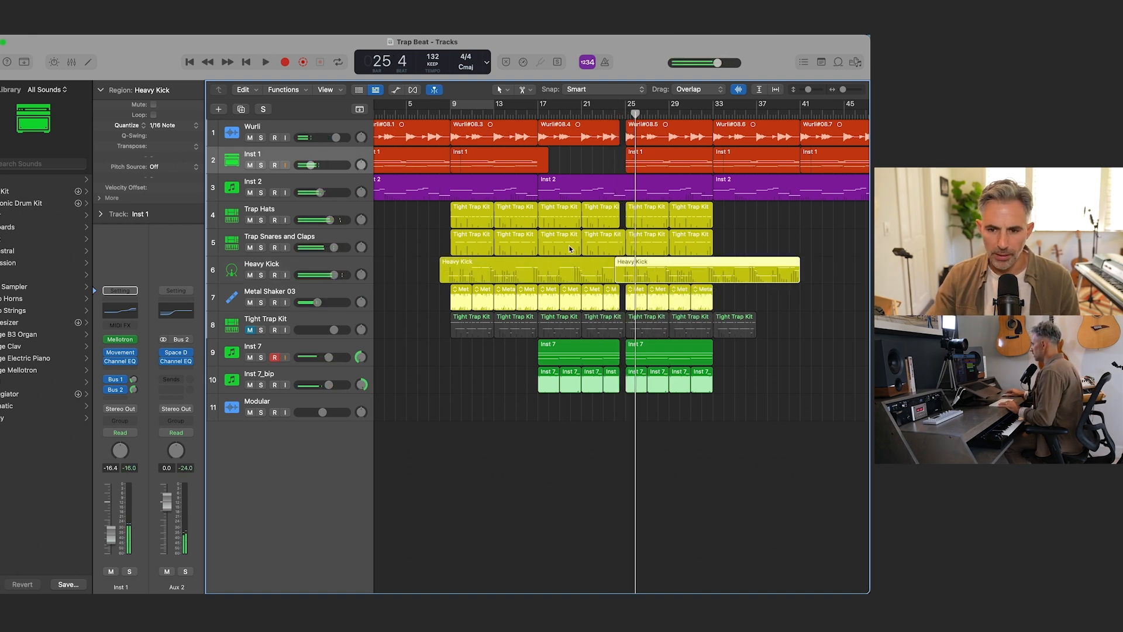
{"action": "left_click", "coordinate": [637, 246]}
{"action": "left_click", "coordinate": [614, 112]}
{"action": "double_click", "coordinate": [614, 244]}
{"action": "key", "text": "space"}
Step: Play the break into bar 25 with the note editor closed, and return the playhead to the start
{"action": "key", "text": "space"}
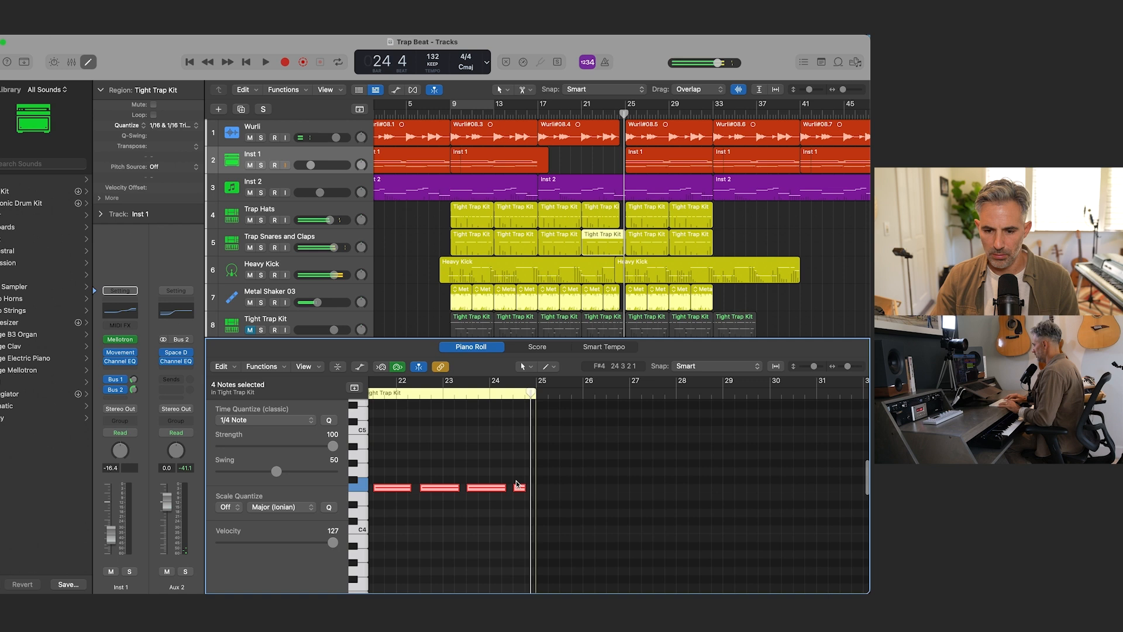
{"action": "key", "text": "Delete"}
{"action": "key", "text": "space"}
{"action": "key", "text": "space"}
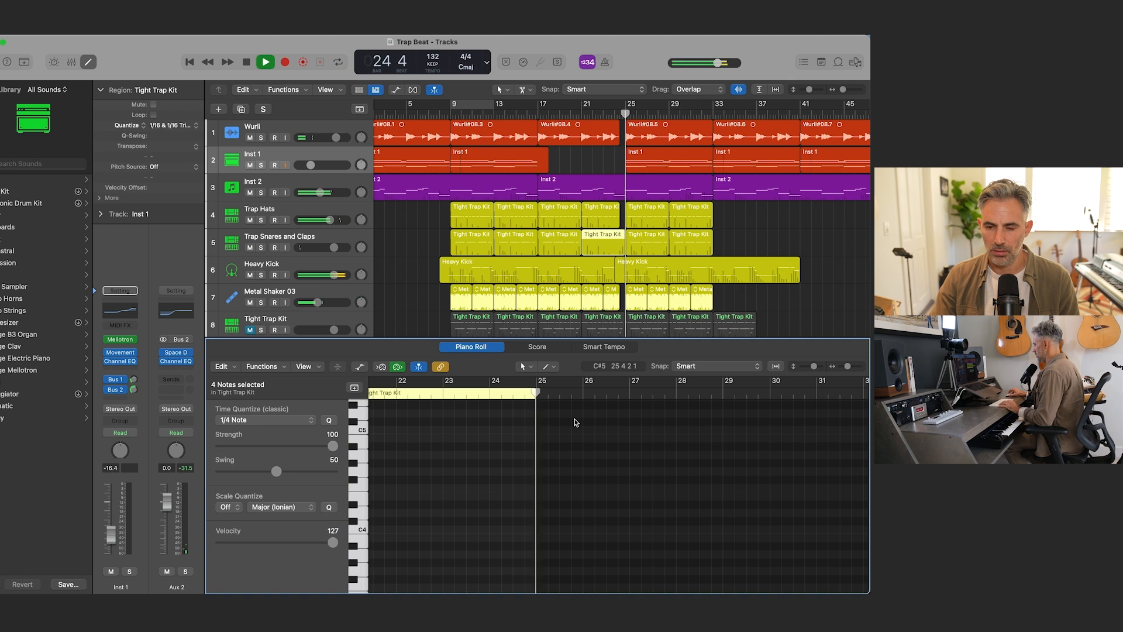
{"action": "key", "text": "x"}
{"action": "key", "text": "x"}
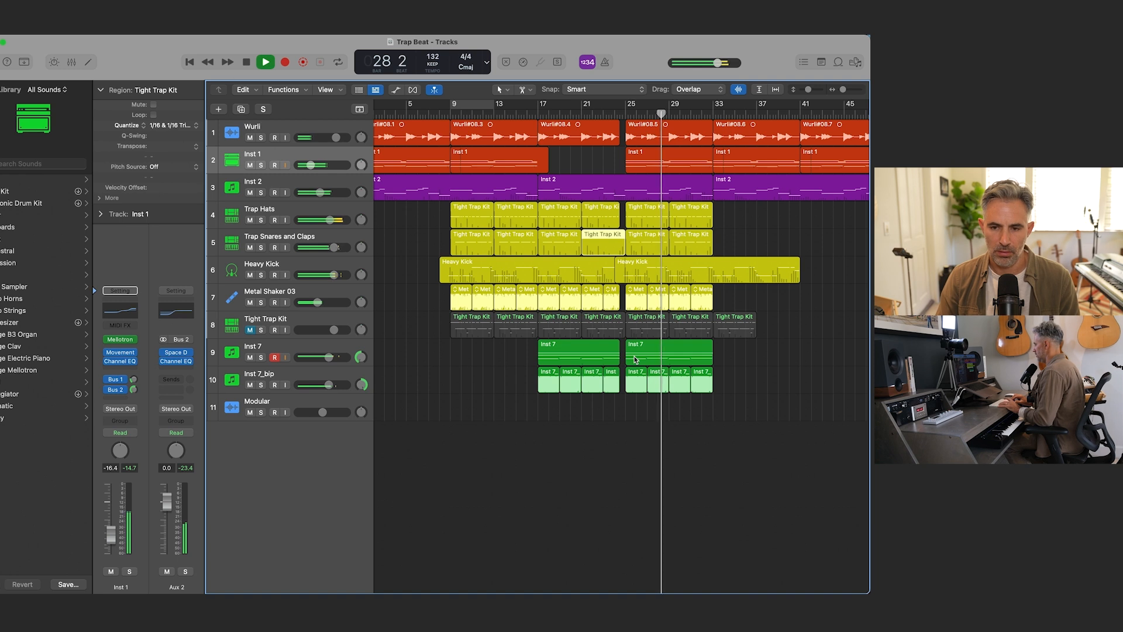
{"action": "key", "text": "space"}
{"action": "key", "text": "Return"}
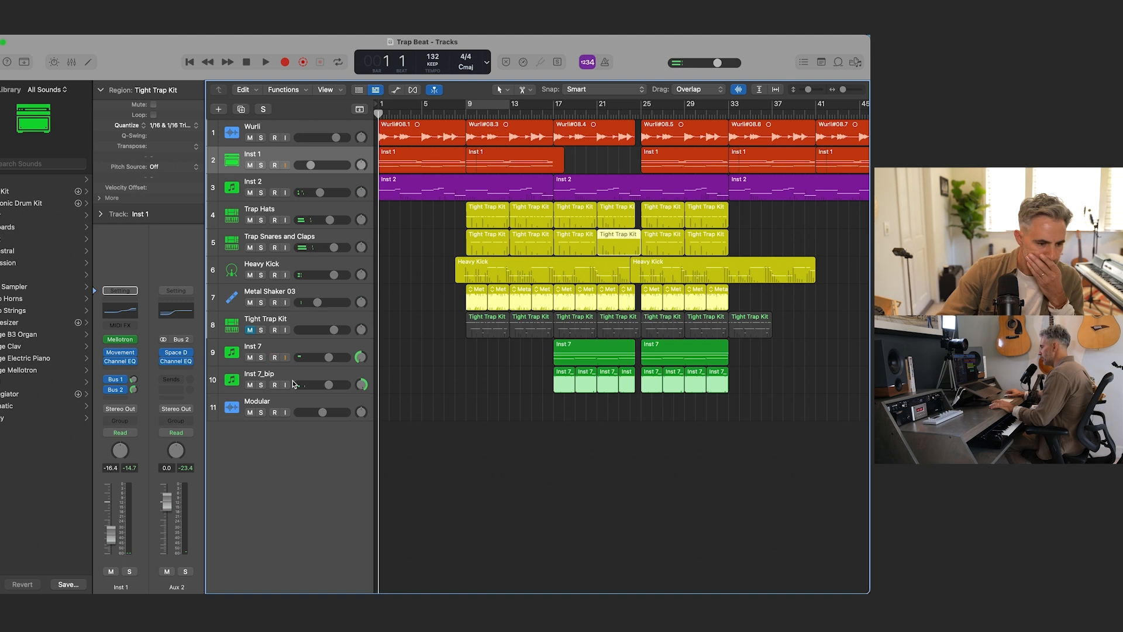
Step: Open the Tuner on the Modular track and raise the track's volume to -1.1 dB
{"action": "left_click", "coordinate": [281, 402]}
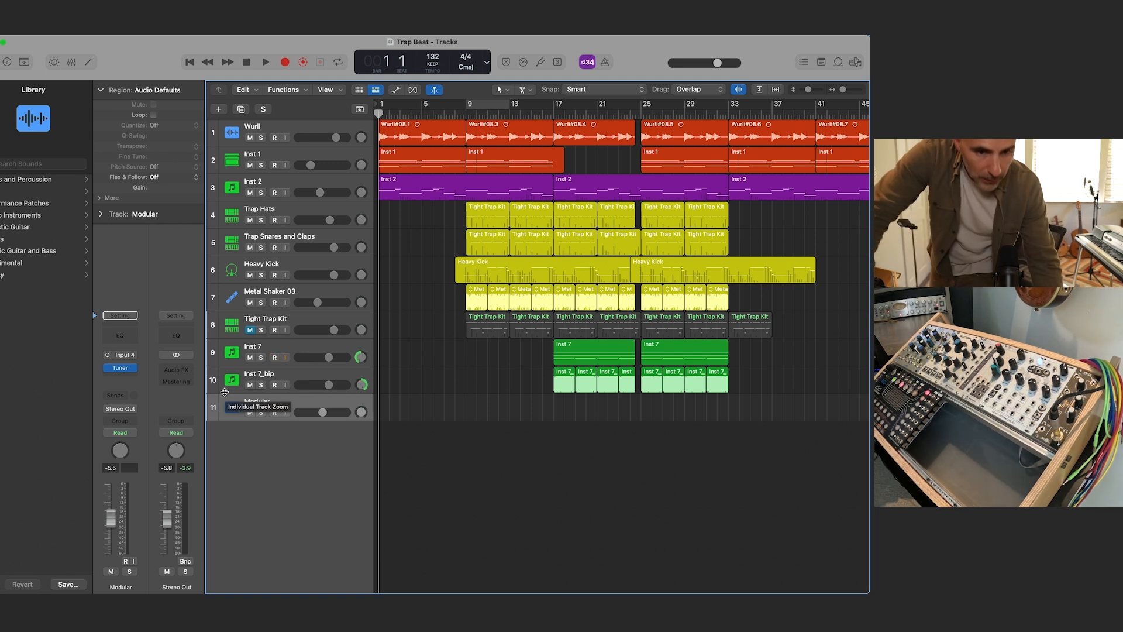
{"action": "left_click", "coordinate": [273, 415]}
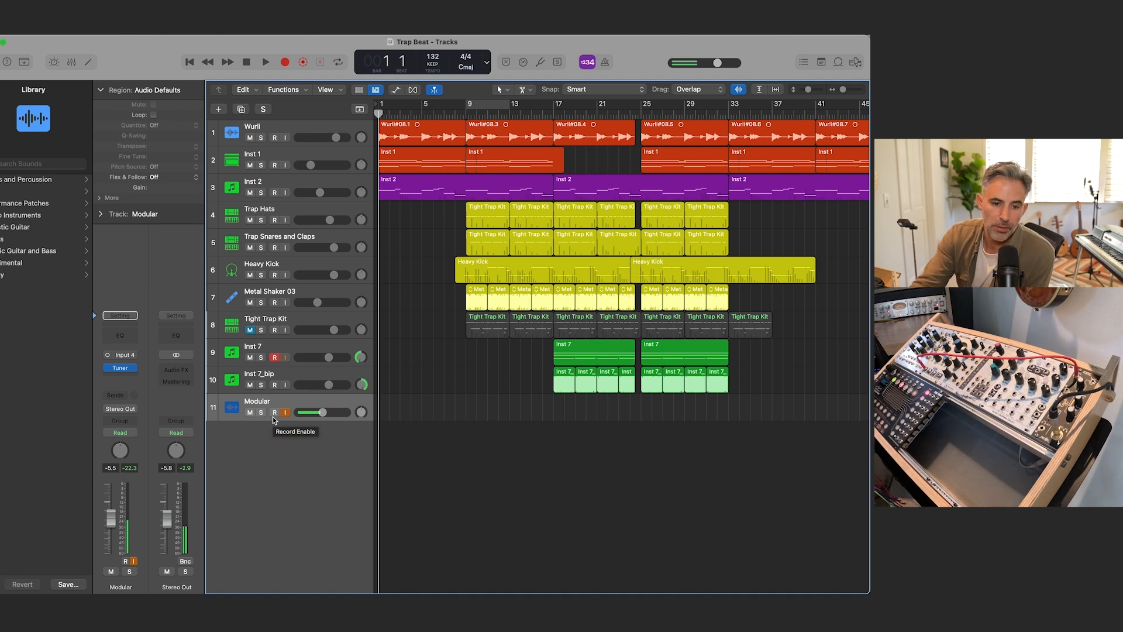
{"action": "left_click", "coordinate": [126, 368]}
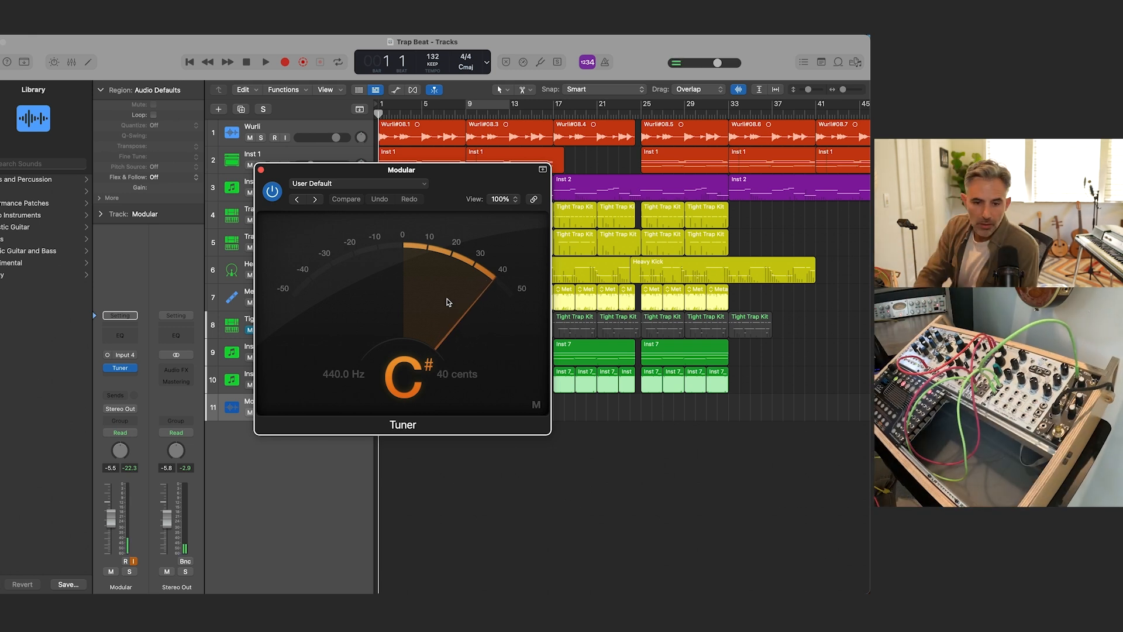
{"action": "left_click_drag", "start_coordinate": [110, 519], "coordinate": [109, 495]}
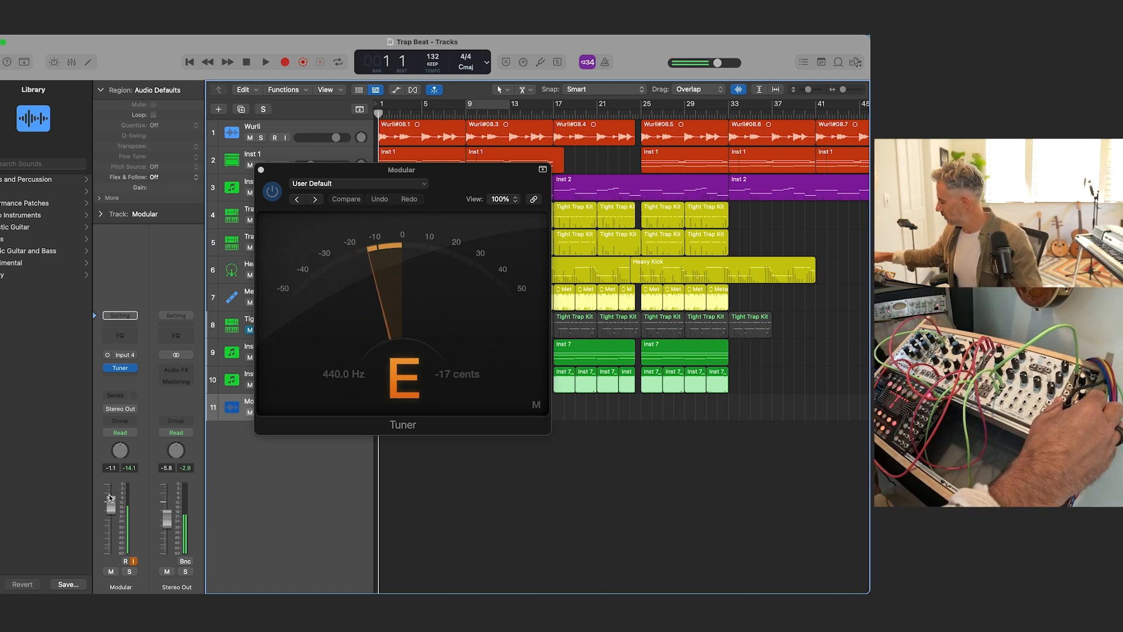
Step: Balance the modular synth against playback, raising the Modular track to 3.0 dB and lowering Stereo Out to -11.4 dB
{"action": "key", "text": "space"}
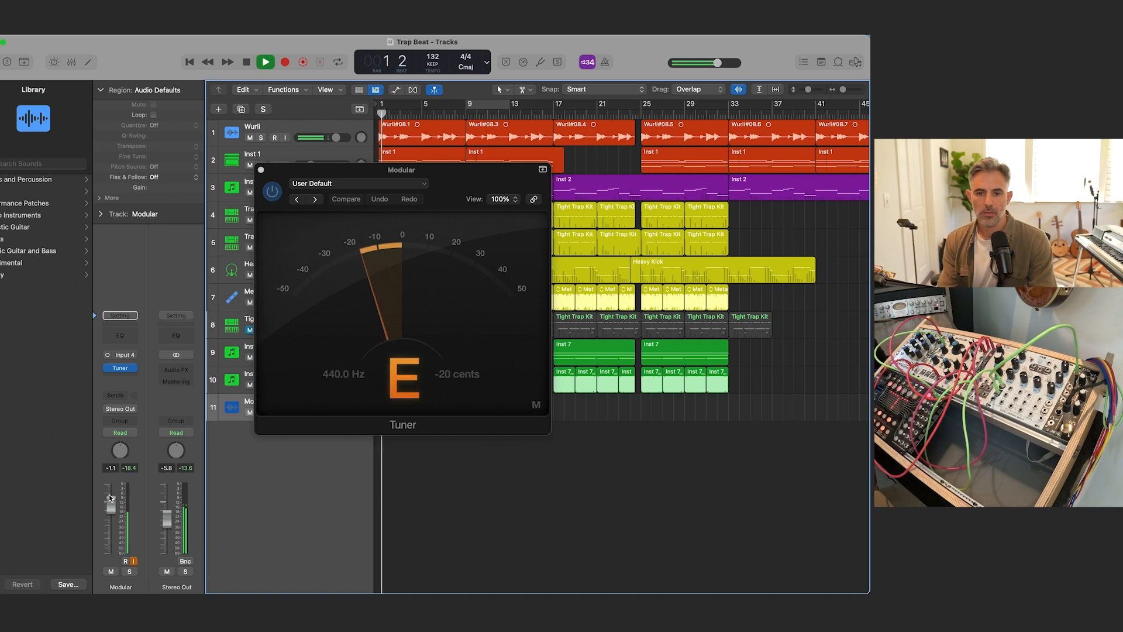
{"action": "left_click_drag", "start_coordinate": [172, 511], "coordinate": [119, 498]}
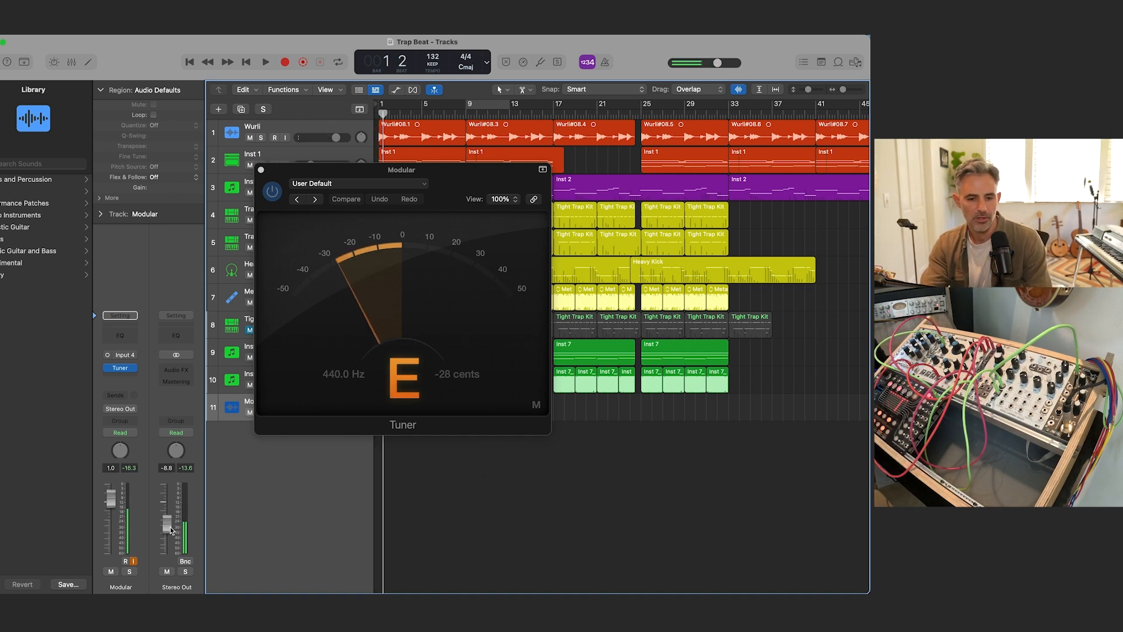
{"action": "left_click_drag", "start_coordinate": [169, 526], "coordinate": [169, 529]}
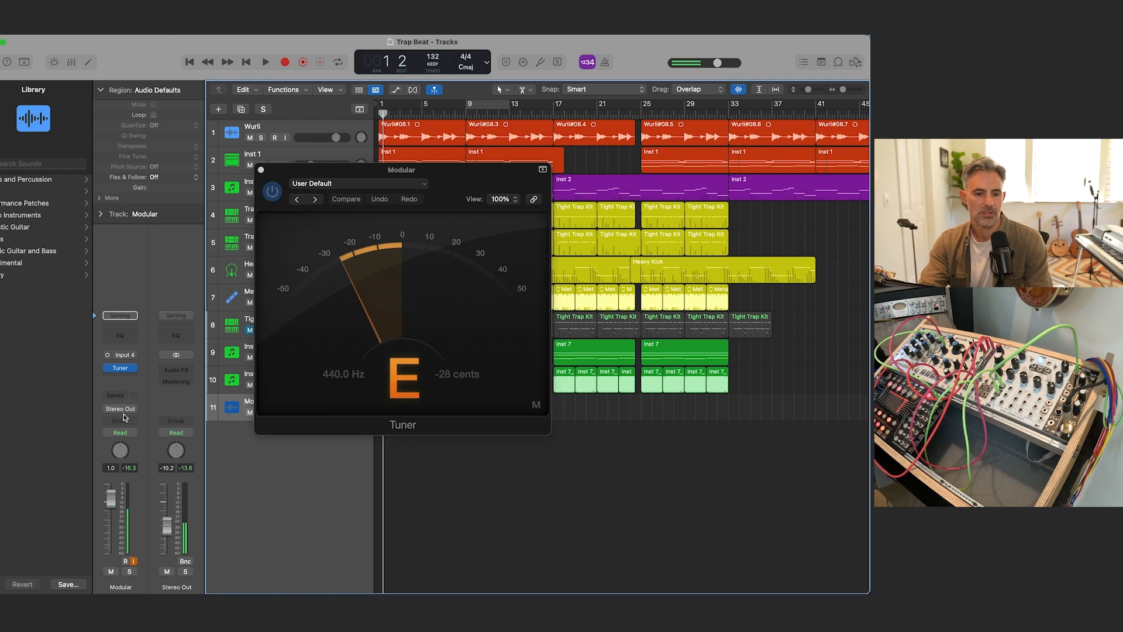
{"action": "left_click_drag", "start_coordinate": [111, 498], "coordinate": [111, 493]}
{"action": "left_click_drag", "start_coordinate": [170, 525], "coordinate": [170, 528]}
{"action": "key", "text": "space"}
{"action": "key", "text": "space"}
Step: Close the Tuner window and return the playhead to the start of the project
{"action": "left_click_drag", "start_coordinate": [279, 176], "coordinate": [396, 307]}
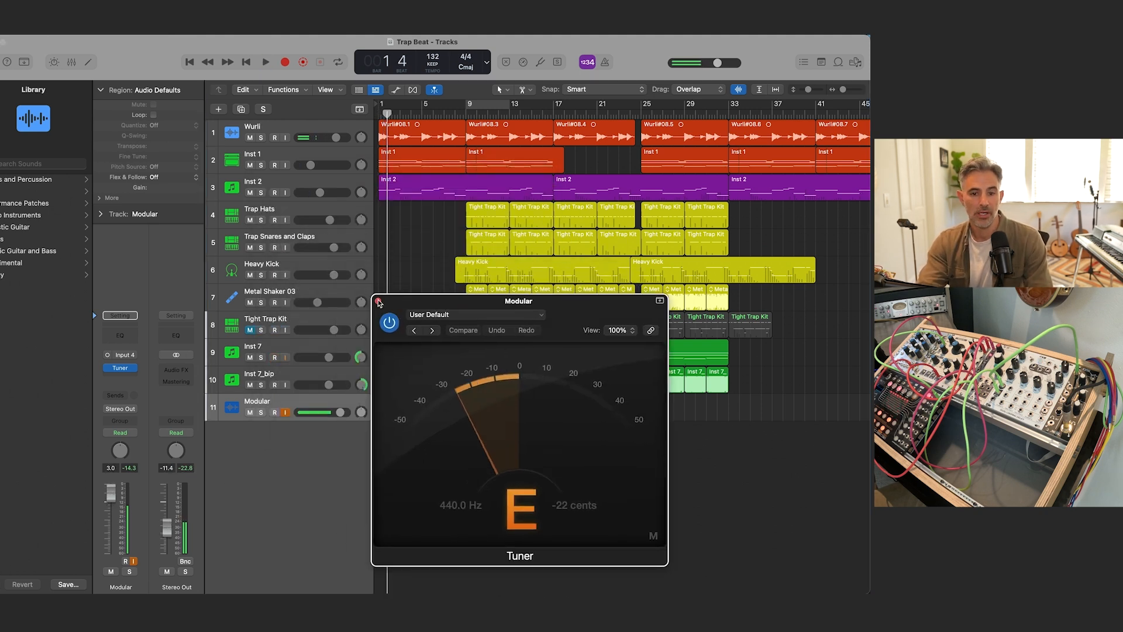
{"action": "left_click", "coordinate": [378, 300]}
{"action": "key", "text": "Return"}
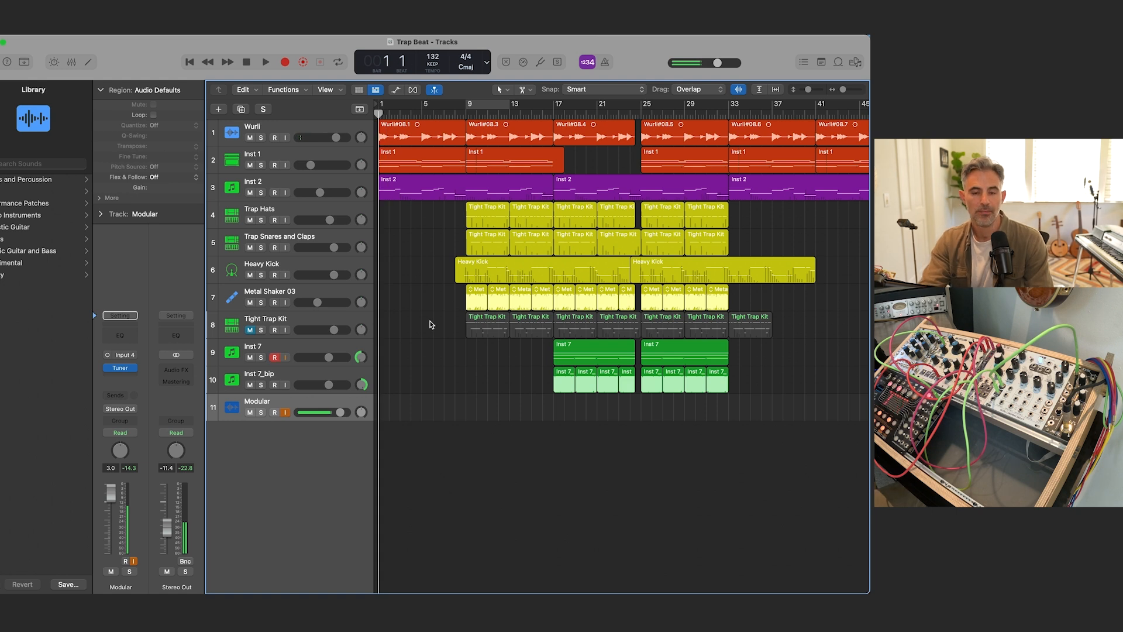
Step: Start a test recording on the Modular track, raise its volume to 6.0 dB, and undo the recording
{"action": "key", "text": "r"}
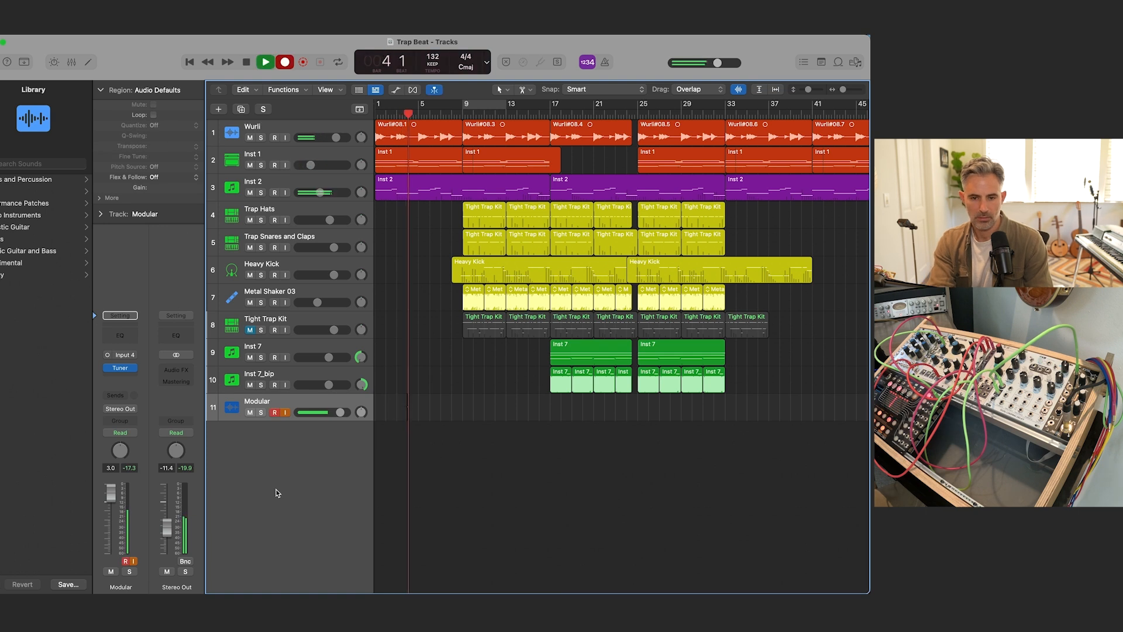
{"action": "left_click_drag", "start_coordinate": [110, 493], "coordinate": [113, 481]}
{"action": "key", "text": "space"}
{"action": "key", "text": "super+z"}
Step: Record the modular synth on the Modular track from bar 4 to bar 67
{"action": "key", "text": "space"}
{"action": "key", "text": "space"}
{"action": "key", "text": "comma"}
{"action": "key", "text": "comma"}
{"action": "key", "text": "comma"}
{"action": "key", "text": "comma"}
{"action": "key", "text": "comma"}
{"action": "key", "text": "comma"}
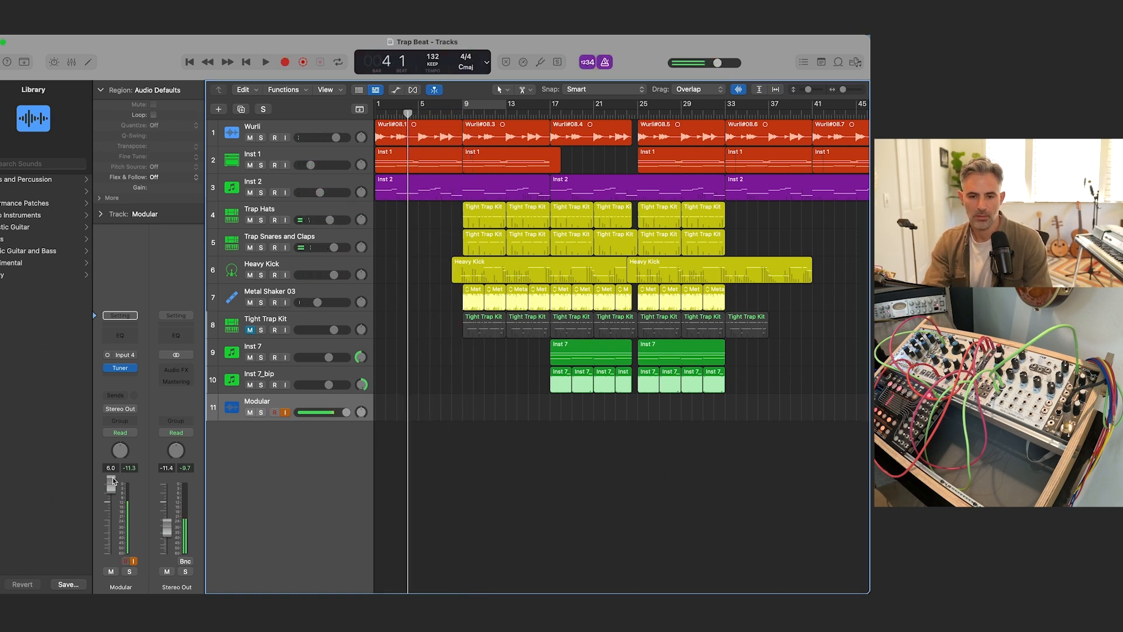
{"action": "key", "text": "r"}
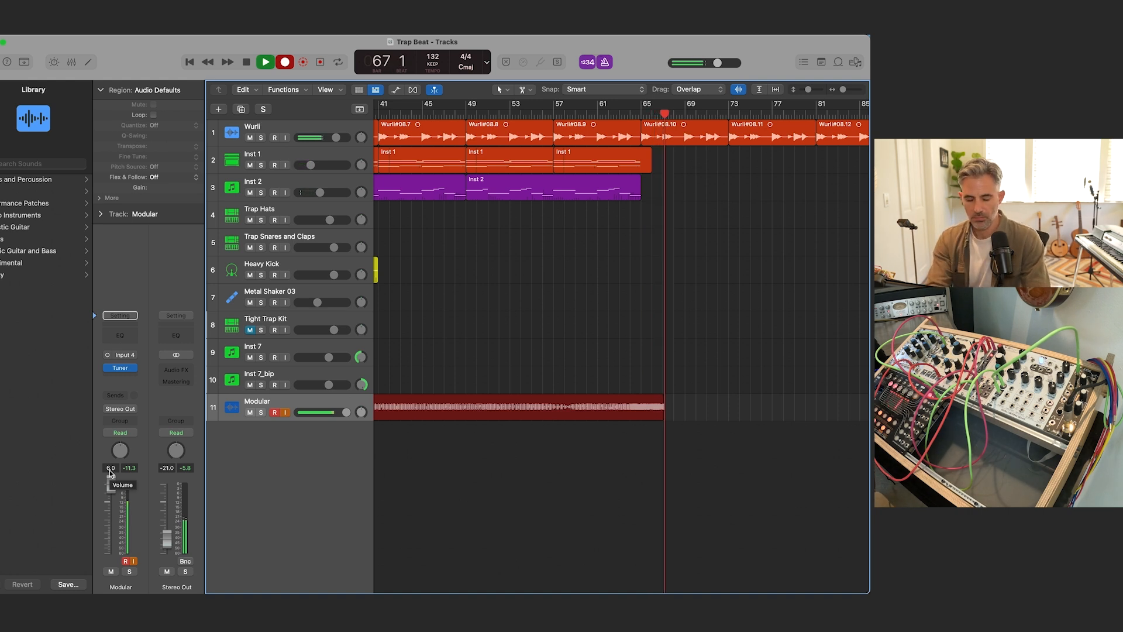
{"action": "key", "text": "space"}
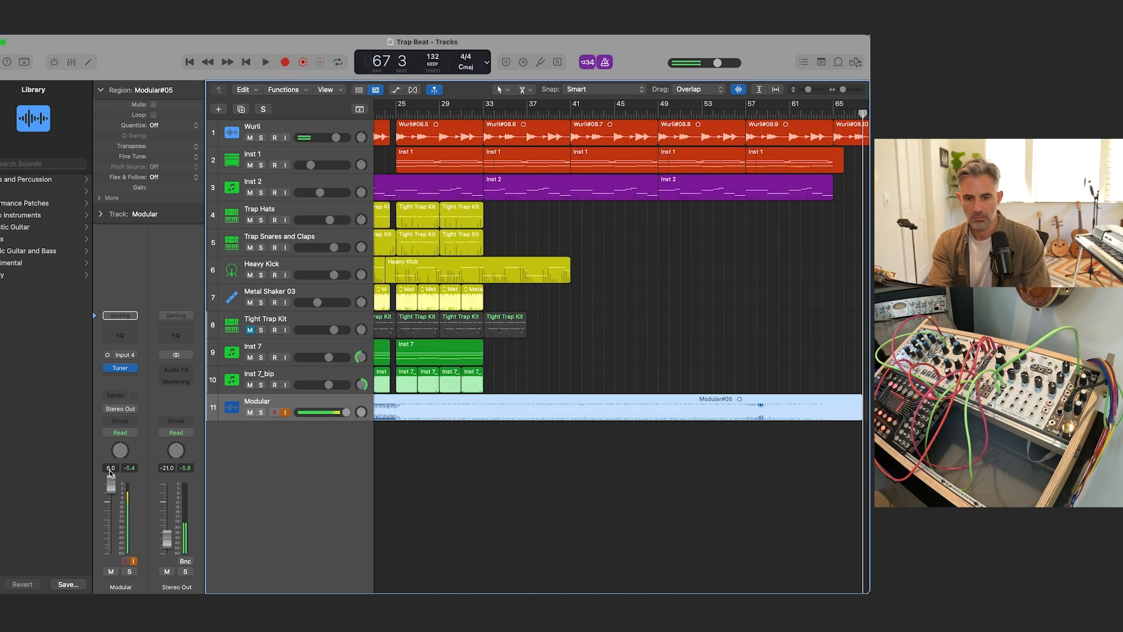
Step: Record a second modular take from bar 70 to bar 112, opening the Tuner during recording and closing it after stopping
{"action": "key", "text": "space"}
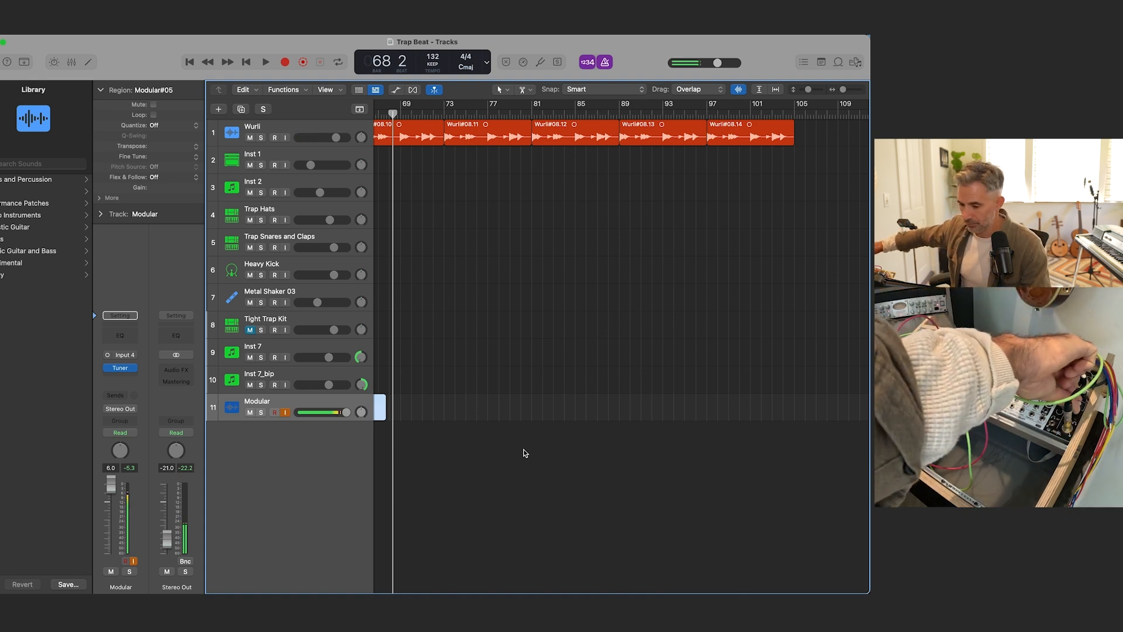
{"action": "key", "text": "r"}
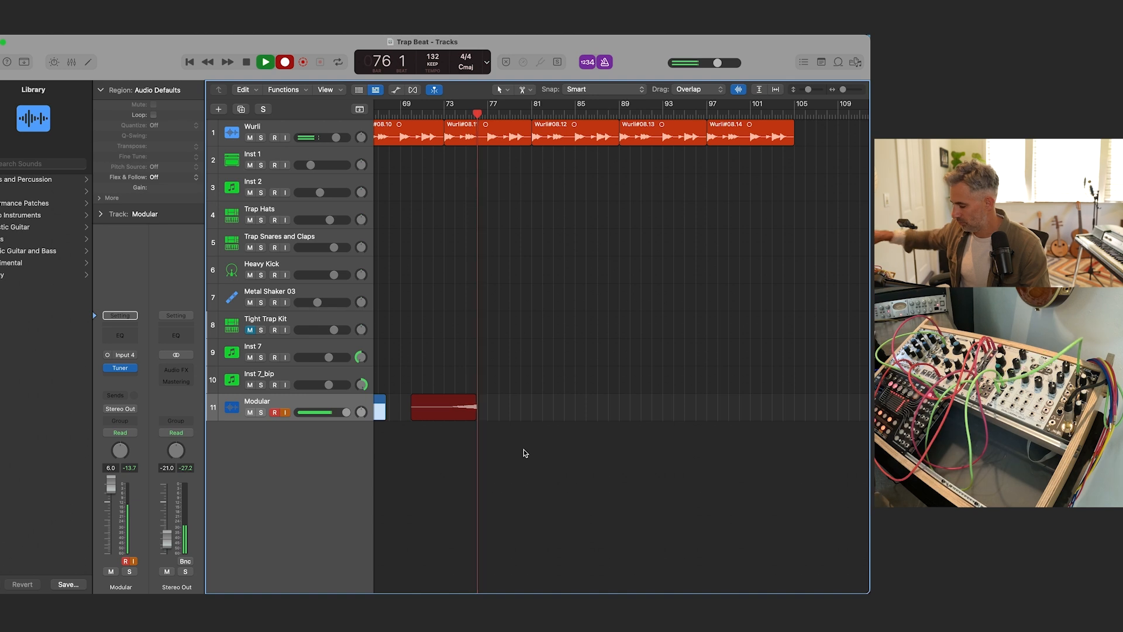
{"action": "left_click", "coordinate": [122, 368]}
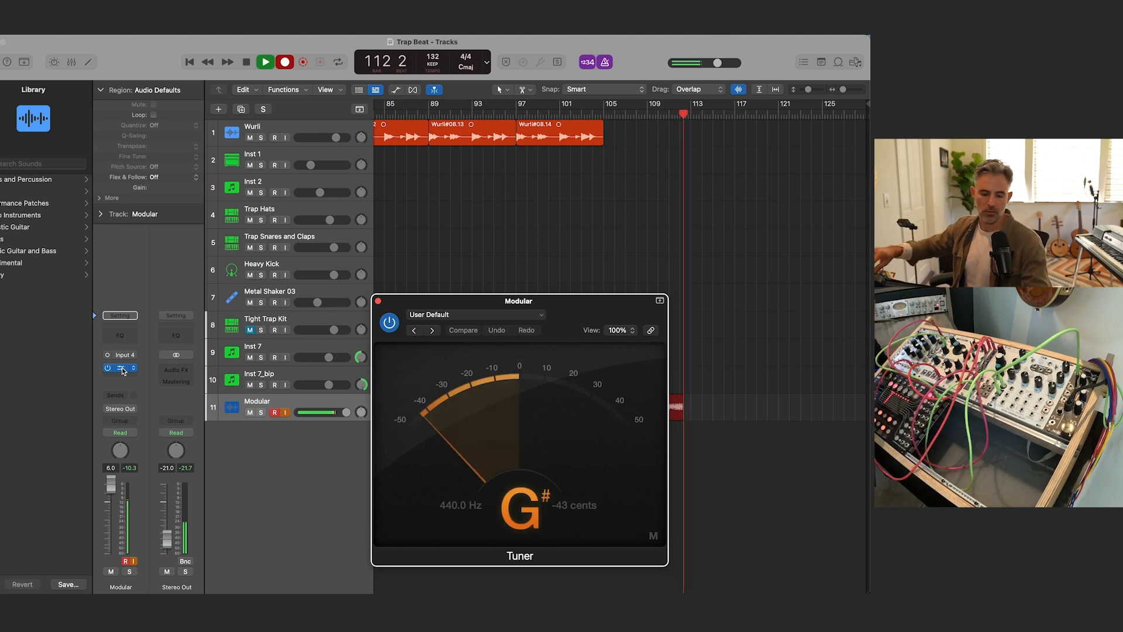
{"action": "key", "text": "space"}
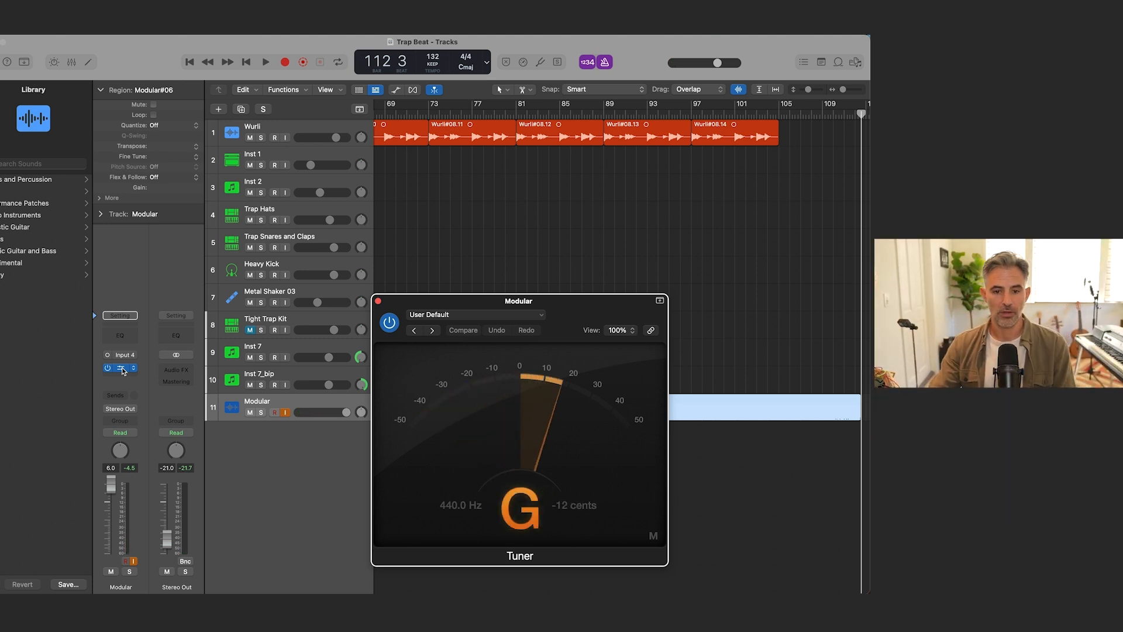
{"action": "left_click", "coordinate": [378, 302]}
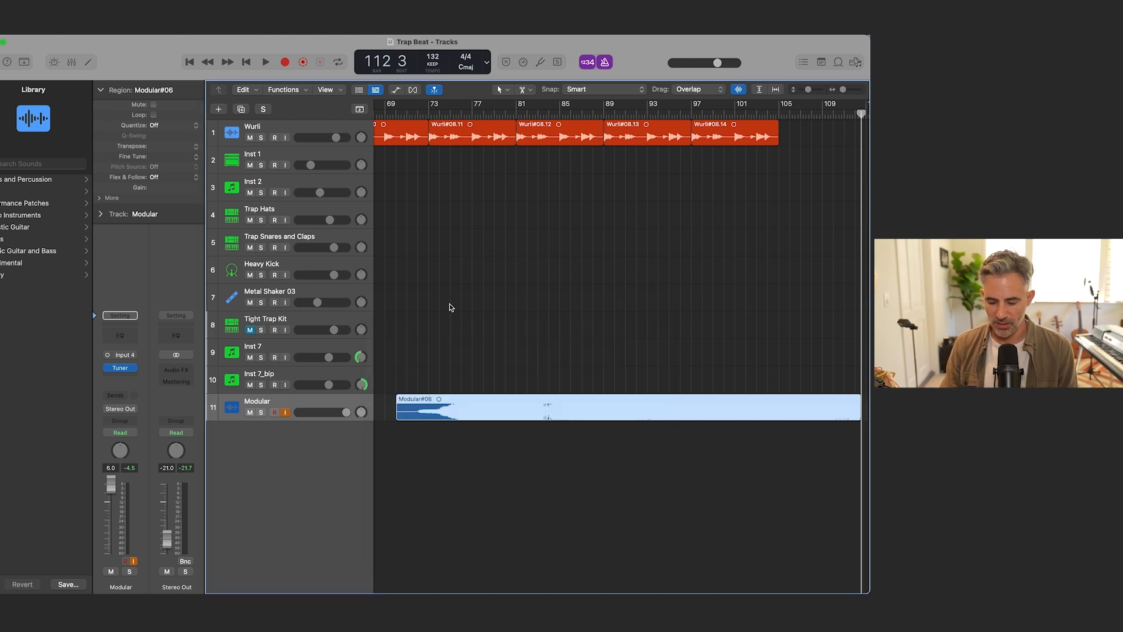
Step: Set the playhead to bar 93 within the second modular take and reduce the waveform display zoom
{"action": "key", "text": "super+Left"}
{"action": "key", "text": "super+Left"}
{"action": "key", "text": "super+Left"}
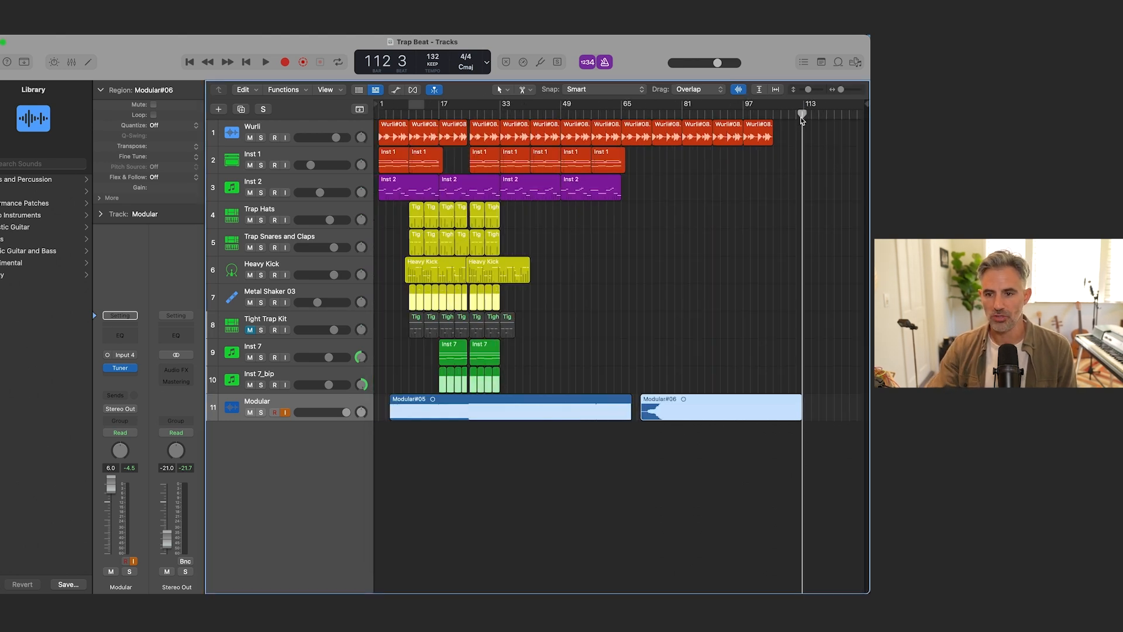
{"action": "left_click", "coordinate": [727, 113]}
{"action": "key", "text": "super+Right"}
{"action": "key", "text": "super+Right"}
{"action": "key", "text": "super+Right"}
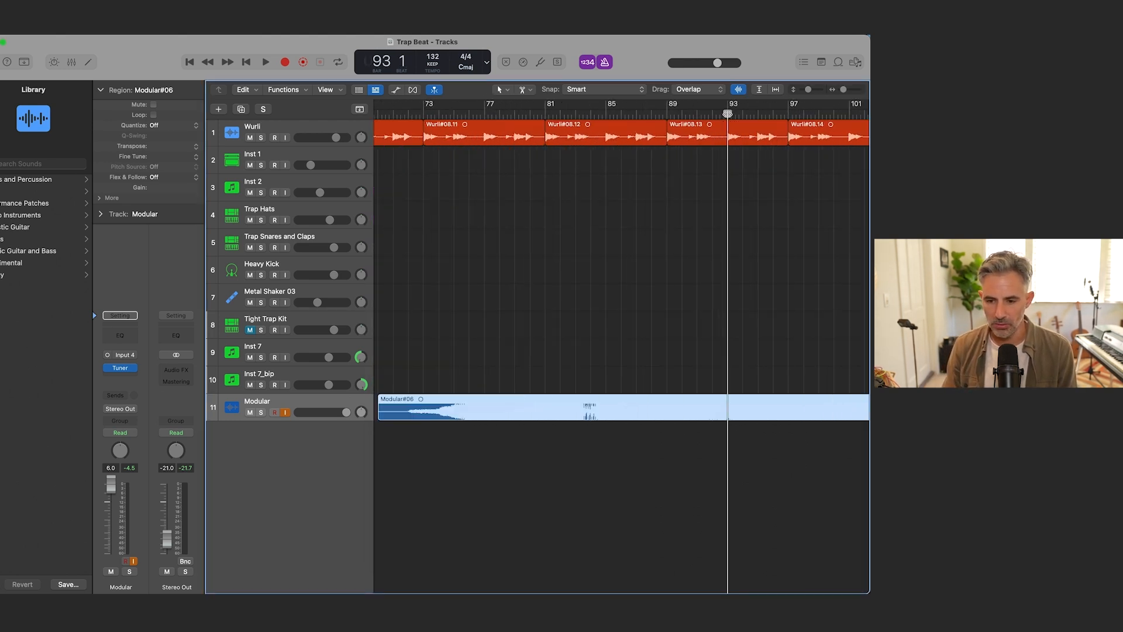
{"action": "left_click", "coordinate": [741, 92]}
{"action": "left_click", "coordinate": [740, 91]}
{"action": "left_click_drag", "start_coordinate": [739, 90], "coordinate": [744, 131]}
Step: Split the second modular take at bar 97 and audition the part after the cut
{"action": "key", "text": "space"}
{"action": "key", "text": "super+Left"}
{"action": "key", "text": "super+Left"}
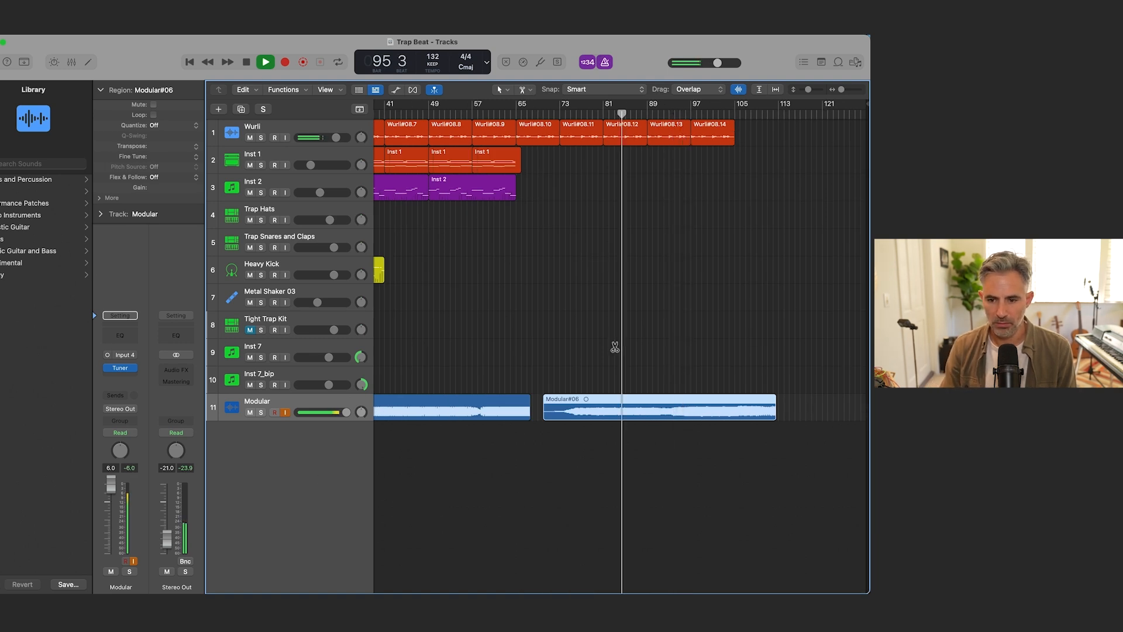
{"action": "key", "text": "super+Right"}
{"action": "key", "text": "super+Down"}
{"action": "key", "text": "super+Down"}
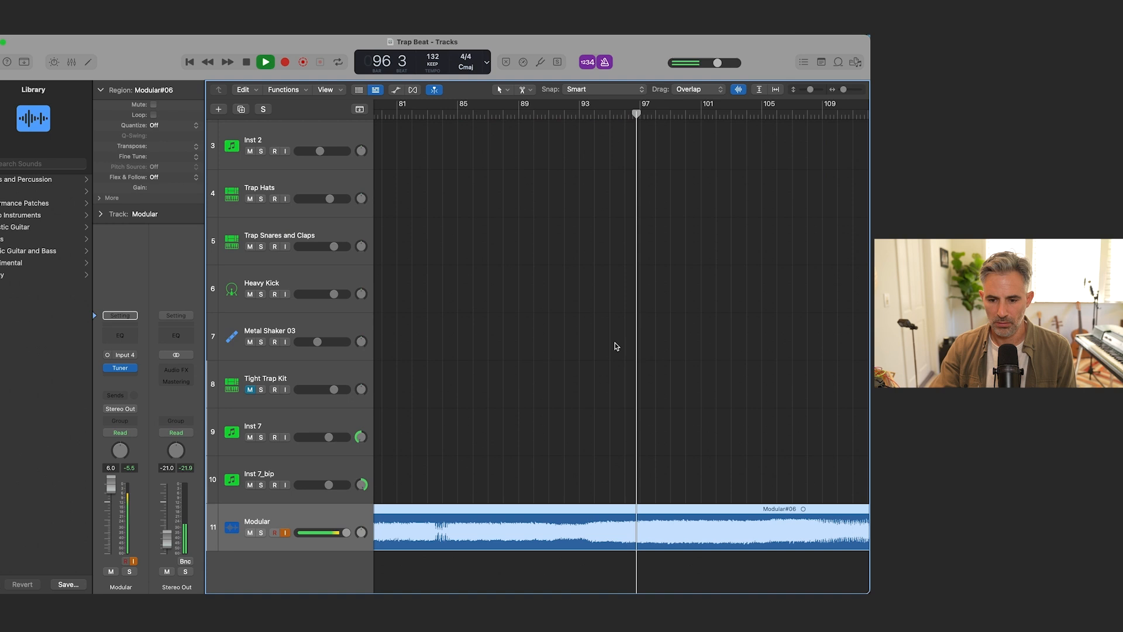
{"action": "key", "text": "space"}
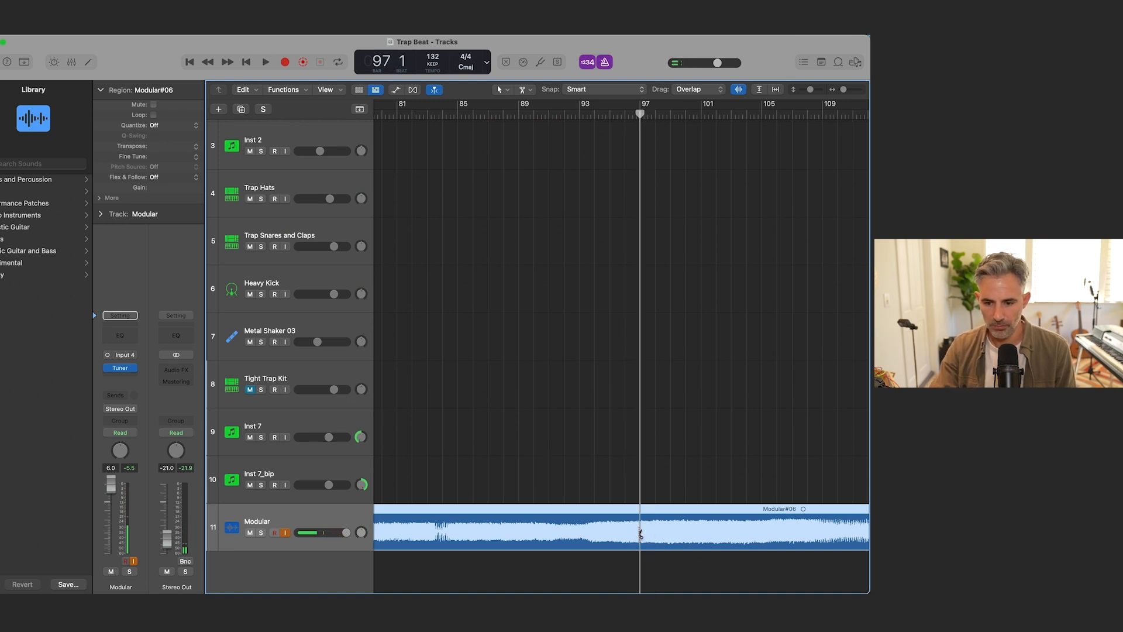
{"action": "left_click", "coordinate": [639, 532], "text": "super"}
{"action": "key", "text": "space"}
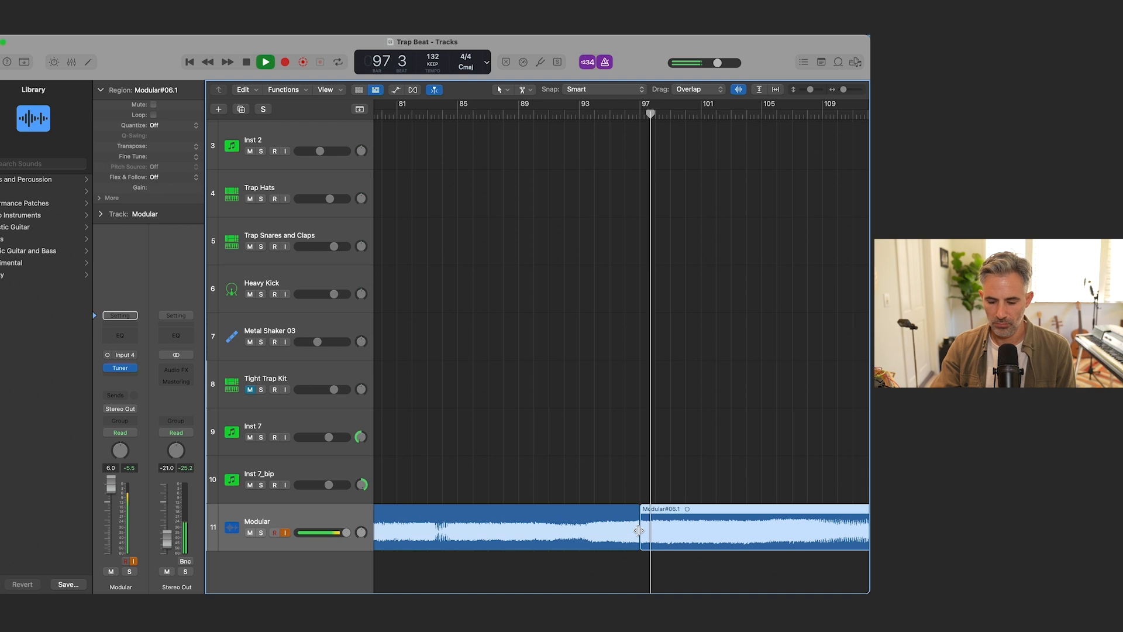
{"action": "key", "text": "super+Left"}
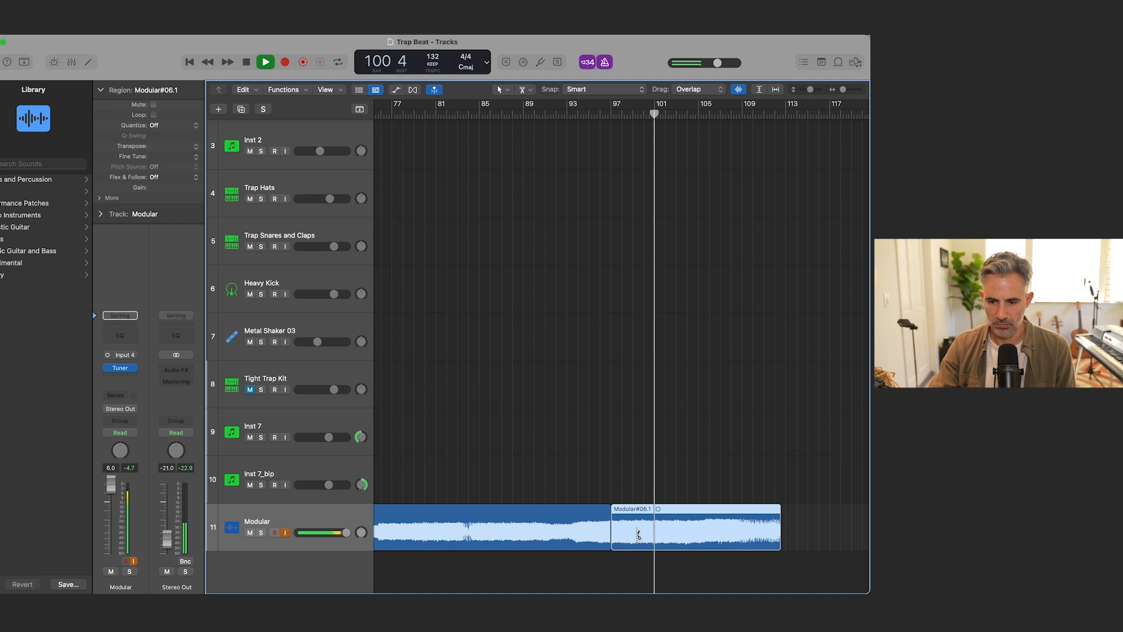
{"action": "key", "text": "space"}
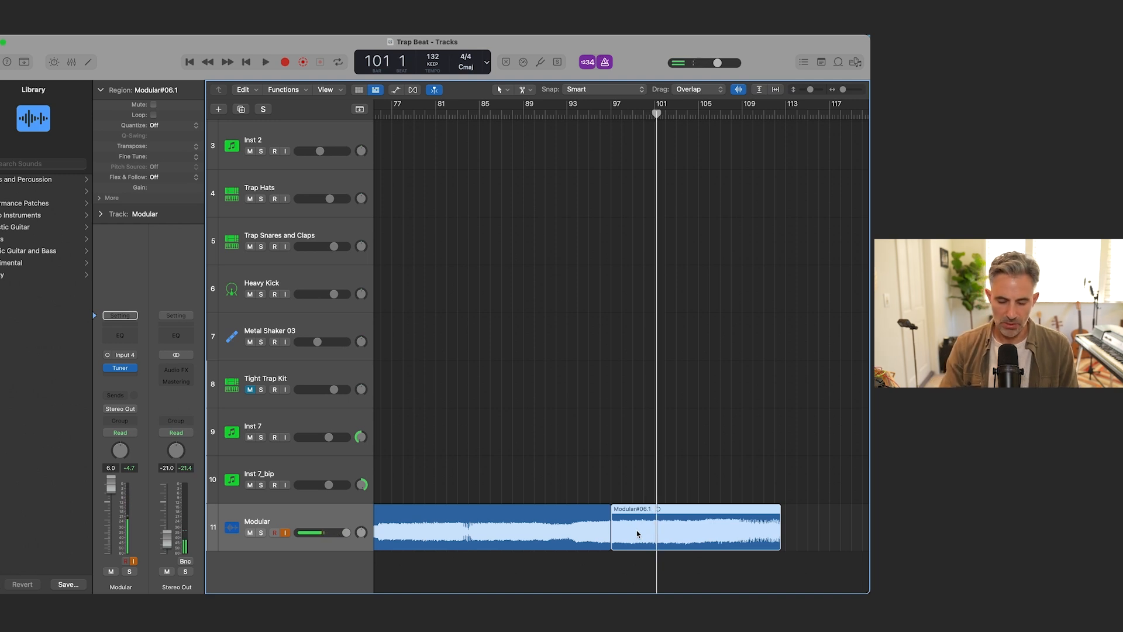
Step: Create a new audio track and move the modular part cut at bar 97 onto it
{"action": "key", "text": "alt+super+n"}
{"action": "left_click", "coordinate": [631, 205]}
{"action": "key", "text": "Return"}
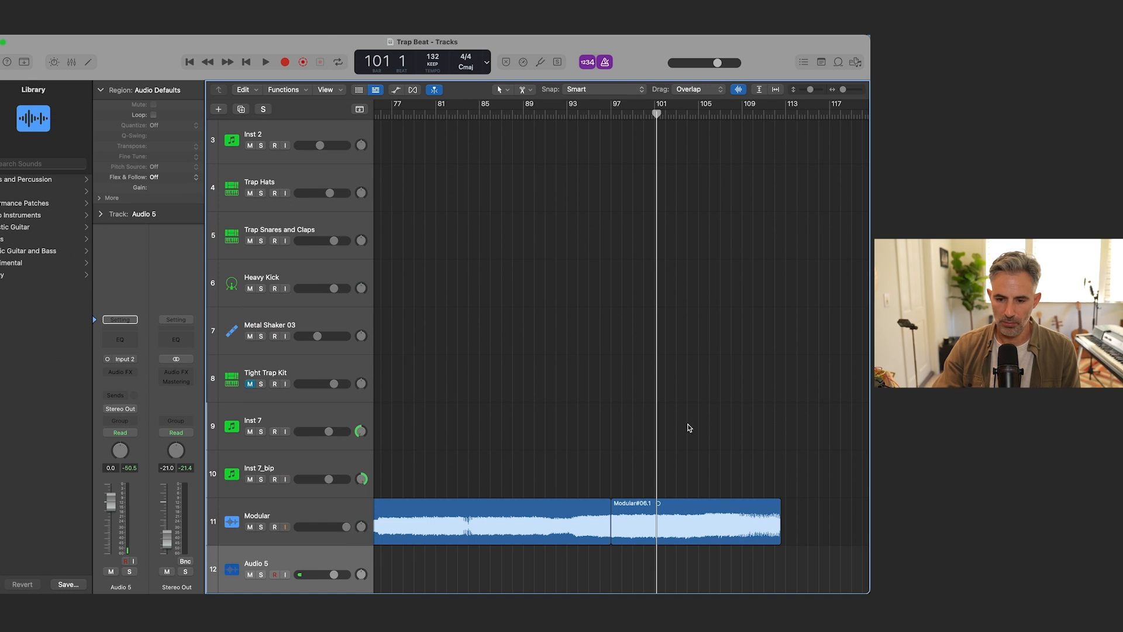
{"action": "left_click_drag", "start_coordinate": [647, 524], "coordinate": [524, 572]}
Step: Mute the two remaining regions on the Modular track
{"action": "left_click", "coordinate": [513, 538]}
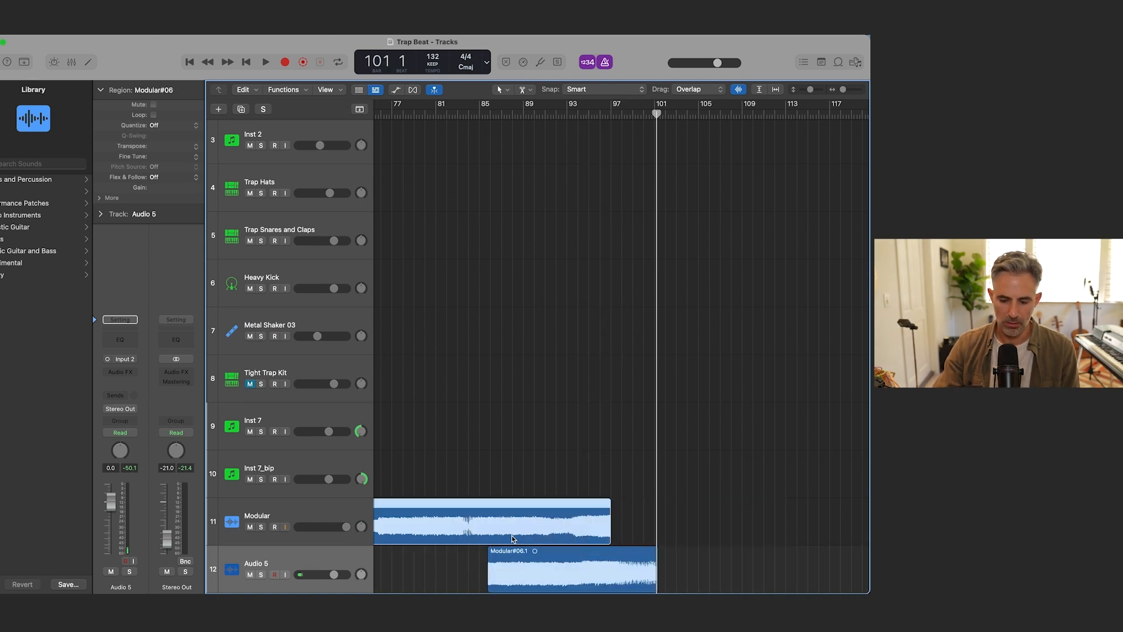
{"action": "key", "text": "ctrl+m"}
{"action": "left_click", "coordinate": [546, 573]}
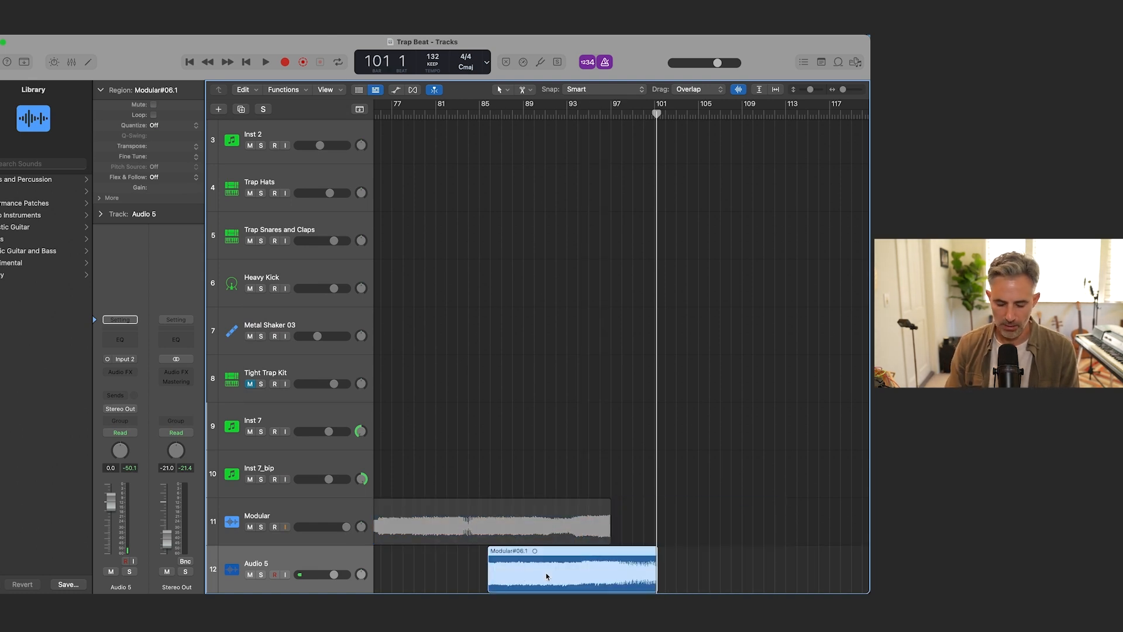
{"action": "key", "text": "super+Left"}
{"action": "key", "text": "super+Left"}
{"action": "key", "text": "super+Left"}
{"action": "left_click", "coordinate": [546, 525]}
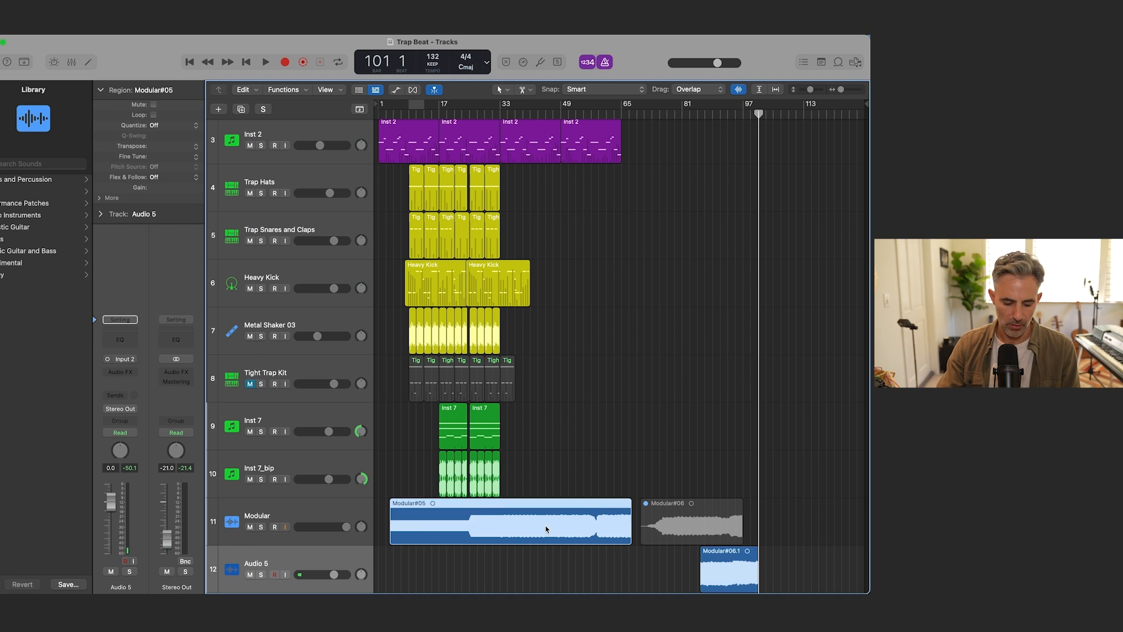
{"action": "key", "text": "ctrl+m"}
Step: Move the Audio 5 region to start at bar 17, checking its timing with playback from bar 16
{"action": "left_click_drag", "start_coordinate": [725, 570], "coordinate": [465, 570]}
{"action": "key", "text": "super+Right"}
{"action": "key", "text": "super+Right"}
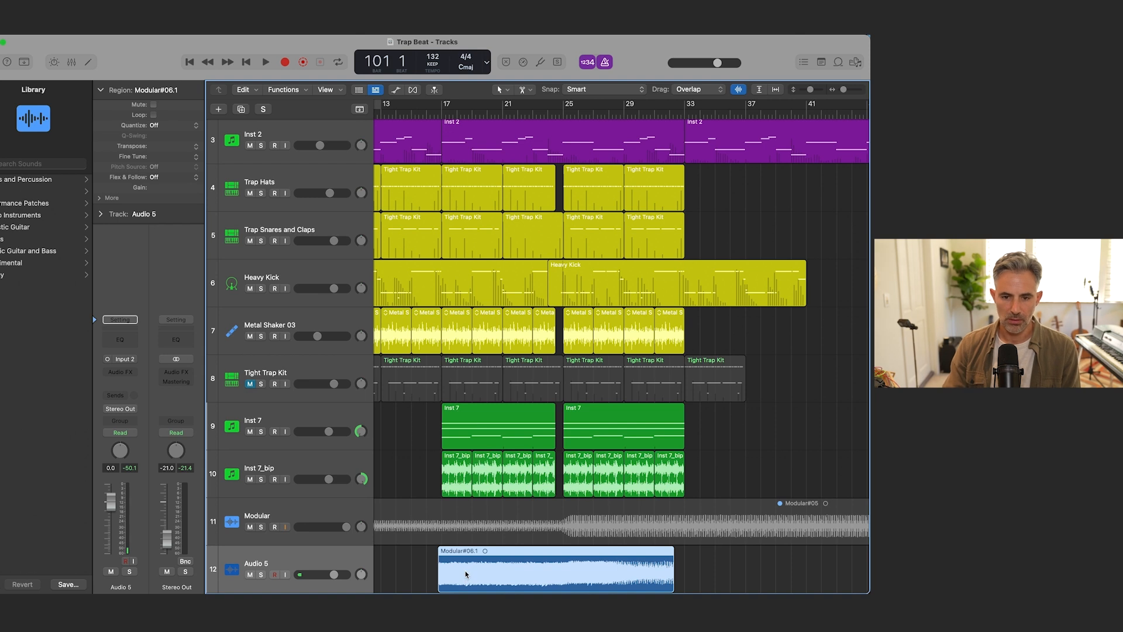
{"action": "left_click", "coordinate": [425, 114]}
{"action": "key", "text": "space"}
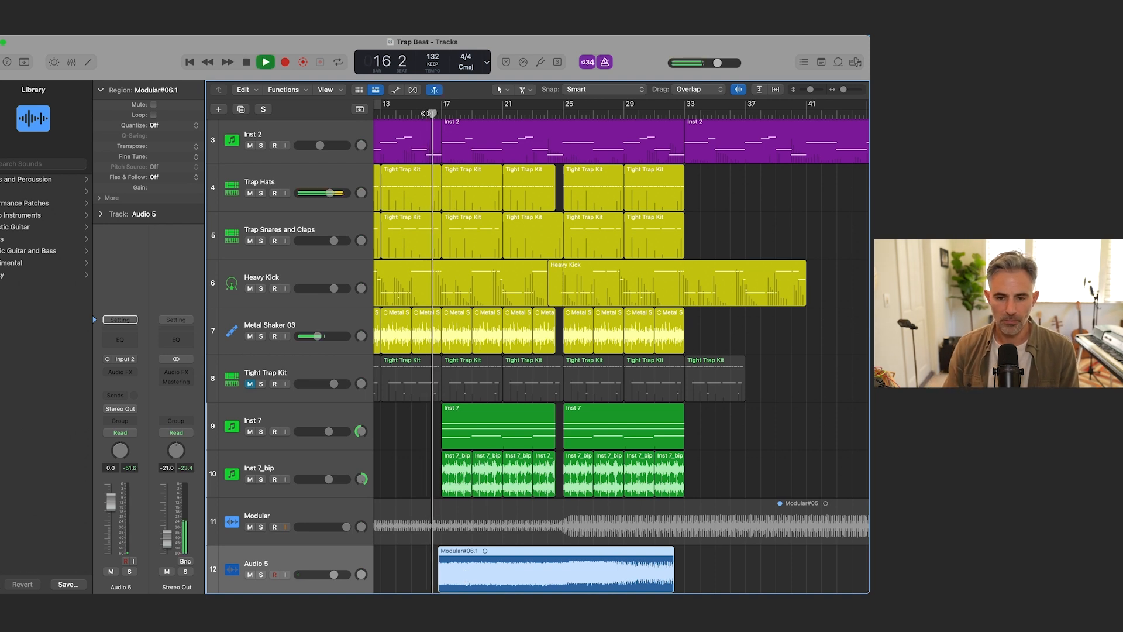
{"action": "key", "text": "space"}
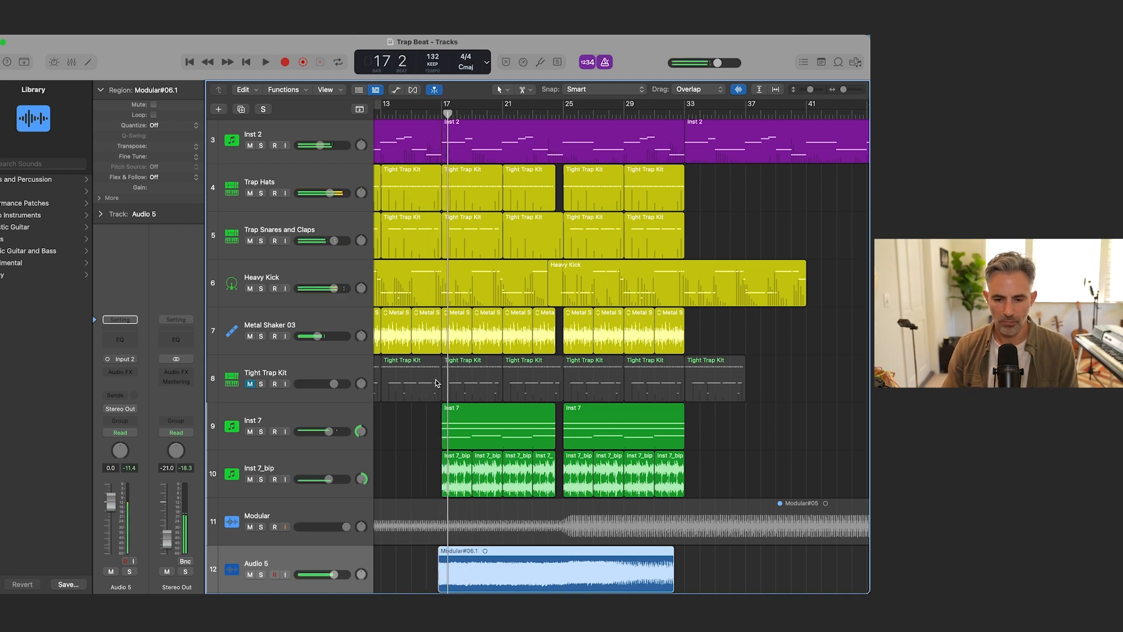
{"action": "key", "text": "super+Right"}
{"action": "key", "text": "super+Right"}
{"action": "left_click_drag", "start_coordinate": [444, 556], "coordinate": [456, 555]}
Step: Audition the Audio 5 track in solo with Stereo Out raised to -8.6 dB, and turn the solo off
{"action": "key", "text": "comma"}
{"action": "key", "text": "comma"}
{"action": "key", "text": "s"}
{"action": "key", "text": "space"}
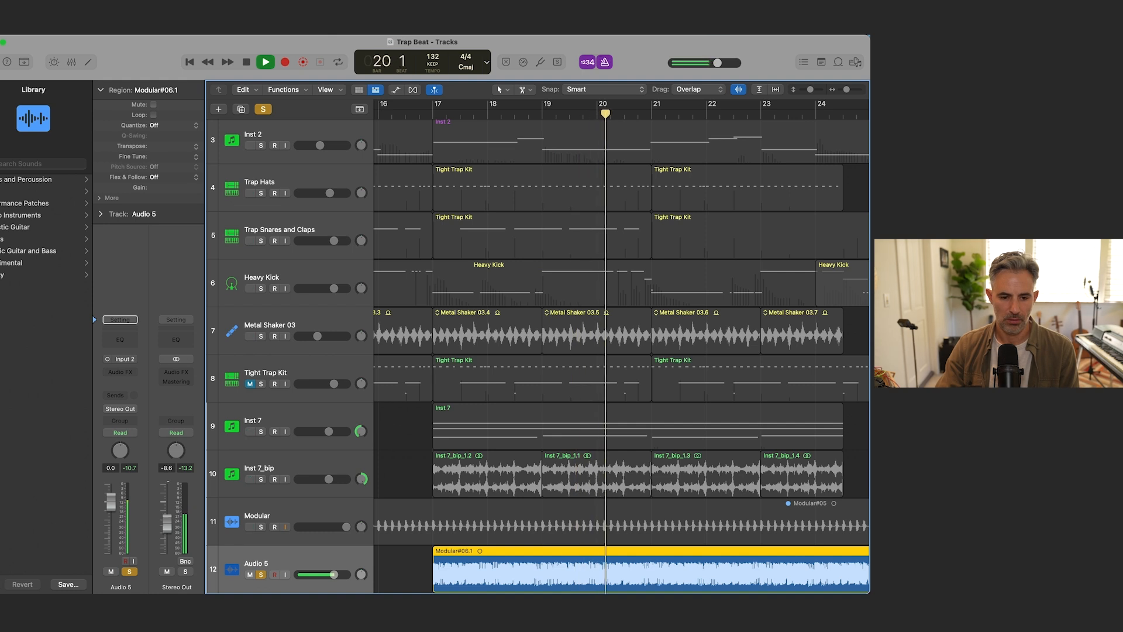
{"action": "key", "text": "space"}
{"action": "left_click", "coordinate": [133, 572]}
Step: Play the full mix from just before bar 17 and lower the Audio 5 volume to -3.8 dB
{"action": "key", "text": "space"}
{"action": "left_click", "coordinate": [417, 115]}
{"action": "key", "text": "super+Left"}
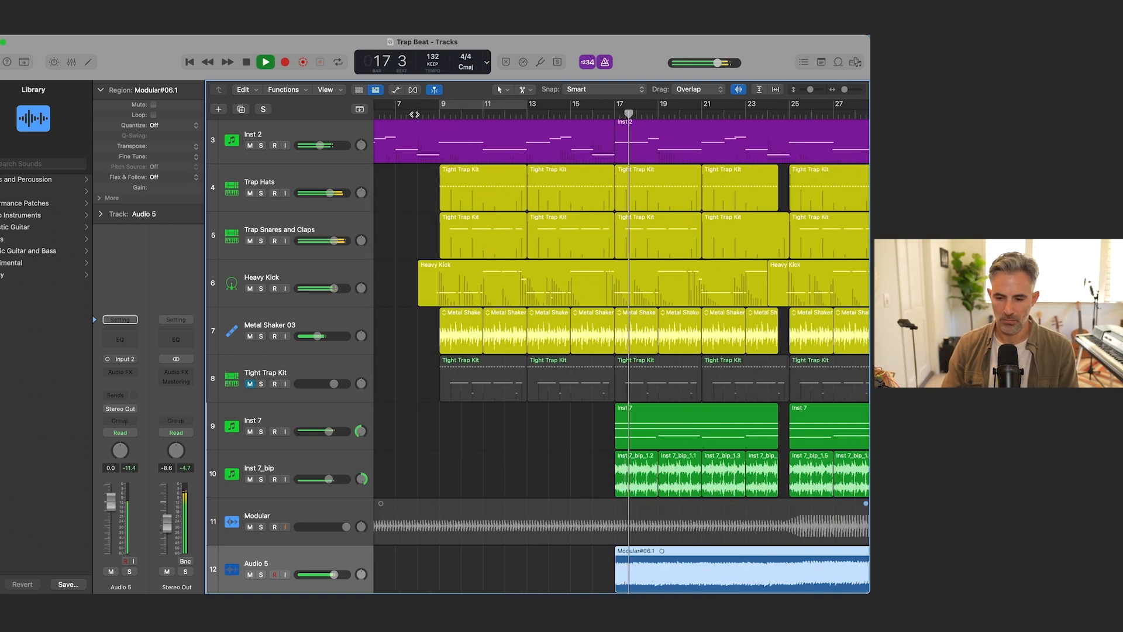
{"action": "key", "text": "super+Up"}
{"action": "key", "text": "super+Up"}
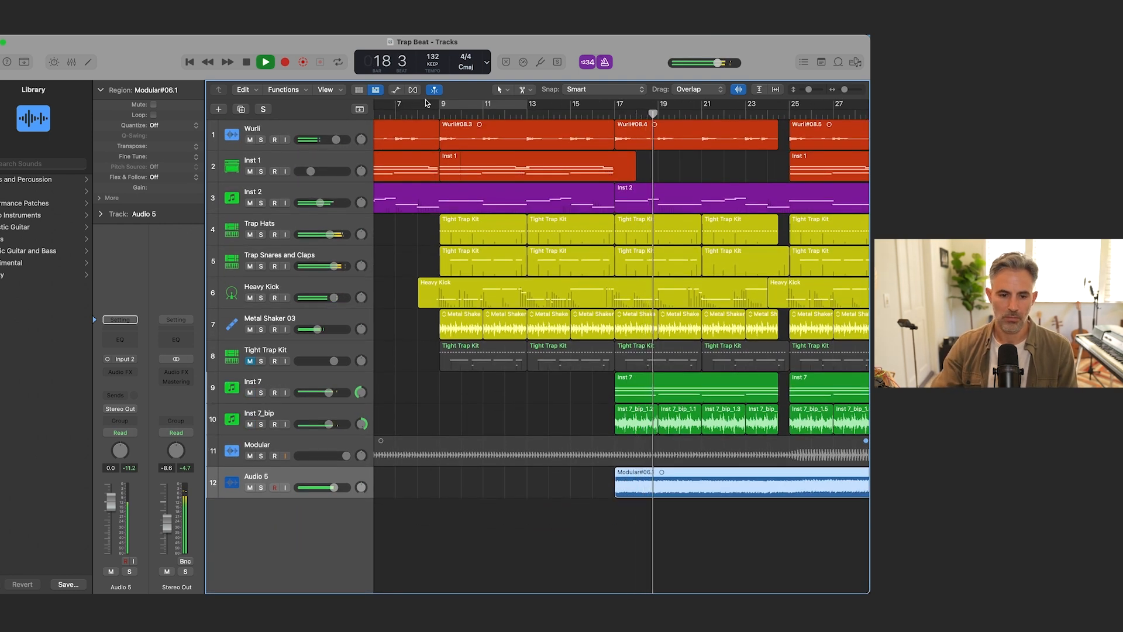
{"action": "left_click_drag", "start_coordinate": [110, 505], "coordinate": [110, 512]}
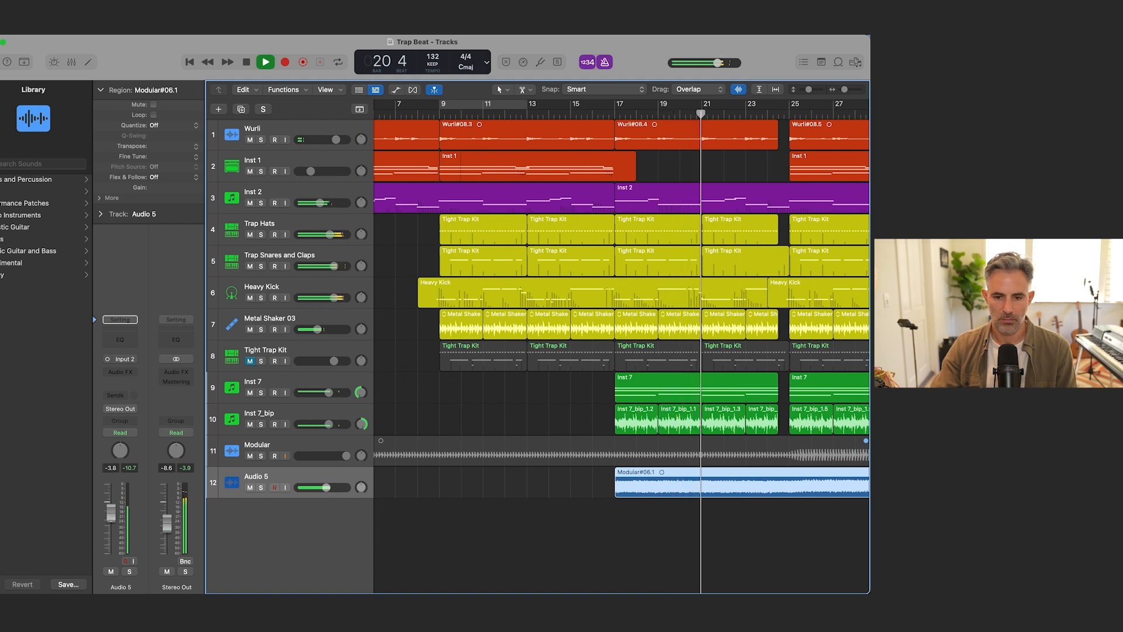
Step: Try a copy of the Audio 5 region at bar 1 against the intro, and delete the copy
{"action": "scroll", "coordinate": [556, 461], "scroll_direction": "left", "scroll_amount": 5}
{"action": "key", "text": "space"}
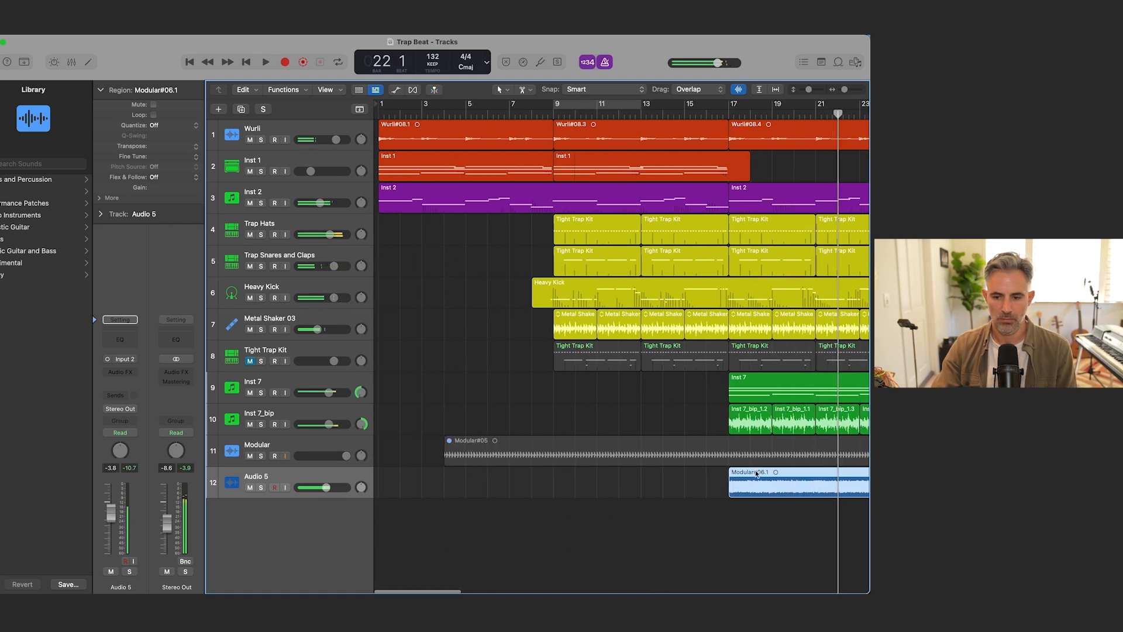
{"action": "left_click_drag", "start_coordinate": [756, 478], "coordinate": [408, 494]}
{"action": "key", "text": "Return"}
{"action": "key", "text": "space"}
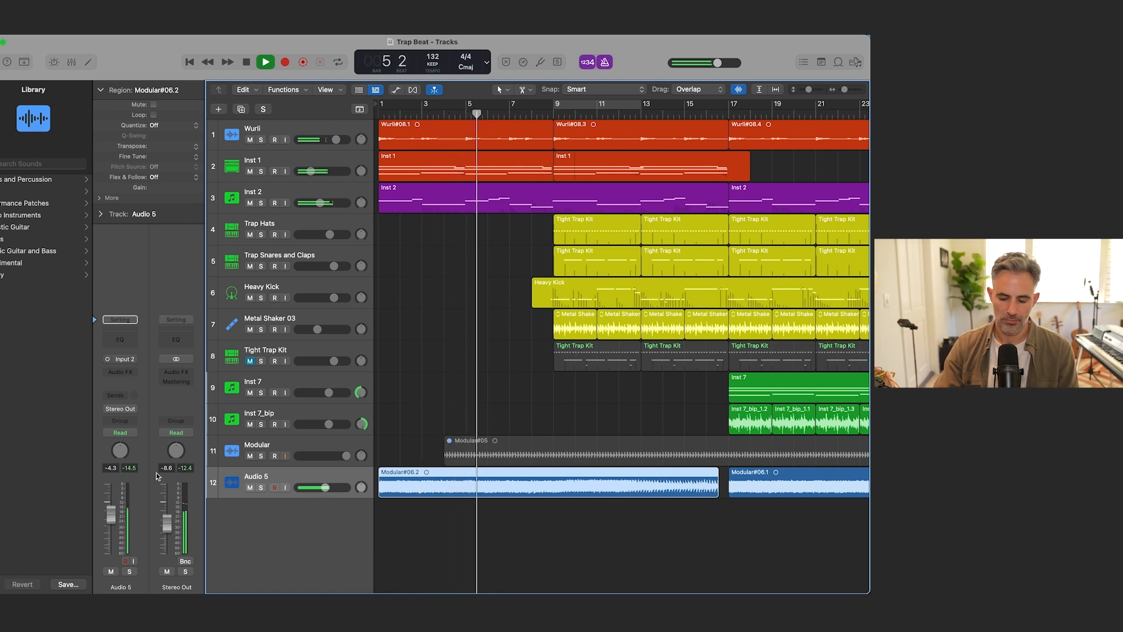
{"action": "key", "text": "Delete"}
{"action": "key", "text": "space"}
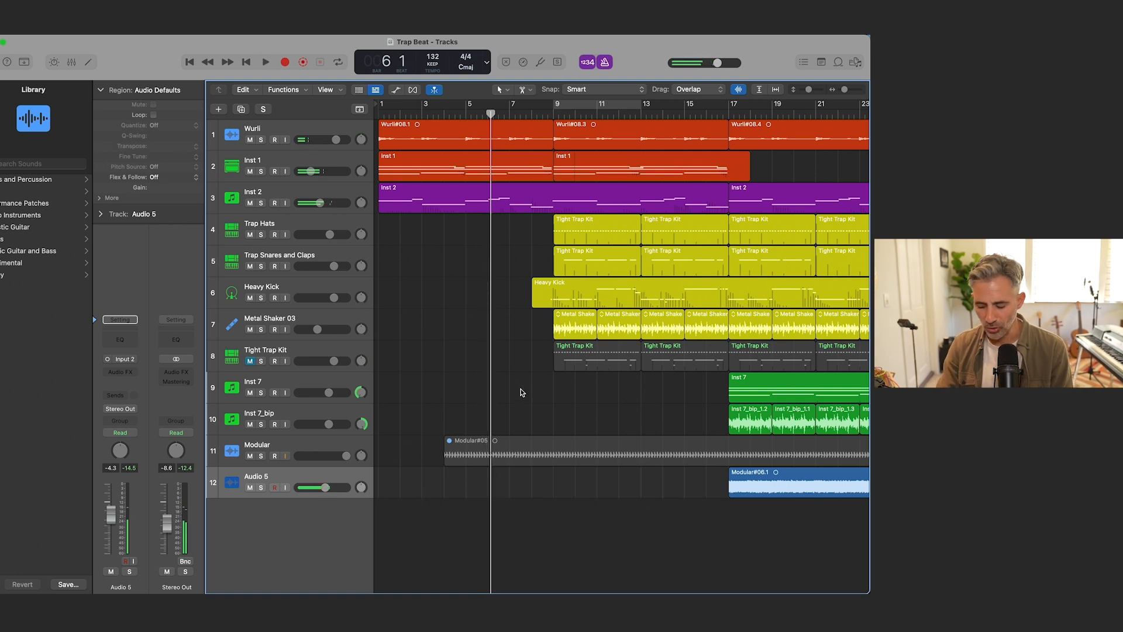
Step: Play from bar 16, compare the mix with Audio 5 muted and unmuted, and set its volume to -3.2 dB
{"action": "key", "text": "super+Left"}
{"action": "key", "text": "super+Left"}
{"action": "key", "text": "super+Left"}
{"action": "left_click", "coordinate": [495, 113]}
{"action": "key", "text": "space"}
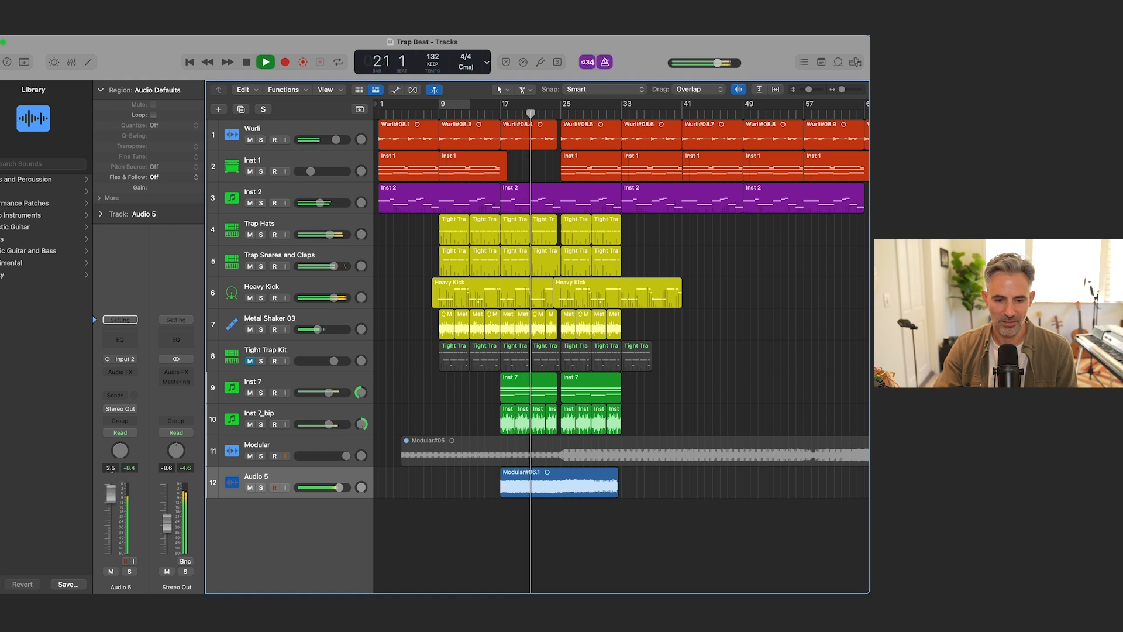
{"action": "left_click", "coordinate": [111, 571]}
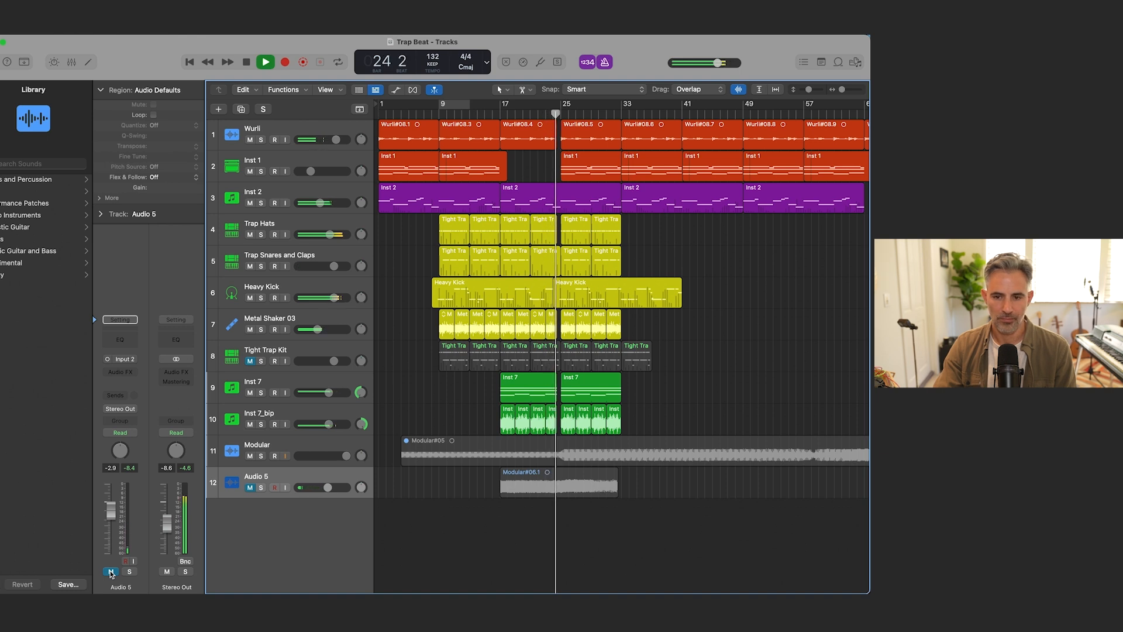
{"action": "left_click", "coordinate": [111, 570]}
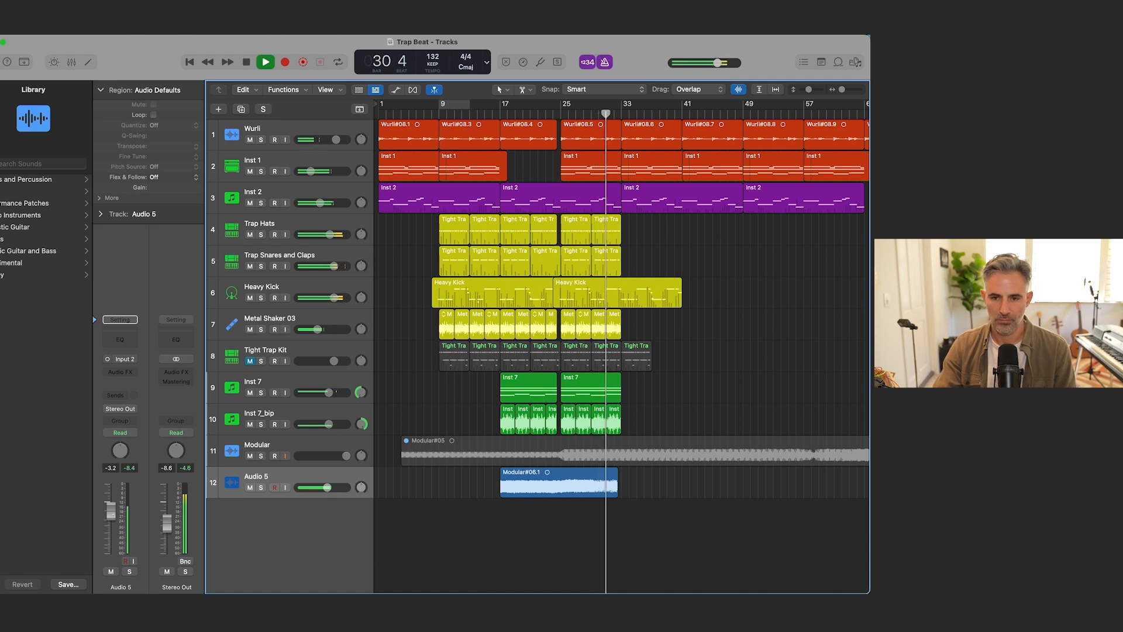
{"action": "key", "text": "space"}
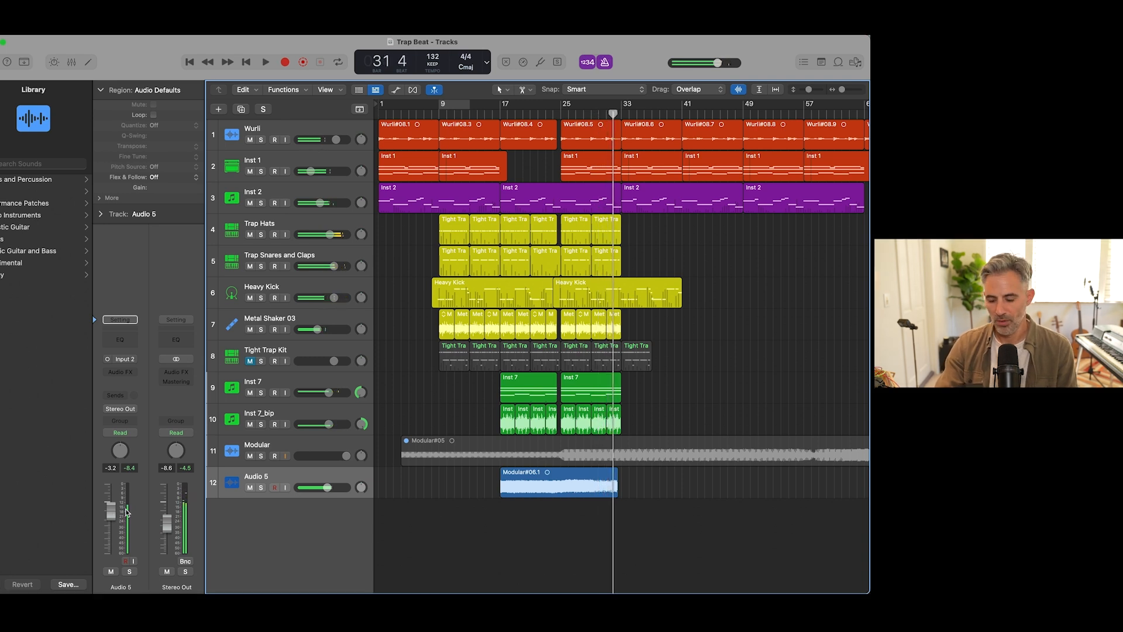